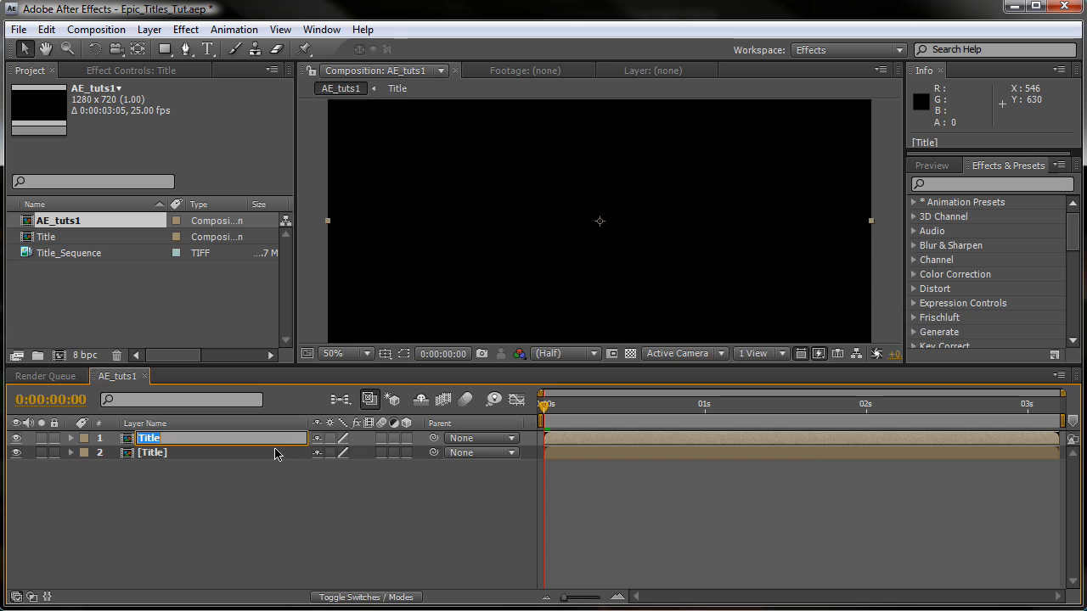
# Rename the upper Title layer as Trails and apply the Echo effect to it
pyautogui.write('ls')
pyautogui.press('Return')
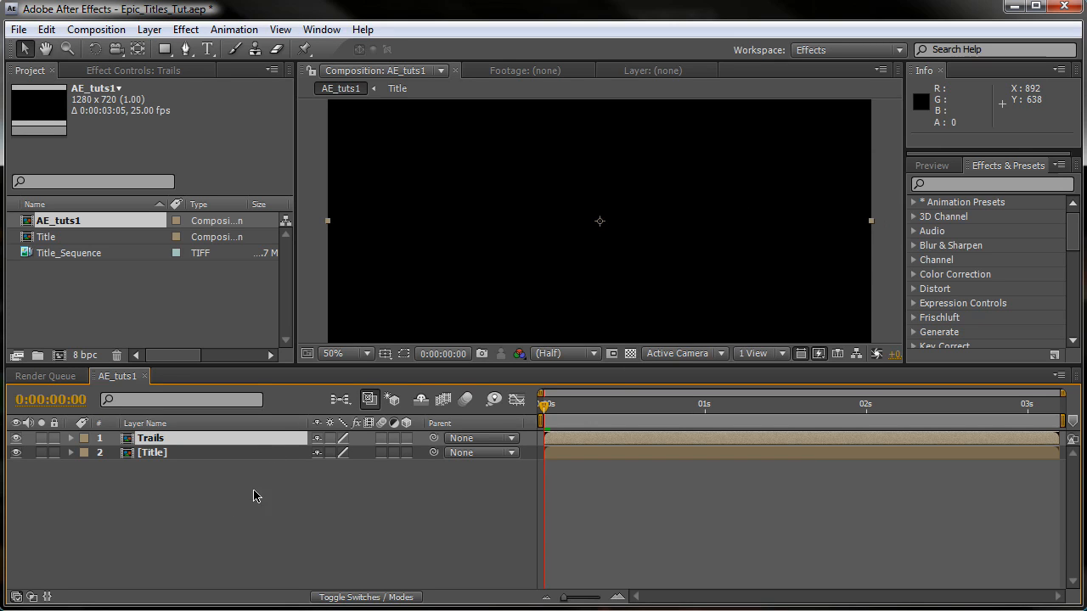
pyautogui.click(970, 180)
pyautogui.click(963, 180)
pyautogui.write('Echo')
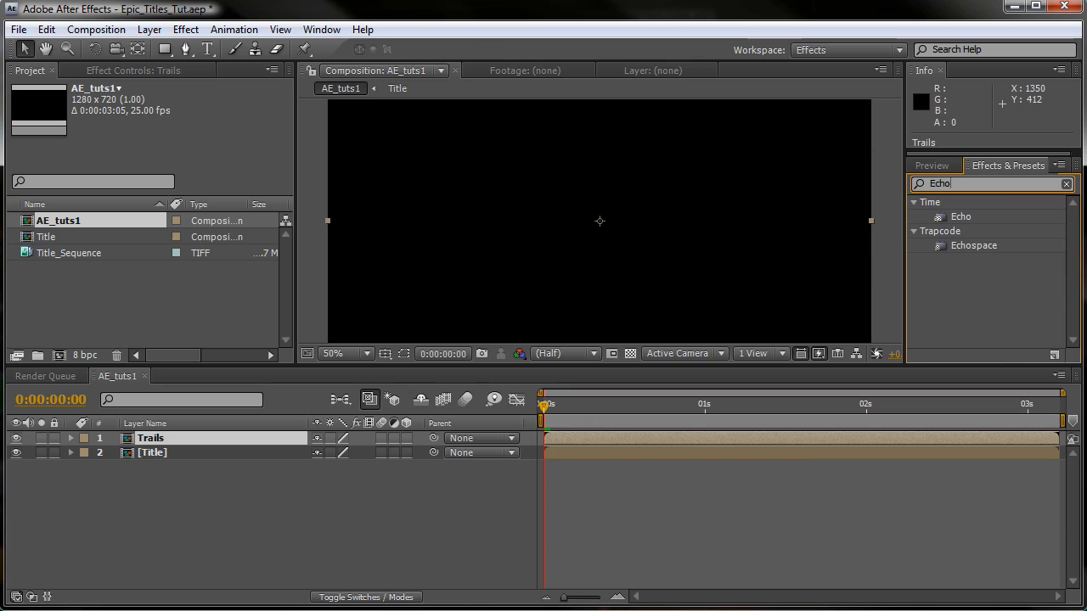
pyautogui.moveTo(957, 217); pyautogui.dragTo(897, 438)
pyautogui.press('space')
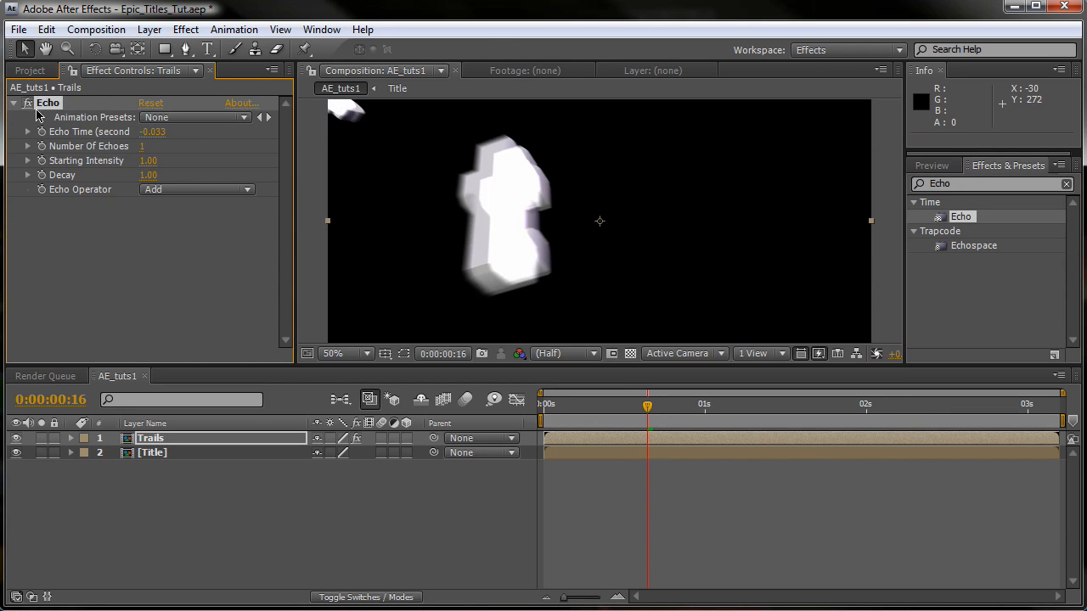
pyautogui.click(195, 173)
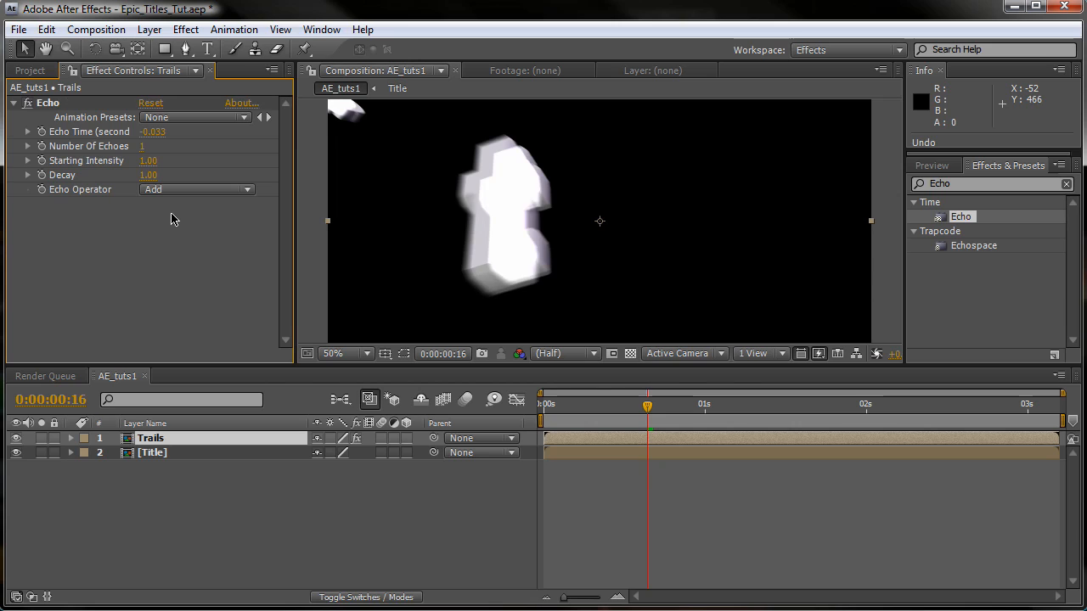
# Set the Echo effect's Number Of Echoes to 24 and its Starting Intensity to 0.80
pyautogui.click(144, 147)
pyautogui.write('24')
pyautogui.press('Return')
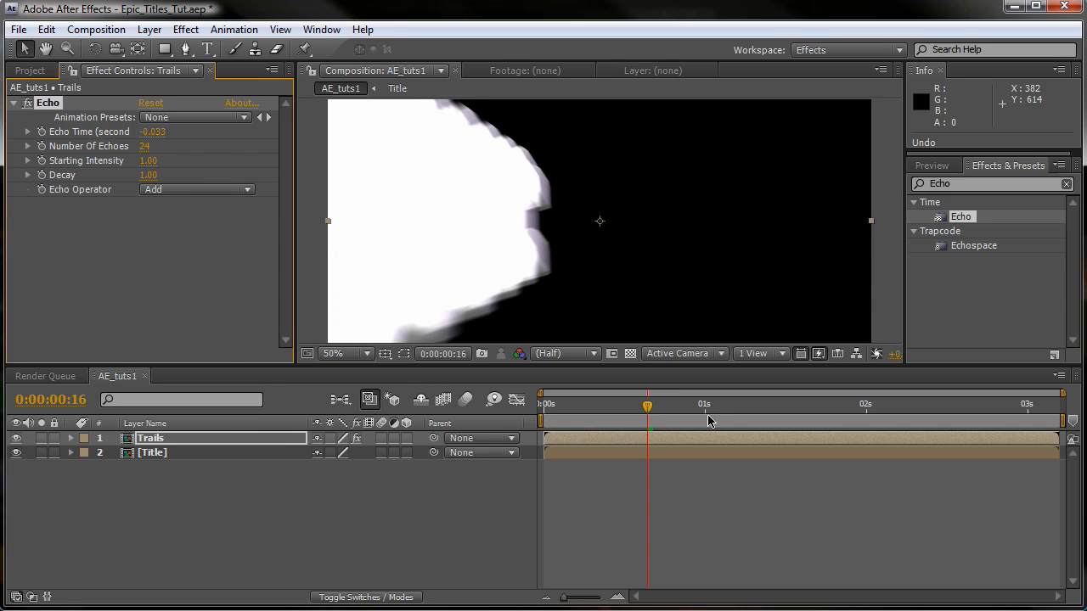
pyautogui.moveTo(674, 410); pyautogui.dragTo(829, 406)
pyautogui.click(148, 161)
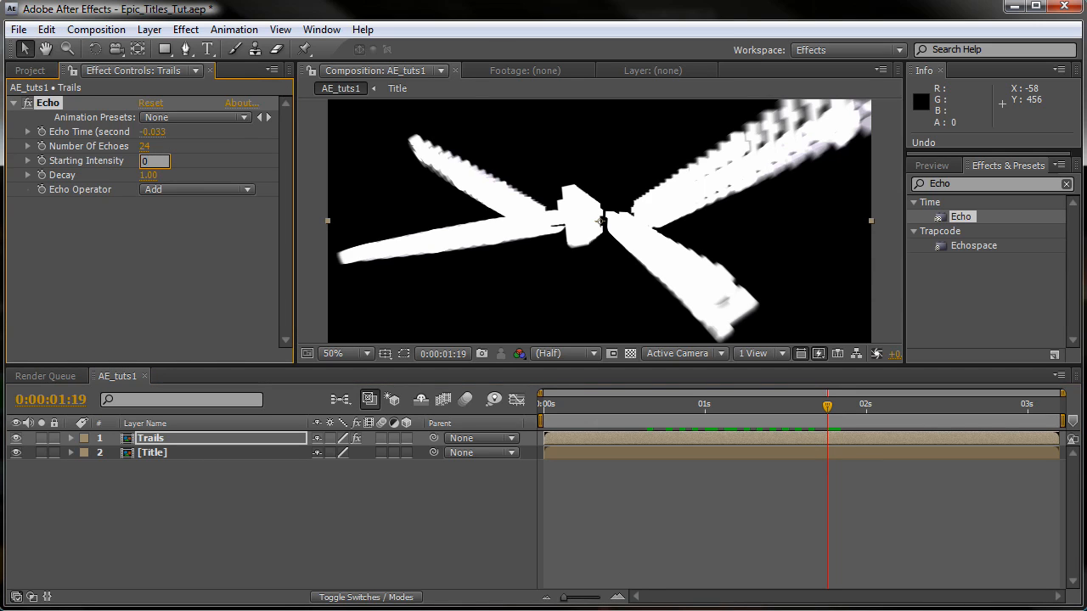
pyautogui.write('0.8')
pyautogui.press('Return')
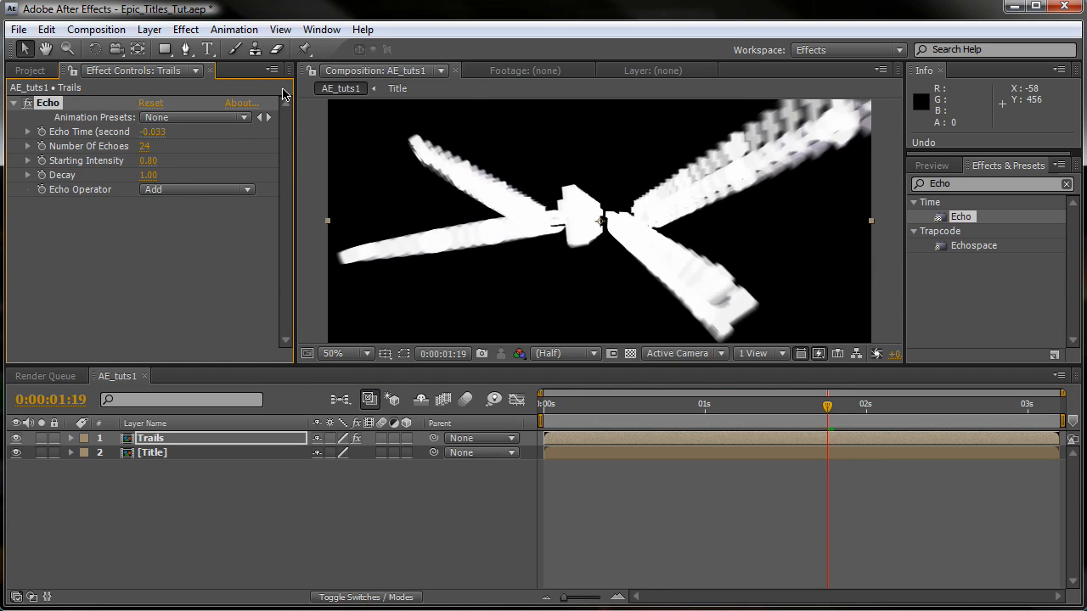
# Set the Echo effect's Decay to 0.85 and its Echo Operator to Screen
pyautogui.click(144, 178)
pyautogui.write('0.85')
pyautogui.press('Return')
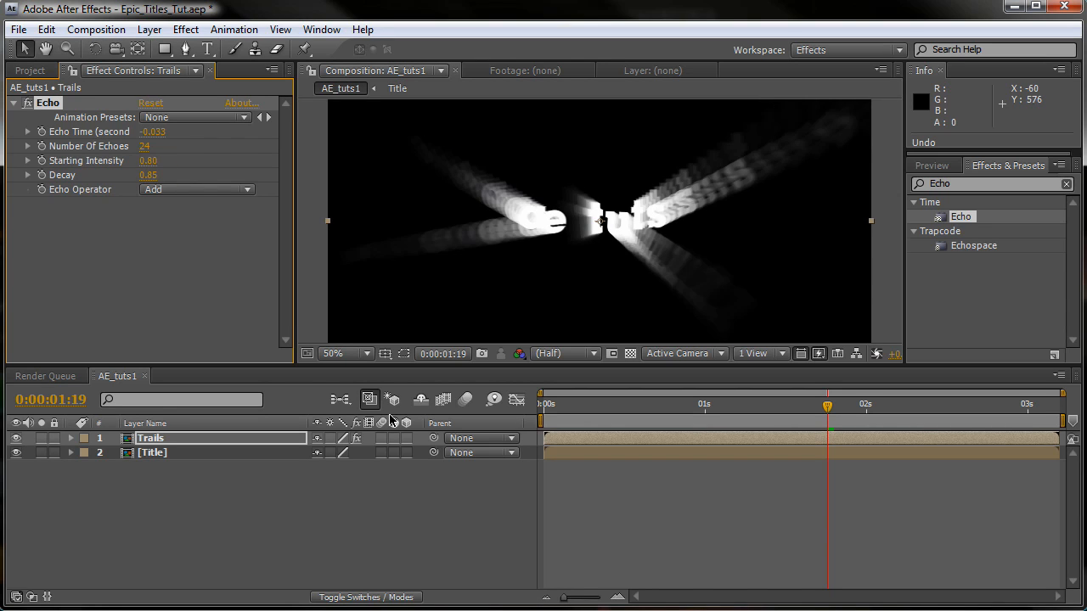
pyautogui.click(194, 193)
pyautogui.click(176, 253)
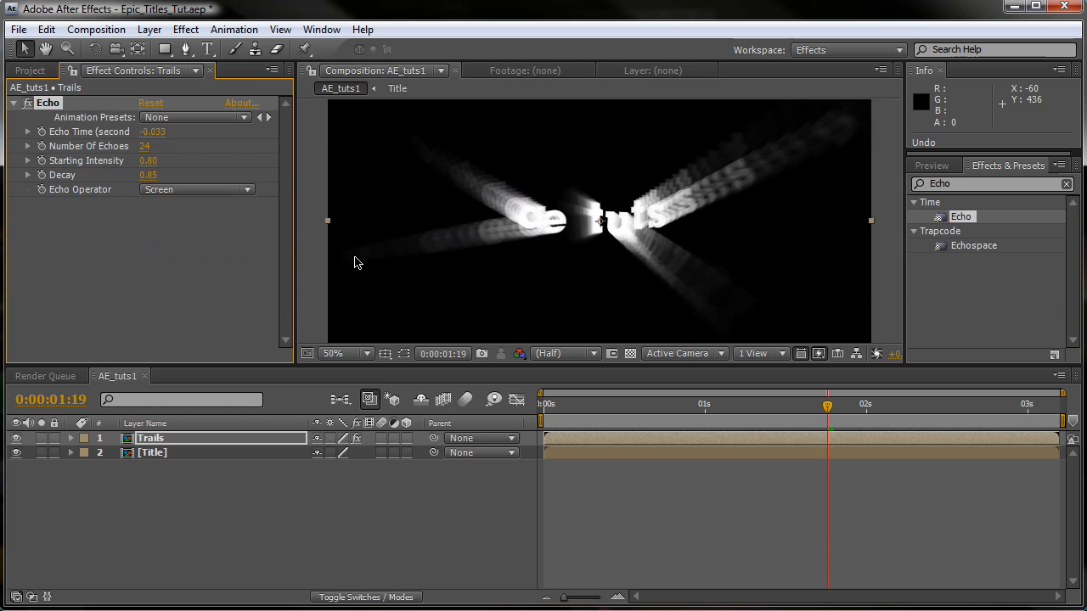
# Apply the Find Edges effect to the Trails layer and show the transparency grid in the composition view
pyautogui.moveTo(775, 411); pyautogui.dragTo(737, 425)
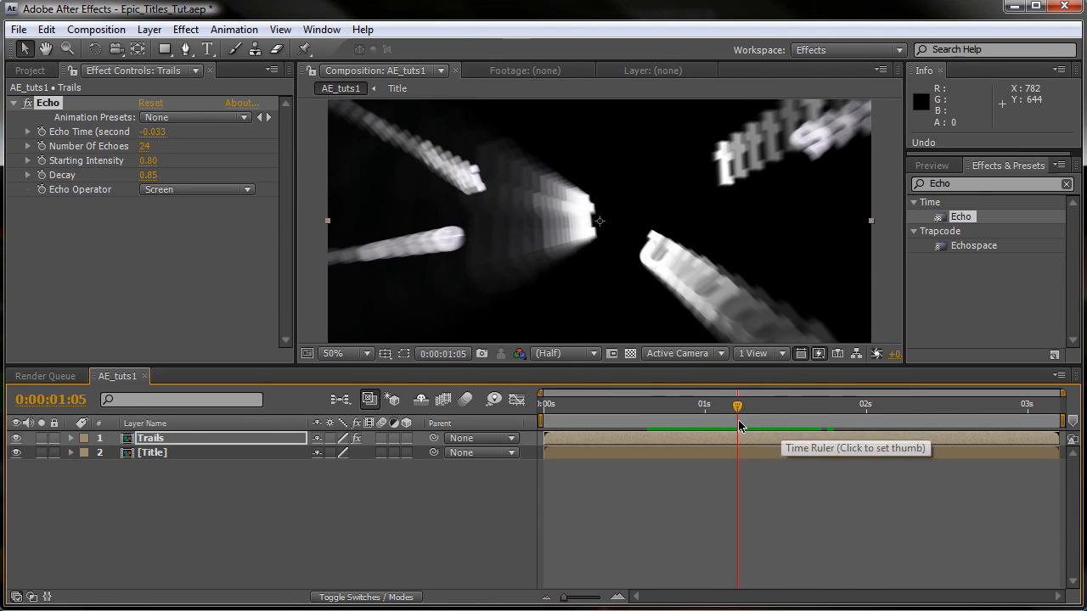
pyautogui.doubleClick(966, 183)
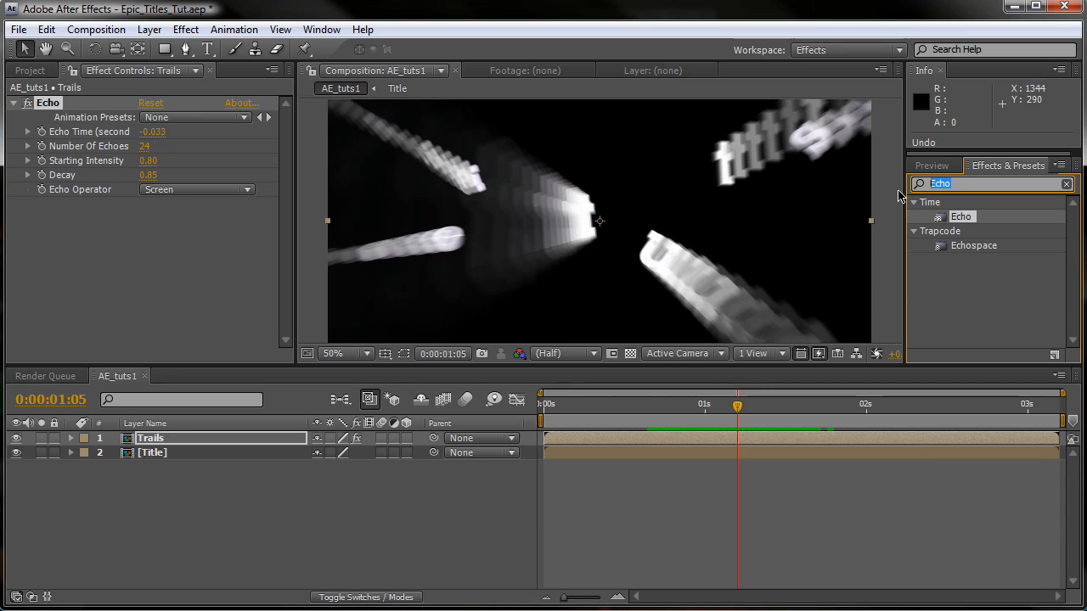
pyautogui.write('find')
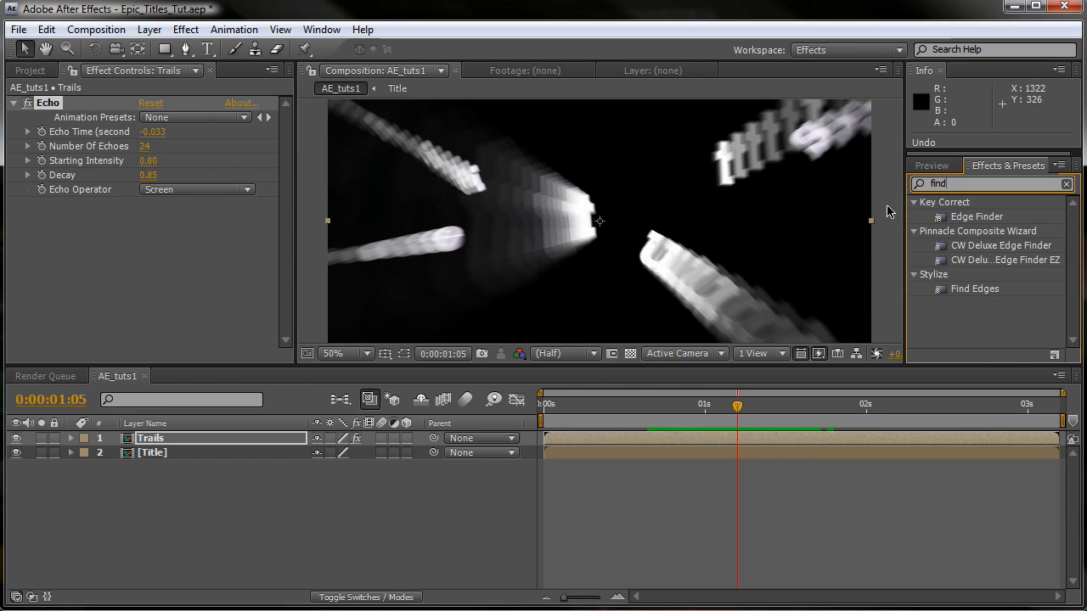
pyautogui.doubleClick(954, 290)
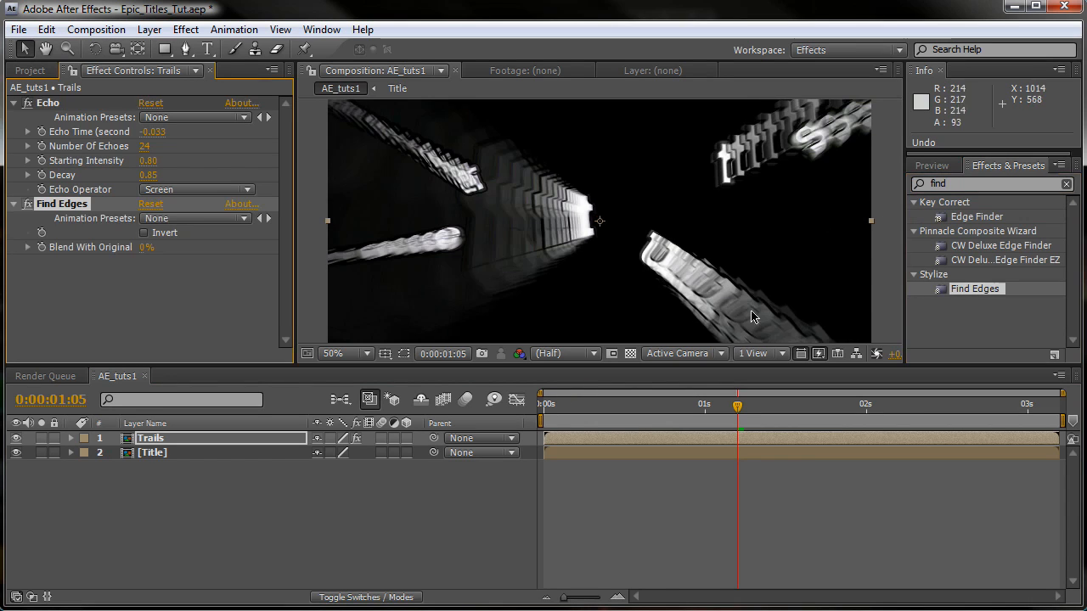
pyautogui.click(630, 354)
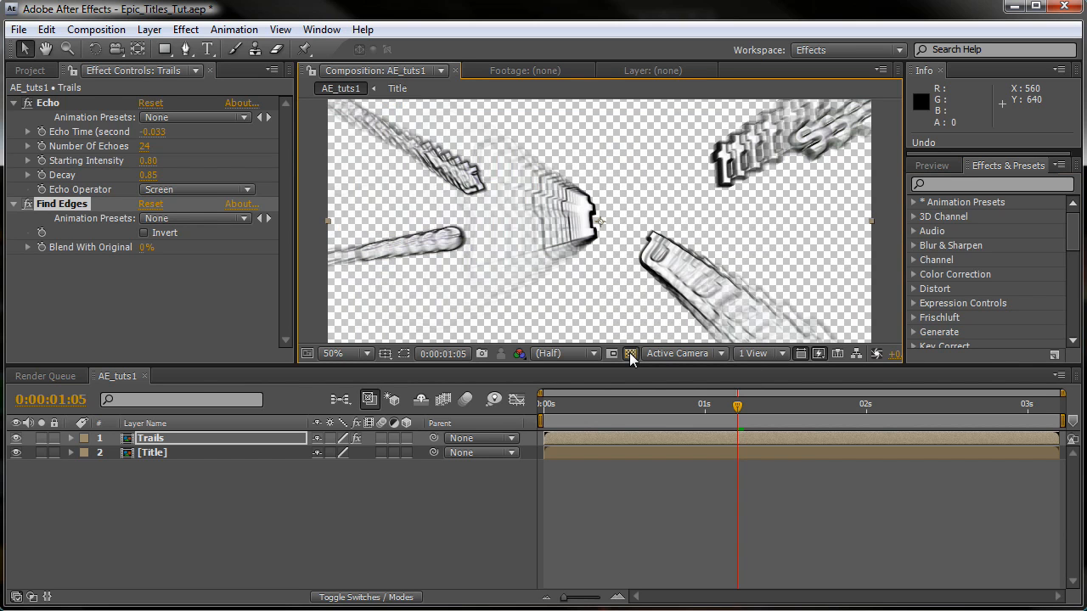
pyautogui.moveTo(736, 411)
pyautogui.mouseDown()
pyautogui.moveTo(818, 412)
pyautogui.moveTo(717, 412)
pyautogui.mouseUp()
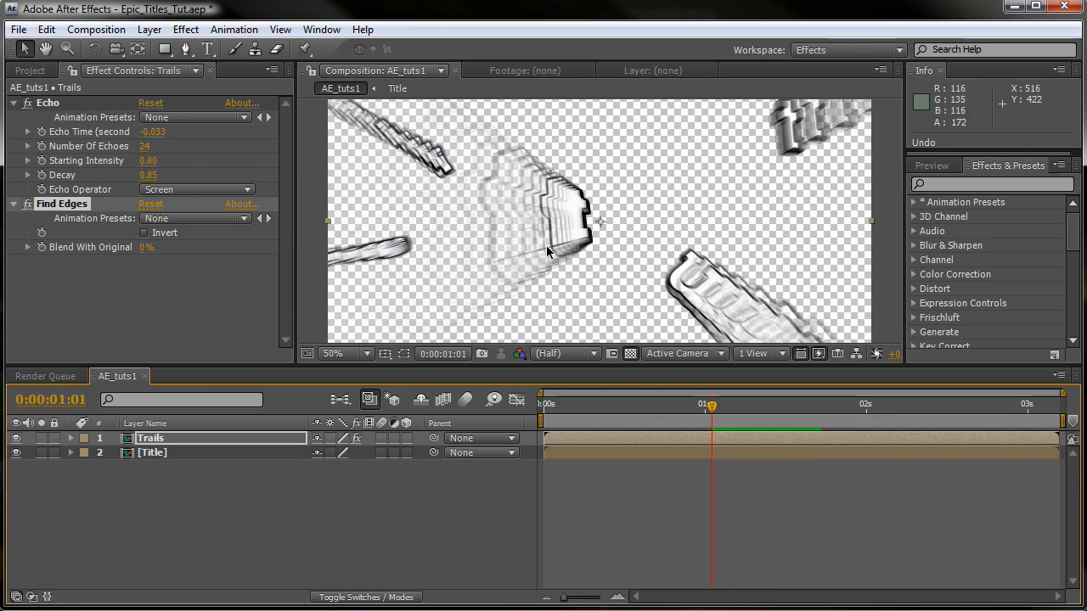
# Enable Invert on the Find Edges effect and set its Blend With Original to 12%
pyautogui.click(146, 233)
pyautogui.moveTo(145, 248); pyautogui.dragTo(150, 250)
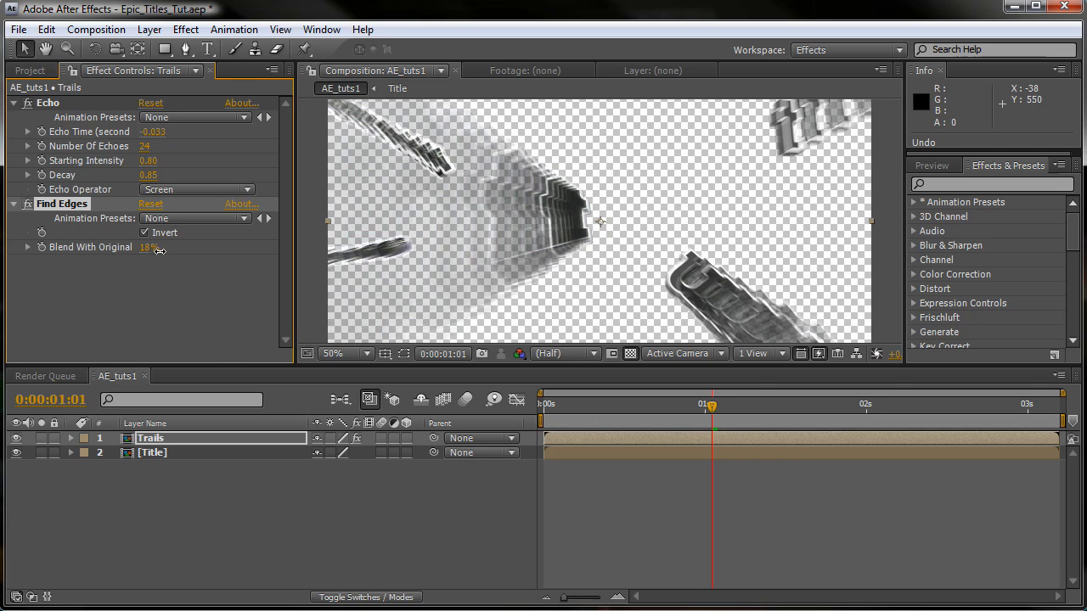
pyautogui.moveTo(723, 415); pyautogui.dragTo(735, 416)
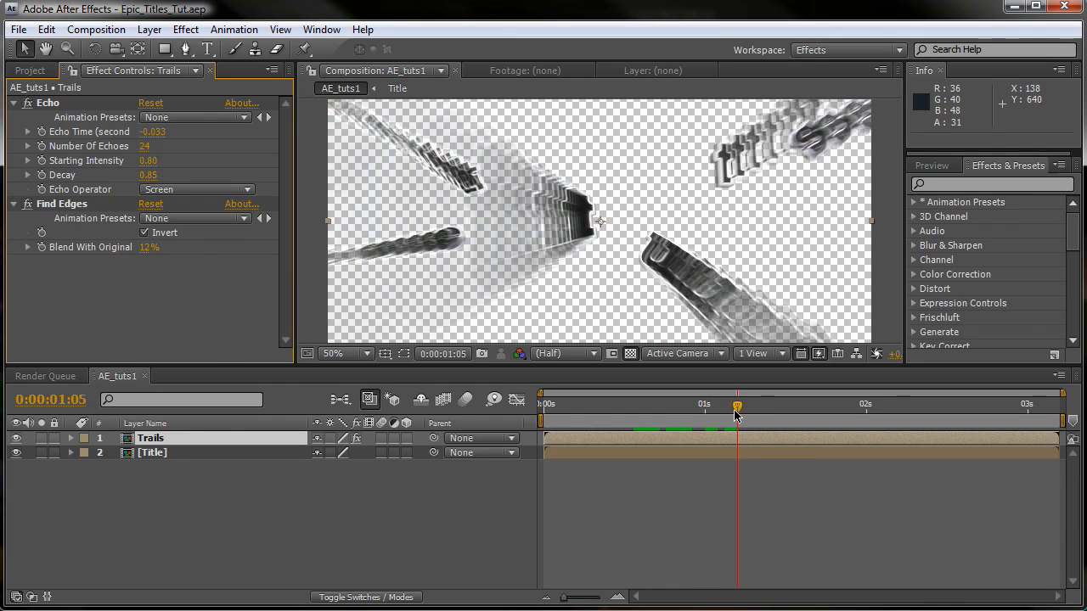
# Apply the Curves effect to the Trails layer below Find Edges and hide the transparency grid
pyautogui.click(945, 198)
pyautogui.click(947, 184)
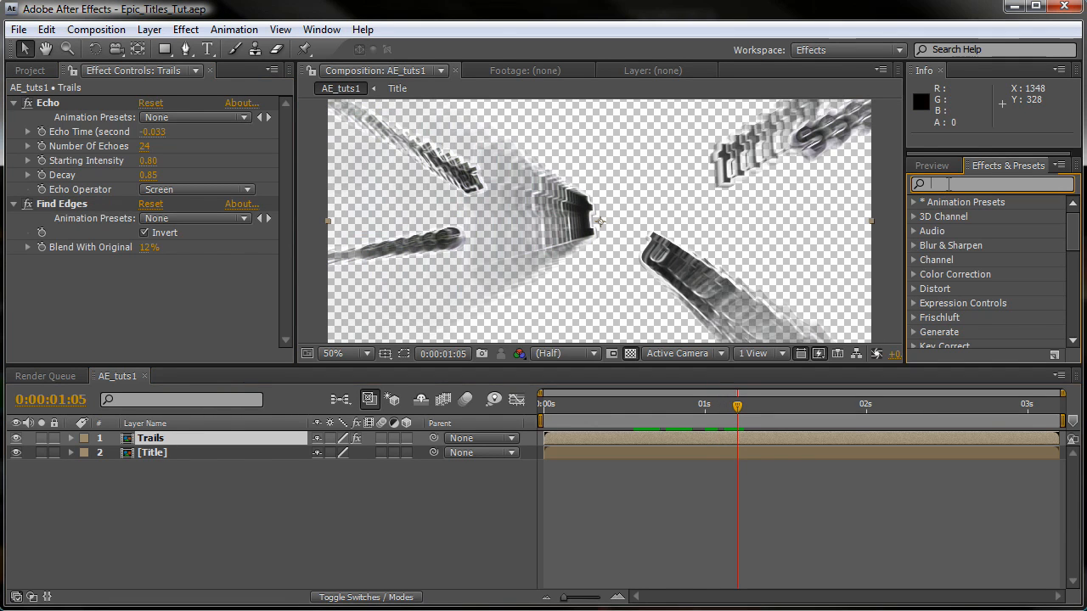
pyautogui.write('curves')
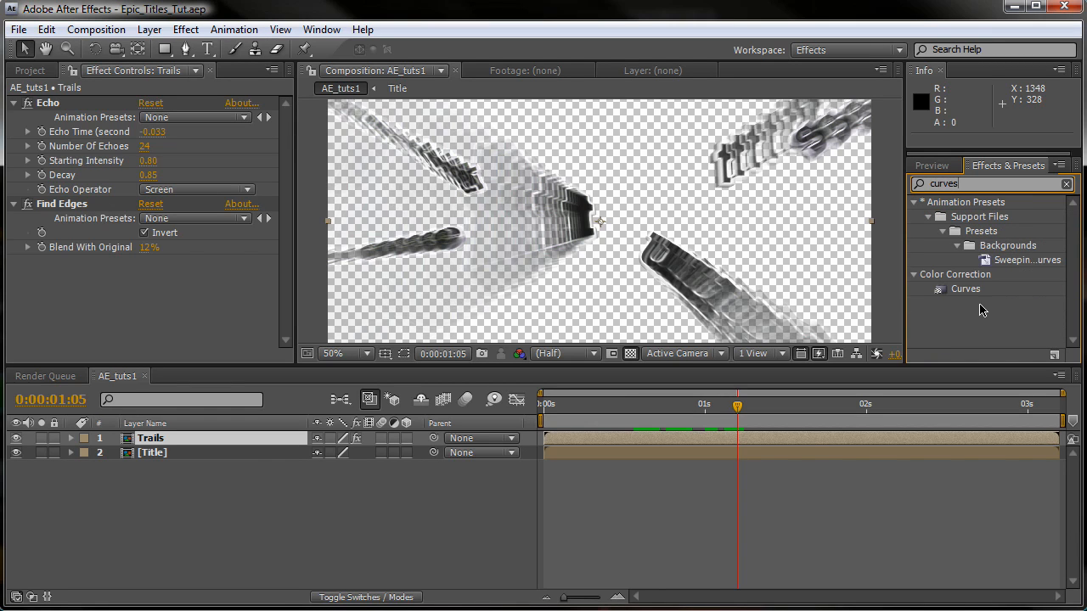
pyautogui.moveTo(965, 288); pyautogui.dragTo(153, 306)
pyautogui.click(631, 353)
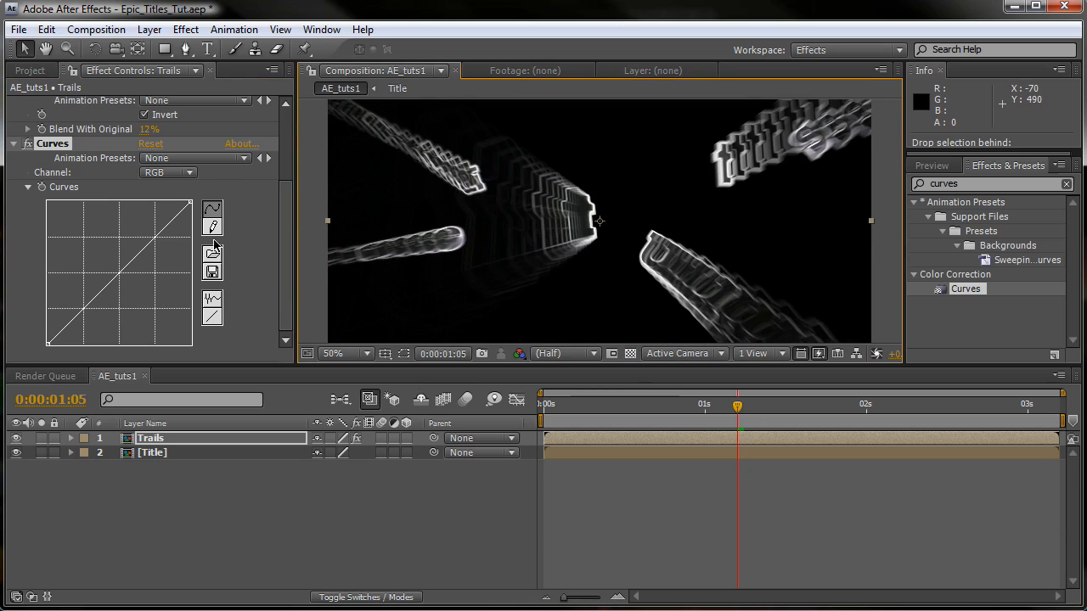
# Lower the RGB curve's midtones slightly and tint the trails purple through the Red and Blue channel curves
pyautogui.moveTo(110, 295)
pyautogui.mouseDown()
pyautogui.moveTo(131, 291)
pyautogui.moveTo(122, 281)
pyautogui.mouseUp()
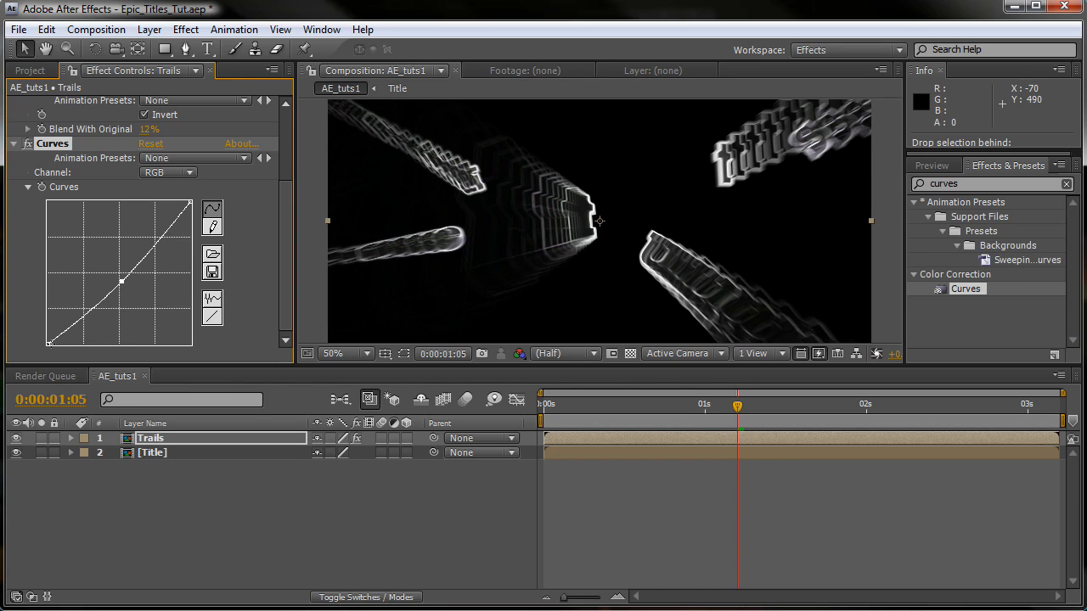
pyautogui.click(183, 173)
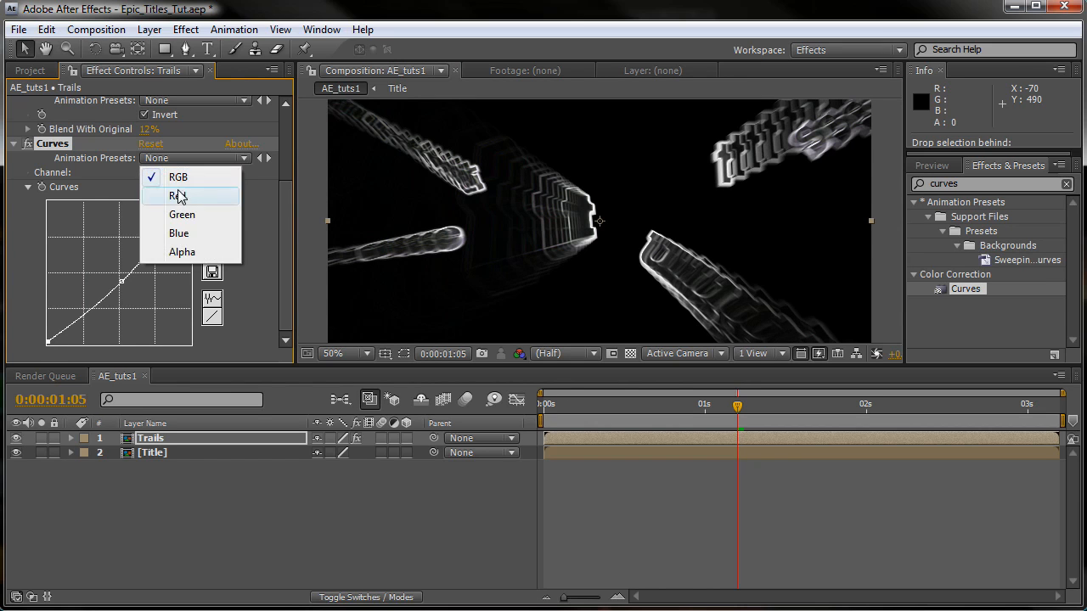
pyautogui.click(179, 196)
pyautogui.moveTo(114, 265); pyautogui.dragTo(124, 254)
pyautogui.click(172, 175)
pyautogui.click(173, 212)
# Lower the midtones of the Alpha channel curve in the Curves effect
pyautogui.click(170, 172)
pyautogui.click(174, 194)
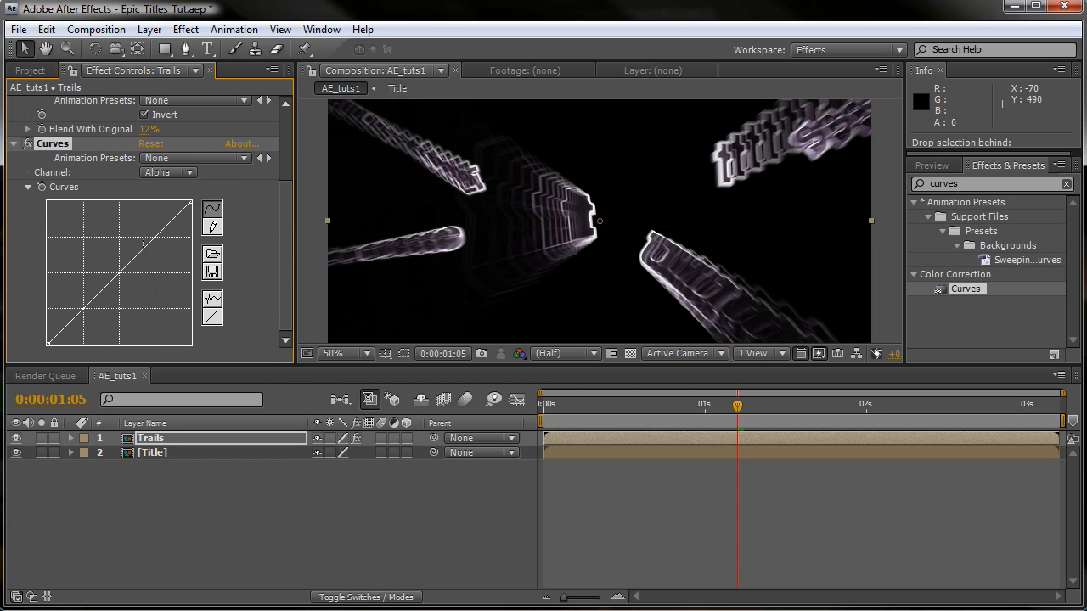
pyautogui.moveTo(144, 247); pyautogui.dragTo(145, 240)
pyautogui.moveTo(91, 301); pyautogui.dragTo(93, 298)
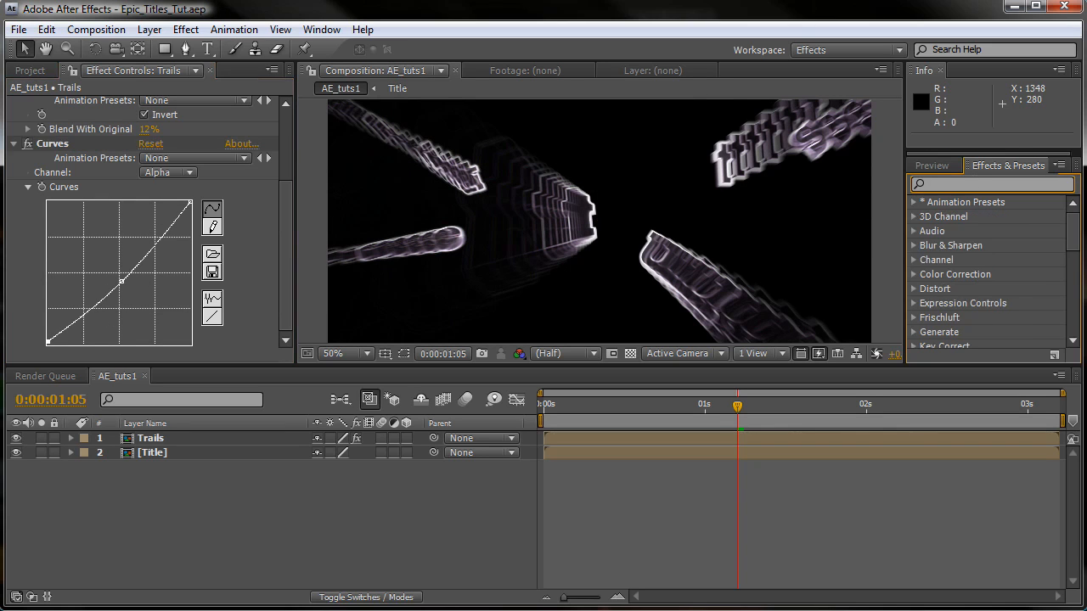
# Apply the CC Vector Blur and Turbulent Displace effects to the Trails layer
pyautogui.write('vector')
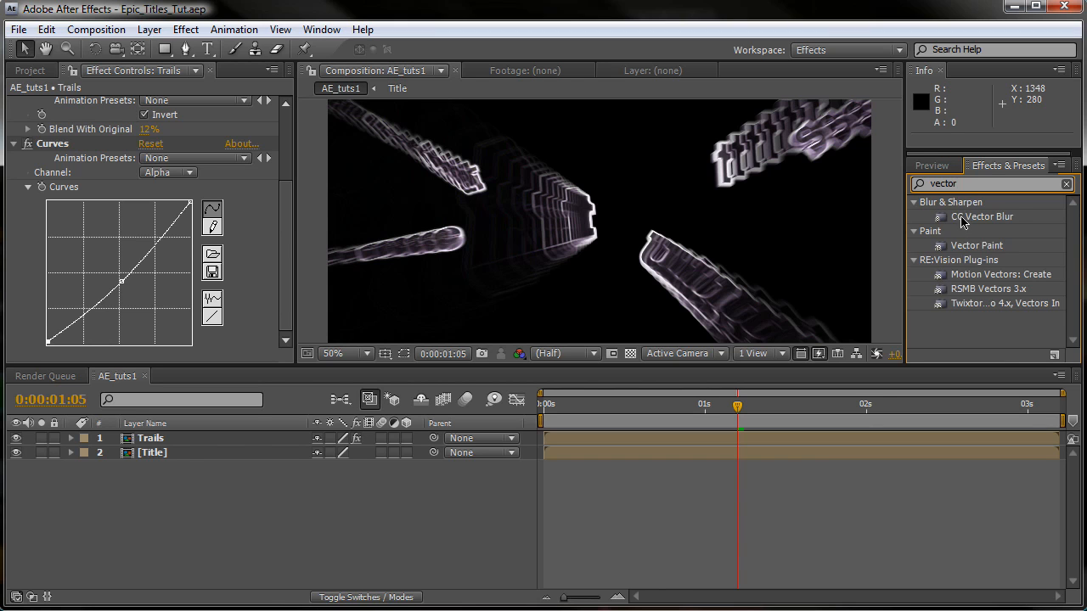
pyautogui.moveTo(976, 217); pyautogui.dragTo(842, 436)
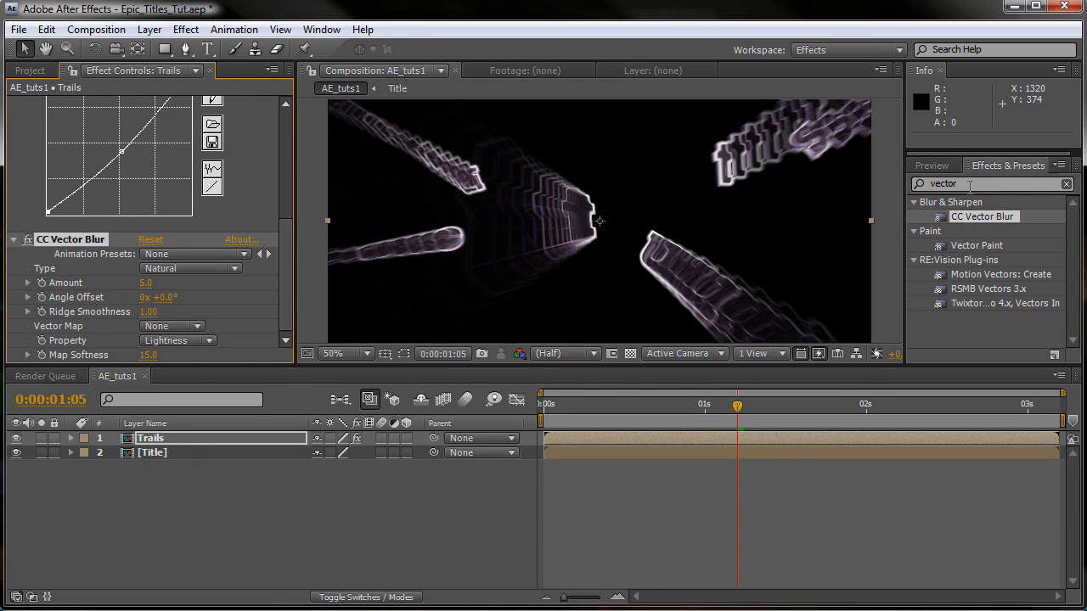
pyautogui.moveTo(969, 185); pyautogui.dragTo(676, 127)
pyautogui.write('turbl')
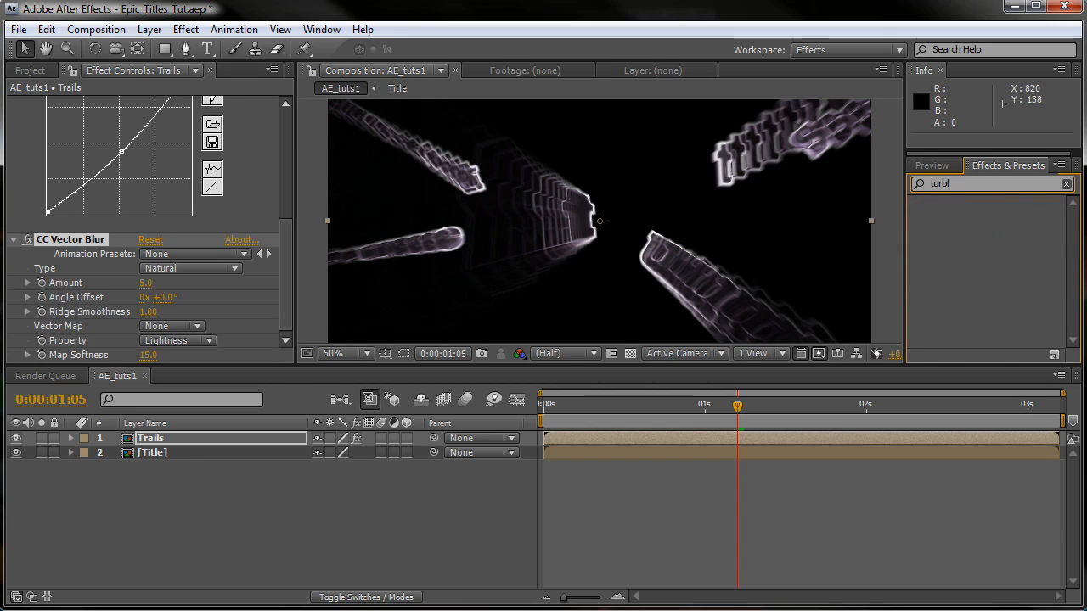
pyautogui.press('BackSpace')
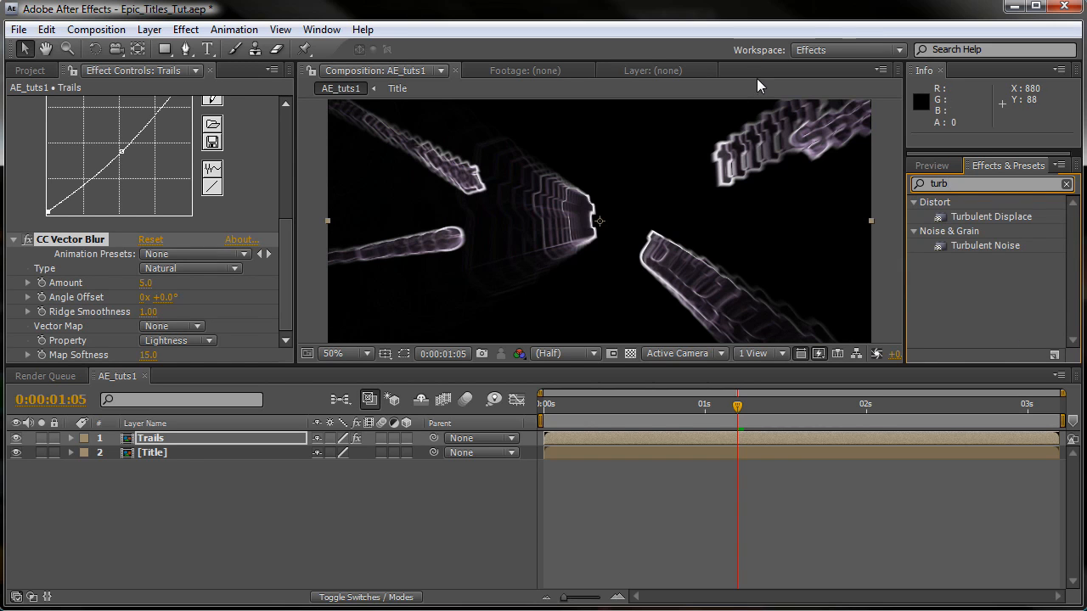
pyautogui.click(984, 218)
pyautogui.doubleClick(985, 218)
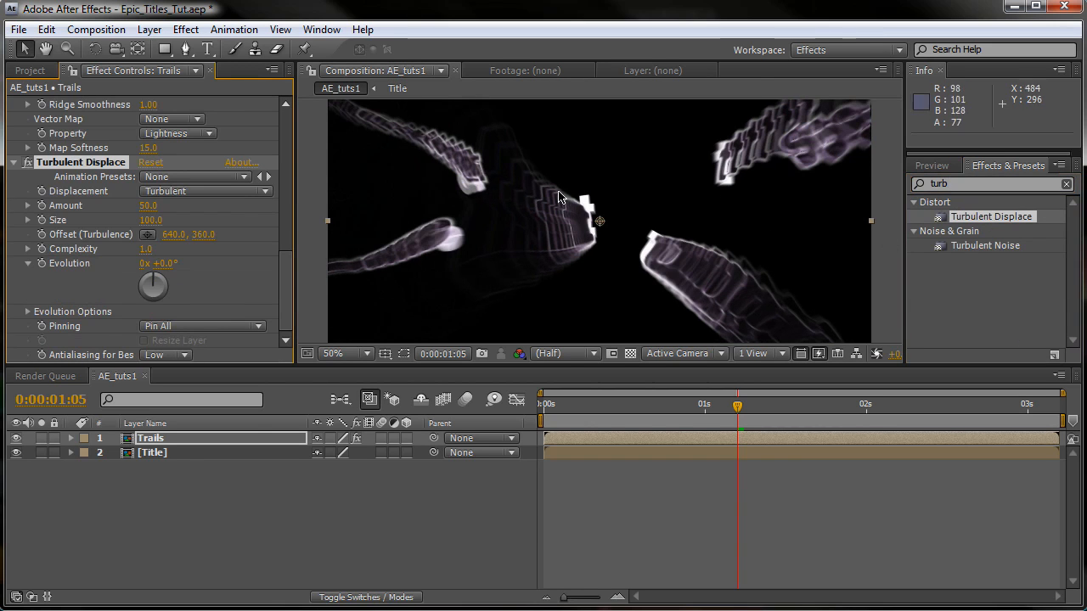
# Set the Turbulent Displace Amount to 40 and its Size to 7.2
pyautogui.click(143, 206)
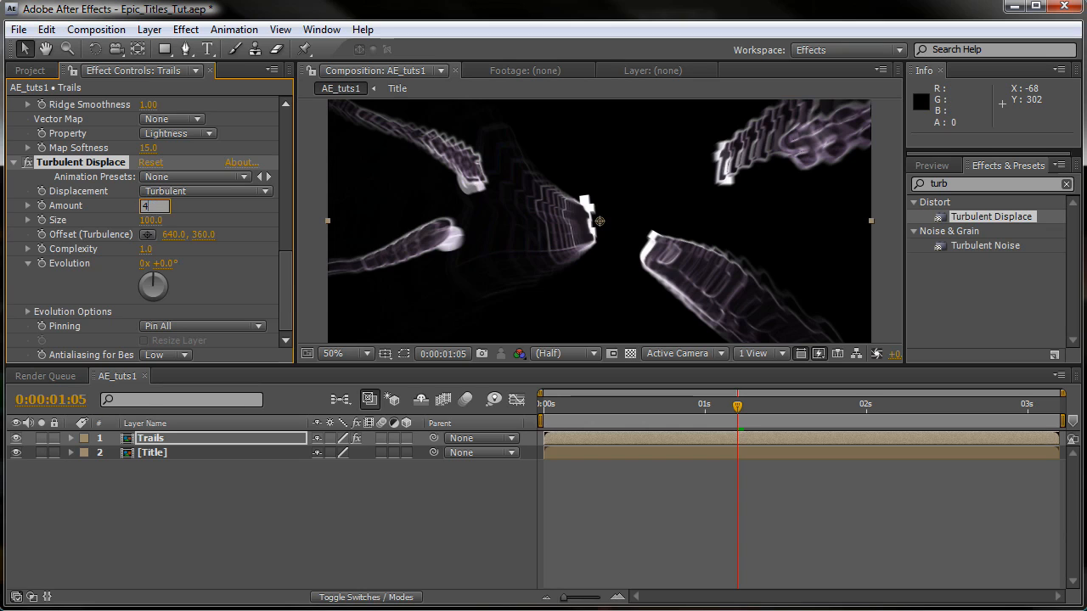
pyautogui.write('40')
pyautogui.press('Tab')
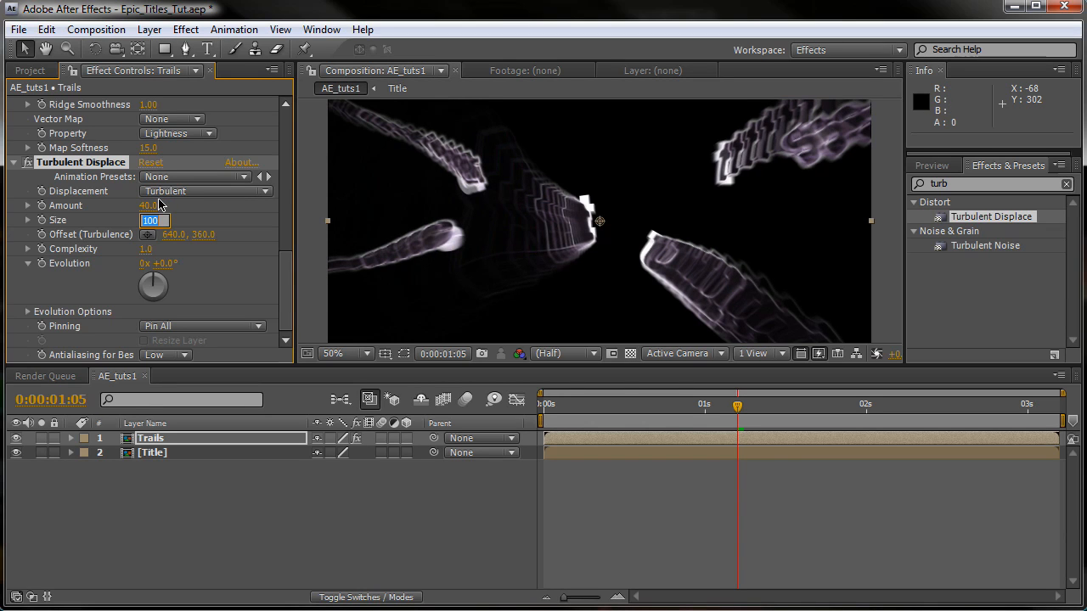
pyautogui.write('47')
pyautogui.press('Return')
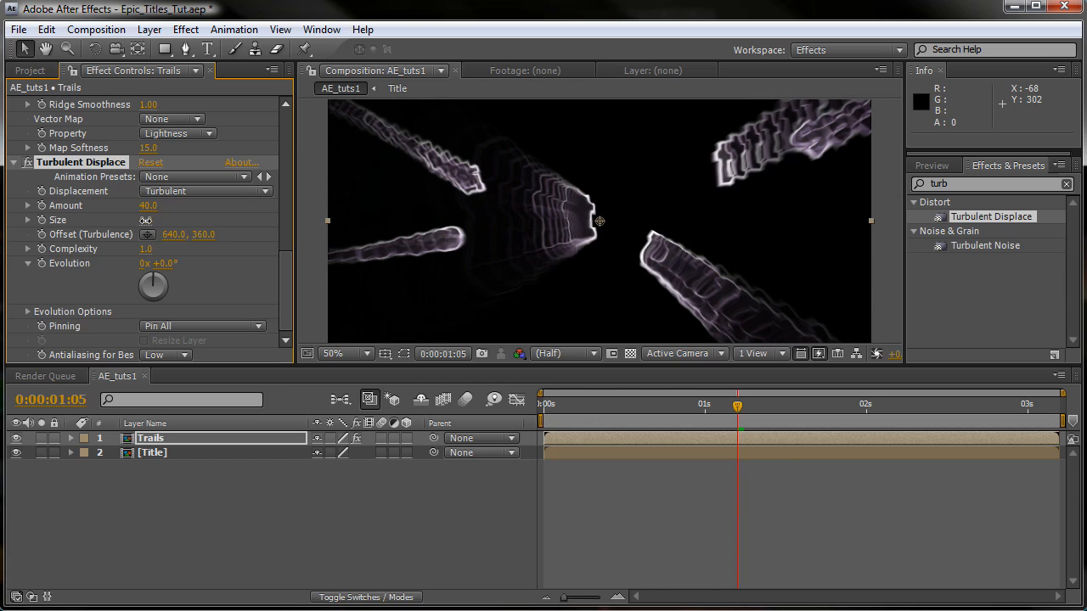
pyautogui.moveTo(145, 221); pyautogui.dragTo(137, 221)
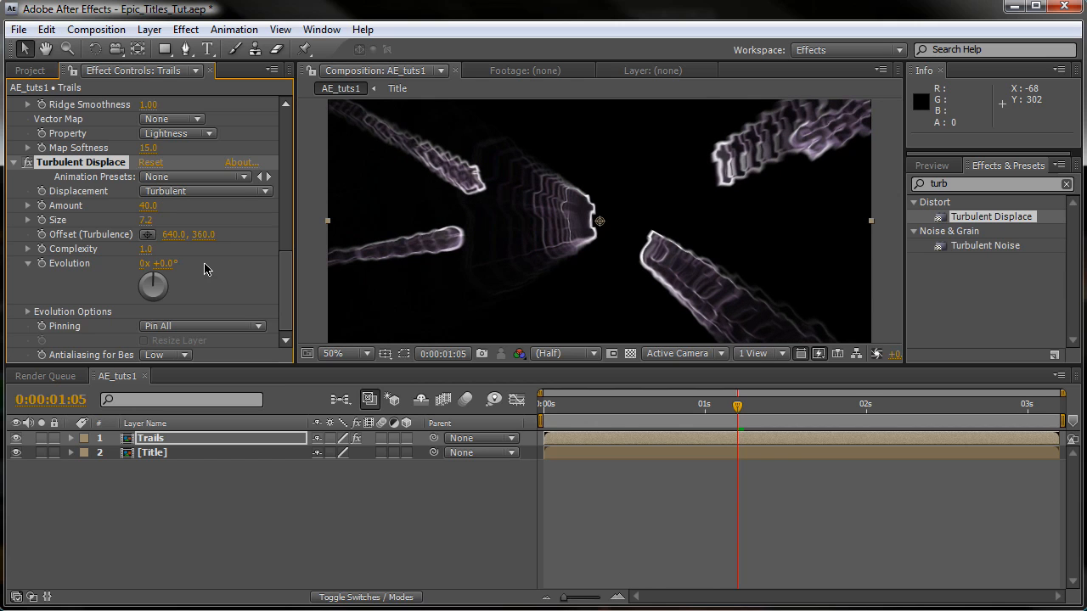
# Drive the Turbulent Displace Evolution on the Trails layer with the expression time*150
pyautogui.moveTo(158, 286)
pyautogui.mouseDown()
pyautogui.moveTo(140, 301)
pyautogui.moveTo(141, 283)
pyautogui.mouseUp()
pyautogui.hotkey('ctrl', 'z')
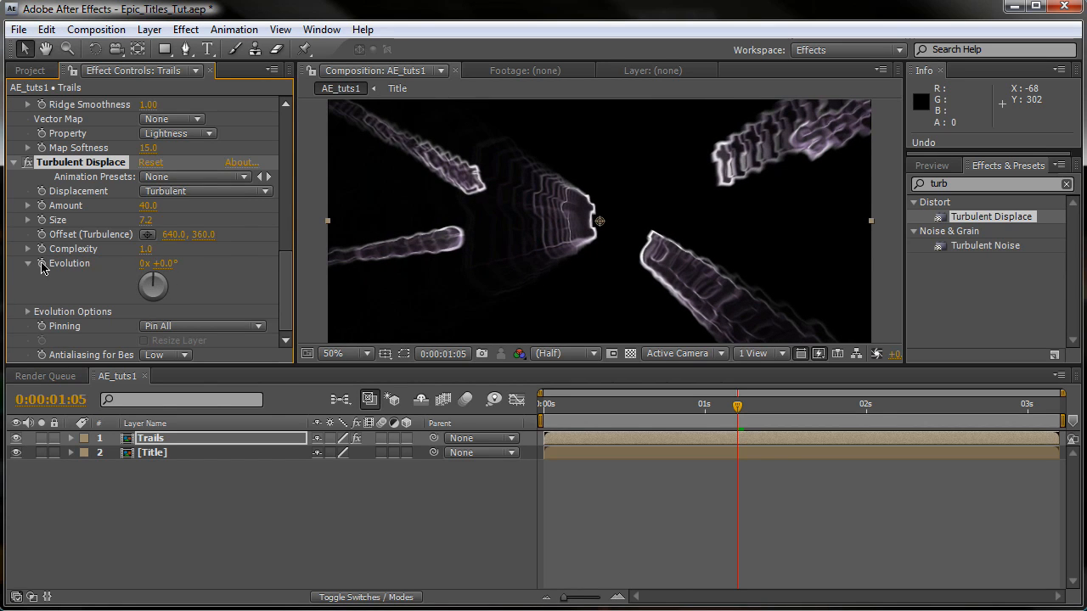
pyautogui.keyDown('alt'); pyautogui.click(41, 263); pyautogui.keyUp('alt')
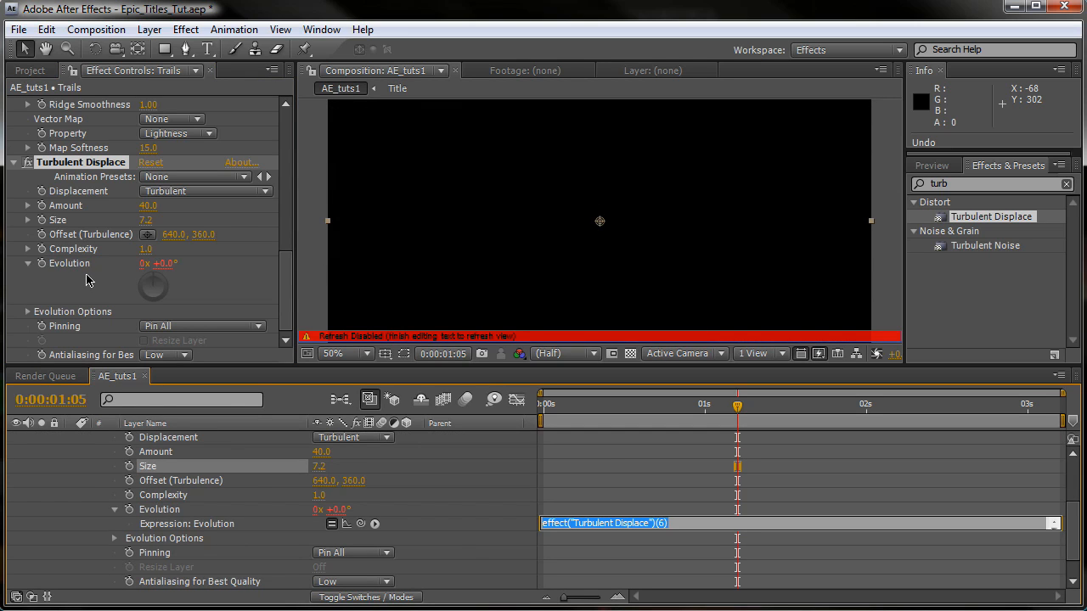
pyautogui.write('time*')
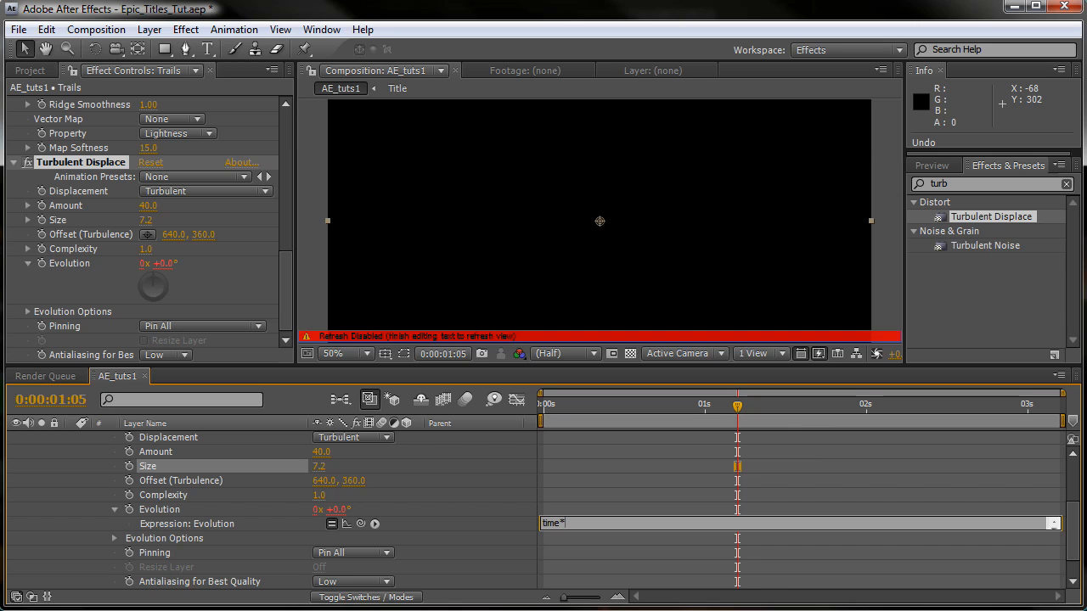
pyautogui.write('50')
# Run a RAM preview of the turbulent trails from the start of the composition
pyautogui.press('Home')
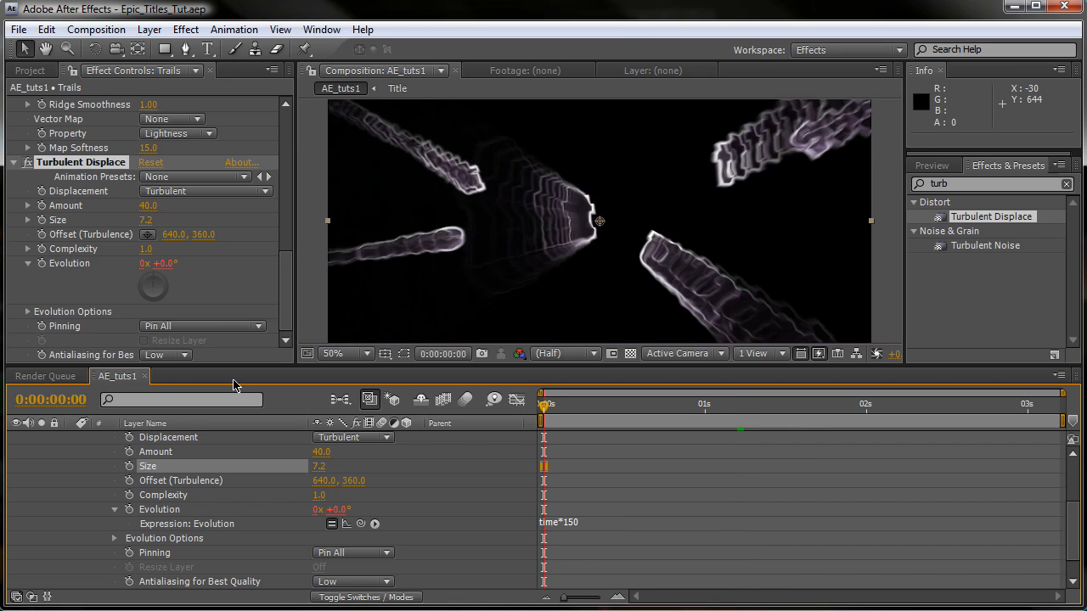
pyautogui.press('KP_0')
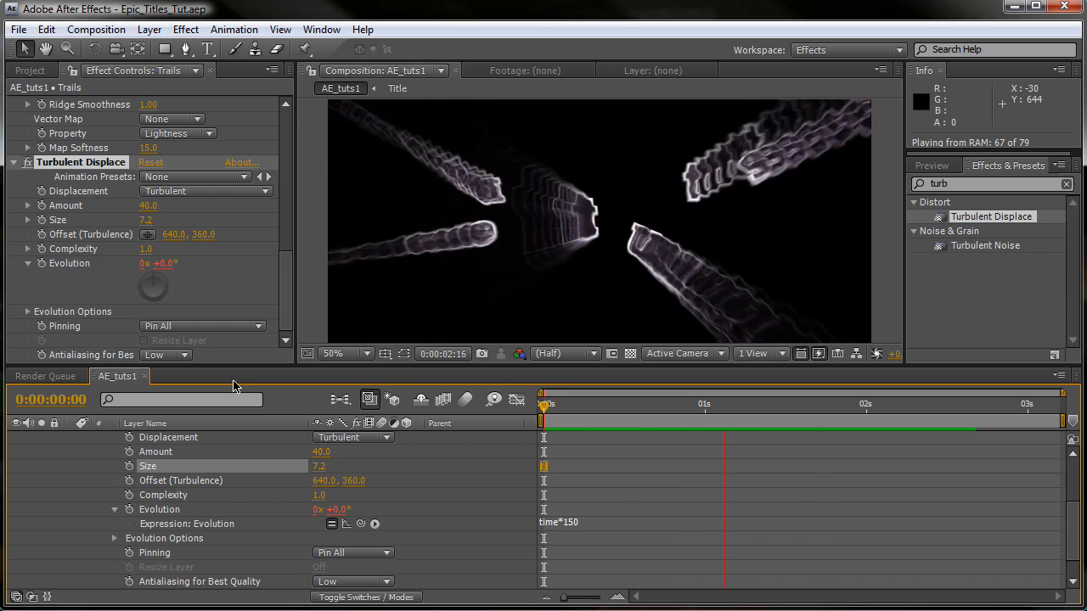
pyautogui.press('space')
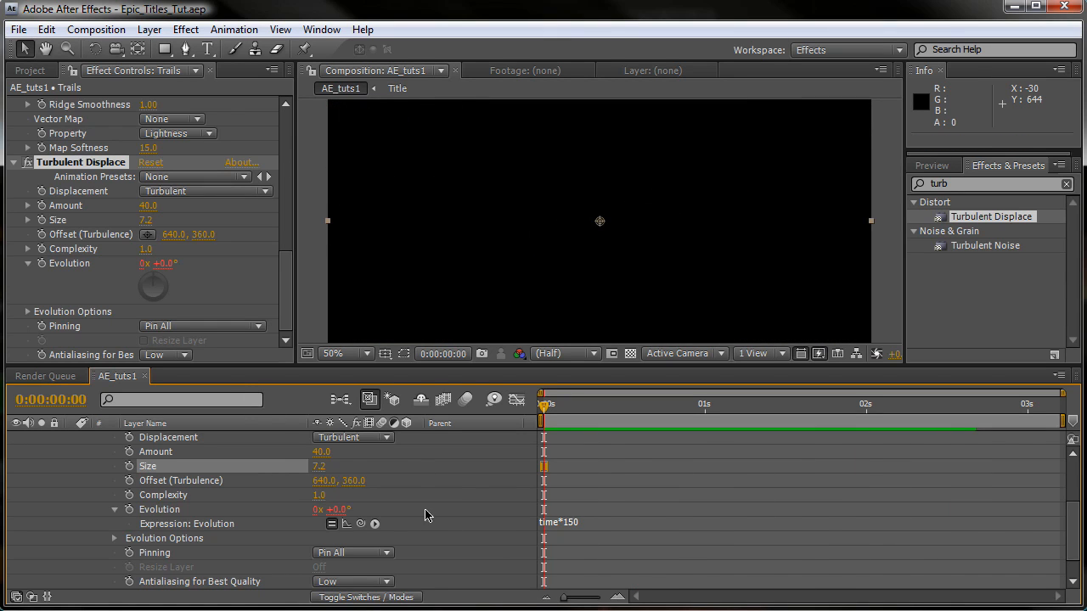
# Keyframe the Trails layer's Opacity from 100% at 0:00:02:00 to 0% at 0:00:02:15
pyautogui.scroll(3, 144, 477)
pyautogui.click(69, 439)
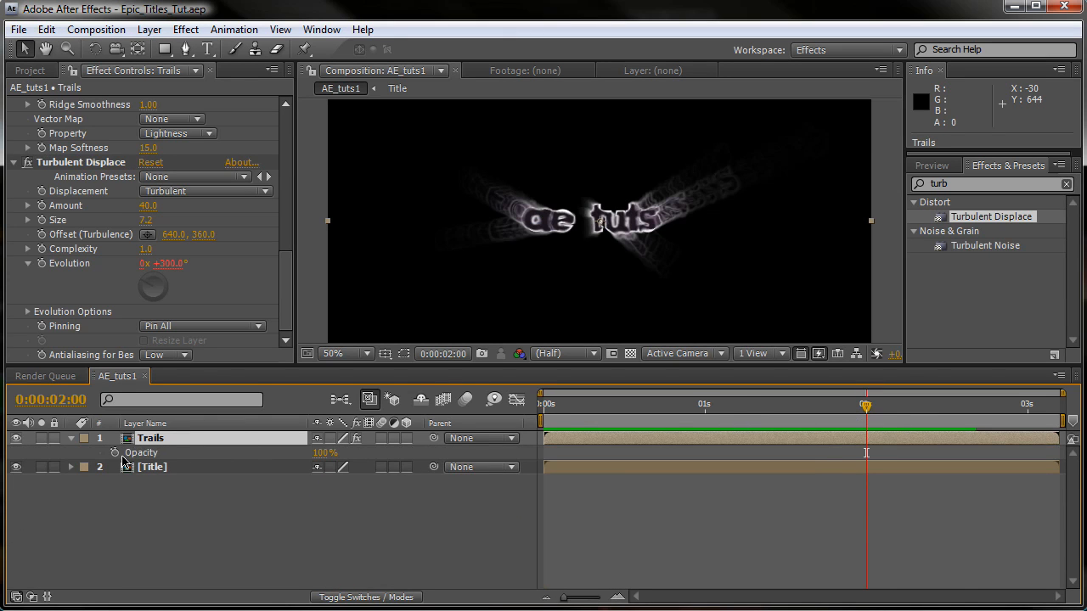
pyautogui.click(117, 454)
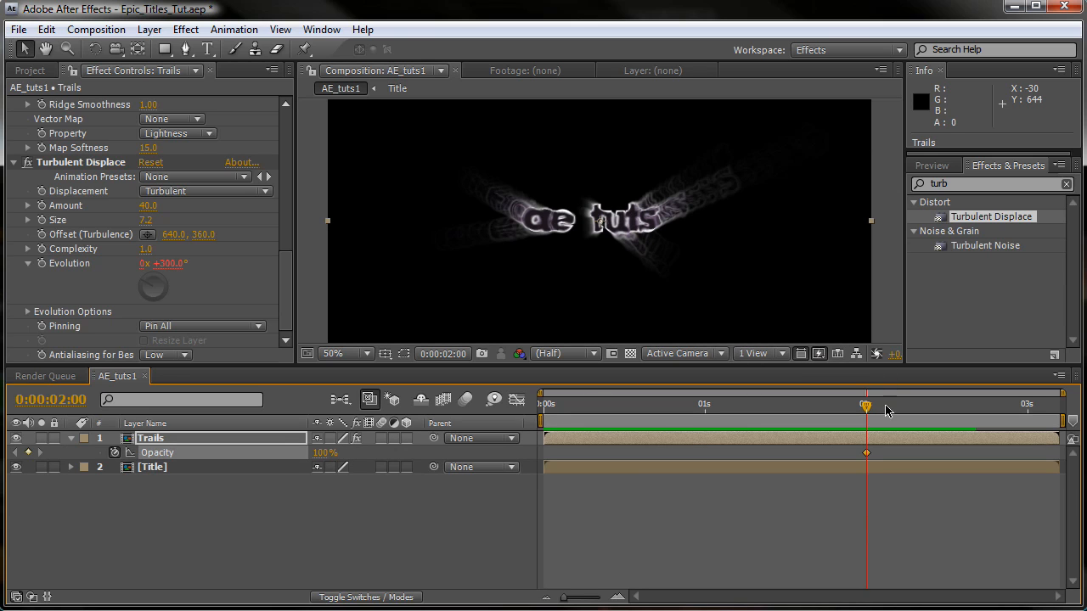
pyautogui.moveTo(866, 405); pyautogui.dragTo(961, 404)
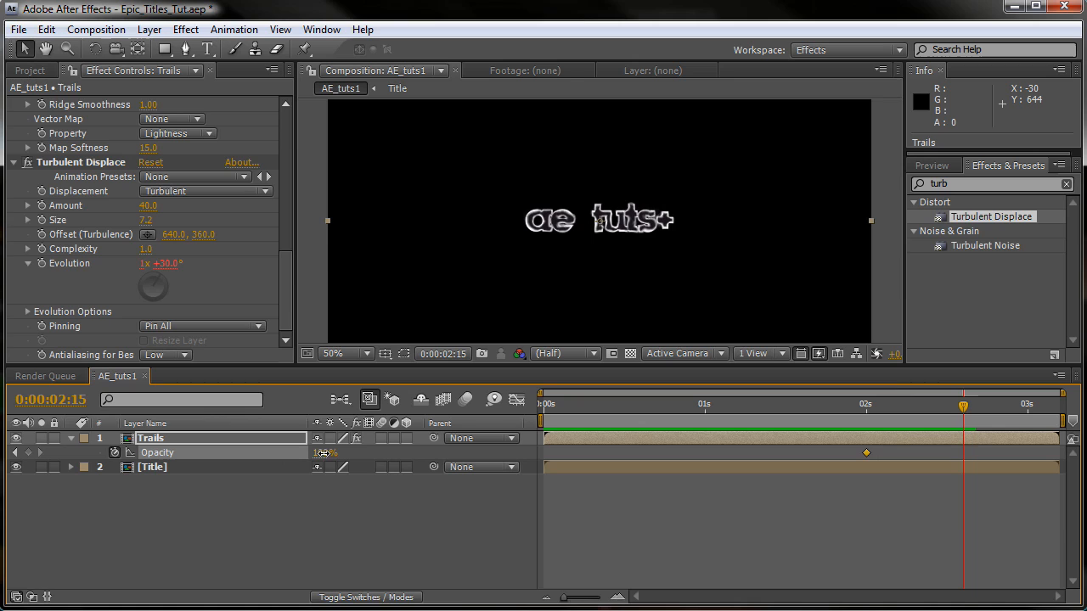
pyautogui.moveTo(323, 452); pyautogui.dragTo(225, 467)
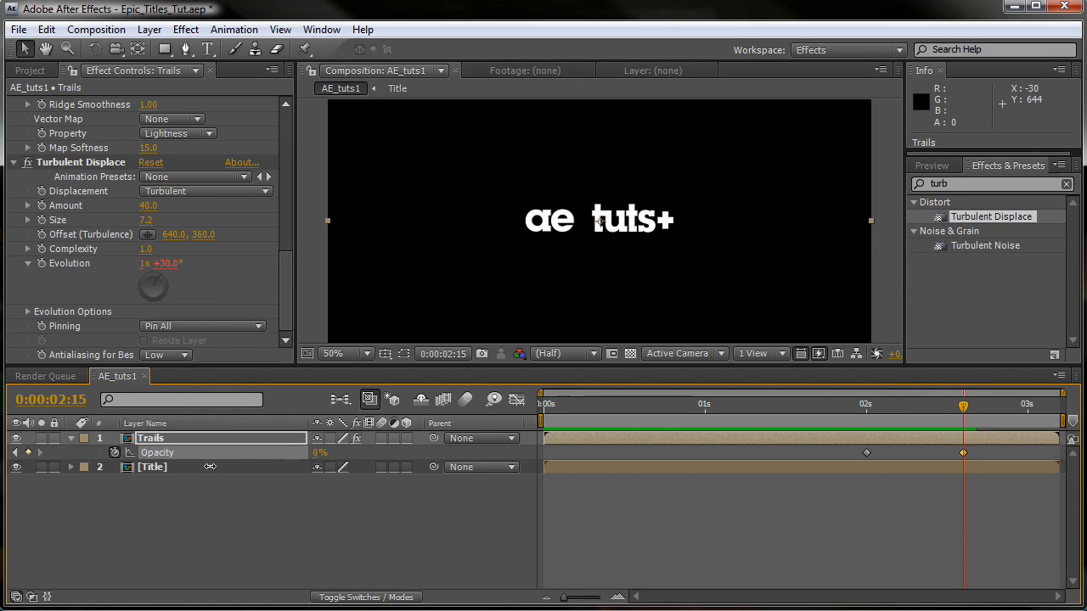
# Apply Easy Ease to both Opacity keyframes of the Trails layer and check the fade between them
pyautogui.moveTo(971, 461); pyautogui.dragTo(840, 466)
pyautogui.rightClick(874, 458)
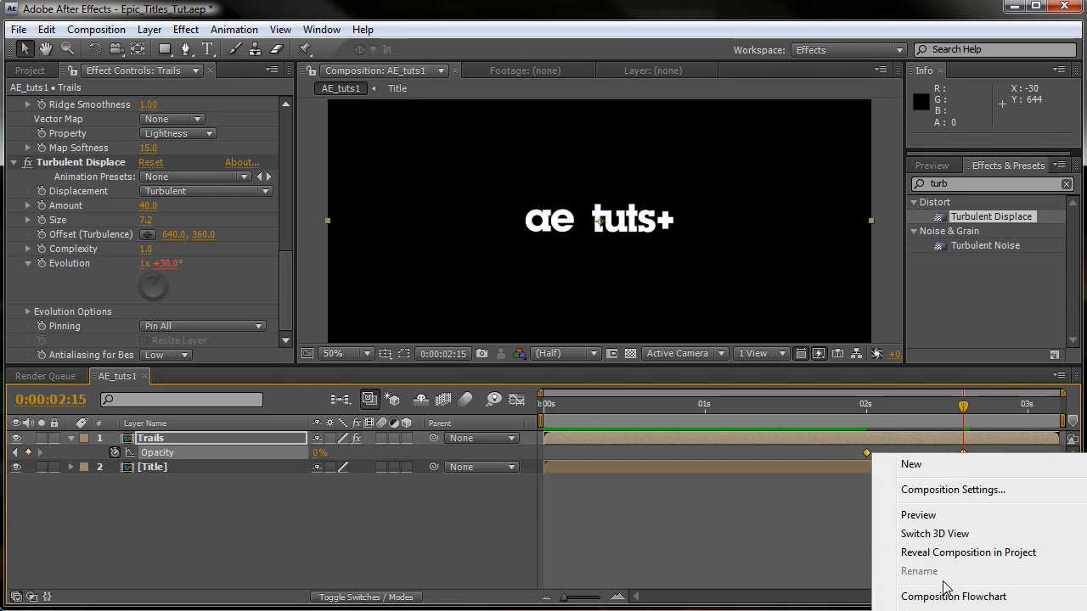
pyautogui.rightClick(865, 453)
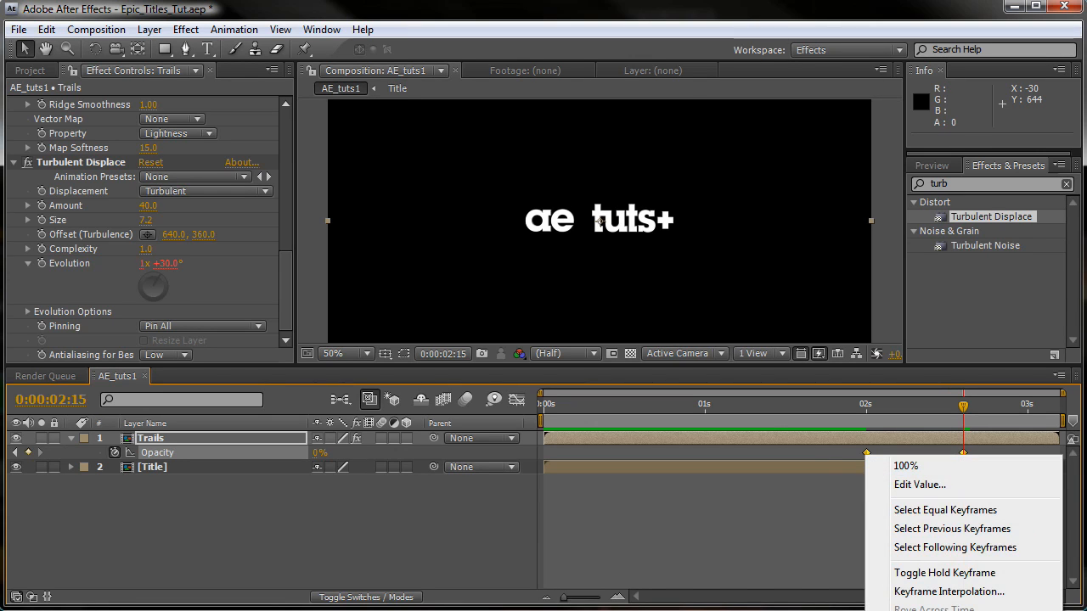
pyautogui.moveTo(917, 487)
pyautogui.click(658, 536)
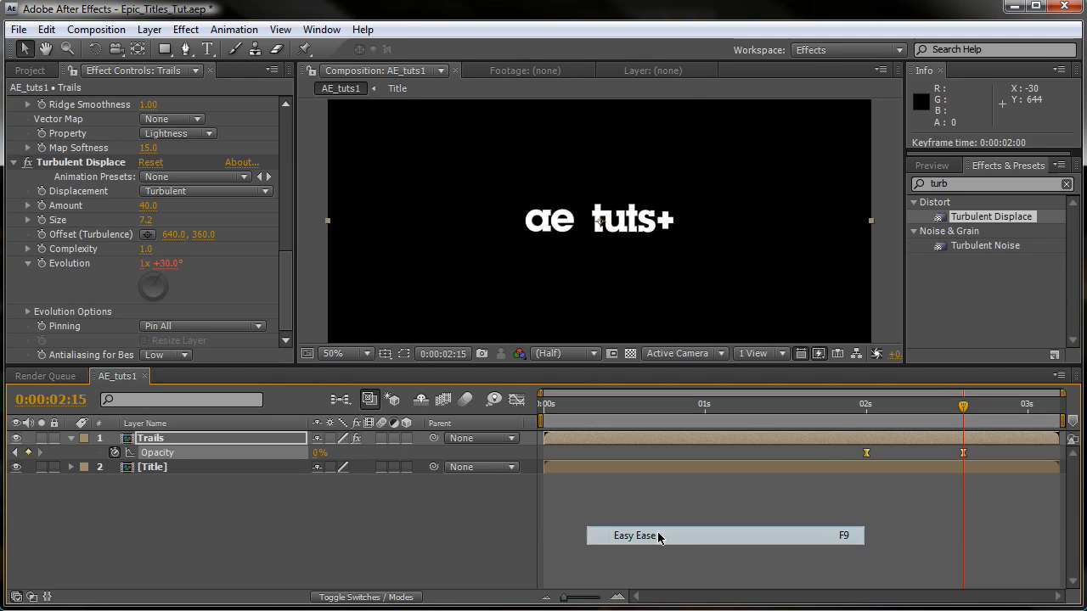
pyautogui.moveTo(859, 407); pyautogui.dragTo(931, 409)
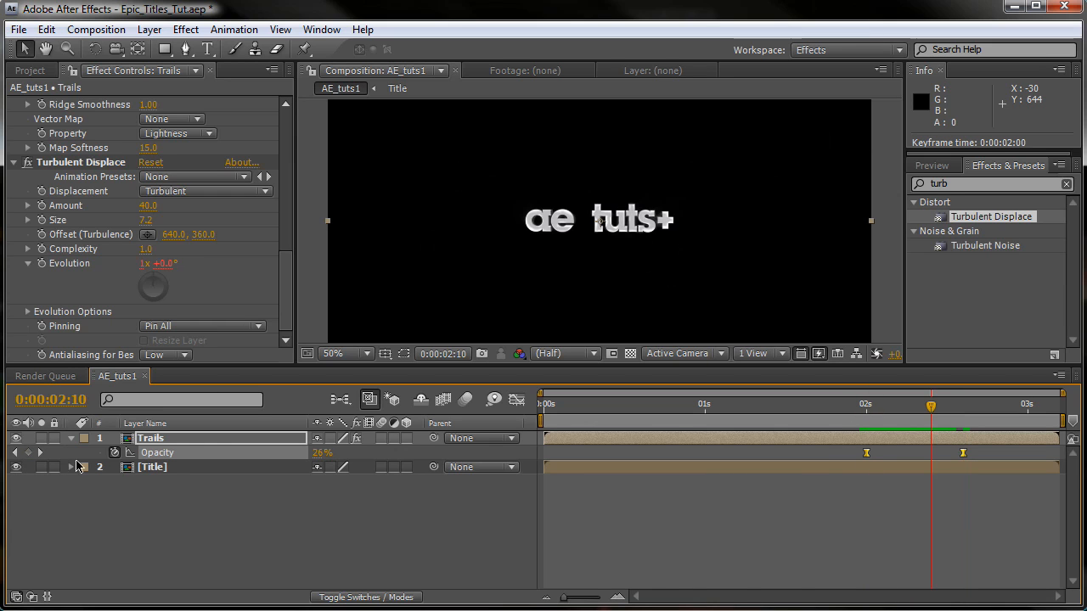
# Set the Trails layer's blending mode to Screen and check the result at several times
pyautogui.click(357, 599)
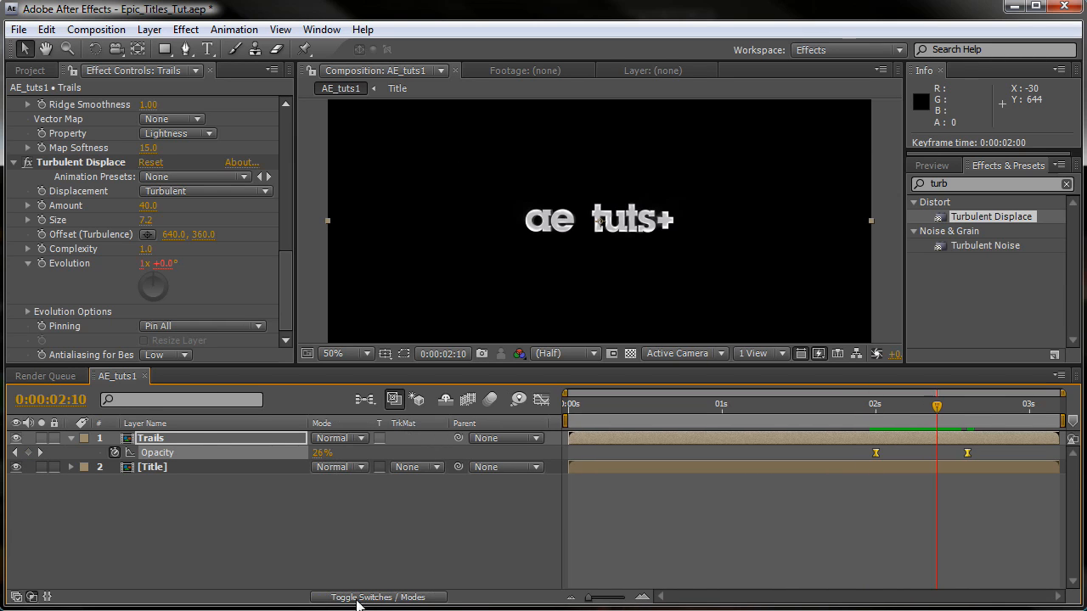
pyautogui.click(360, 439)
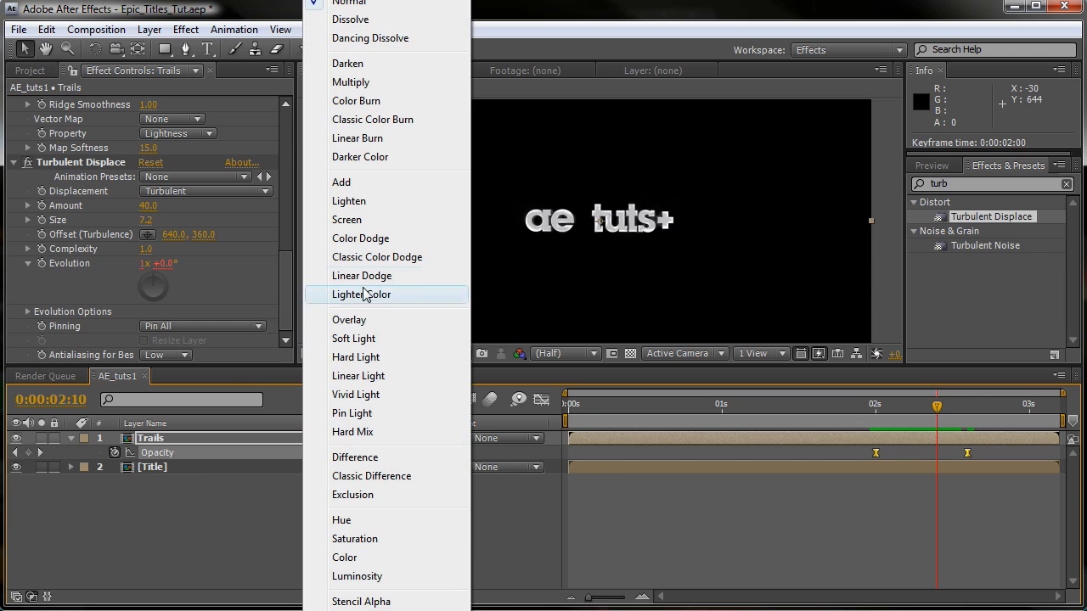
pyautogui.click(358, 220)
pyautogui.moveTo(730, 406); pyautogui.dragTo(713, 447)
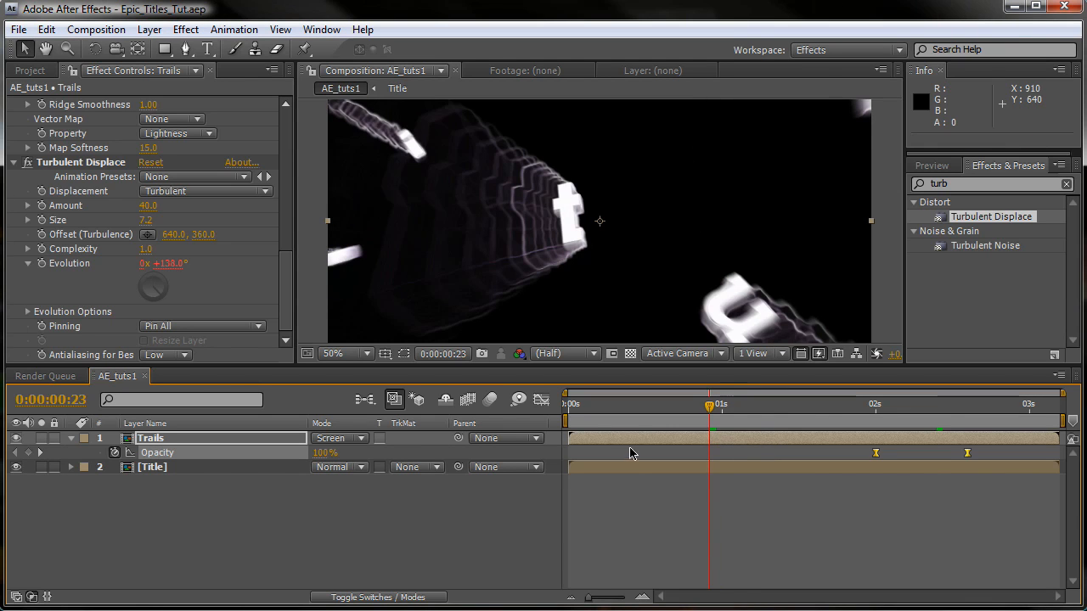
pyautogui.moveTo(582, 416); pyautogui.dragTo(777, 404)
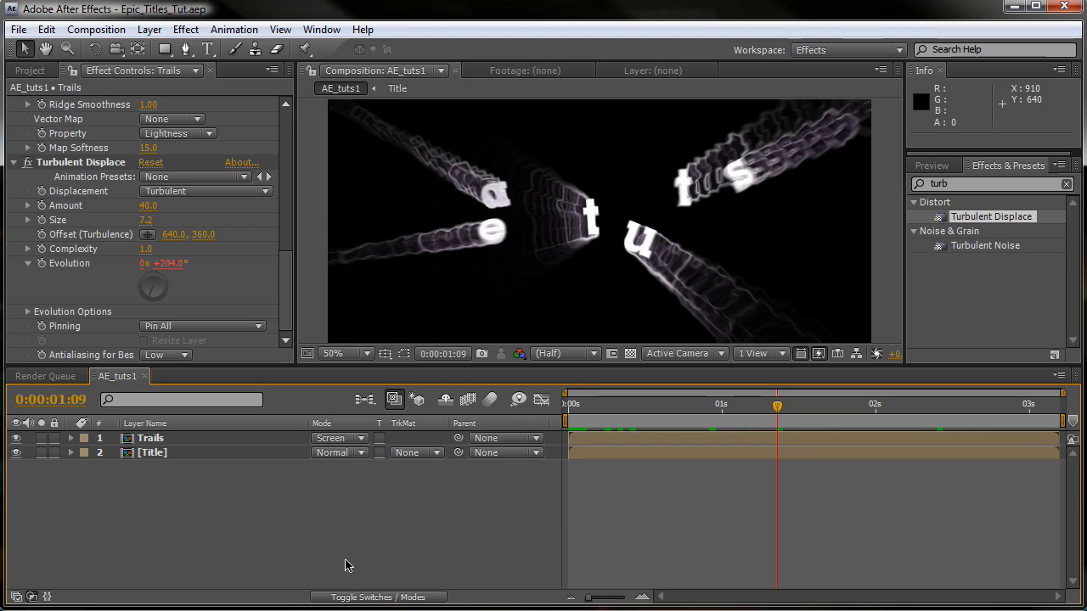
# Go to 0:00:02:14 and create a black 1280 x 720 px solid named Shape1
pyautogui.moveTo(916, 410); pyautogui.dragTo(962, 407)
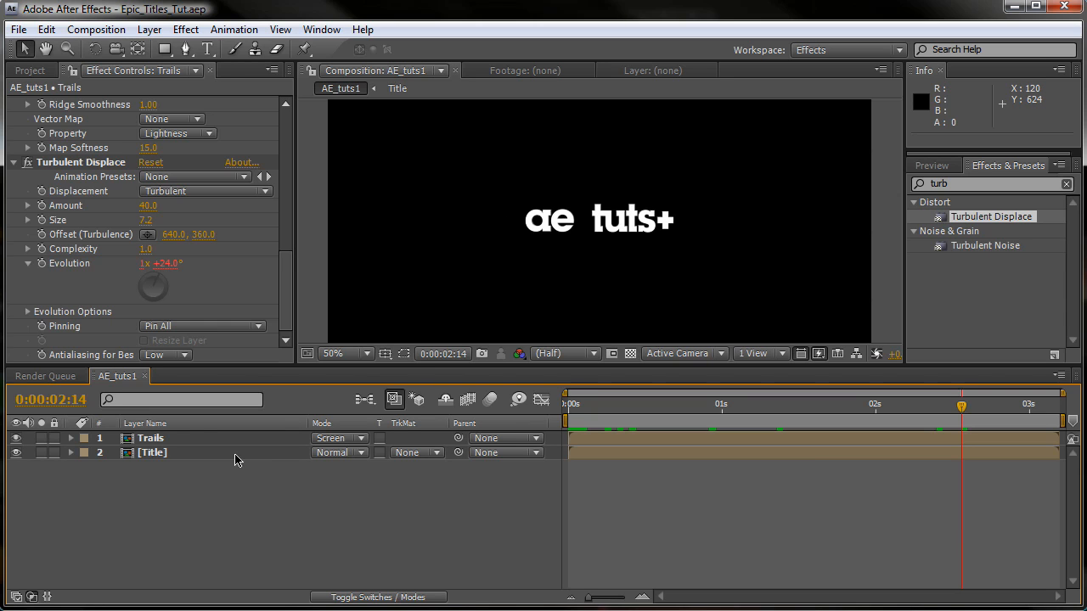
pyautogui.rightClick(270, 512)
pyautogui.moveTo(314, 525)
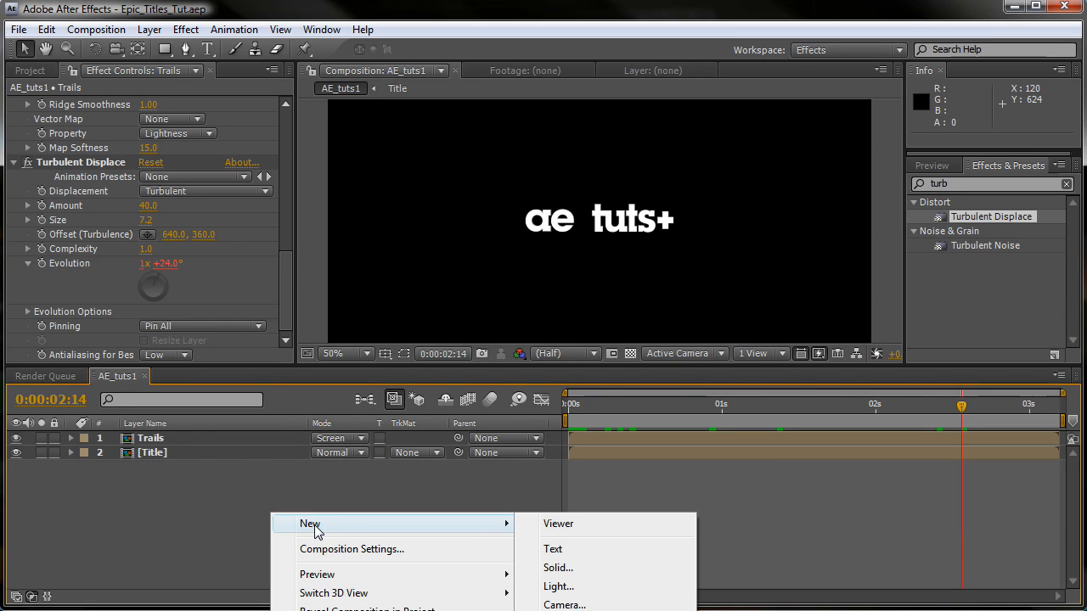
pyautogui.click(556, 567)
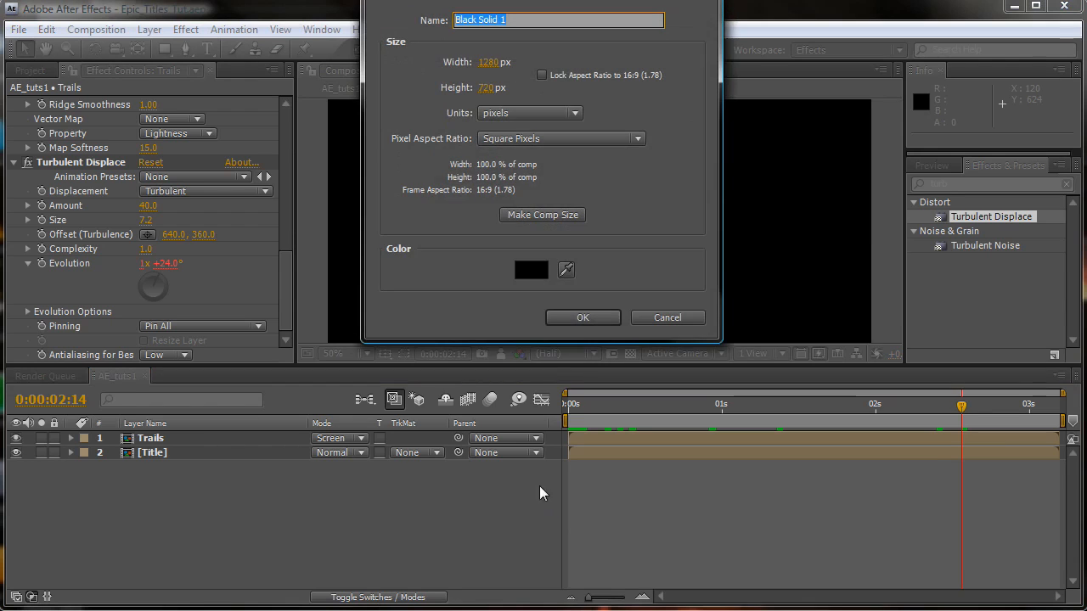
pyautogui.write('Shape1')
pyautogui.press('Return')
# Hide the Shape1 solid, draw a rectangular mask on it around the "ae" letters and tighten the mask's upper-left corner
pyautogui.click(168, 51)
pyautogui.click(15, 438)
pyautogui.moveTo(510, 183); pyautogui.dragTo(585, 249)
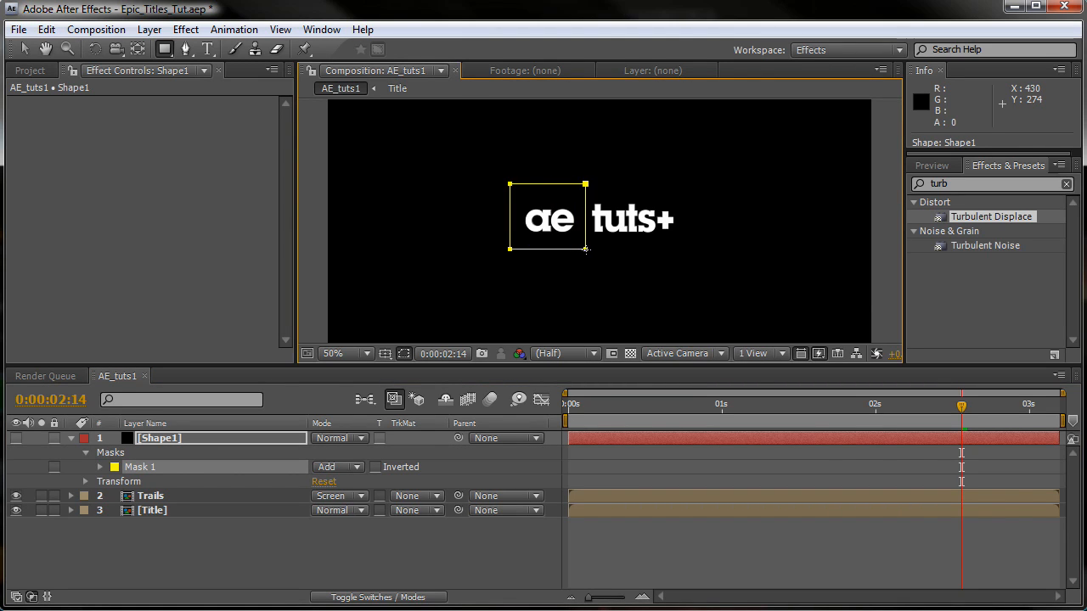
pyautogui.press('v')
pyautogui.doubleClick(510, 186)
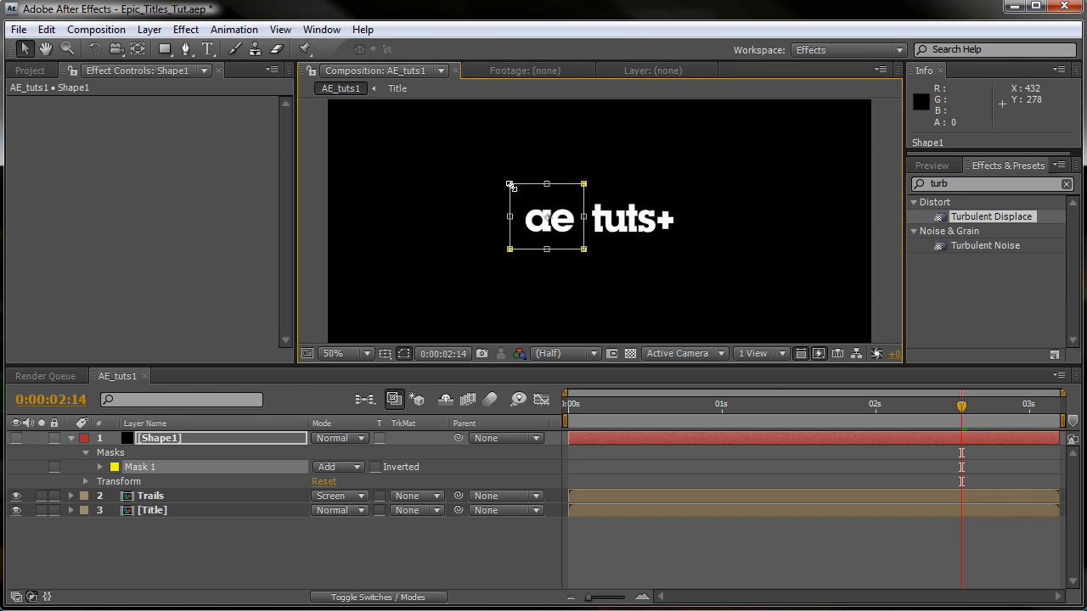
pyautogui.moveTo(509, 185); pyautogui.dragTo(516, 193)
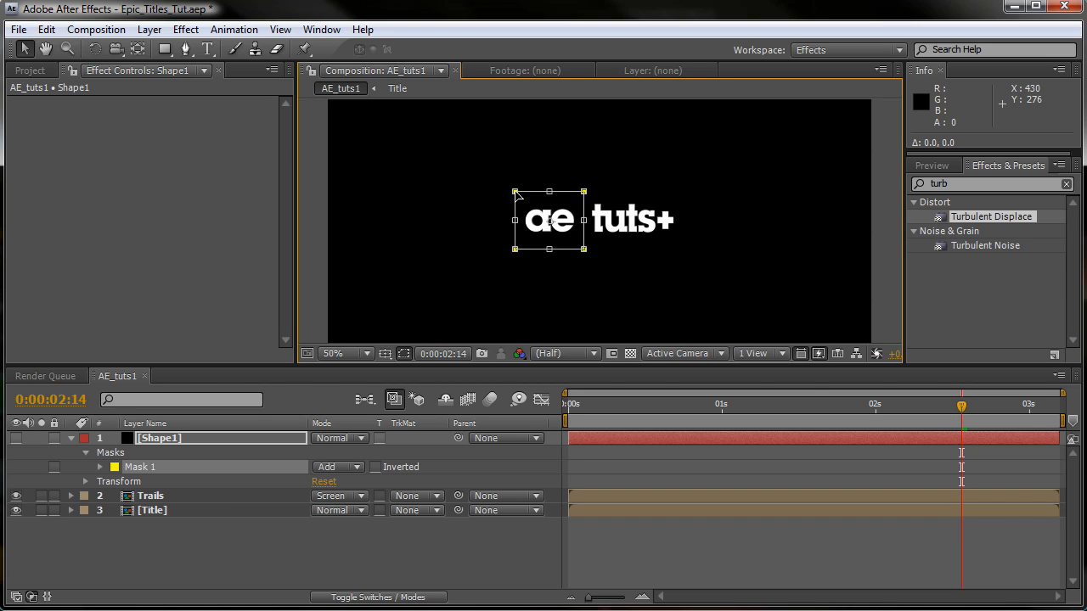
pyautogui.press('Return')
# Find the Ramp effect and apply it to the Shape1 layer
pyautogui.click(966, 178)
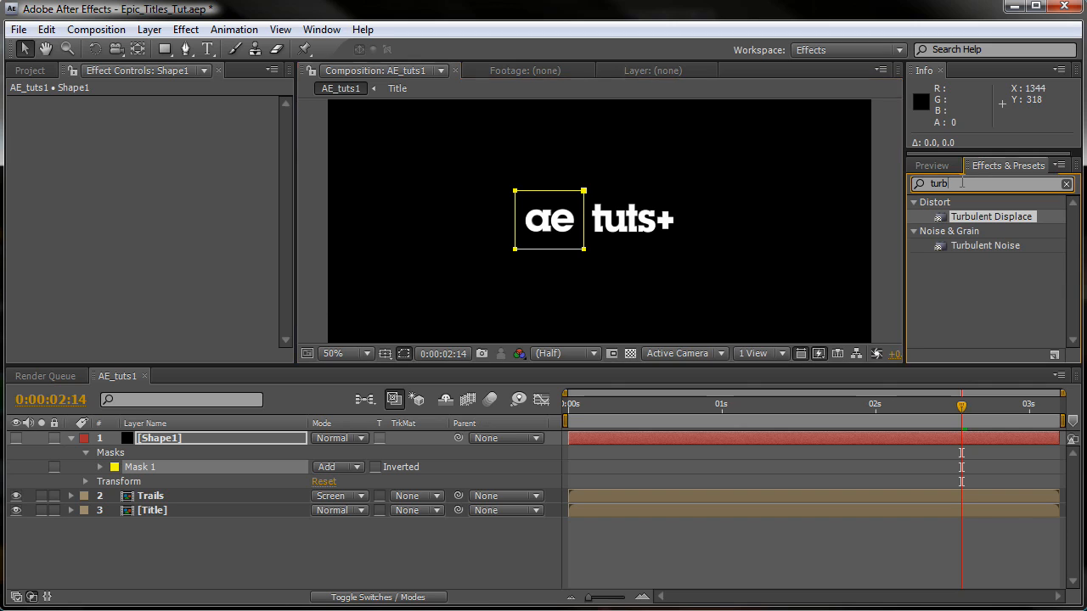
pyautogui.press('BackSpace')
pyautogui.write('ramp')
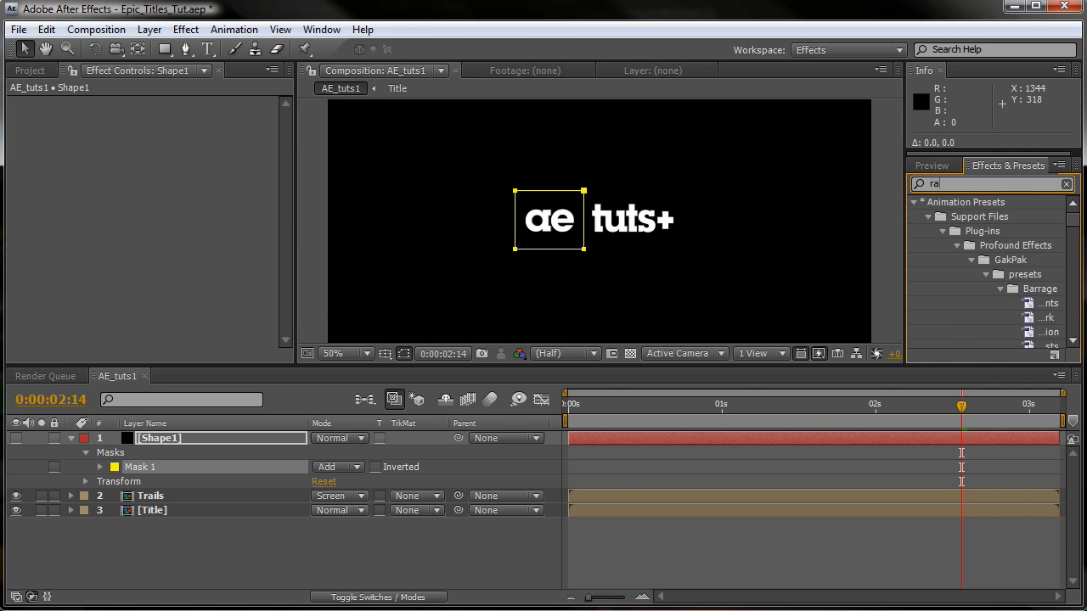
pyautogui.doubleClick(961, 217)
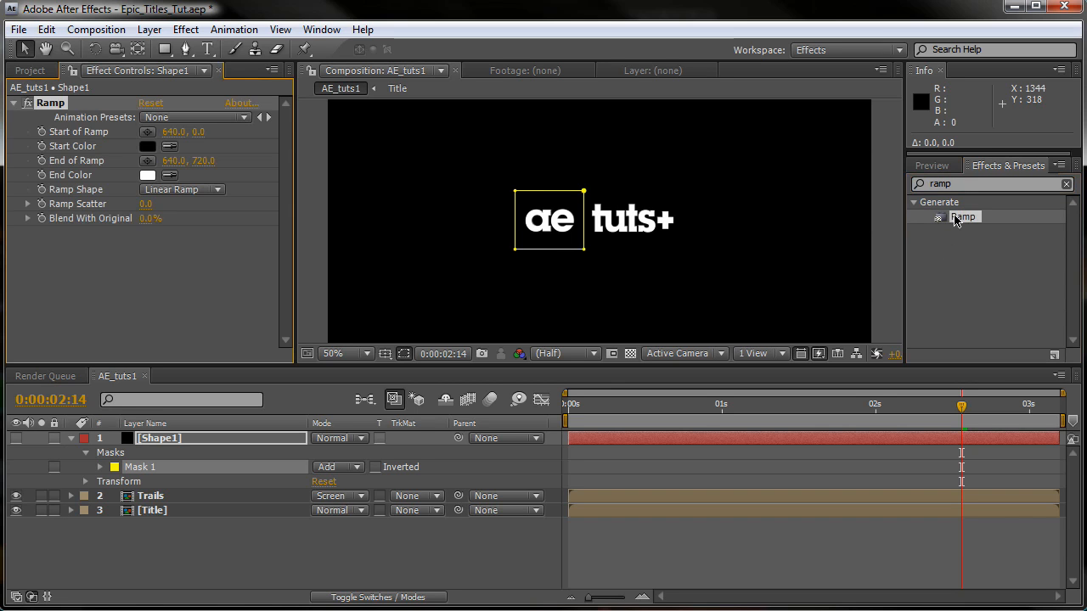
# Set the Ramp's Start Color to a deep blue-violet, about #4527A6
pyautogui.click(148, 146)
pyautogui.moveTo(511, 384); pyautogui.dragTo(508, 348)
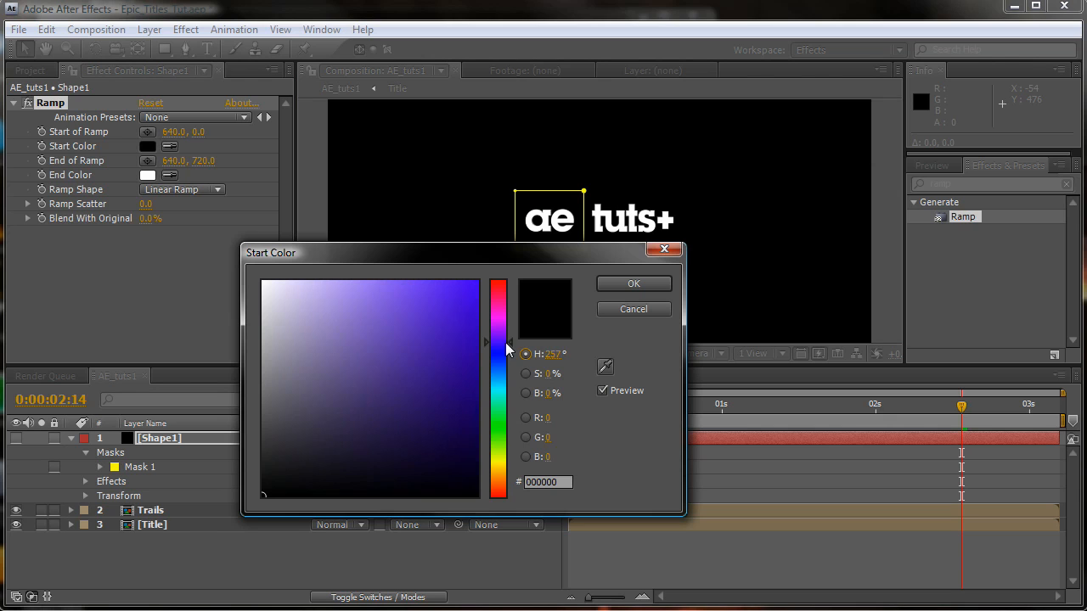
pyautogui.click(439, 356)
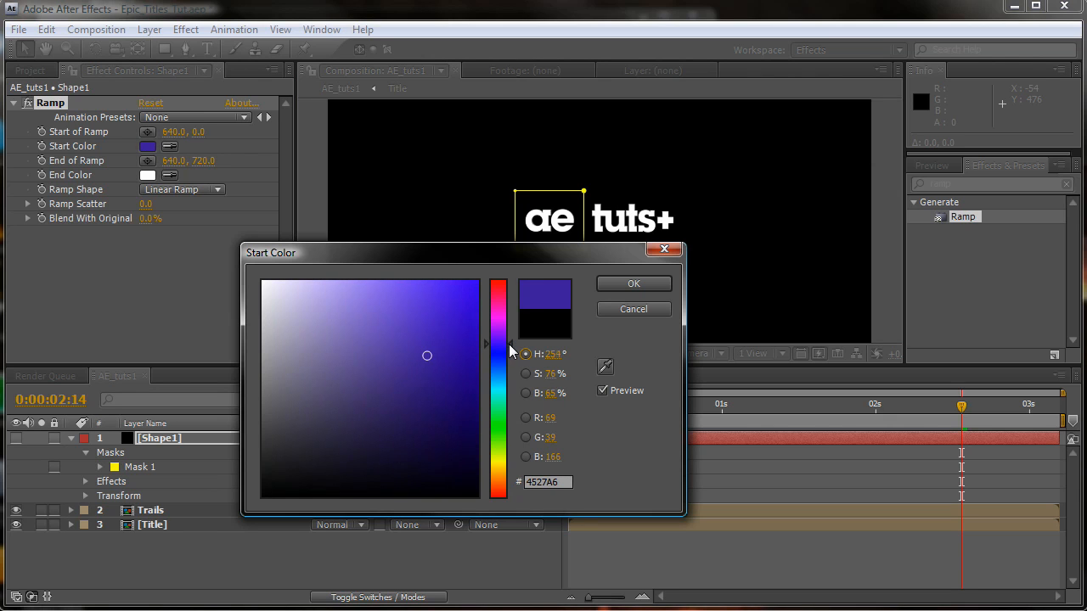
pyautogui.click(633, 285)
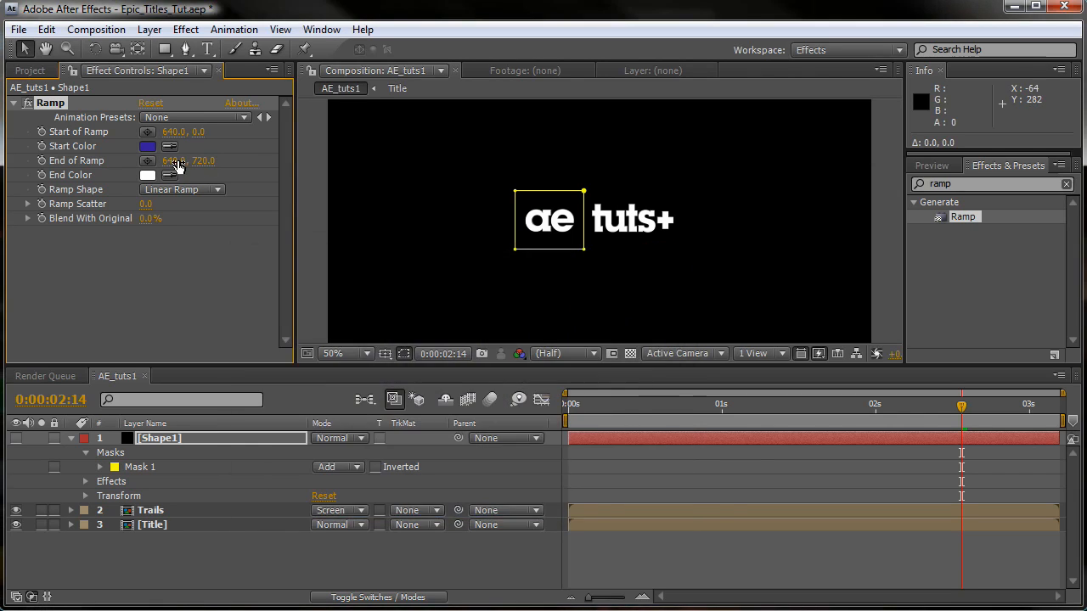
# Show Shape1 and place the Ramp's start at the masked box's top center (522, 290) and its end at the bottom center (524, 428)
pyautogui.click(15, 438)
pyautogui.click(151, 134)
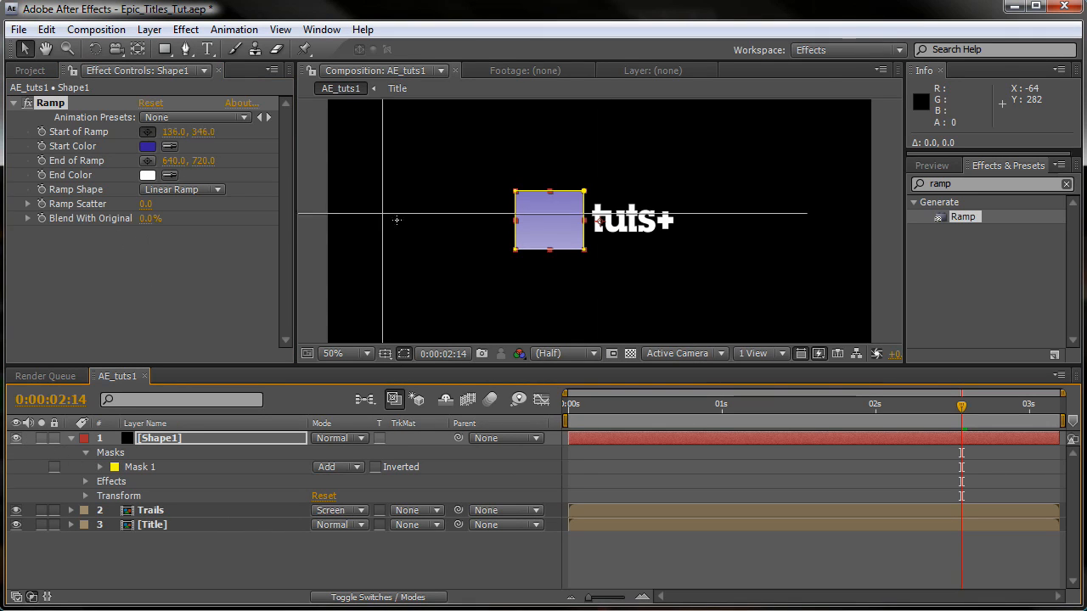
pyautogui.click(550, 192)
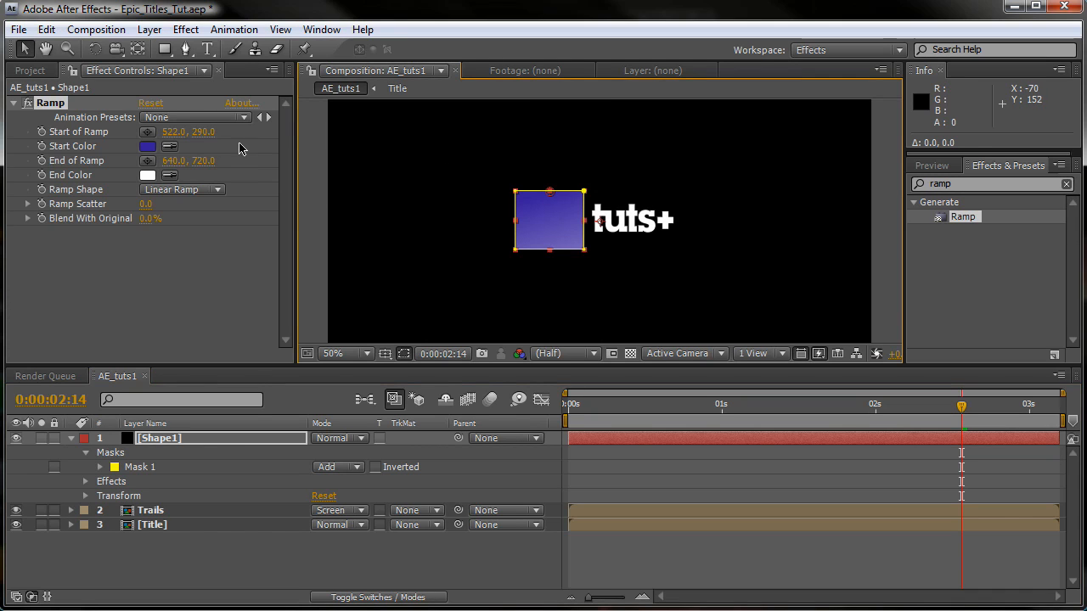
pyautogui.click(146, 161)
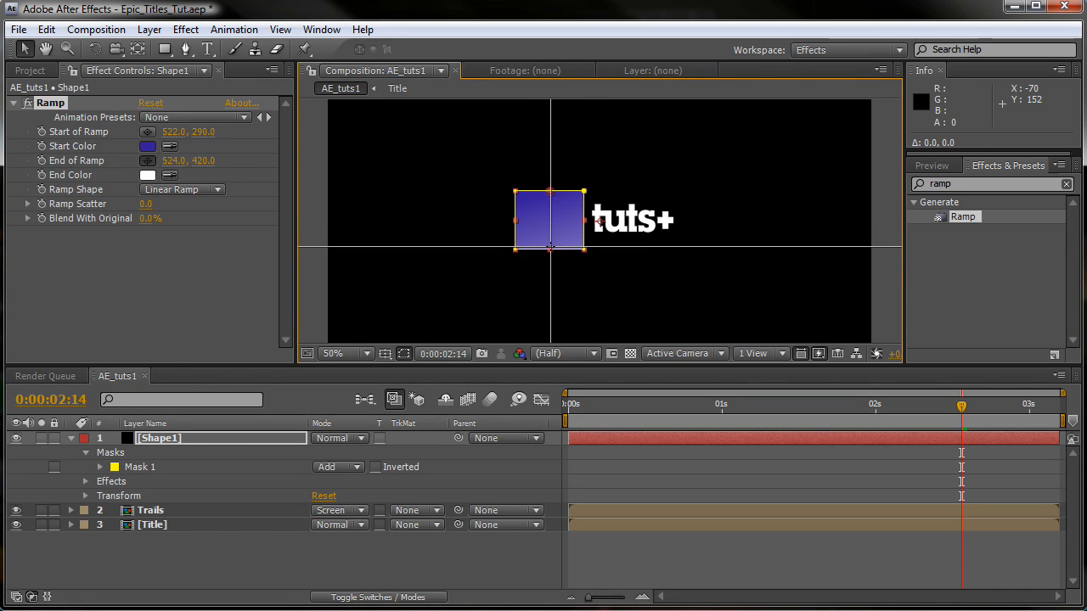
pyautogui.click(550, 250)
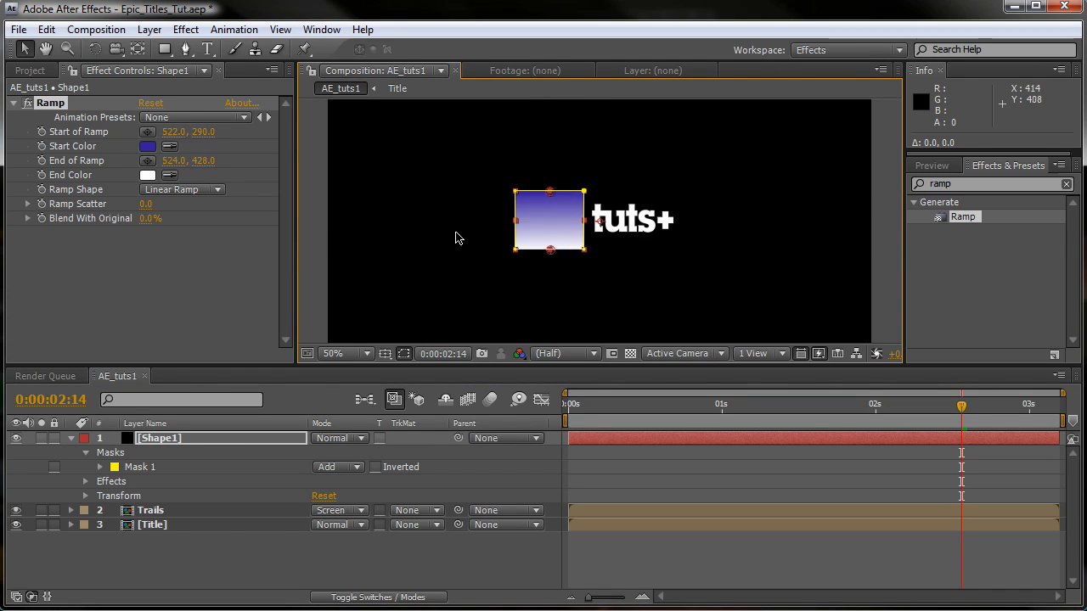
# Change the Ramp's shape to Radial Ramp and set its End Color to a dark navy, #1F1950
pyautogui.click(193, 190)
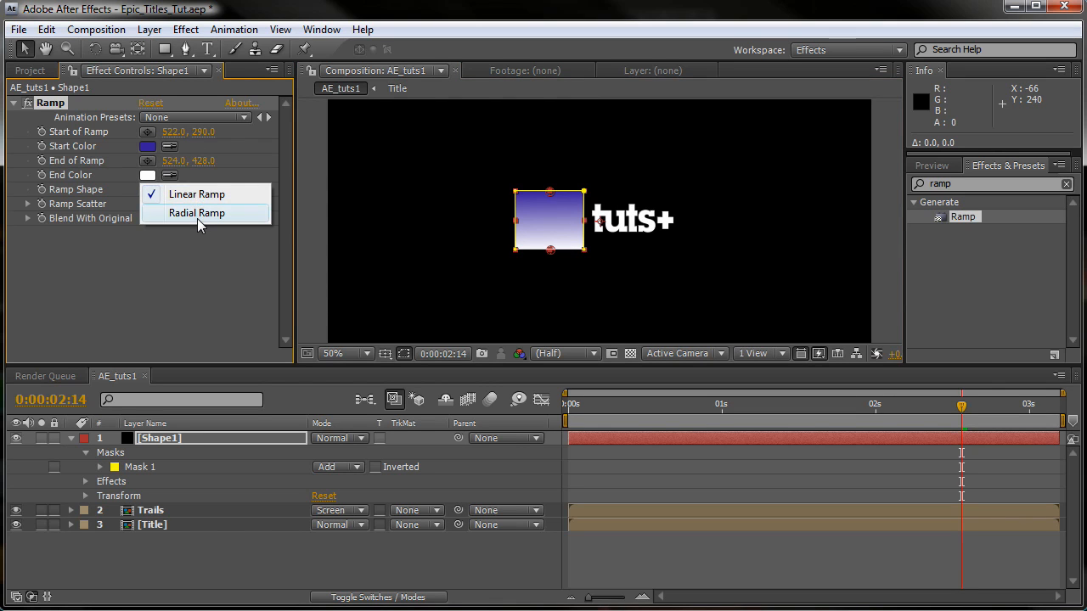
pyautogui.click(197, 218)
pyautogui.click(148, 175)
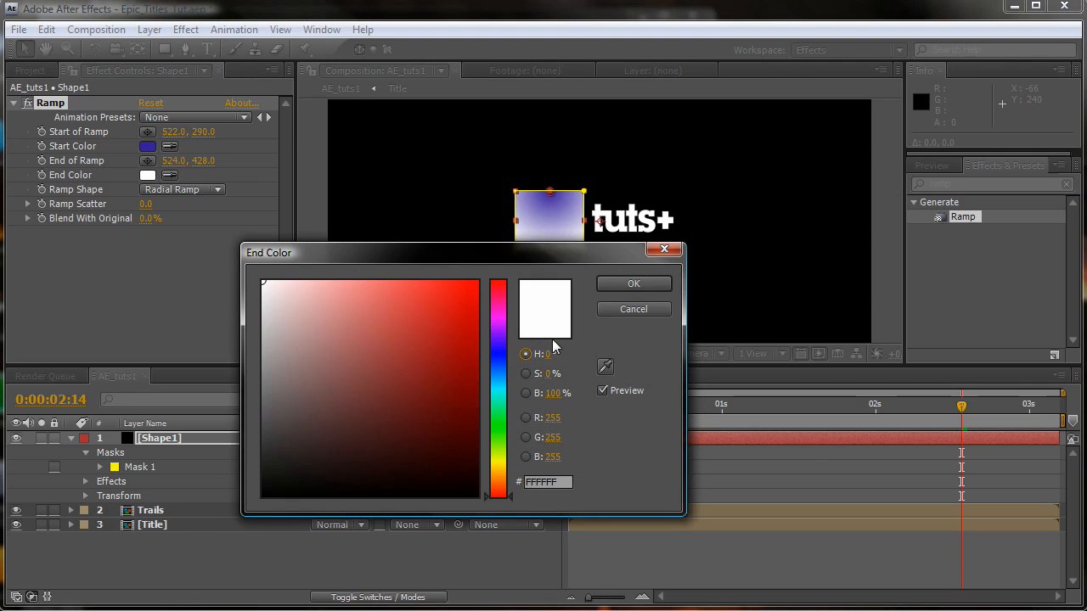
pyautogui.click(500, 354)
pyautogui.moveTo(450, 383); pyautogui.dragTo(411, 429)
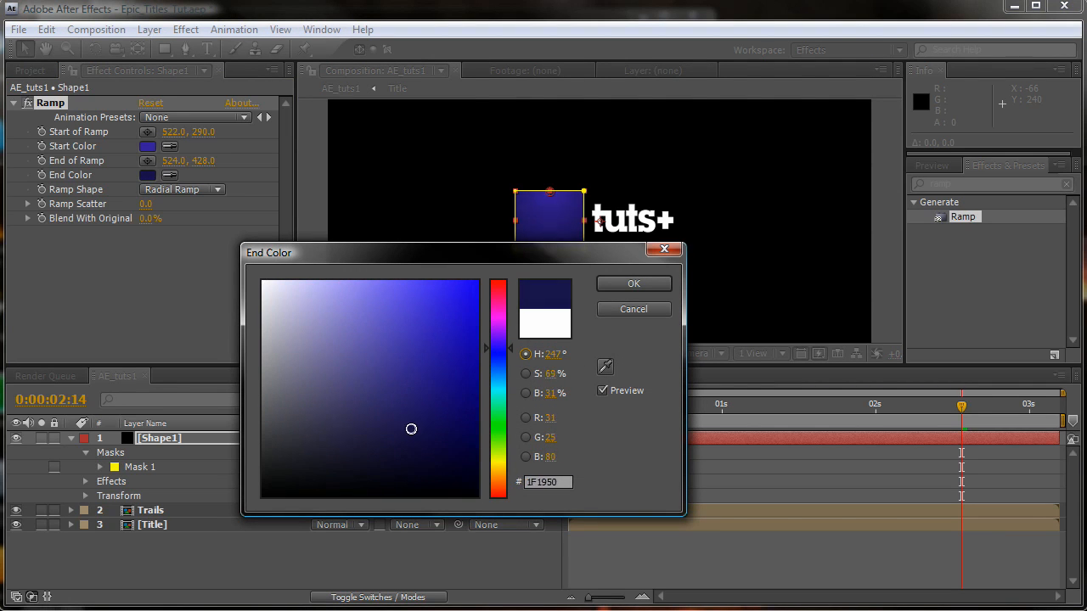
pyautogui.click(632, 284)
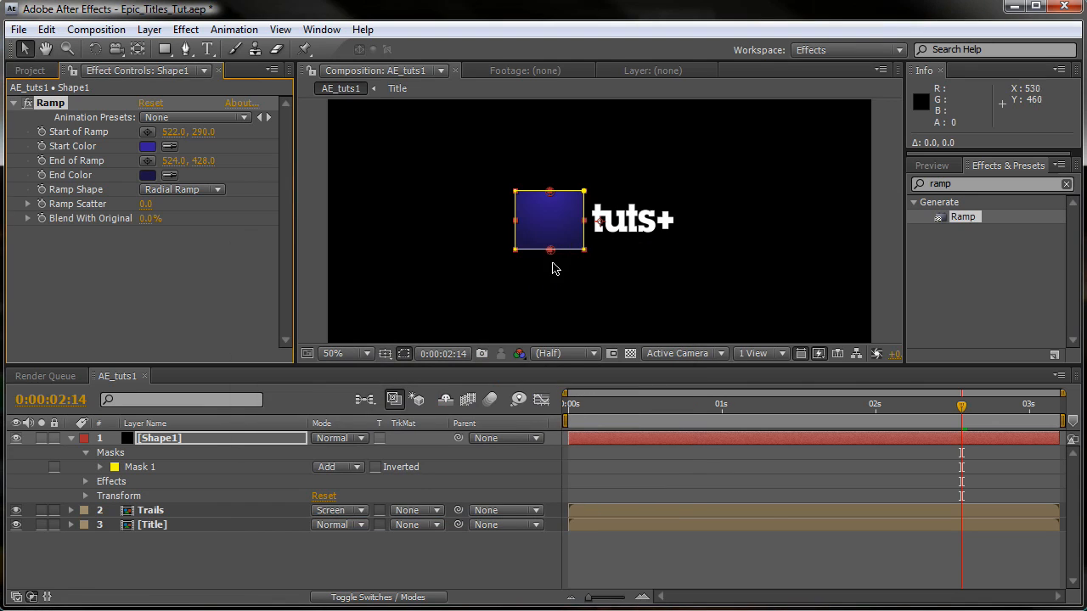
# Find the Stroke effect and apply it to the Shape1 layer below the Ramp
pyautogui.click(169, 440)
pyautogui.moveTo(966, 184); pyautogui.dragTo(762, 199)
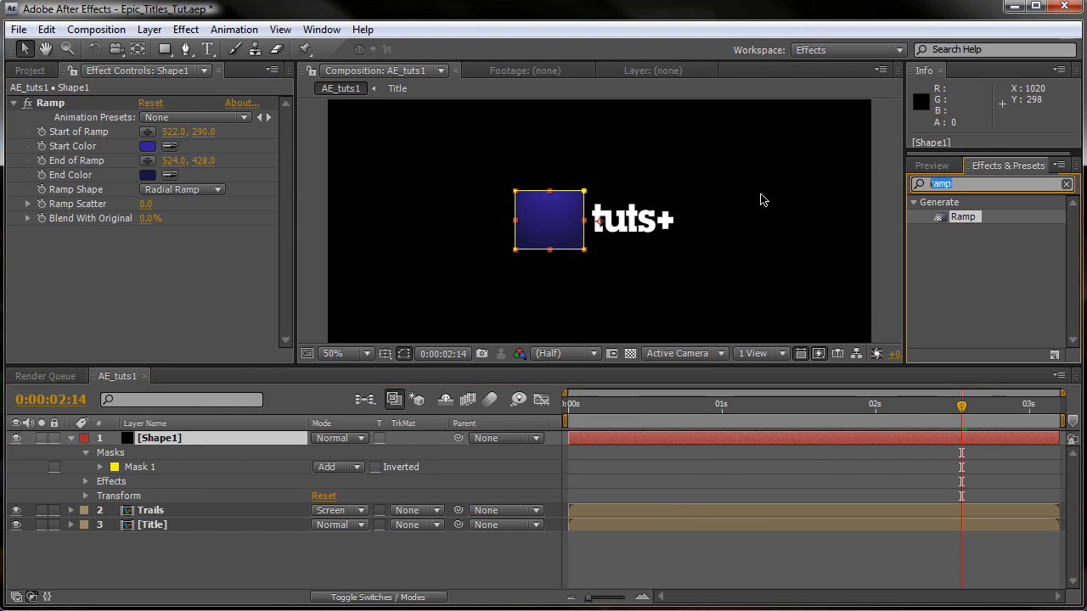
pyautogui.write('stroke')
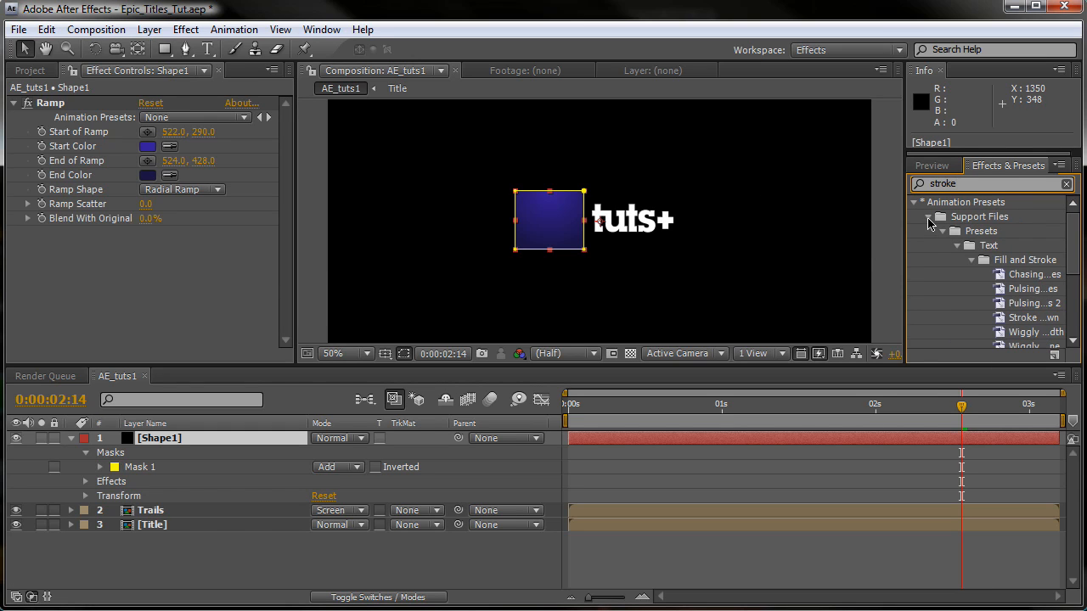
pyautogui.click(929, 218)
pyautogui.moveTo(964, 245); pyautogui.dragTo(135, 242)
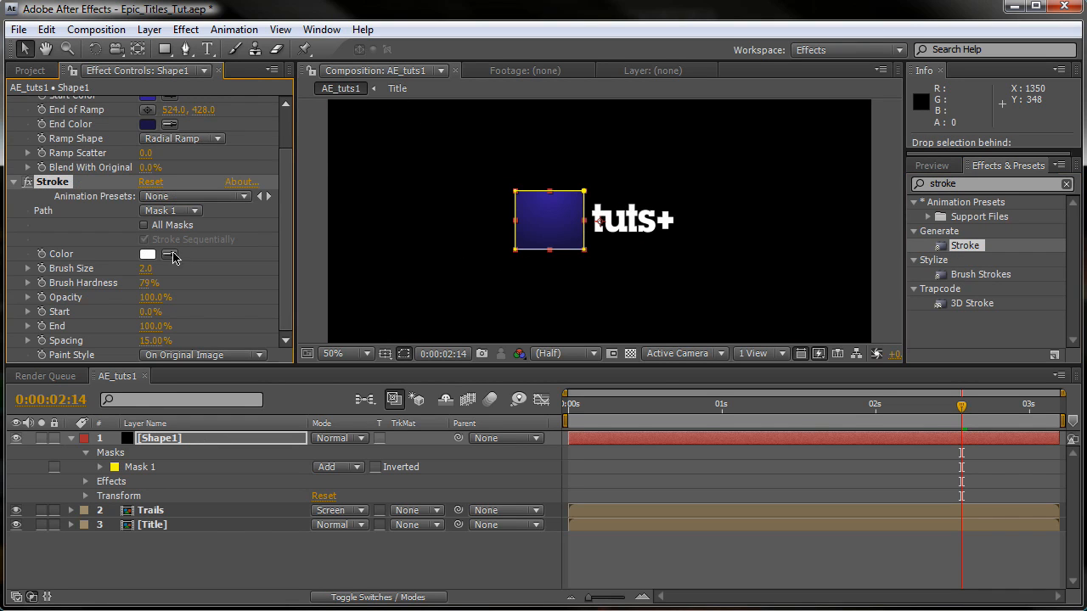
# Set the Stroke's color to a light violet-blue, #9E91F9, and deselect the layer
pyautogui.click(148, 254)
pyautogui.click(505, 349)
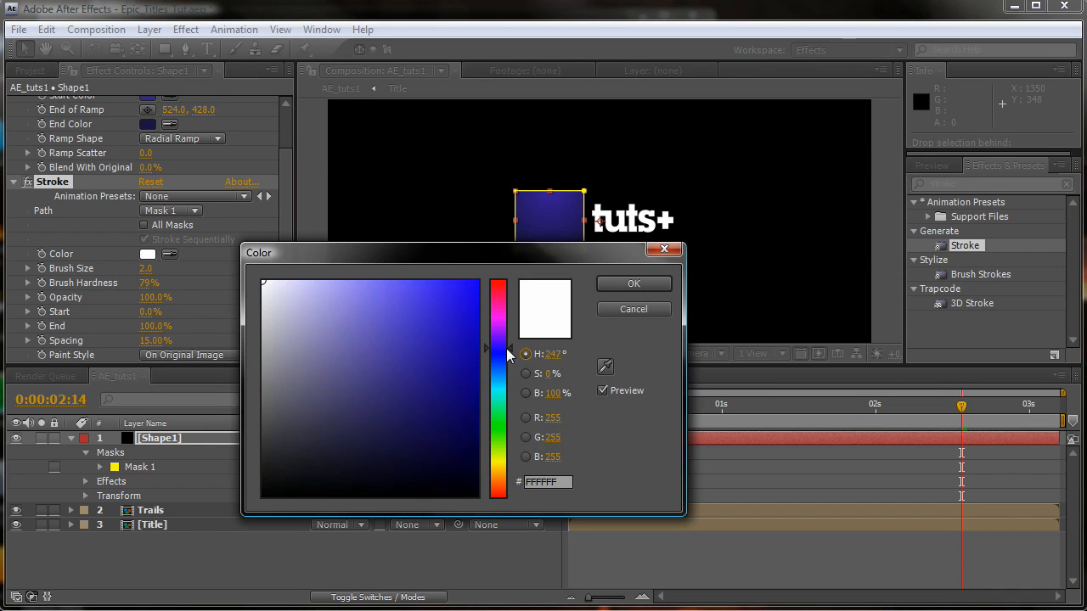
pyautogui.click(349, 284)
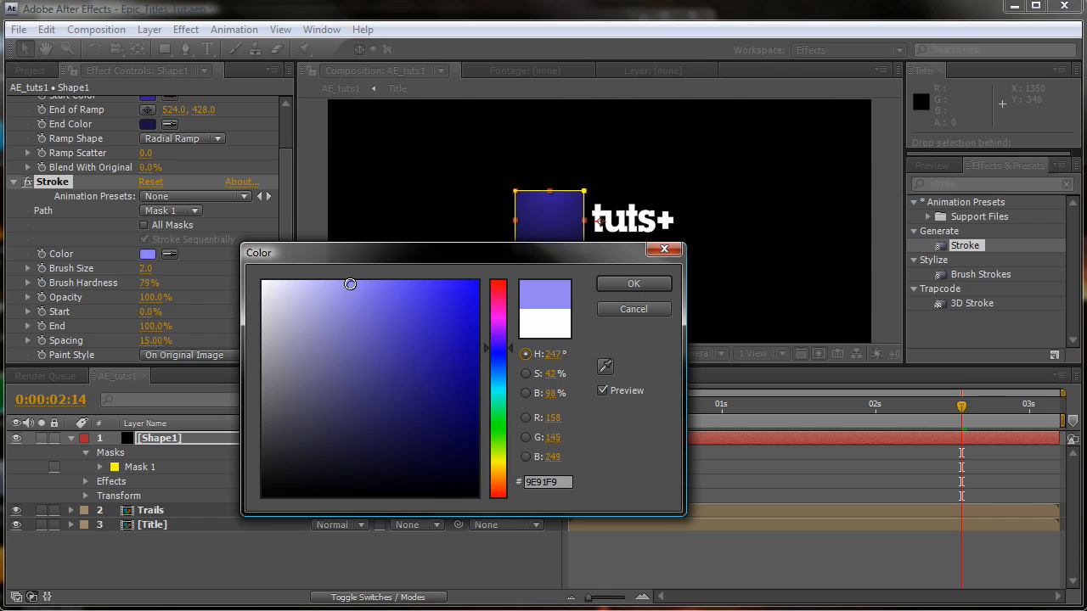
pyautogui.click(638, 287)
pyautogui.click(409, 545)
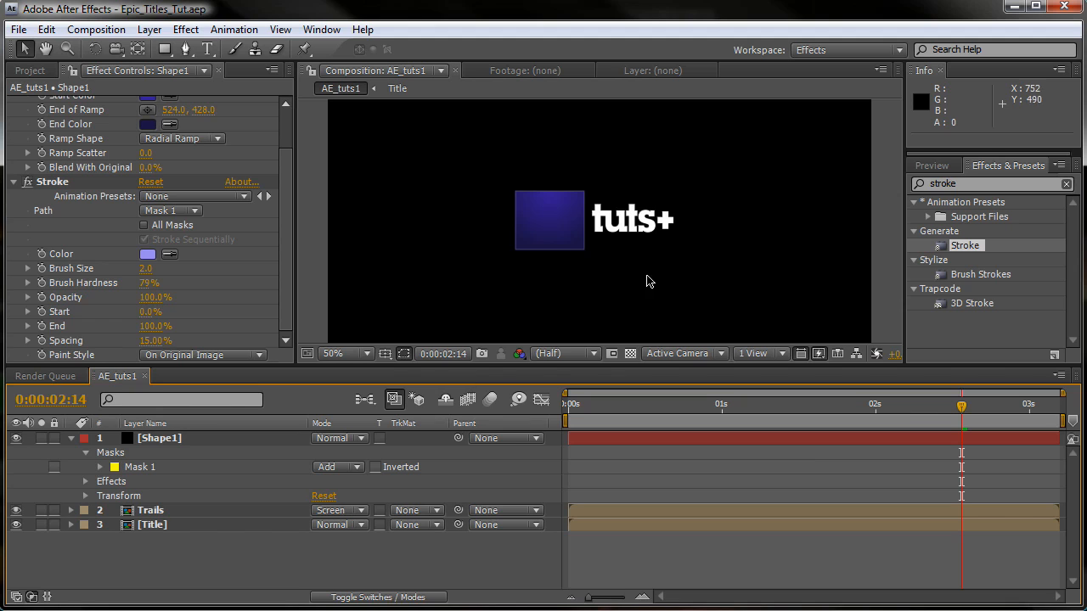
# Collapse the Ramp and Stroke settings, then apply Fractal Noise to Shape1 with its blending mode set to Overlay
pyautogui.scroll(3, 91, 178)
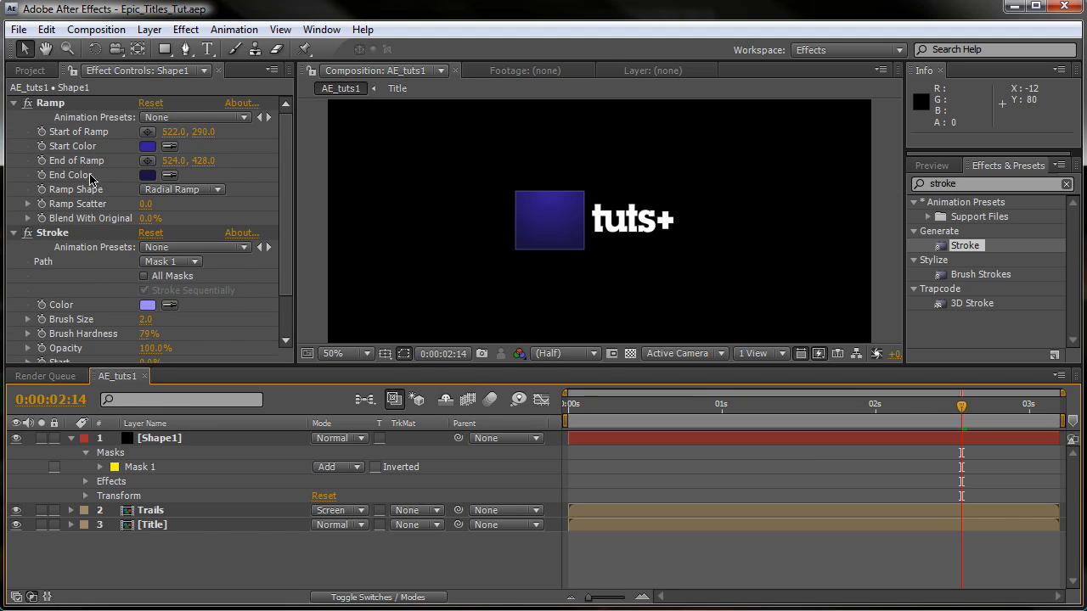
pyautogui.click(13, 103)
pyautogui.click(14, 117)
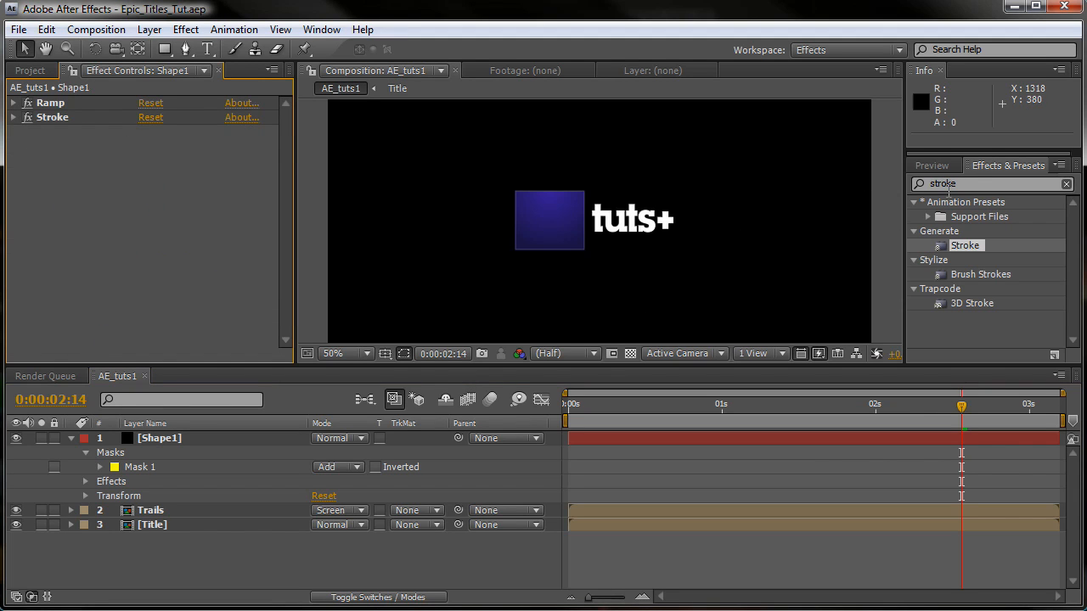
pyautogui.moveTo(977, 184); pyautogui.dragTo(847, 189)
pyautogui.write('fr')
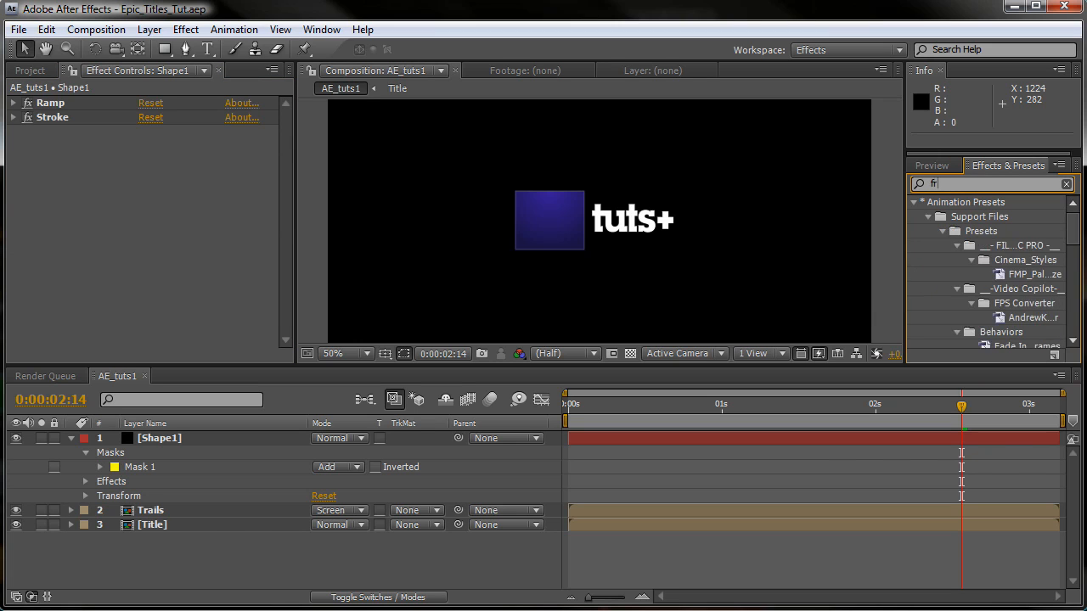
pyautogui.write('act')
pyautogui.moveTo(979, 317); pyautogui.dragTo(190, 252)
pyautogui.click(200, 355)
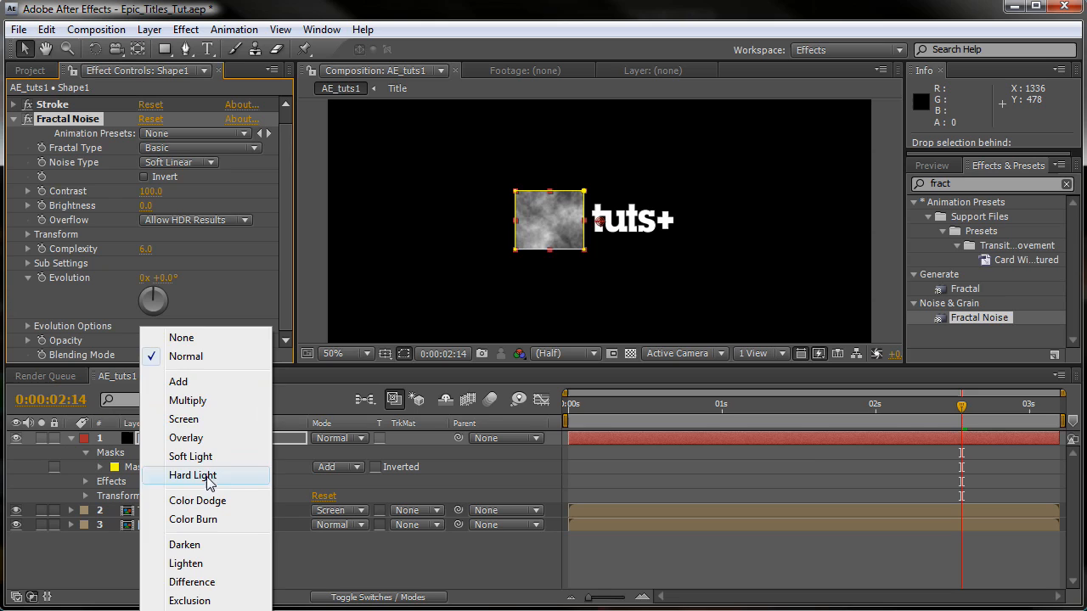
pyautogui.click(201, 439)
# Set the Fractal Noise's contrast to 49, brightness to 14, scale to 106 and opacity to 34%, and collapse its settings
pyautogui.press('/')
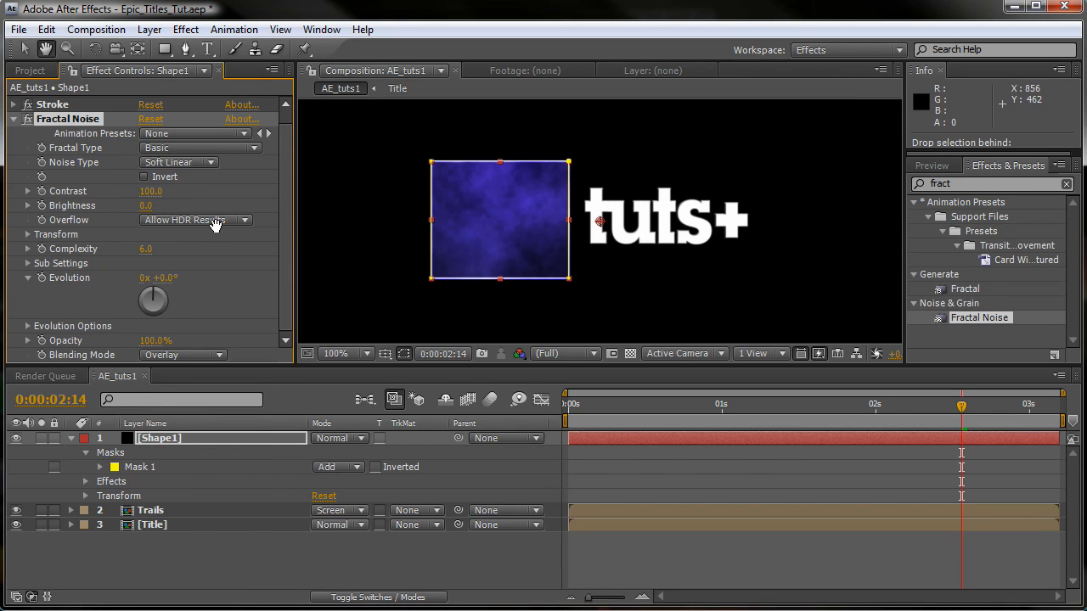
pyautogui.moveTo(146, 214); pyautogui.dragTo(127, 199)
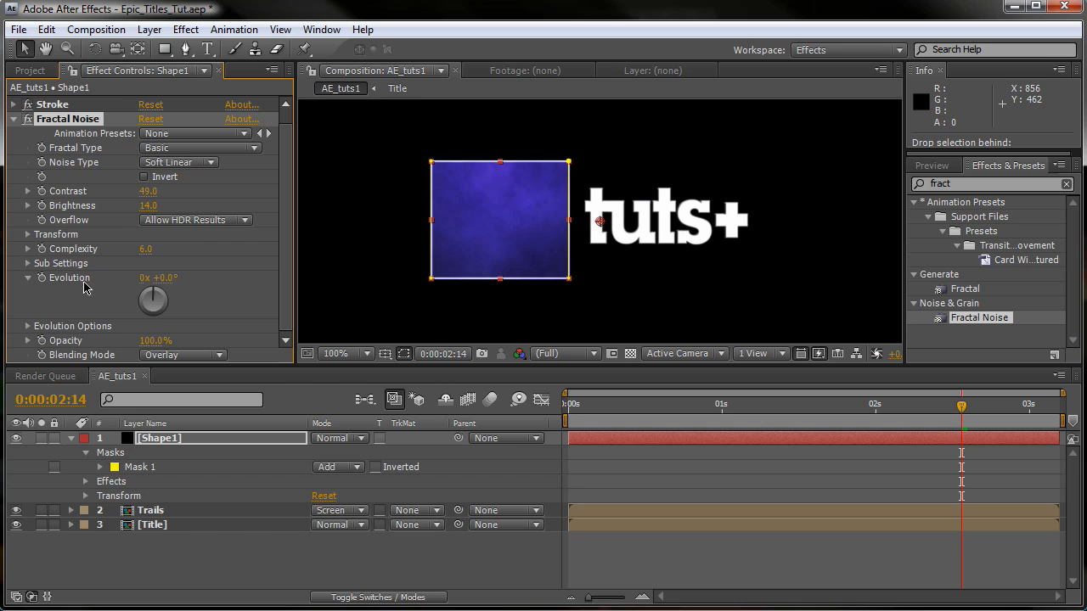
pyautogui.click(29, 236)
pyautogui.moveTo(151, 277)
pyautogui.mouseDown()
pyautogui.moveTo(202, 268)
pyautogui.moveTo(153, 277)
pyautogui.mouseUp()
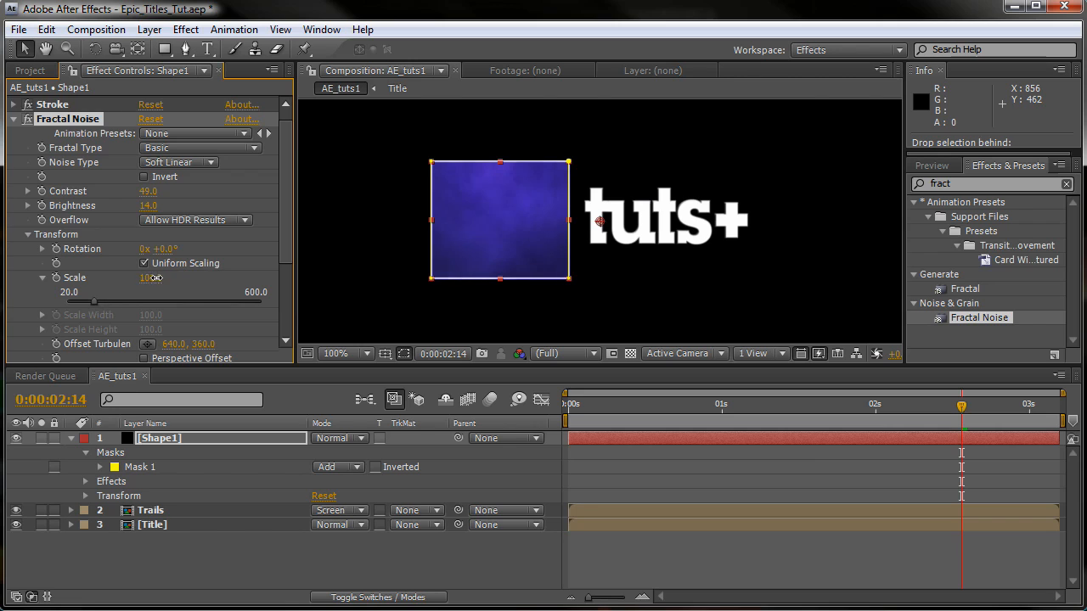
pyautogui.scroll(-5, 180, 332)
pyautogui.click(147, 340)
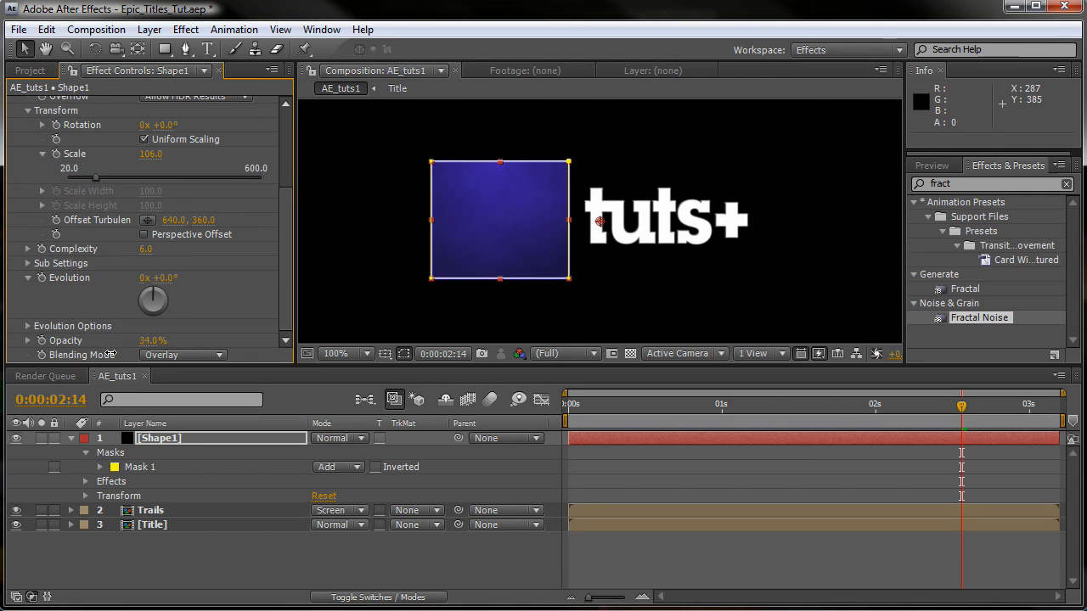
pyautogui.scroll(2, 291, 158)
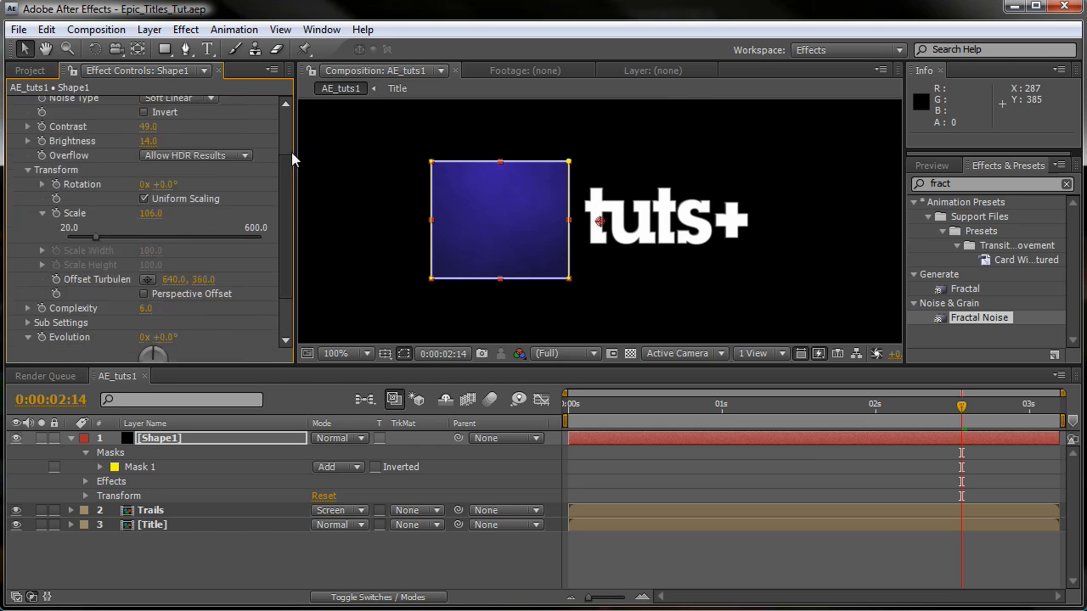
pyautogui.scroll(3, 291, 159)
pyautogui.click(13, 133)
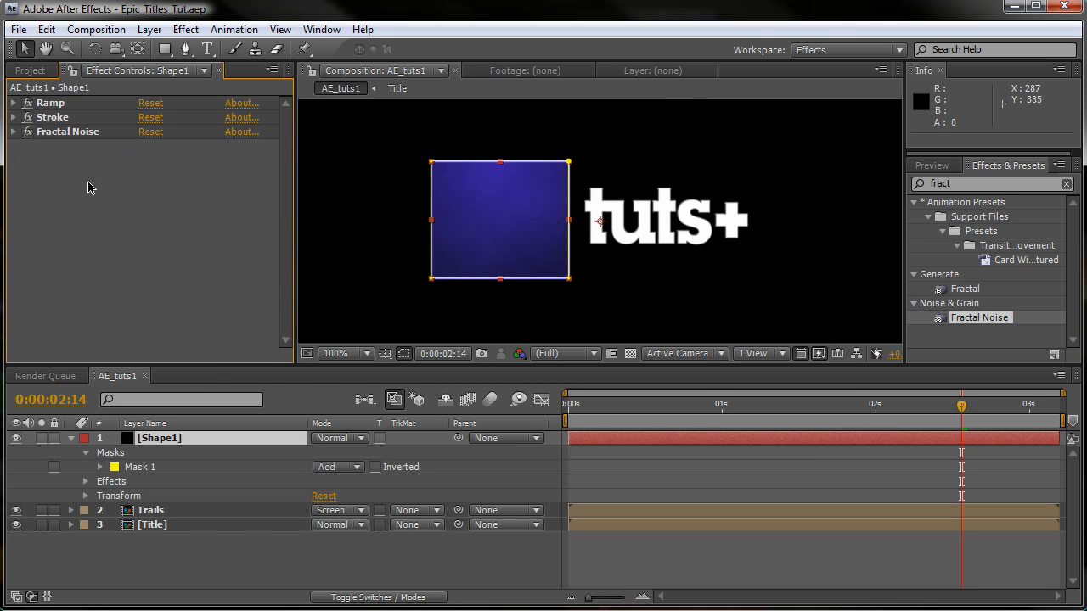
# Duplicate the Shape1 layer and stretch the copy's mask across so it covers only the "tuts+" letters
pyautogui.click(183, 438)
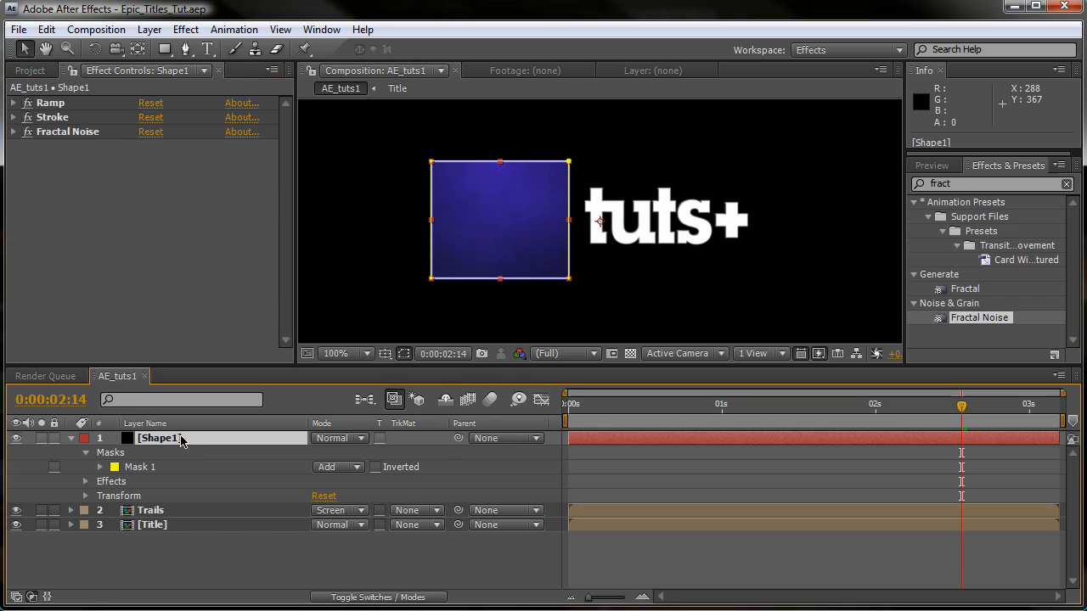
pyautogui.hotkey('ctrl', 'd')
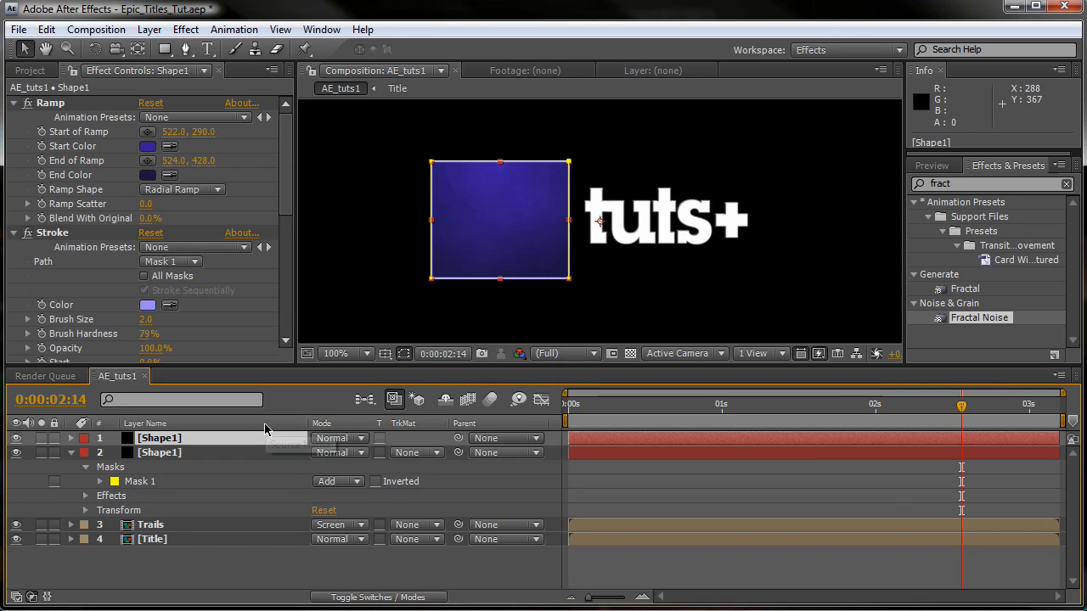
pyautogui.click(434, 258)
pyautogui.moveTo(431, 219); pyautogui.dragTo(764, 219)
pyautogui.press('Return')
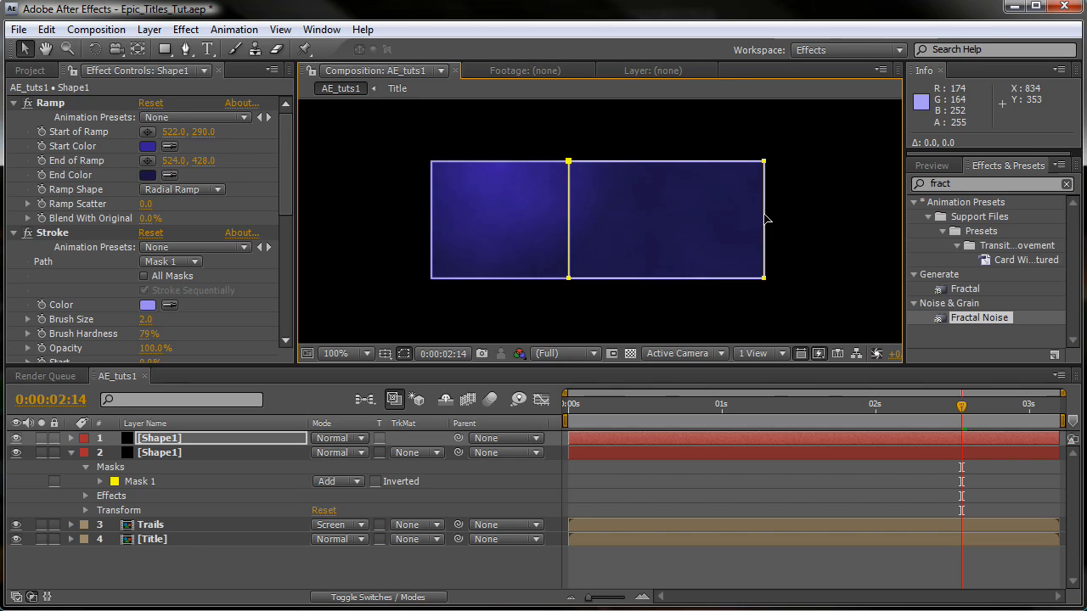
# Move both Shape1 layers beneath the Title layer
pyautogui.keyDown('shift'); pyautogui.click(179, 453); pyautogui.keyUp('shift')
pyautogui.moveTo(180, 452); pyautogui.dragTo(200, 558)
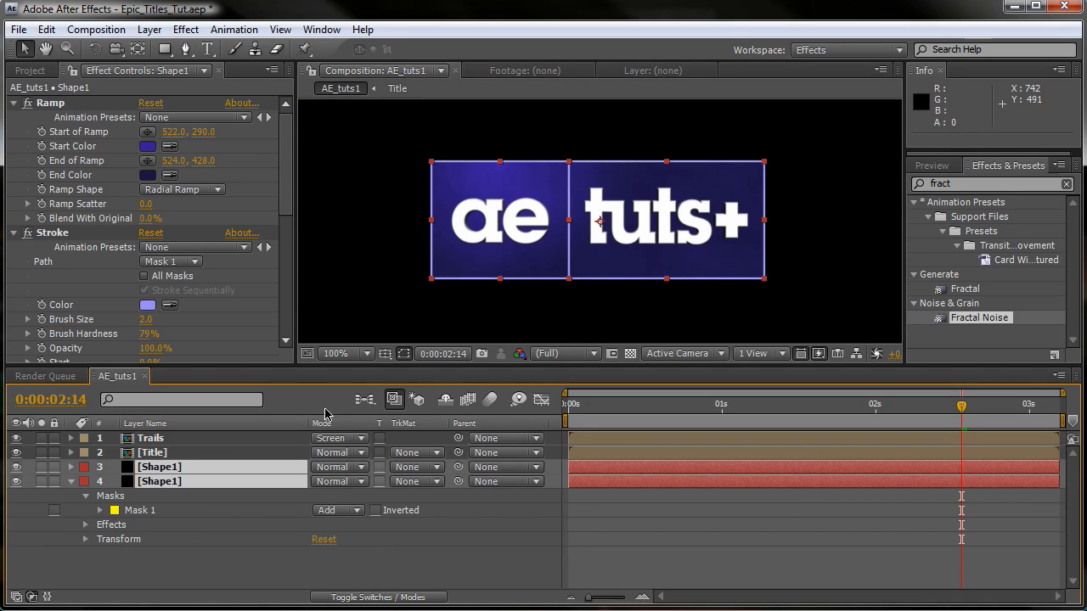
pyautogui.click(218, 561)
# Rename the duplicated layer behind "tuts+" as Shape2
pyautogui.click(179, 470)
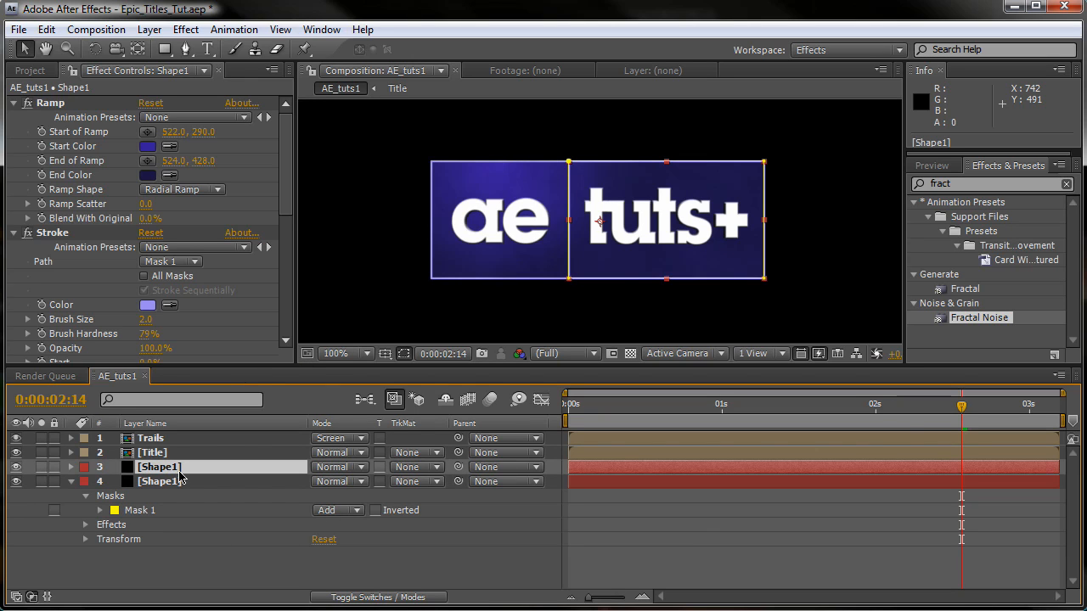
pyautogui.press('Return')
pyautogui.write('Shape')
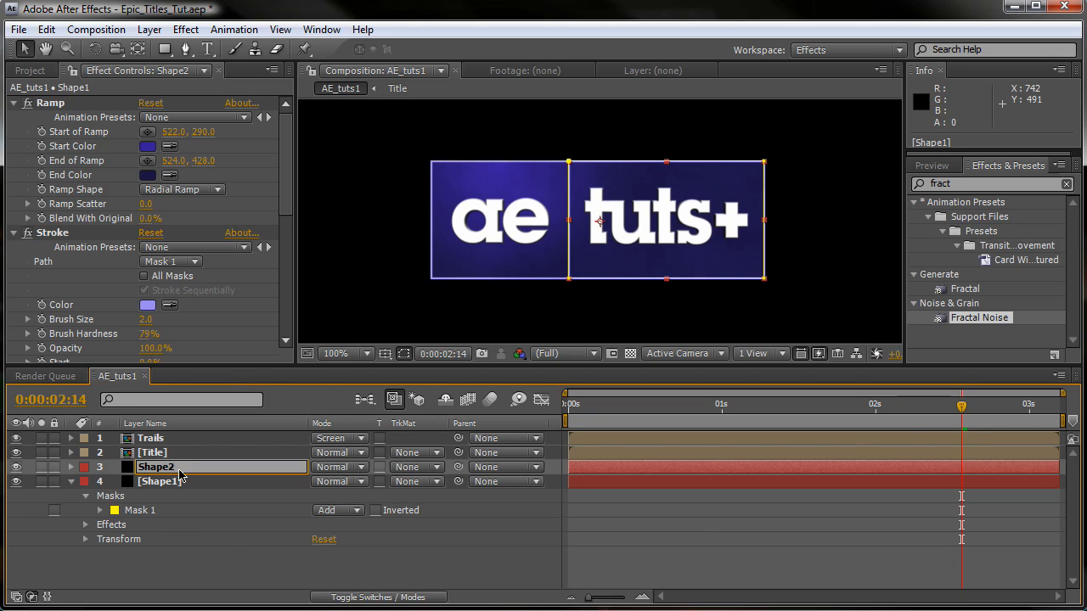
pyautogui.write('2')
pyautogui.press('Return')
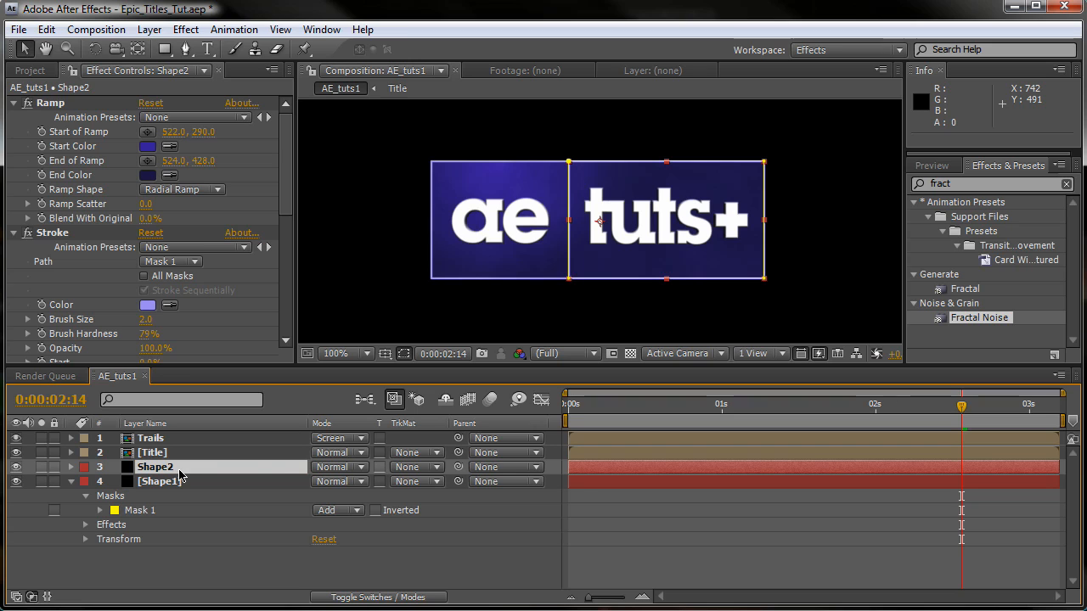
# Place Shape2's Ramp start at its box's inner edge (609, 362) and its end at the outer edge (832, 362), and collapse Shape1
pyautogui.click(148, 134)
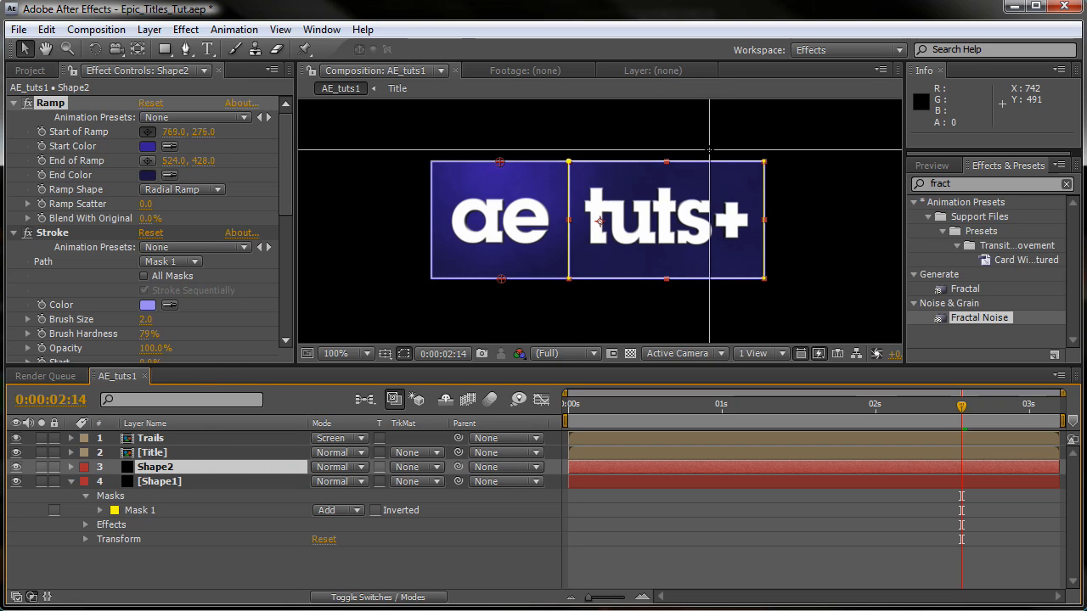
pyautogui.click(574, 227)
pyautogui.click(148, 160)
pyautogui.click(763, 223)
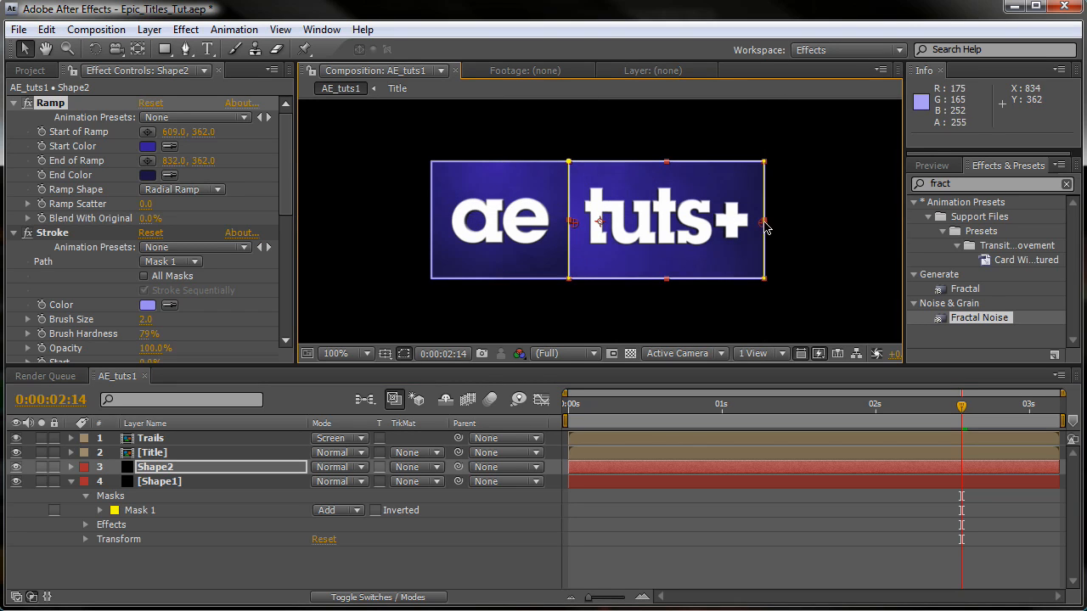
pyautogui.scroll(-2, 681, 229)
pyautogui.press('space')
pyautogui.moveTo(648, 253); pyautogui.dragTo(548, 257)
pyautogui.click(531, 495)
pyautogui.click(71, 482)
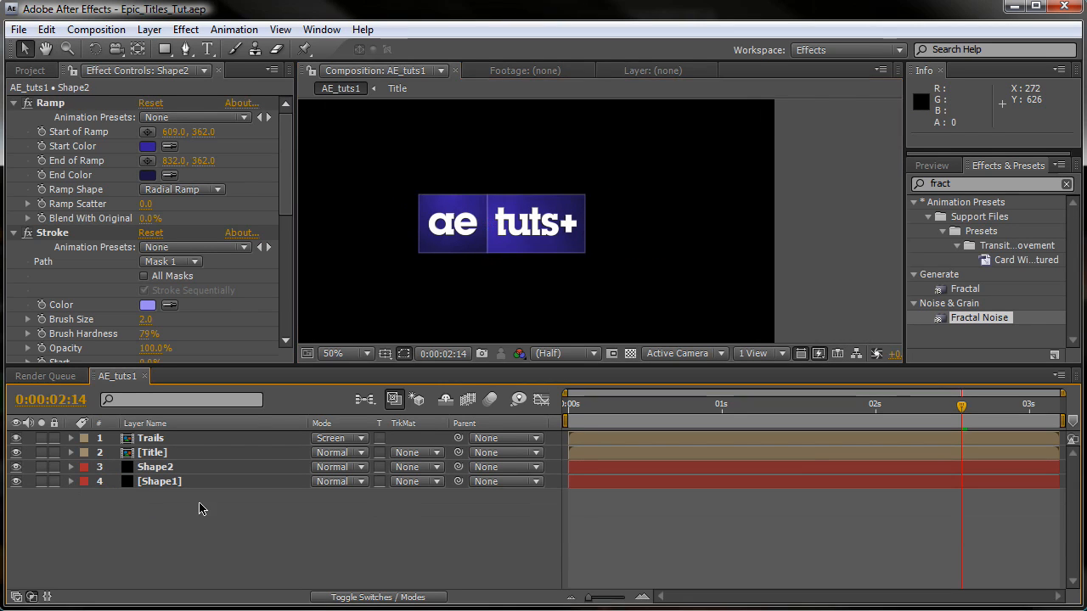
# Move to 0:00:02:06 and pre-compose the Shape2 and Shape1 layers as "Shape"
pyautogui.moveTo(832, 404); pyautogui.dragTo(881, 405)
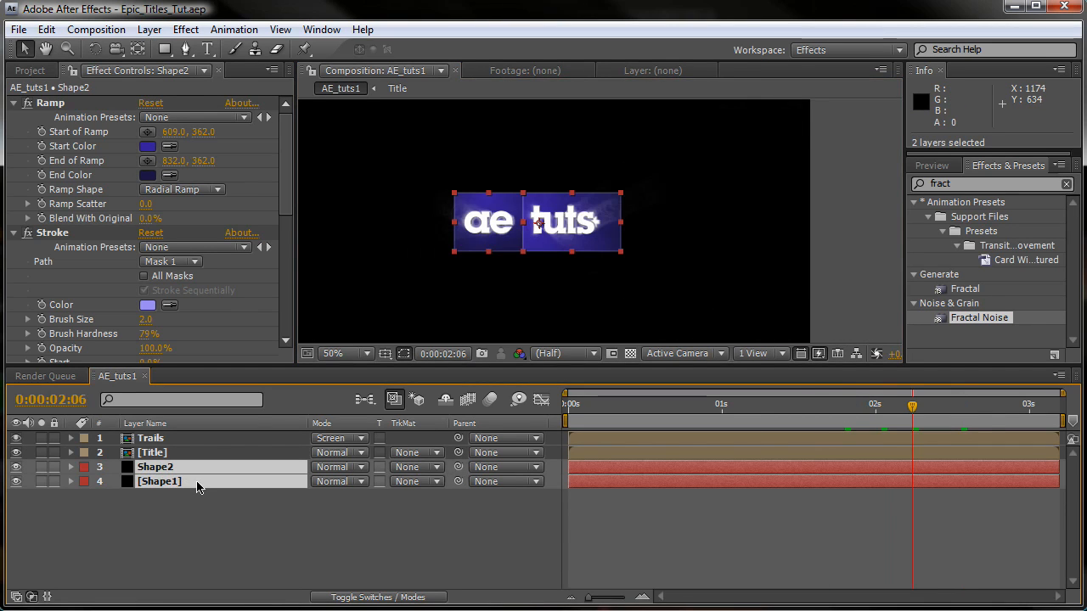
pyautogui.hotkey('ctrl', 'shift', 'c')
pyautogui.write('Shape')
pyautogui.press('Return')
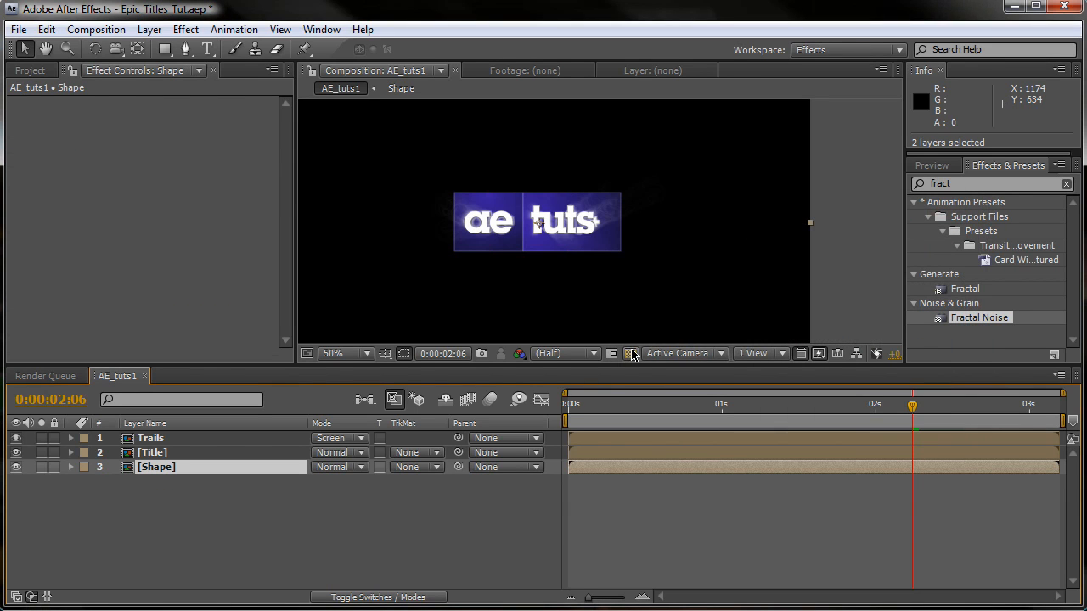
# Keyframe the Shape layer's opacity, shifting the first keyframe to 0:00:02:12 and adding a 100% keyframe at 0:00:03:00
pyautogui.press('t')
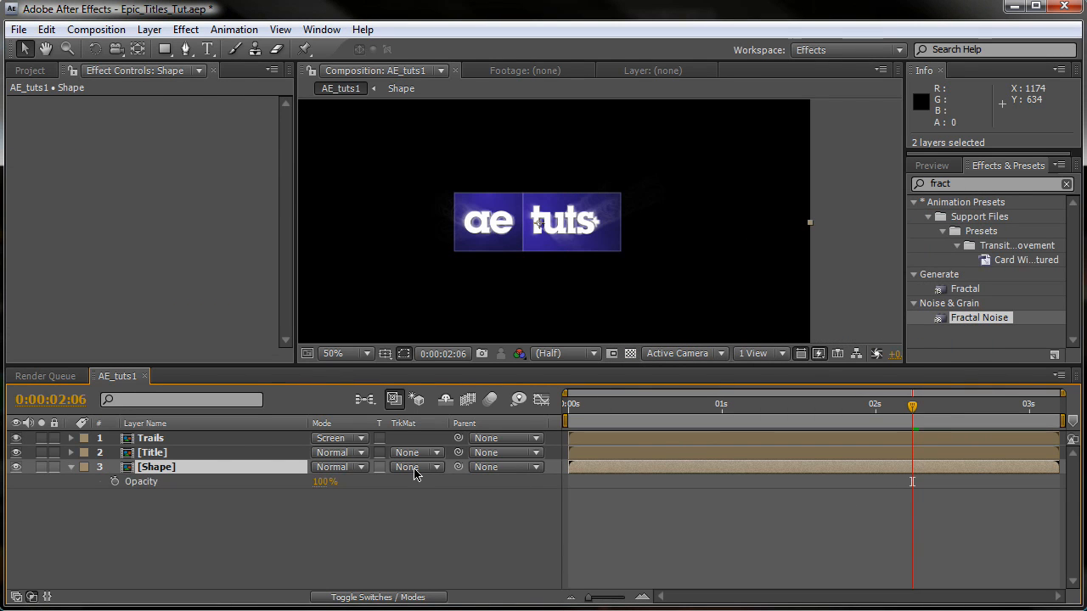
pyautogui.click(114, 481)
pyautogui.moveTo(921, 409)
pyautogui.mouseDown()
pyautogui.moveTo(961, 407)
pyautogui.moveTo(901, 422)
pyautogui.moveTo(937, 423)
pyautogui.mouseUp()
pyautogui.moveTo(924, 482); pyautogui.dragTo(949, 481)
pyautogui.click(943, 422)
pyautogui.moveTo(954, 422); pyautogui.dragTo(1028, 415)
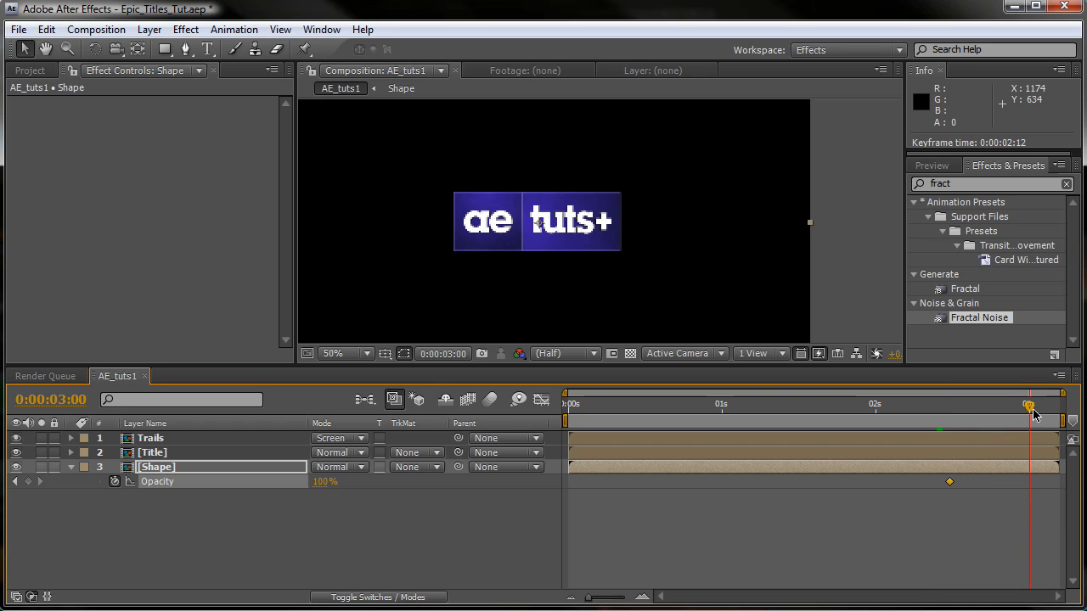
pyautogui.click(28, 481)
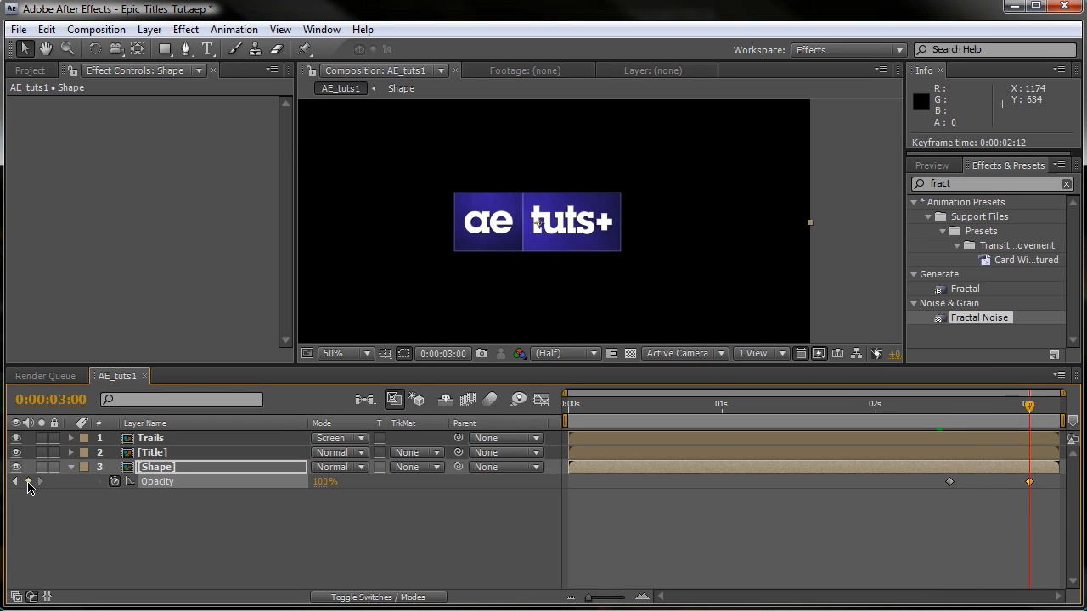
# Set the Shape layer's opacity to 0% at 0:00:02:12, apply Easy Ease to both opacity keyframes and save the project
pyautogui.click(15, 481)
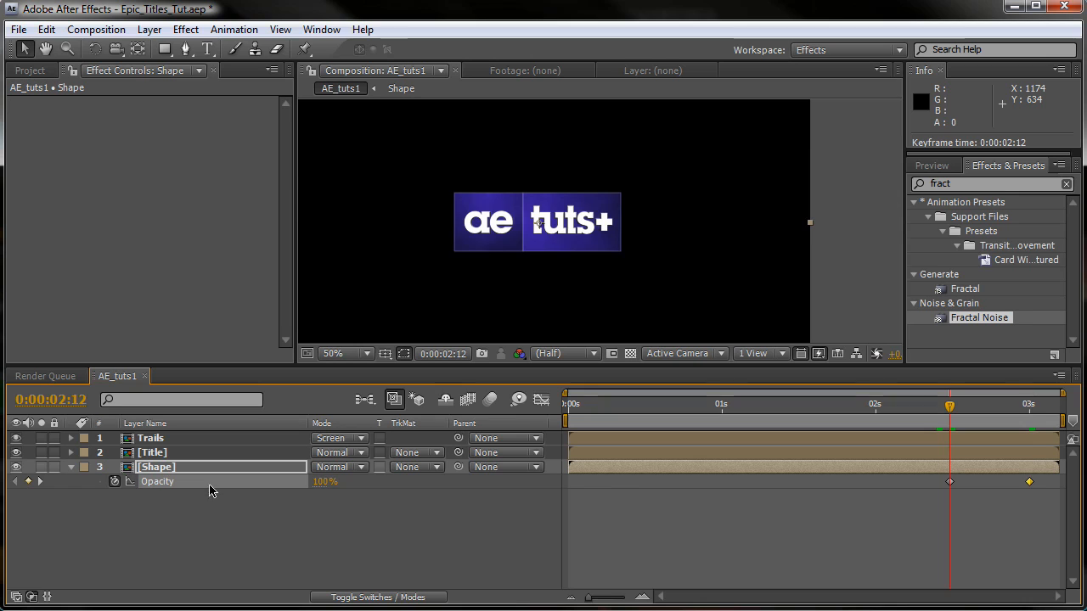
pyautogui.moveTo(321, 482); pyautogui.dragTo(134, 501)
pyautogui.moveTo(888, 513); pyautogui.dragTo(1076, 490)
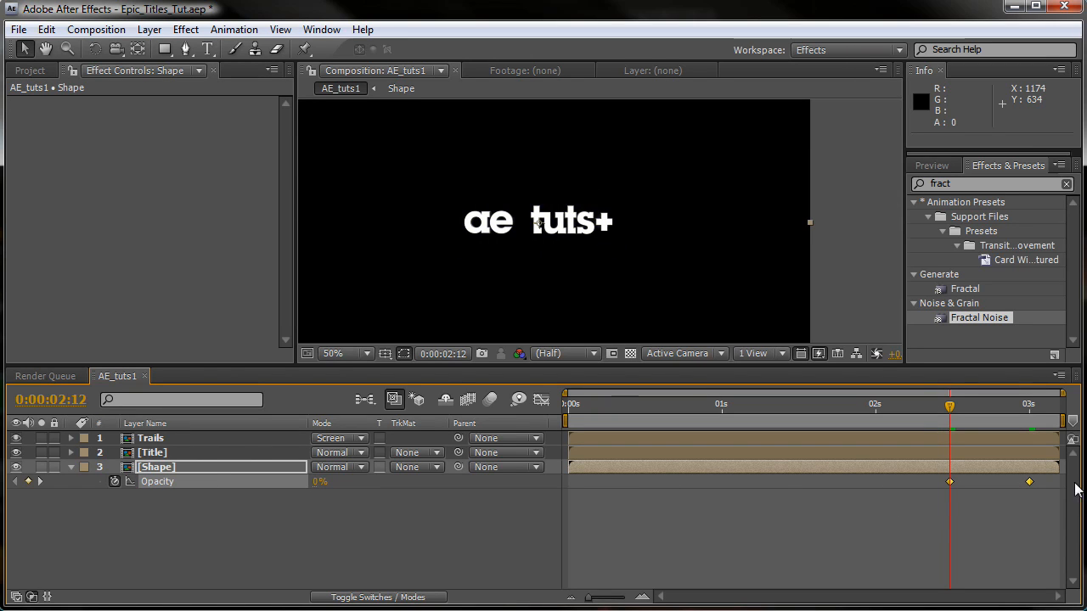
pyautogui.rightClick(1030, 484)
pyautogui.moveTo(1071, 610)
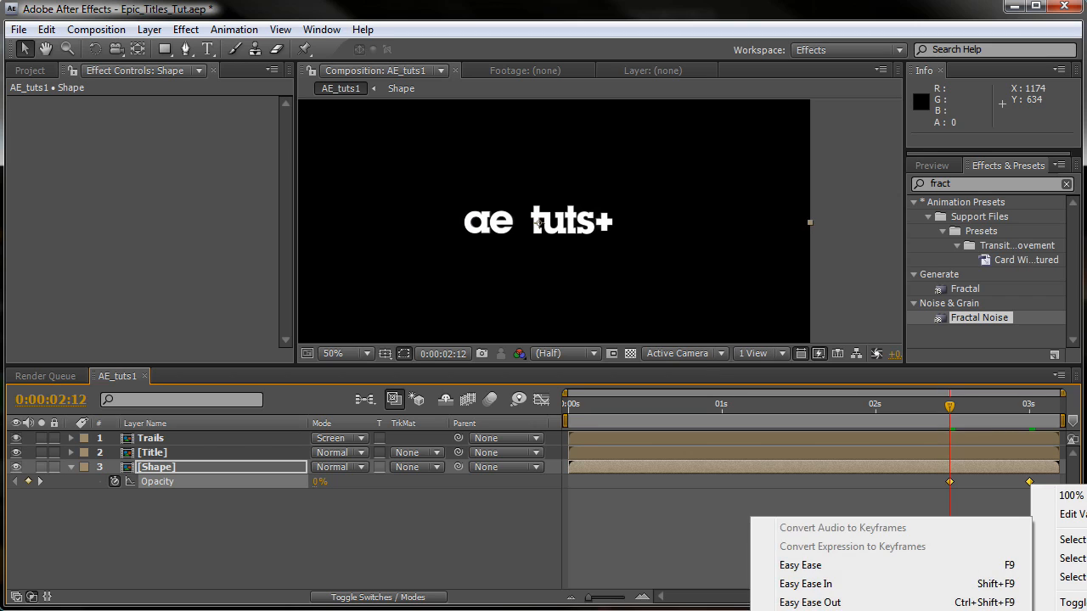
pyautogui.click(819, 566)
pyautogui.hotkey('ctrl', 's')
# Scrub through the boxes' fade-in and play a RAM preview of the Time_Trail_Title composition
pyautogui.moveTo(948, 408); pyautogui.dragTo(1042, 406)
pyautogui.moveTo(1042, 406); pyautogui.dragTo(909, 407)
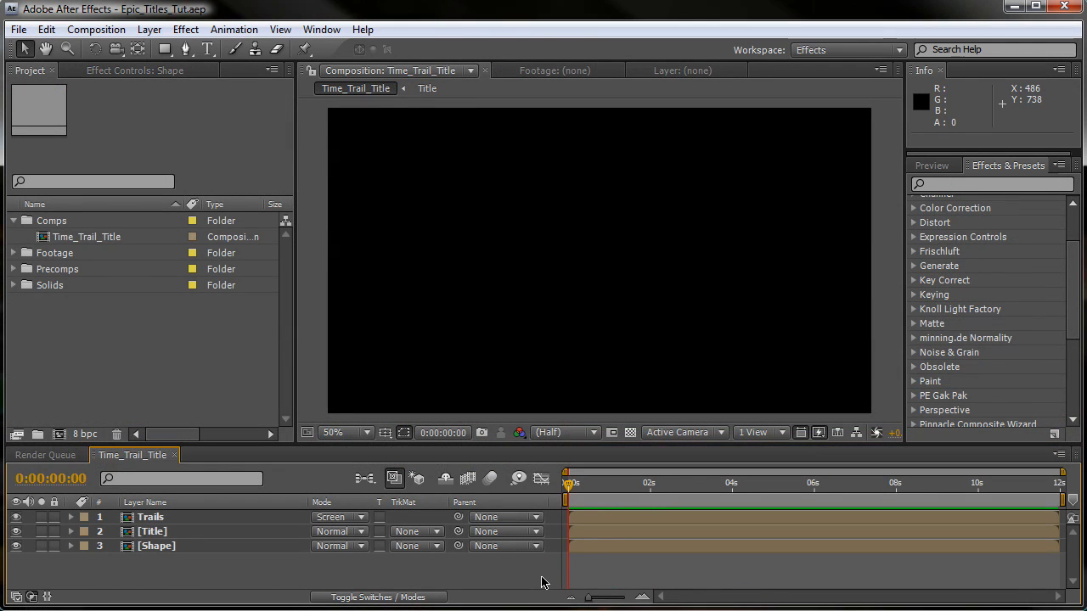
pyautogui.press('KP_0')
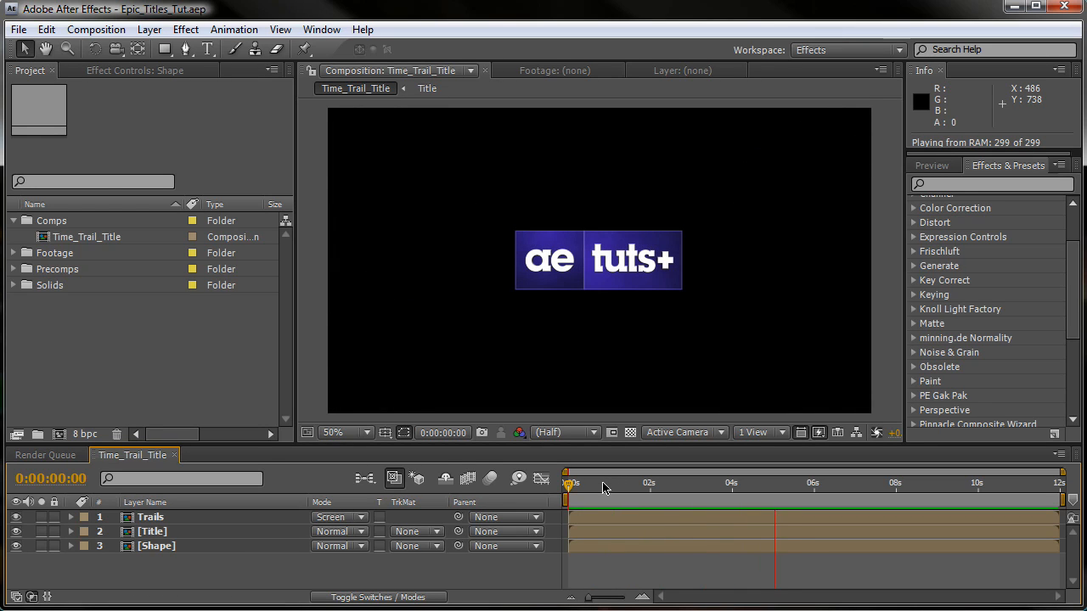
pyautogui.press('space')
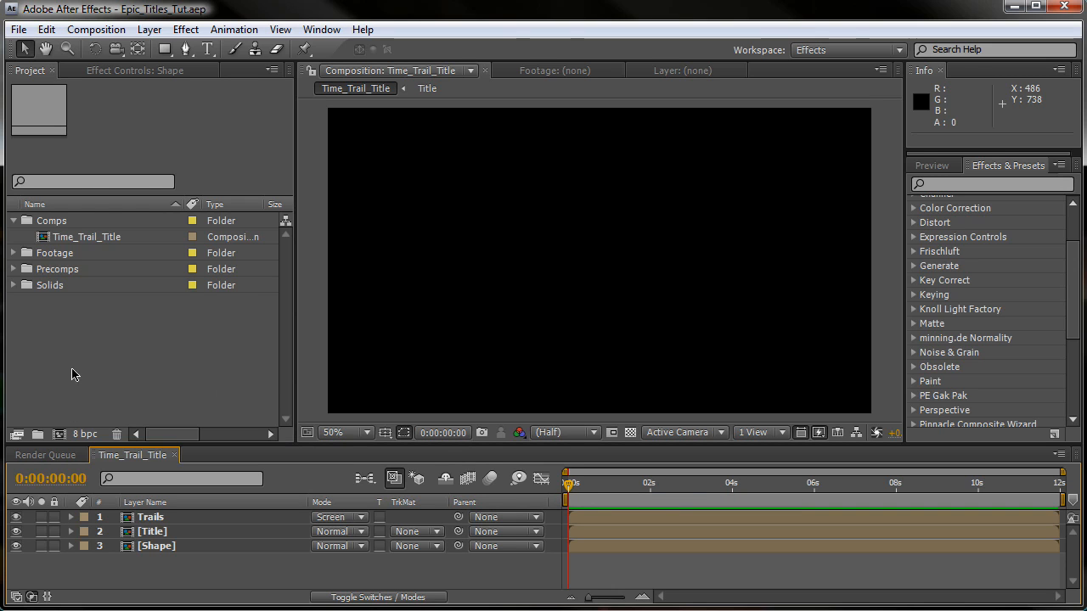
# Create a 1280 x 720, 25 fps, 12-second composition named Disintegration and move it into the Comps folder
pyautogui.click(59, 434)
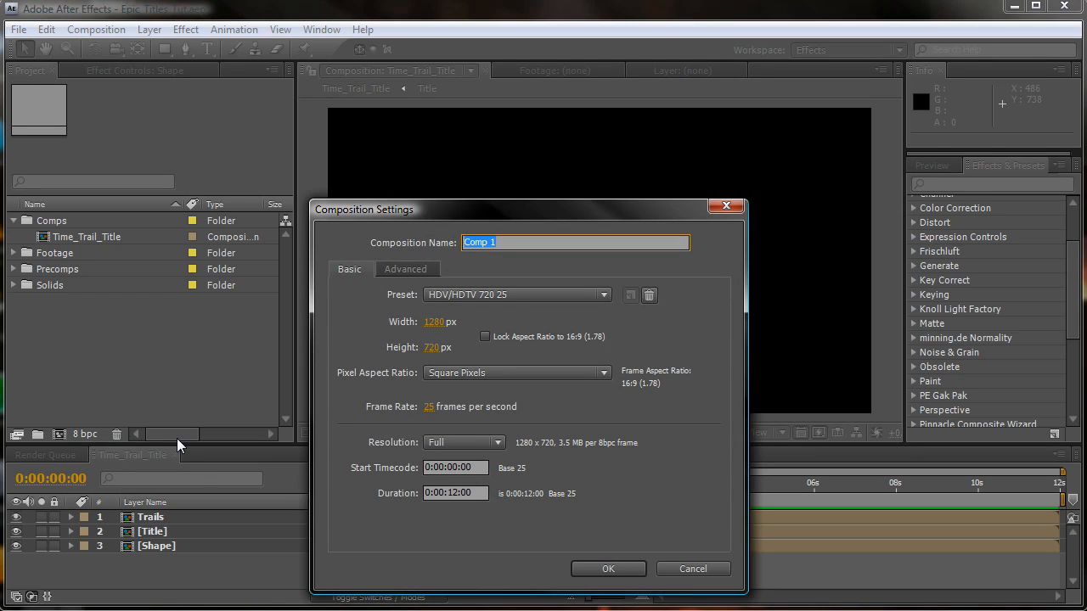
pyautogui.write('Disintegration')
pyautogui.press('Return')
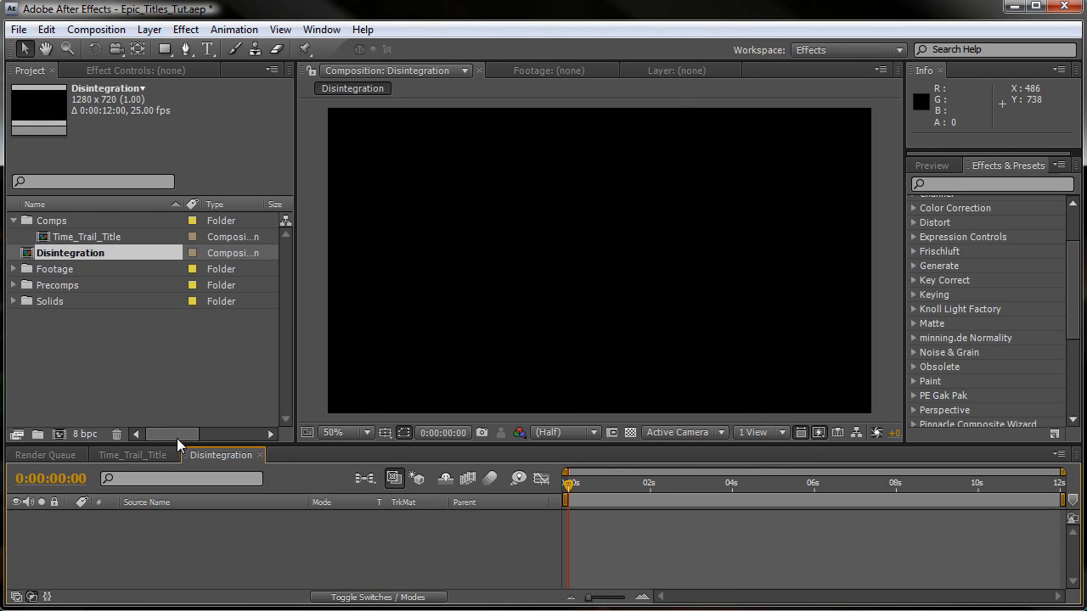
pyautogui.moveTo(65, 252); pyautogui.dragTo(60, 227)
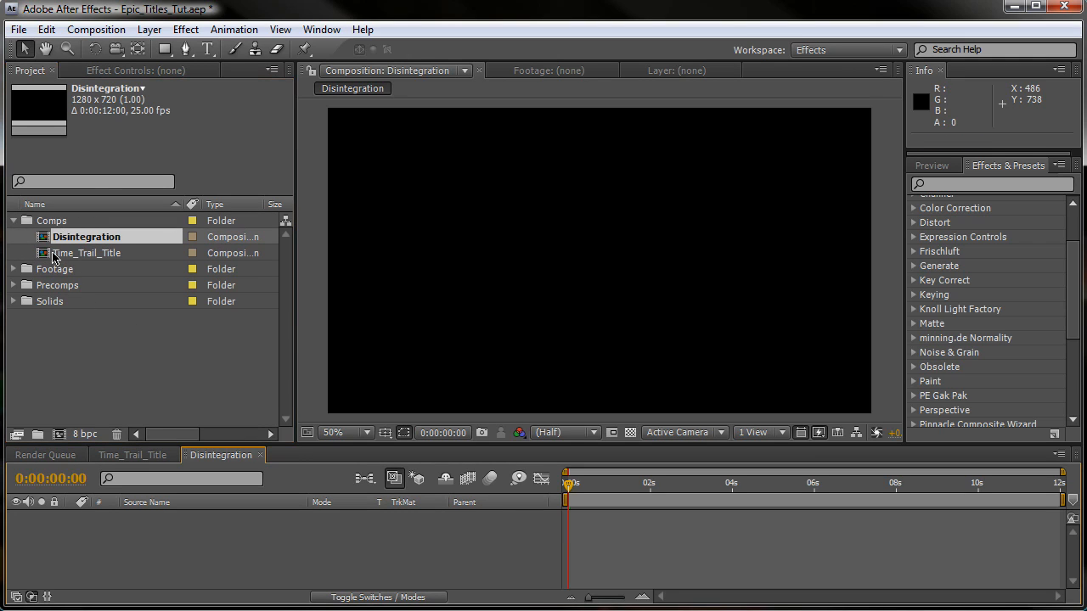
# Add a black 1280 x 720 solid named Disintegration to the Disintegration composition
pyautogui.click(141, 457)
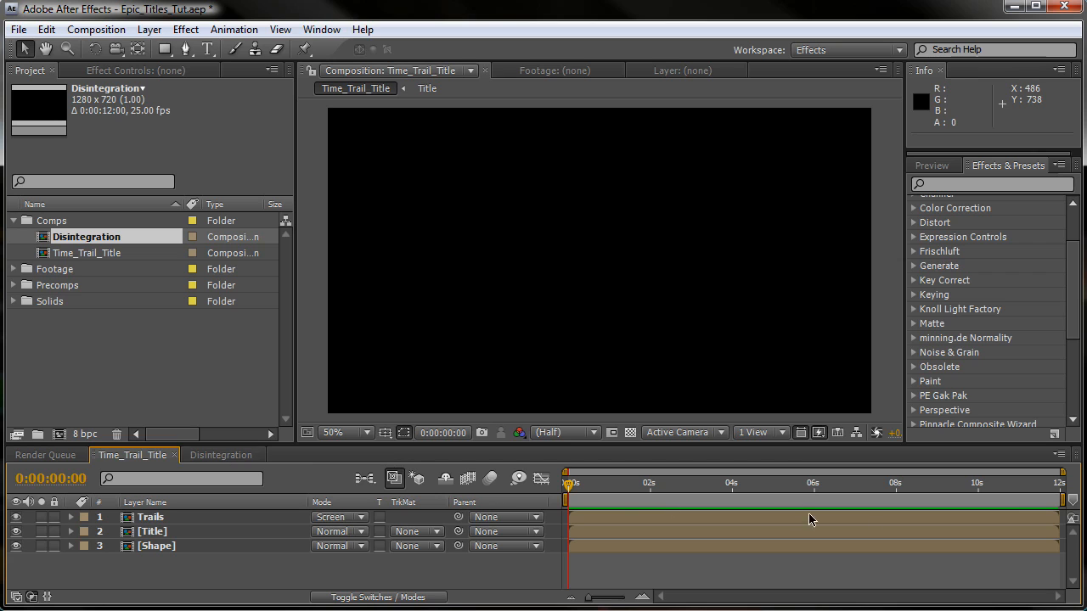
pyautogui.hotkey('ctrl', 'z')
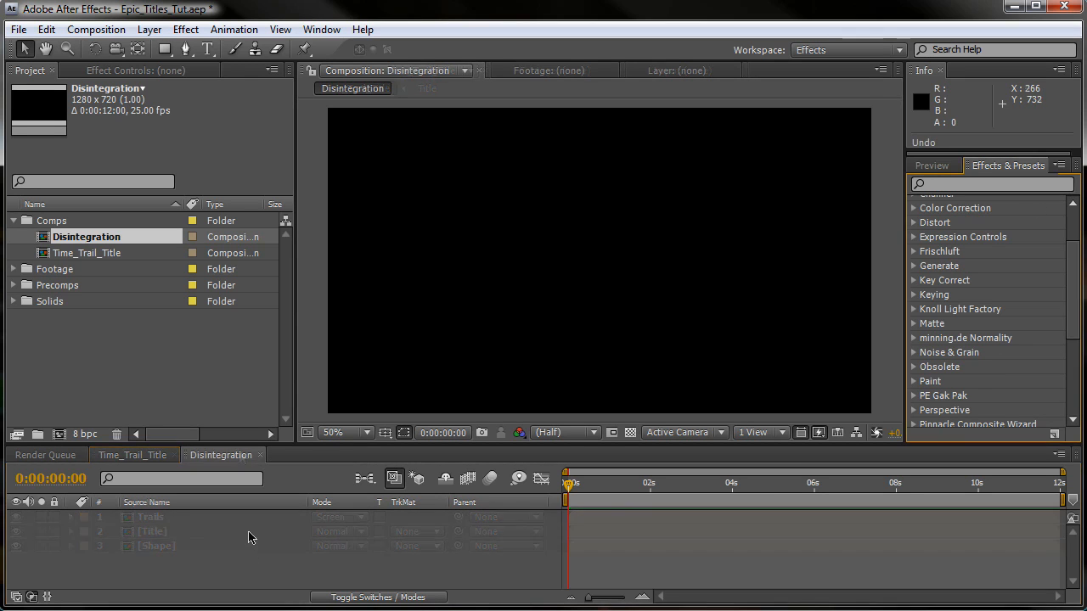
pyautogui.rightClick(246, 534)
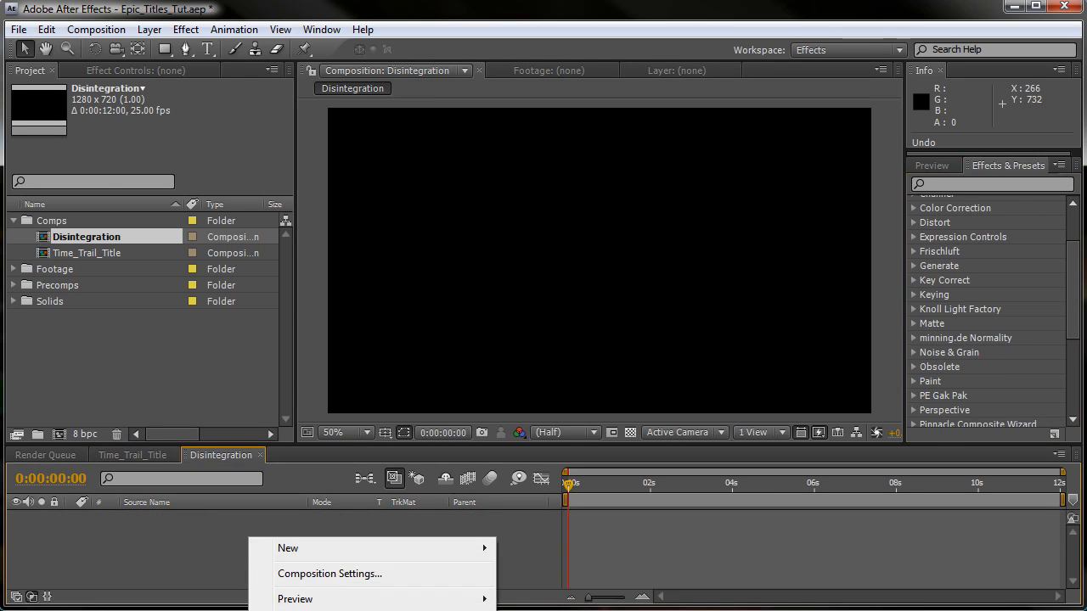
pyautogui.moveTo(475, 548)
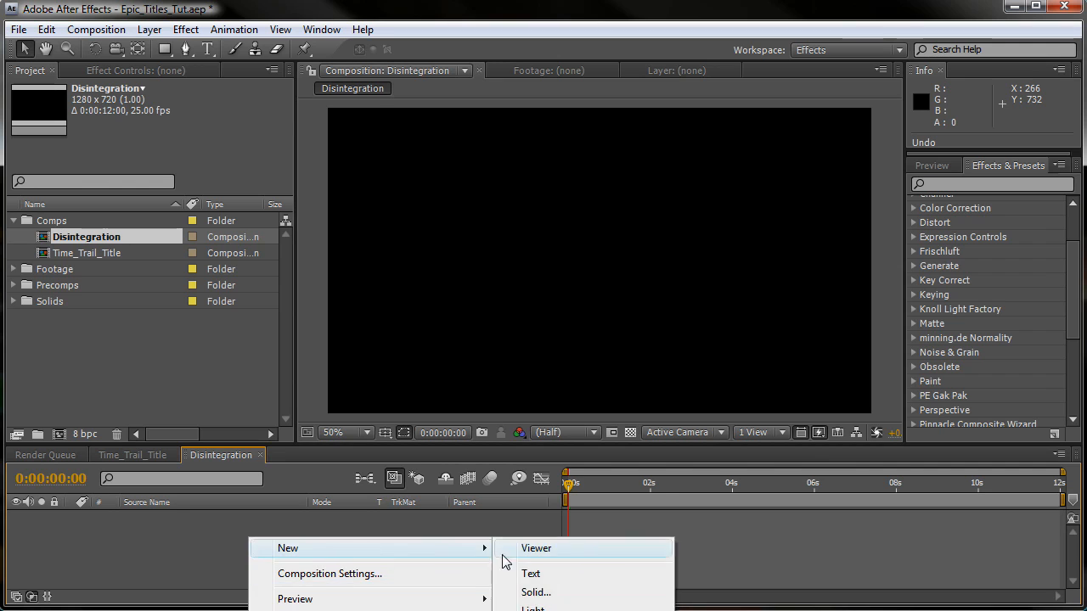
pyautogui.click(543, 592)
pyautogui.write('Dis')
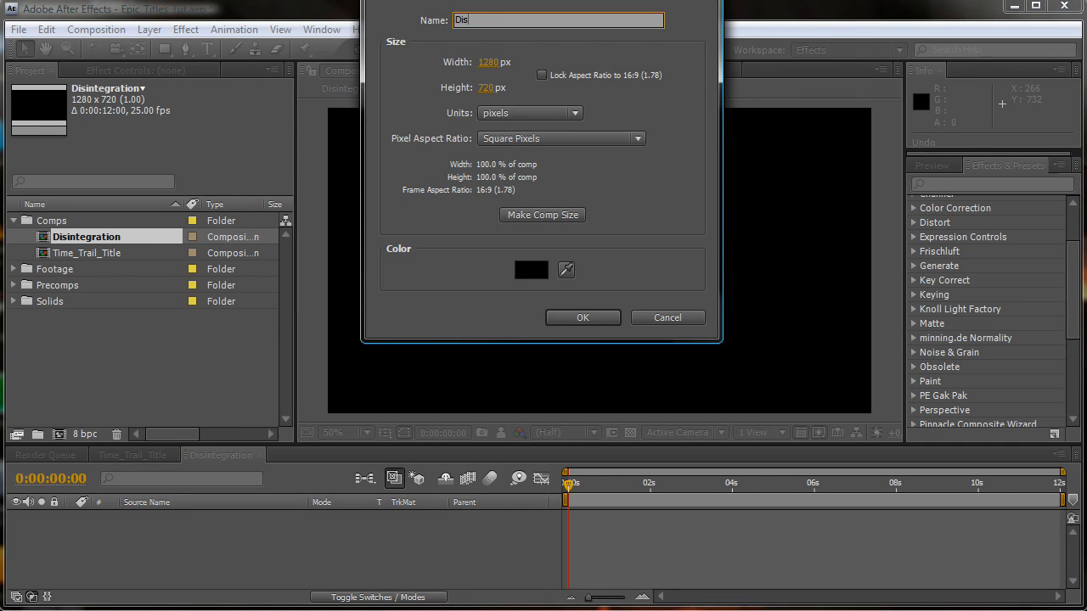
pyautogui.write('integration')
pyautogui.press('Return')
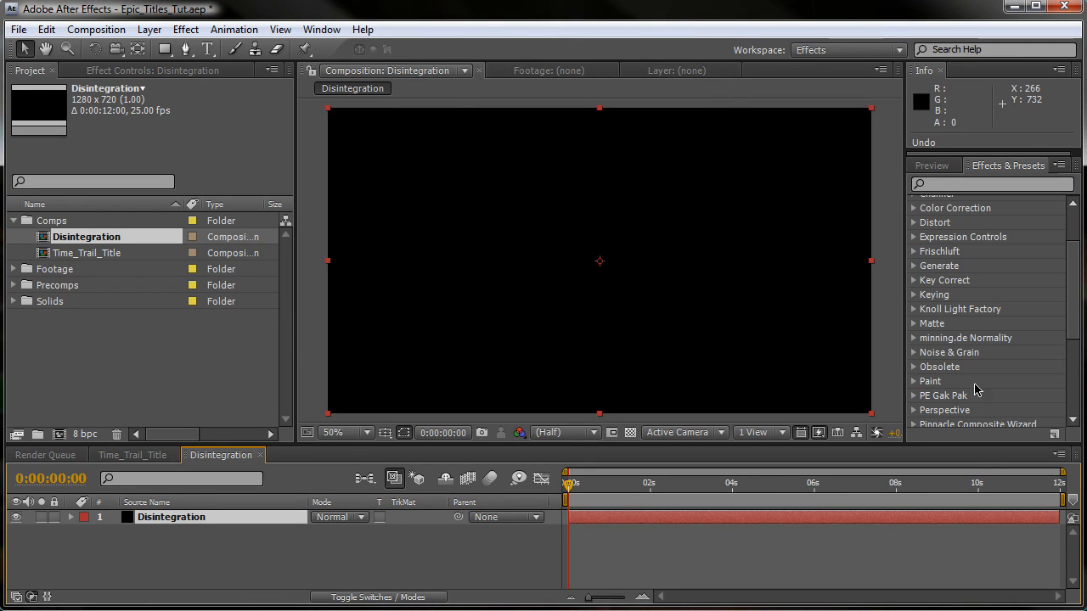
# Apply the Trapcode Form effect to the Disintegration solid and clear the effect search
pyautogui.click(946, 182)
pyautogui.write('Form')
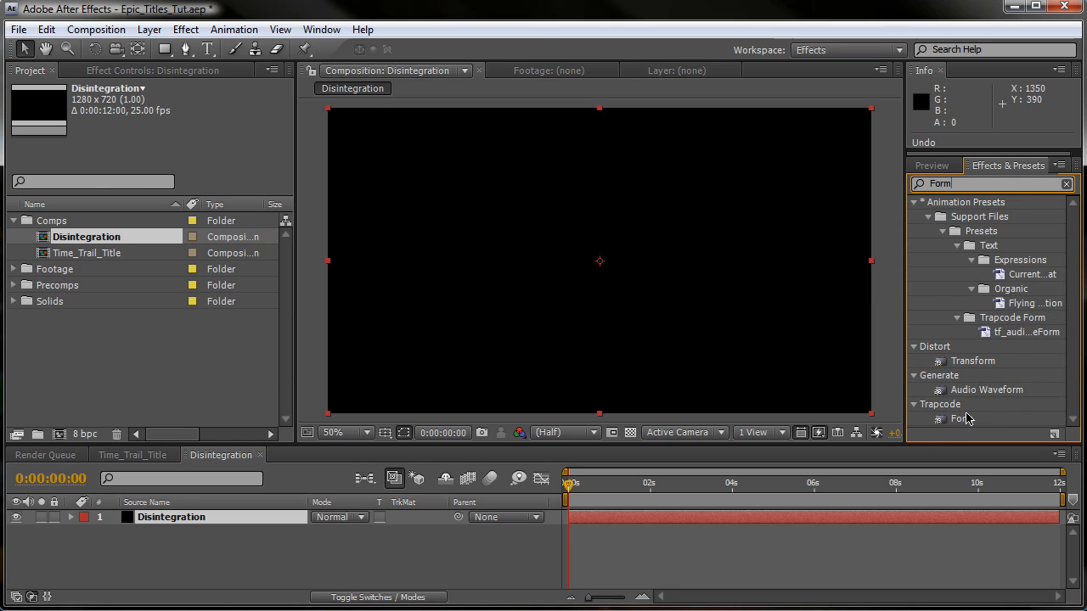
pyautogui.doubleClick(962, 418)
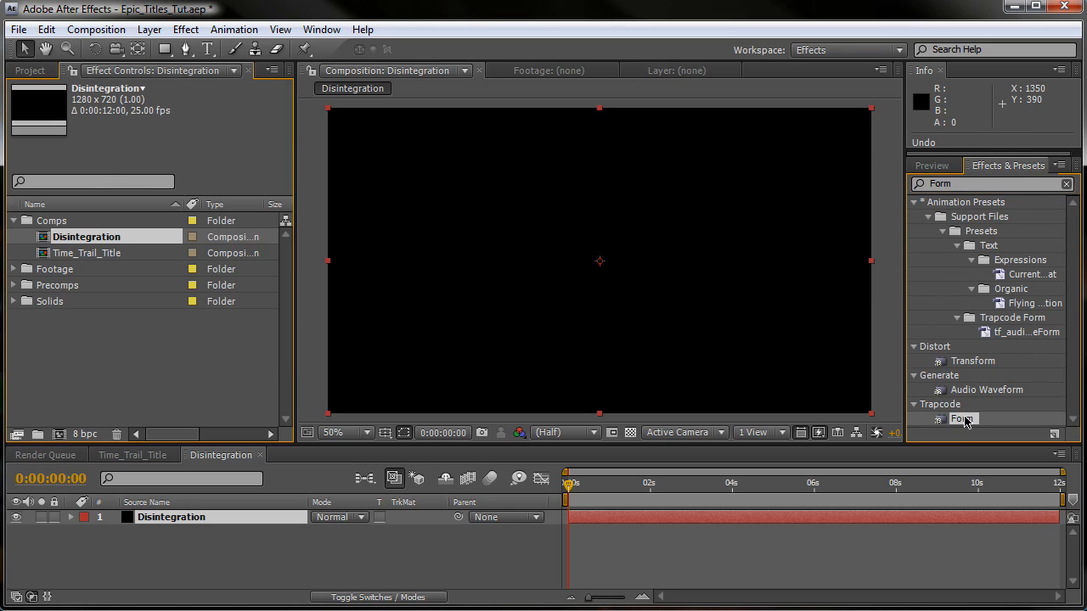
pyautogui.click(1066, 184)
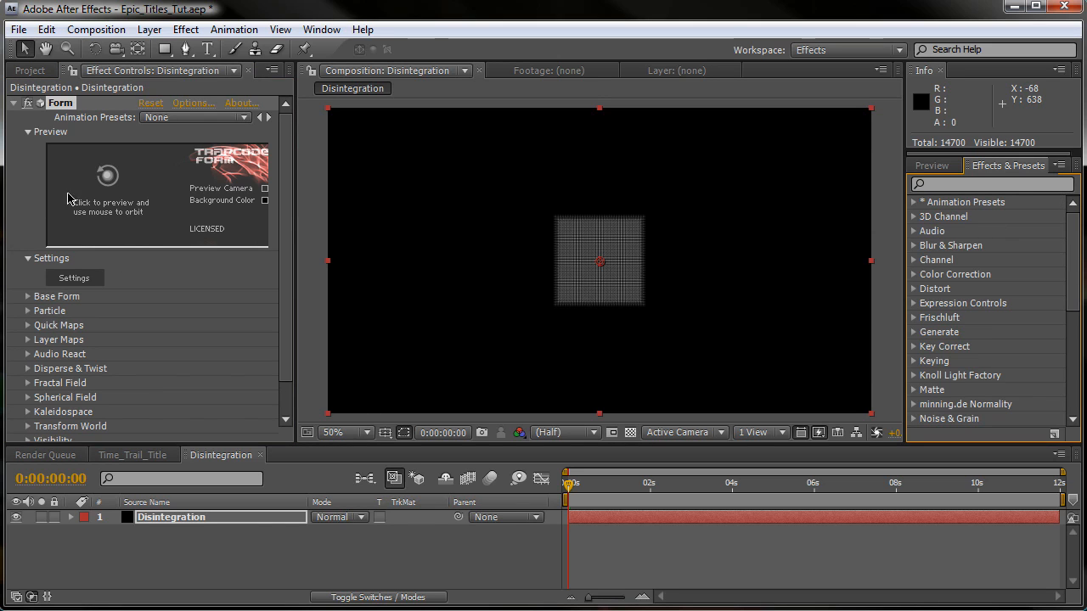
# Place the Time_Trail_Title composition above the Disintegration solid and return the playhead to the start
pyautogui.click(32, 70)
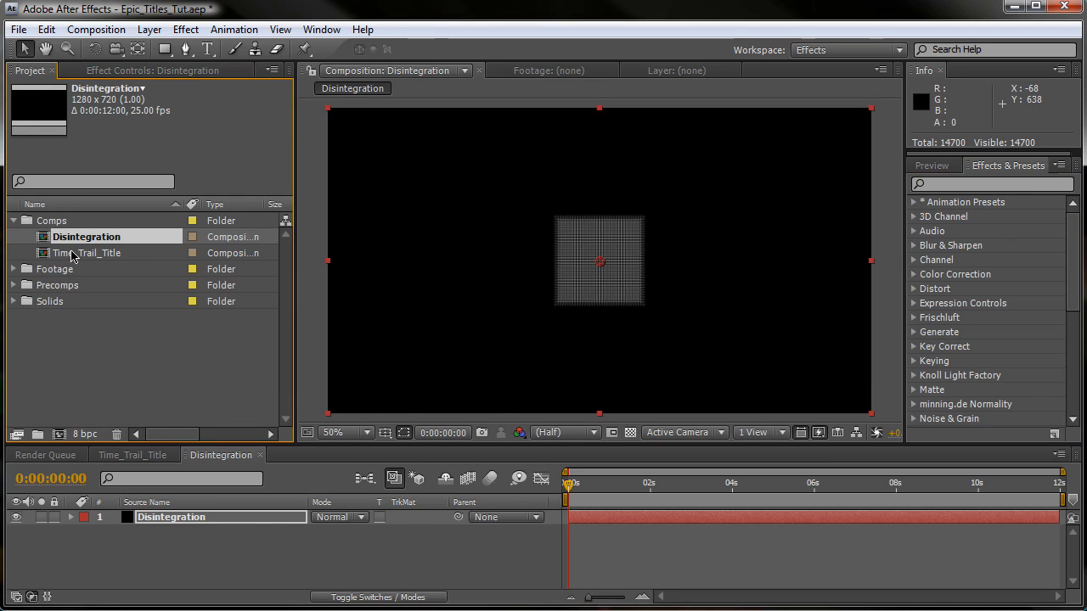
pyautogui.moveTo(72, 256); pyautogui.dragTo(156, 519)
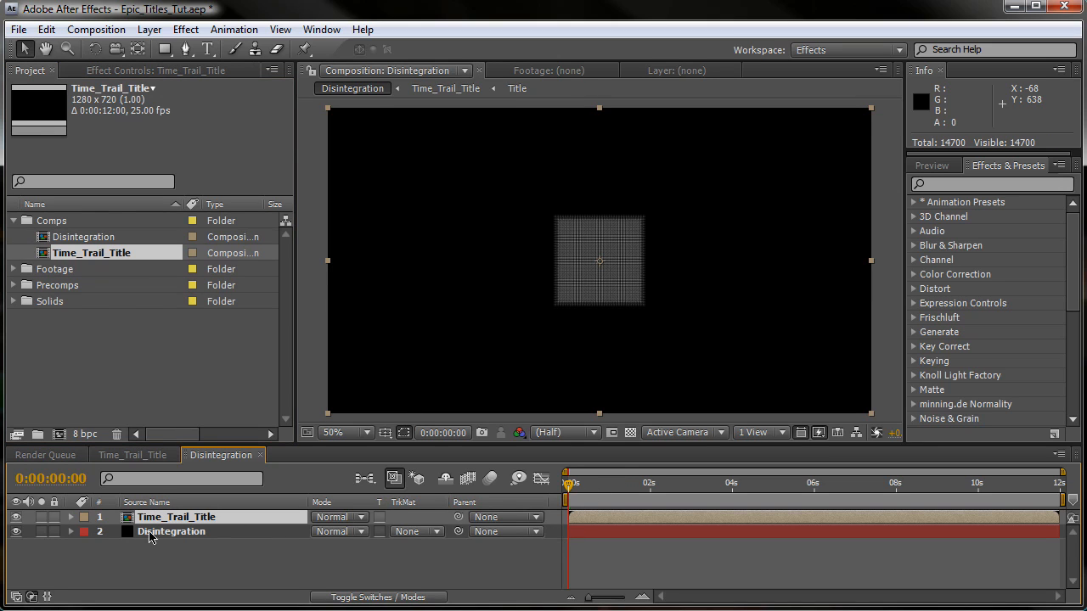
pyautogui.moveTo(568, 485); pyautogui.dragTo(652, 485)
pyautogui.press('Home')
# Set the Disintegration solid's Base Form size to 1280 in X, 720 in Y and 0 in Z
pyautogui.click(179, 532)
pyautogui.click(151, 71)
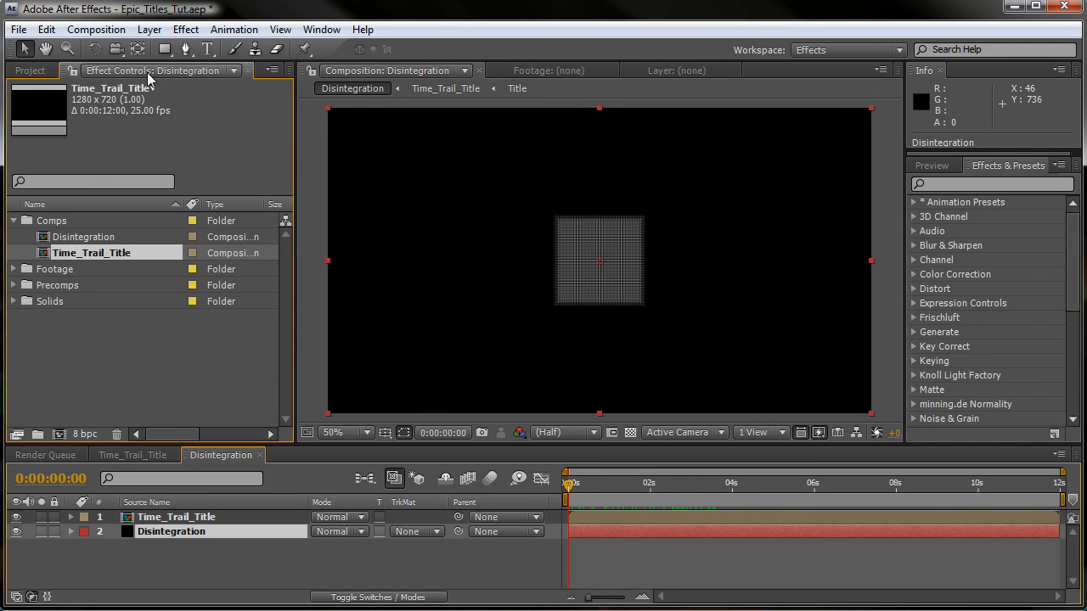
pyautogui.press('h')
pyautogui.scroll(-2, 176, 323)
pyautogui.press('v')
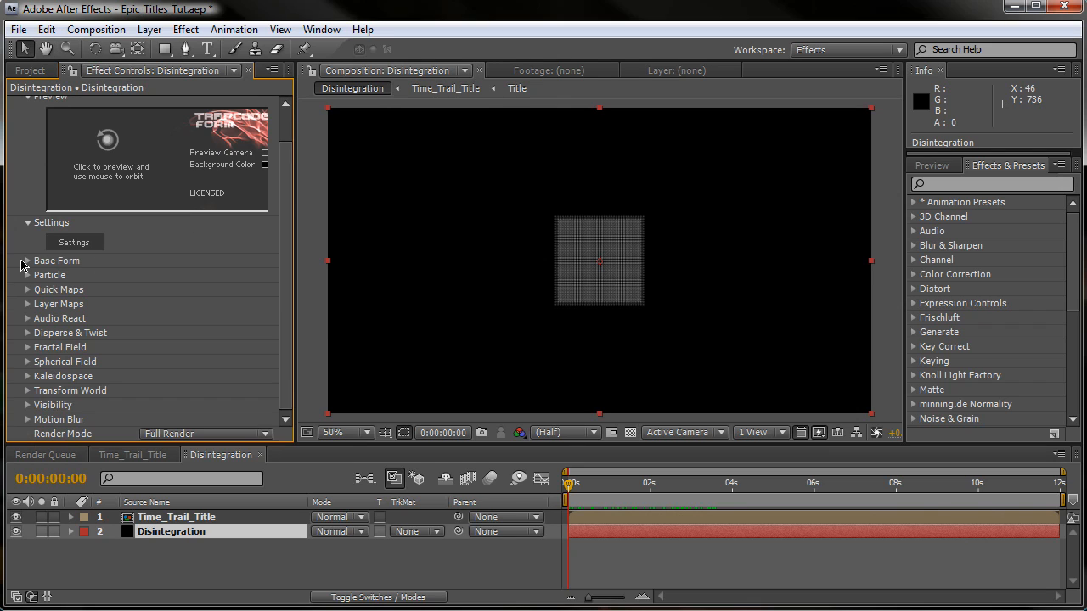
pyautogui.click(29, 261)
pyautogui.scroll(-5, 181, 267)
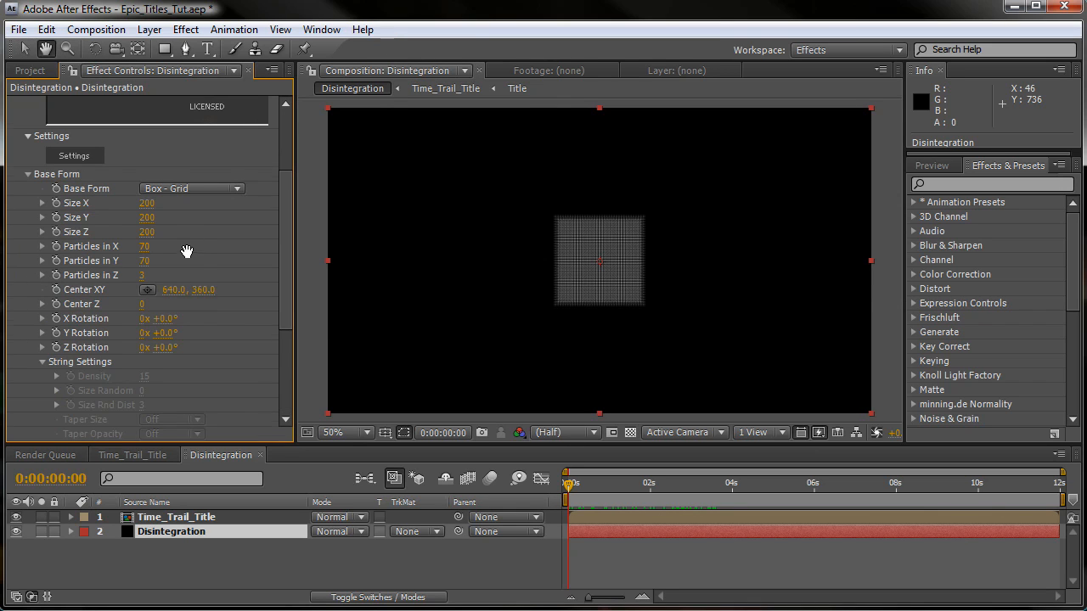
pyautogui.scroll(-2, 183, 212)
pyautogui.click(146, 170)
pyautogui.write('1280')
pyautogui.press('Tab')
pyautogui.write('7')
pyautogui.press('Tab')
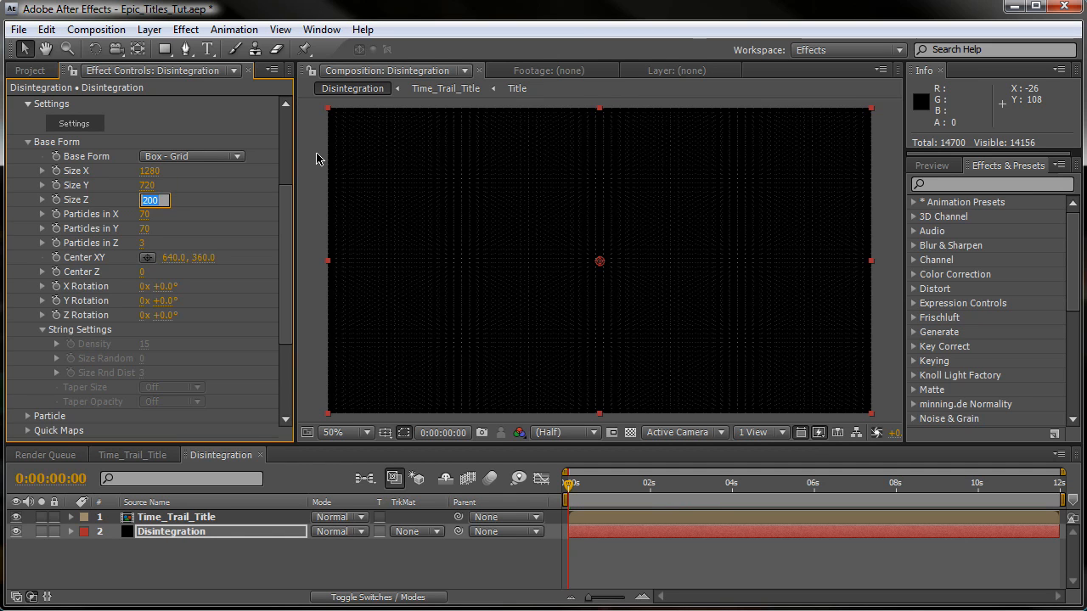
pyautogui.write('0')
pyautogui.press('Return')
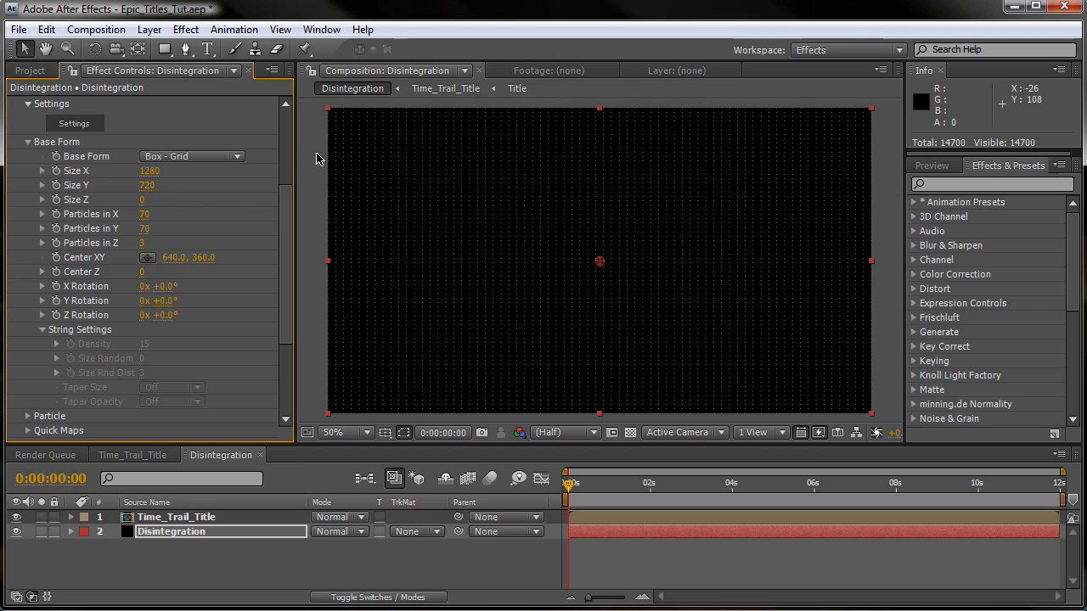
# Set the Base Form particle counts to 1280 in X, 720 in Y and 1 in Z
pyautogui.click(143, 215)
pyautogui.write('1280')
pyautogui.press('Tab')
pyautogui.write('720')
pyautogui.press('Tab')
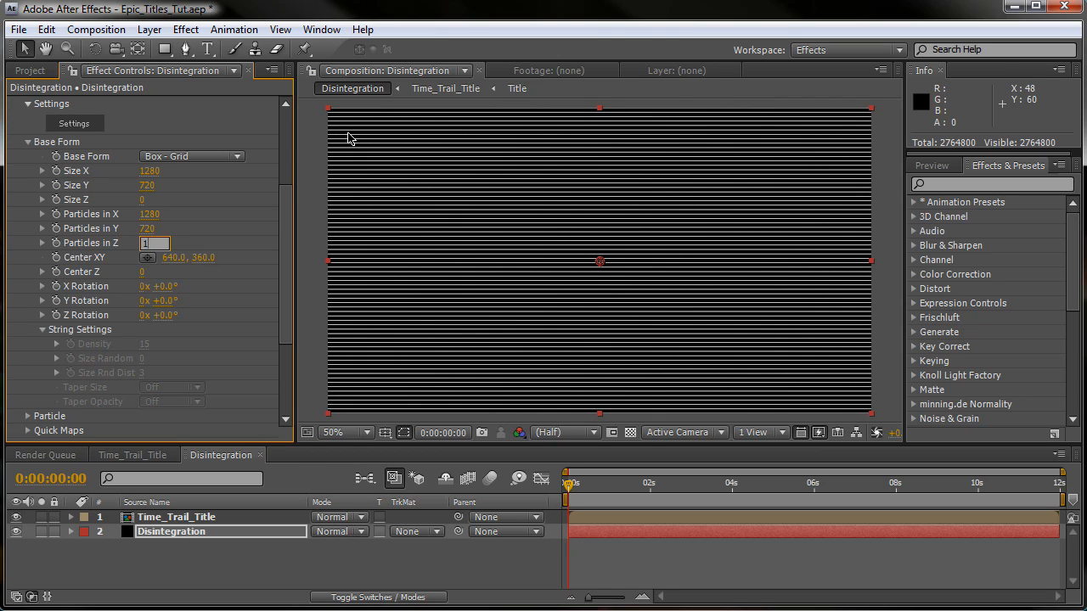
pyautogui.press('Return')
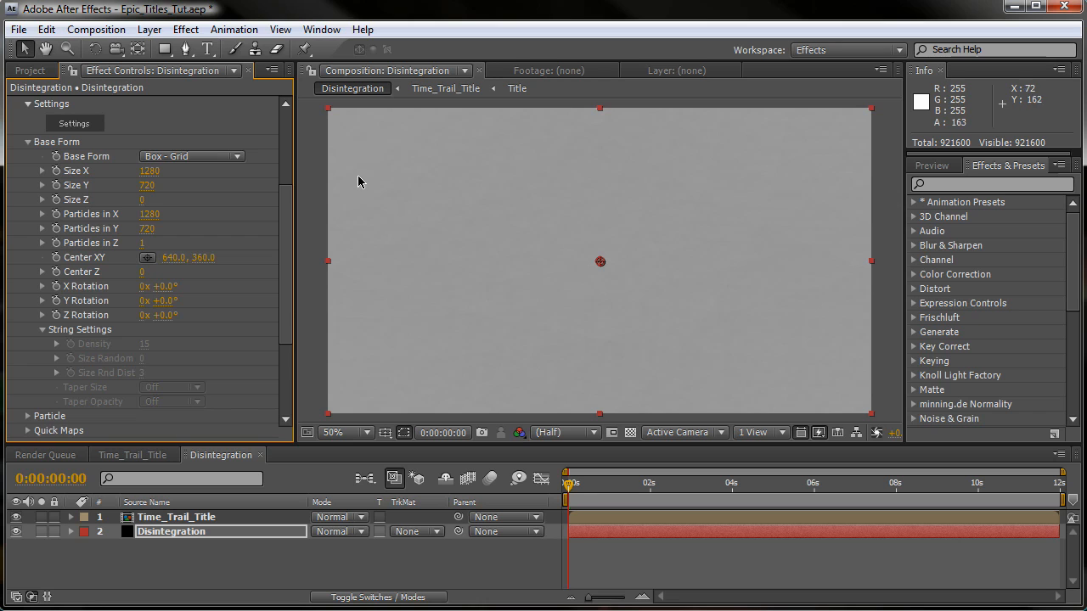
# Set Form's Color and Alpha layer map to the Time_Trail_Title layer with RGBA to RGBA functionality
pyautogui.scroll(-3, 224, 231)
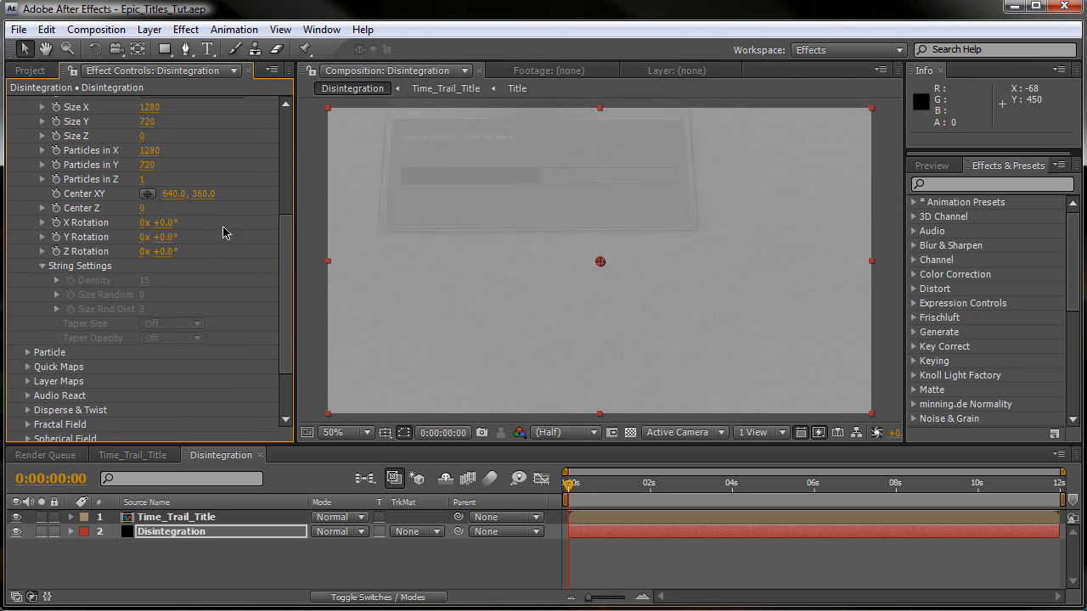
pyautogui.scroll(-3, 237, 246)
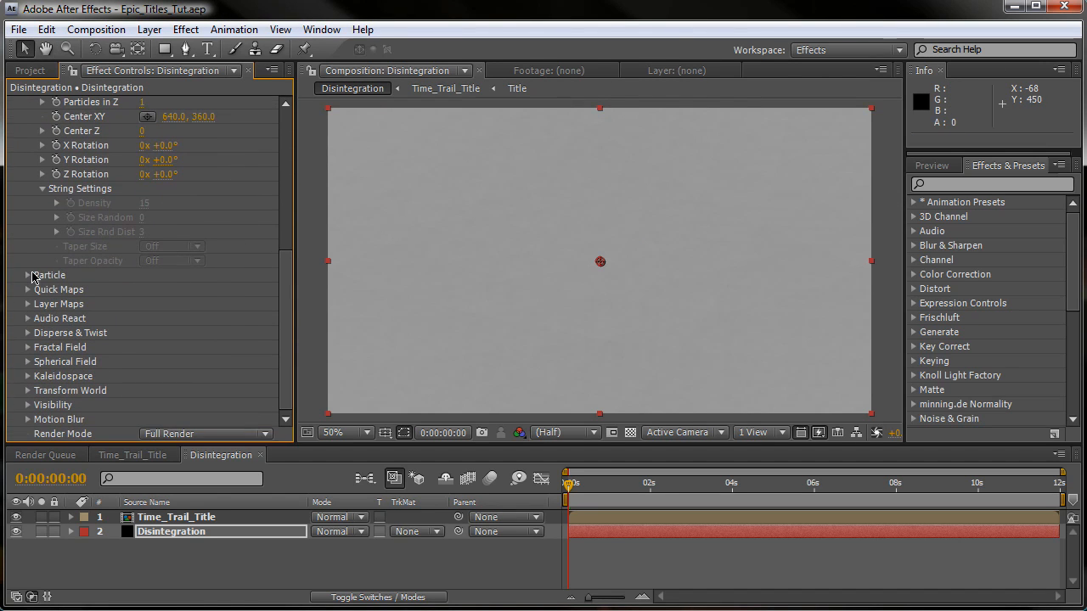
pyautogui.click(28, 304)
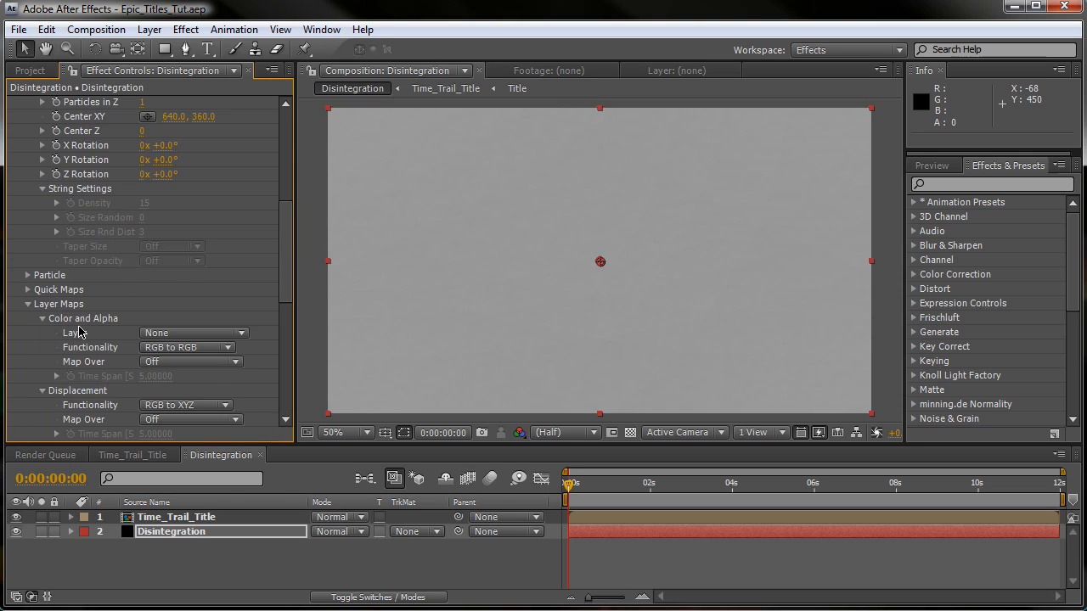
pyautogui.scroll(-3, 218, 291)
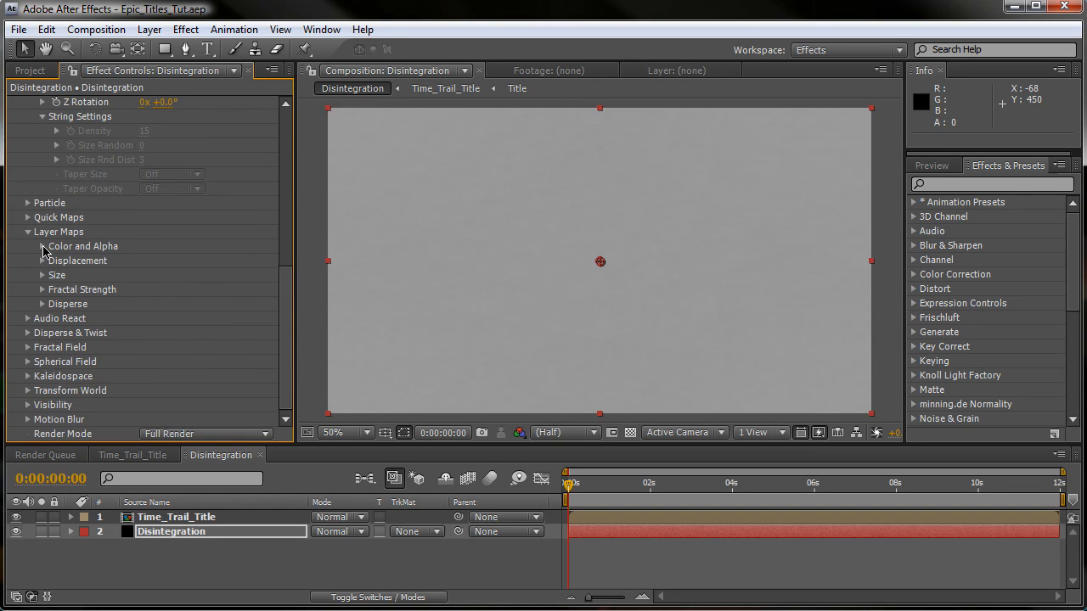
pyautogui.click(43, 246)
pyautogui.click(176, 264)
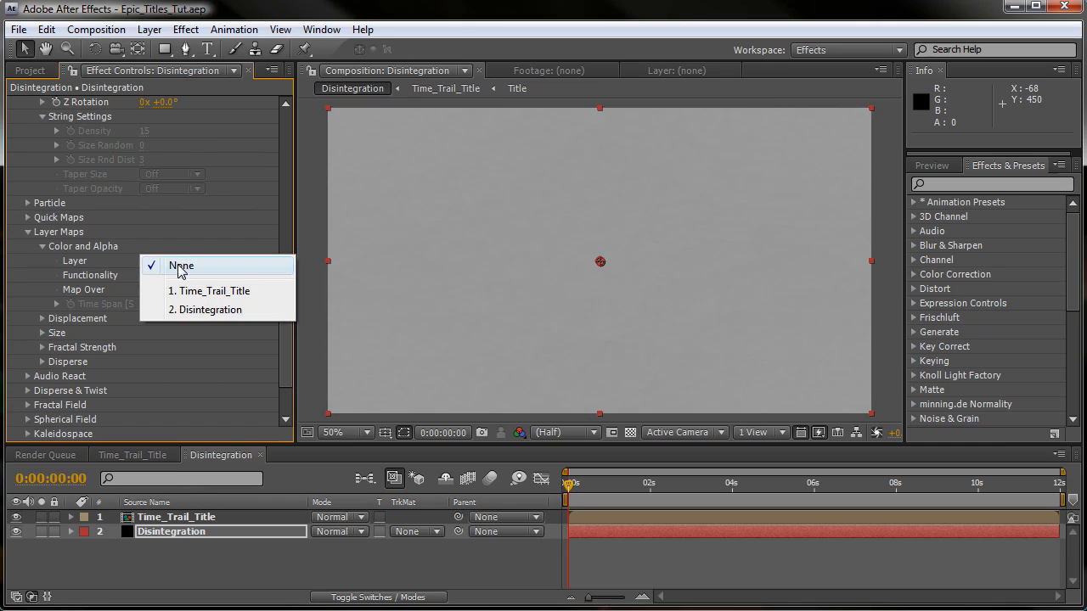
pyautogui.click(194, 293)
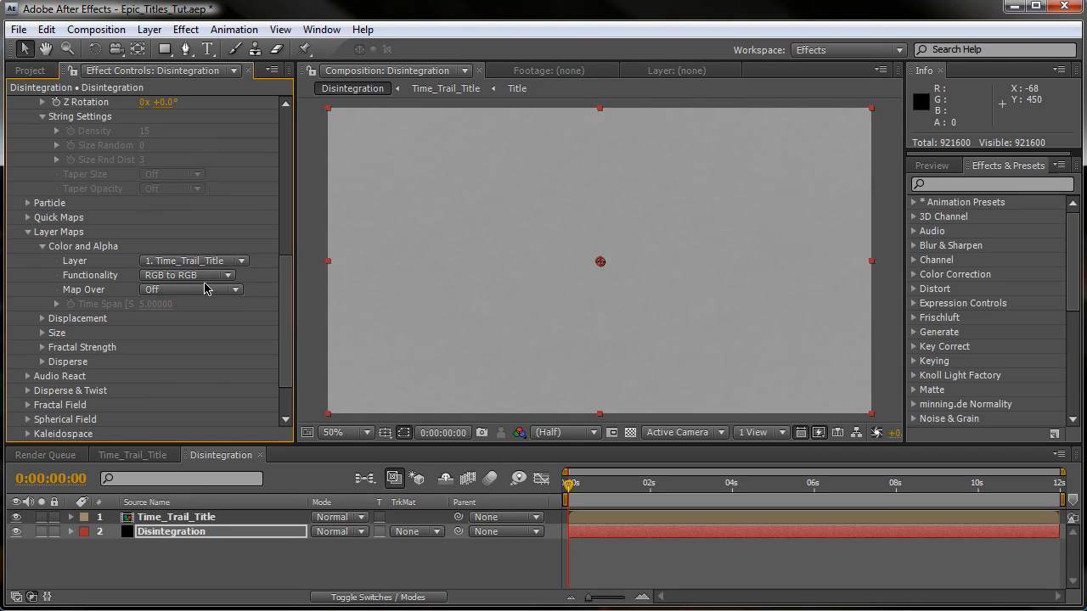
pyautogui.click(208, 275)
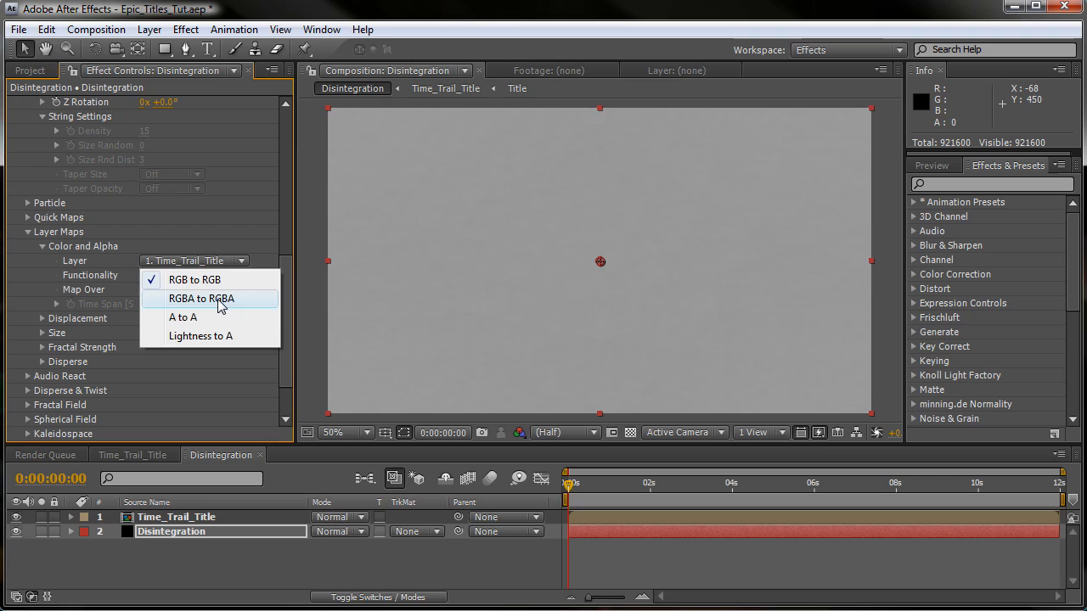
pyautogui.click(219, 299)
pyautogui.scroll(-2, 213, 263)
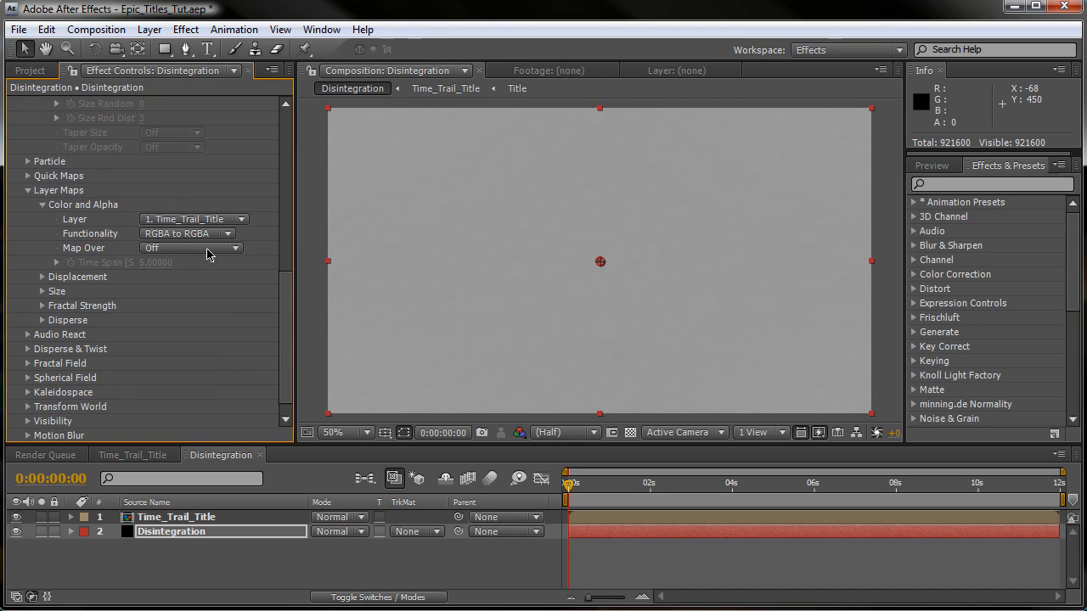
# Map Form's Color and Alpha layer over XY and hide the Time_Trail_Title layer
pyautogui.click(210, 251)
pyautogui.click(212, 272)
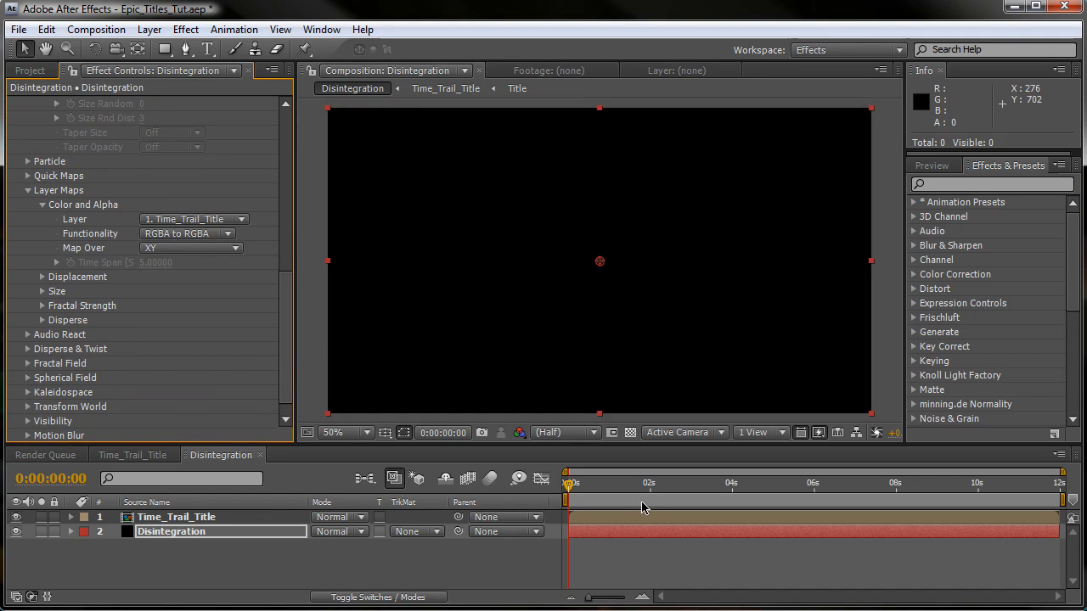
pyautogui.click(15, 517)
pyautogui.moveTo(728, 485); pyautogui.dragTo(697, 487)
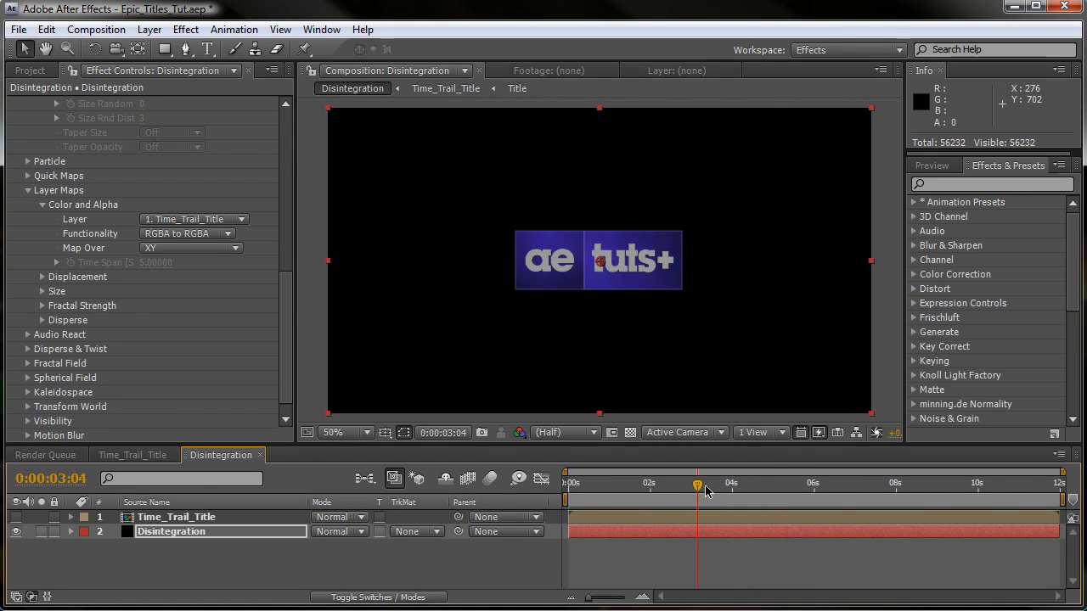
pyautogui.click(719, 486)
pyautogui.click(206, 518)
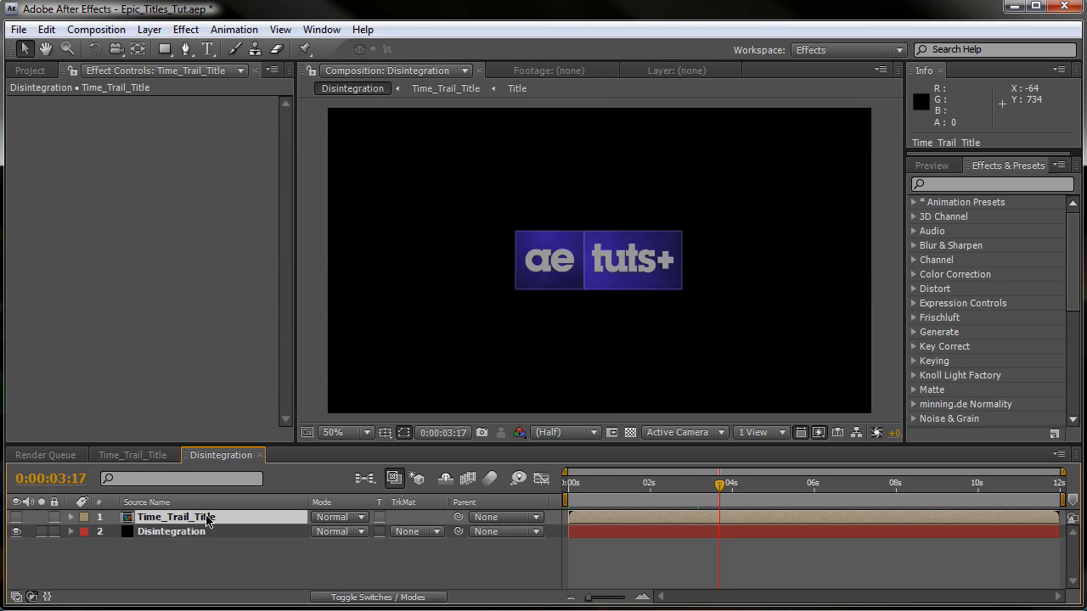
pyautogui.click(215, 533)
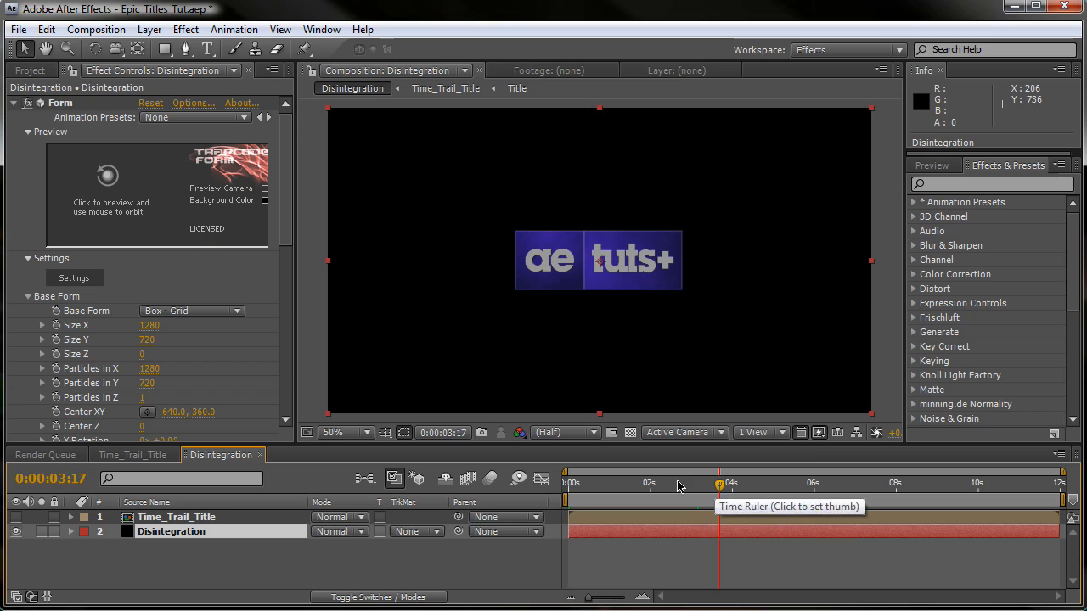
pyautogui.moveTo(206, 357); pyautogui.dragTo(206, 269)
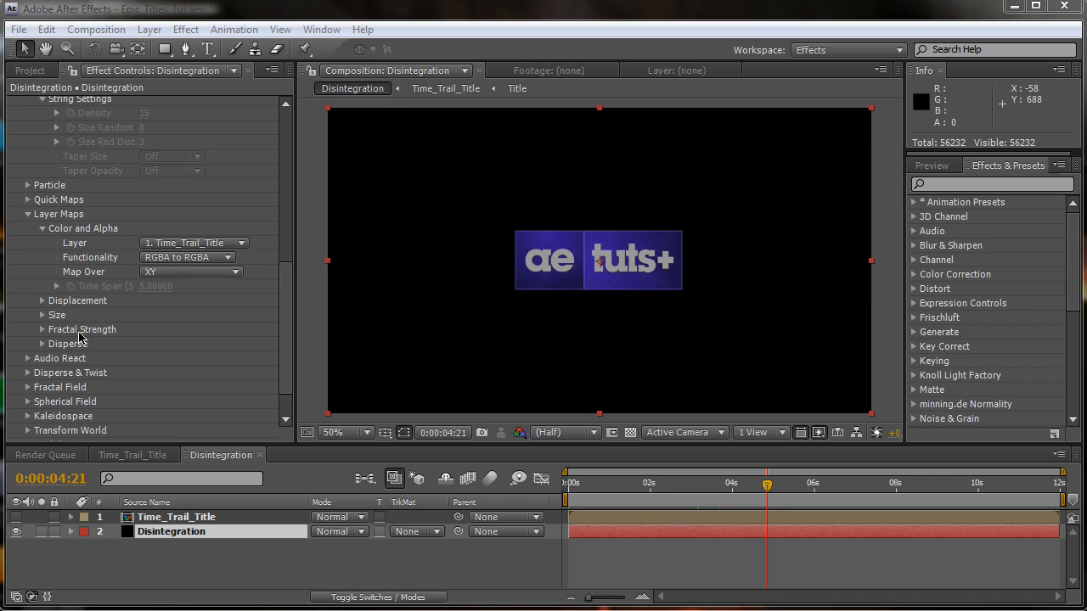
# Create a composition named Wipe with the HDV/HDTV 720 25 preset and a 12-second duration
pyautogui.click(38, 72)
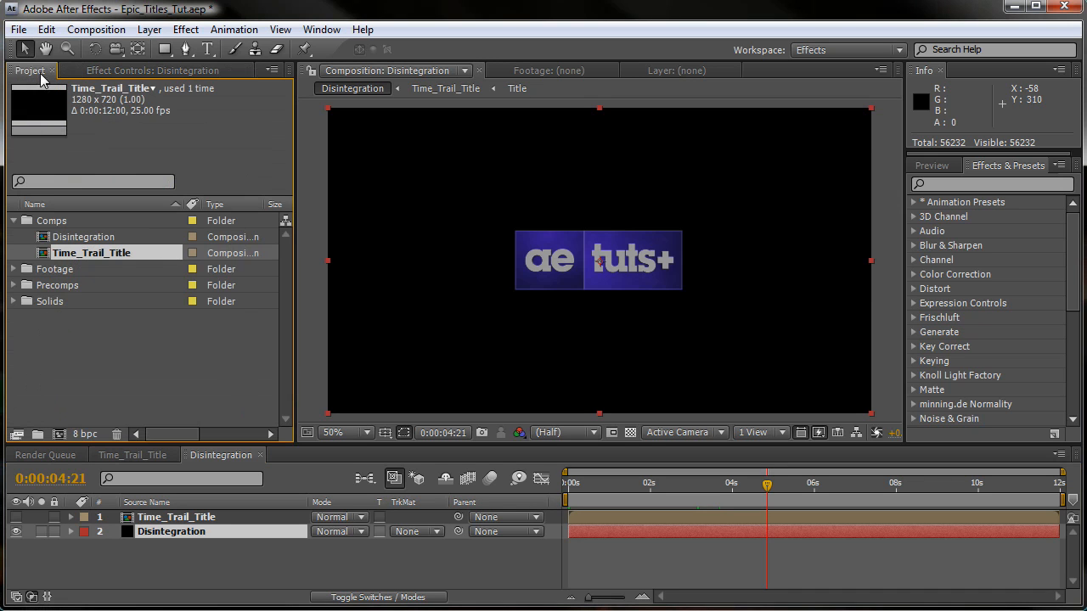
pyautogui.click(58, 434)
pyautogui.write('Wipe')
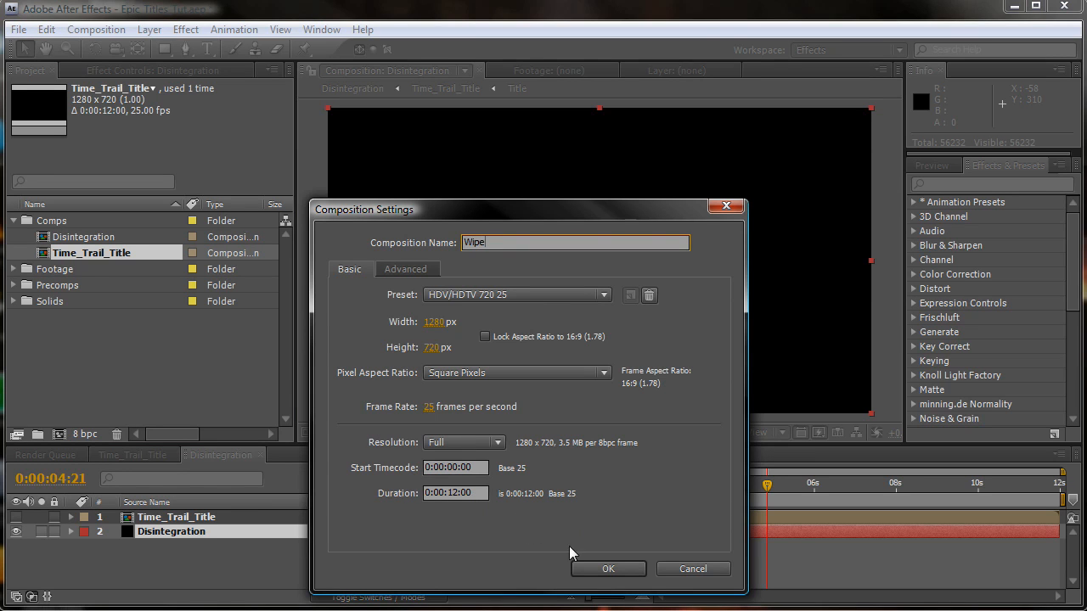
pyautogui.click(608, 569)
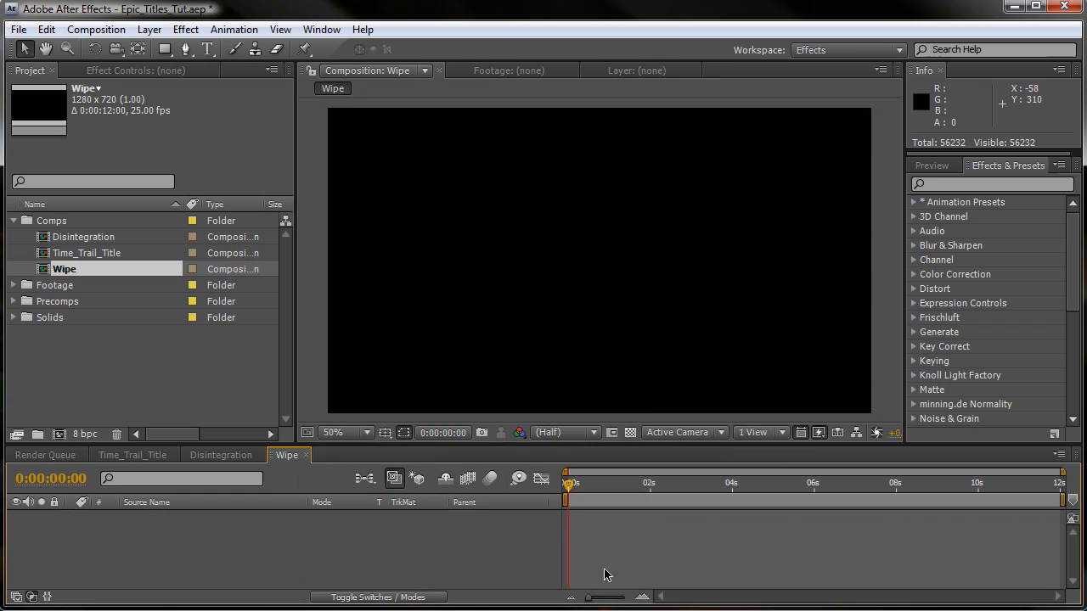
# Add a 1280 x 720 black solid to the Wipe composition
pyautogui.rightClick(427, 539)
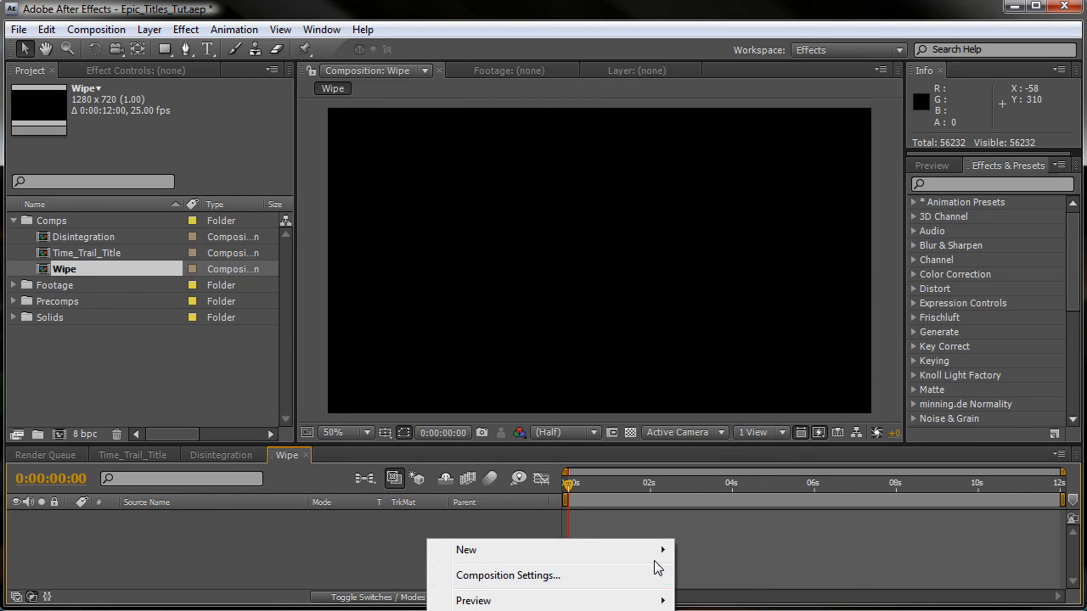
pyautogui.moveTo(653, 551)
pyautogui.click(717, 594)
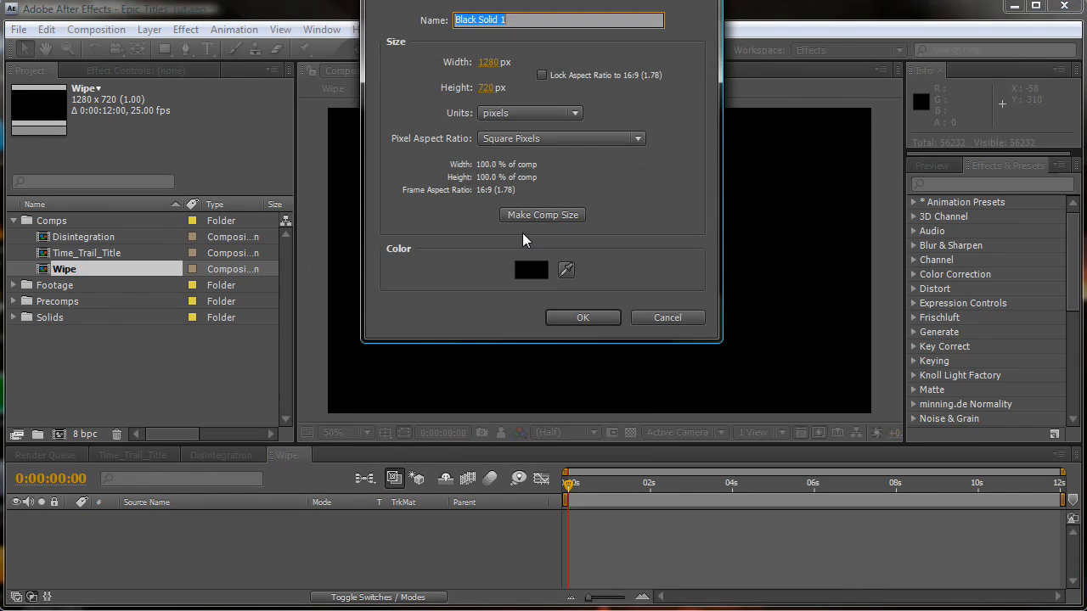
pyautogui.press('Return')
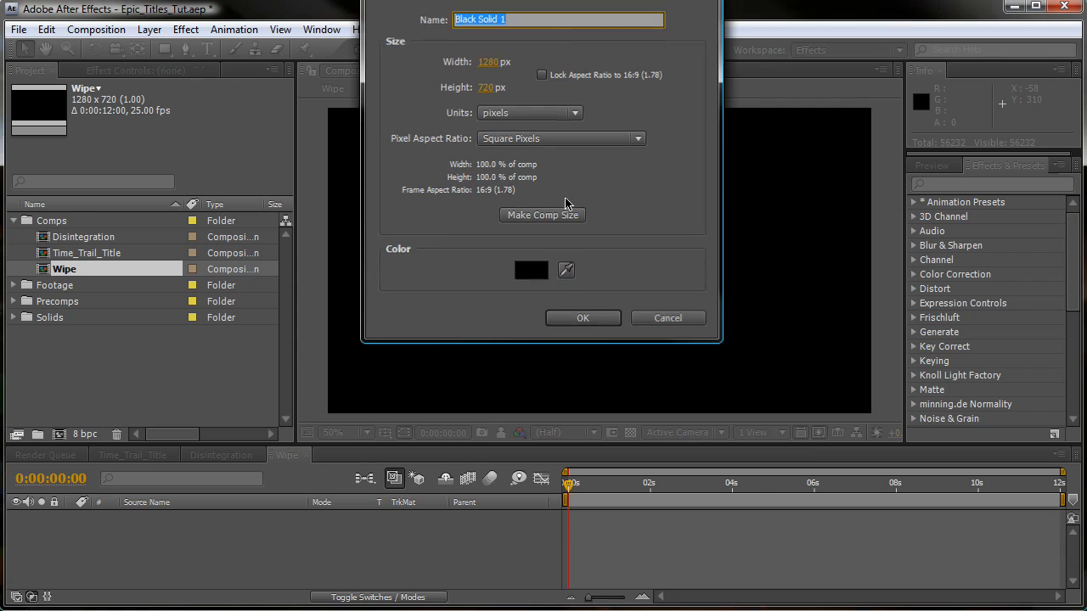
# Add a 1280 x 720 white (FFFFFF) solid to the Wipe composition
pyautogui.rightClick(392, 541)
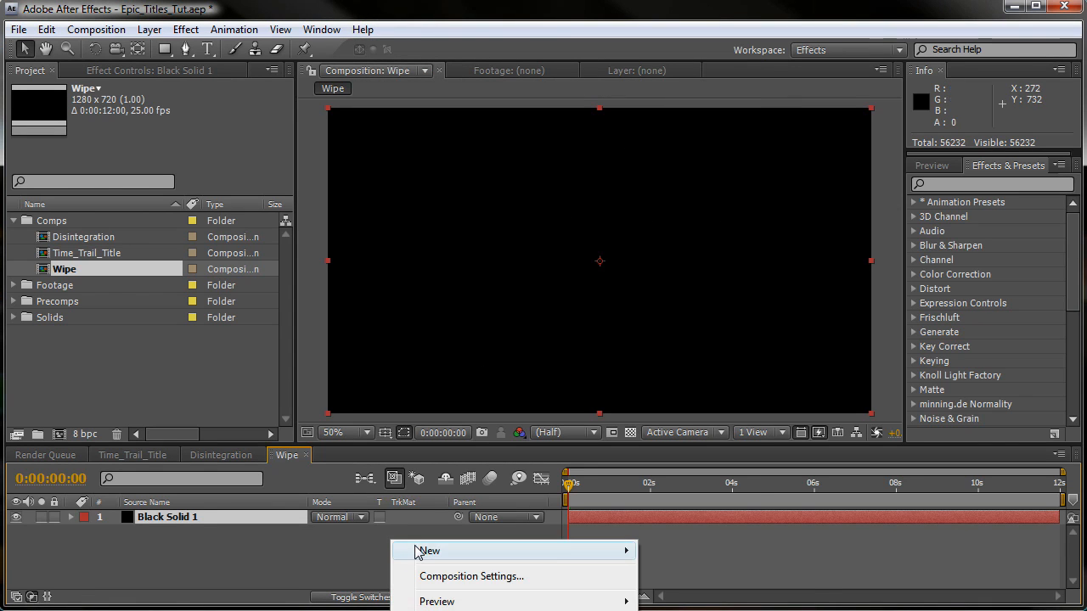
pyautogui.moveTo(420, 552)
pyautogui.click(710, 594)
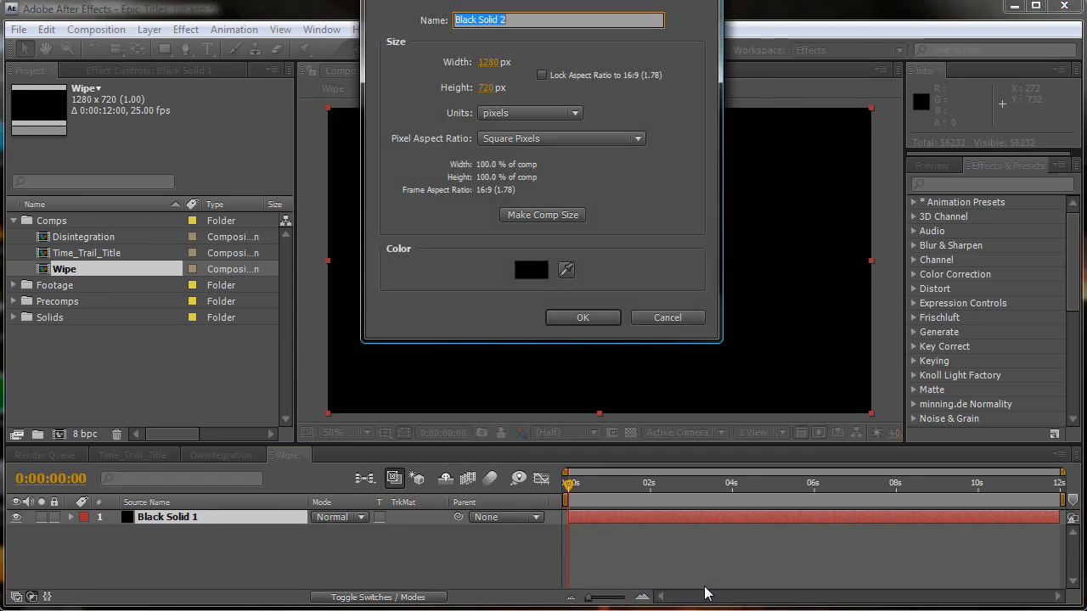
pyautogui.click(530, 269)
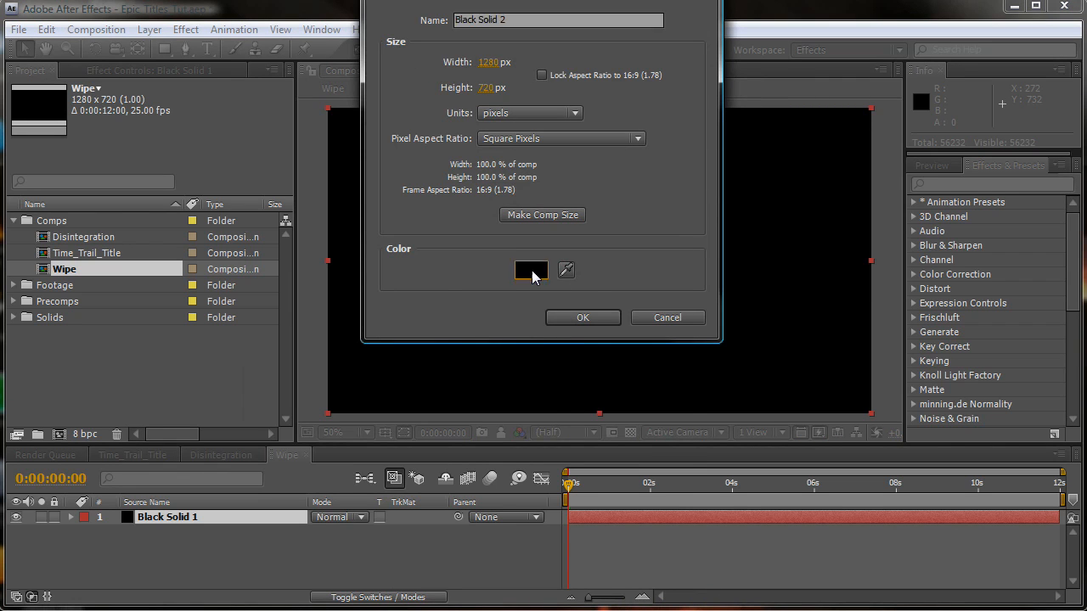
pyautogui.click(337, 351)
pyautogui.moveTo(322, 330); pyautogui.dragTo(216, 214)
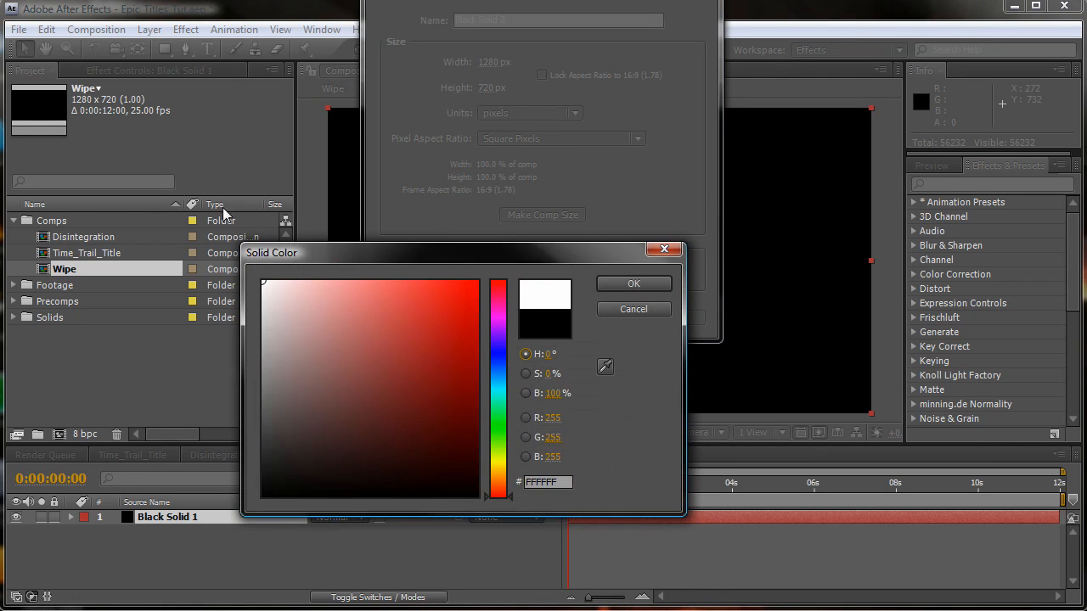
pyautogui.click(633, 284)
pyautogui.click(604, 320)
pyautogui.click(529, 562)
pyautogui.hotkey('ctrl', 's')
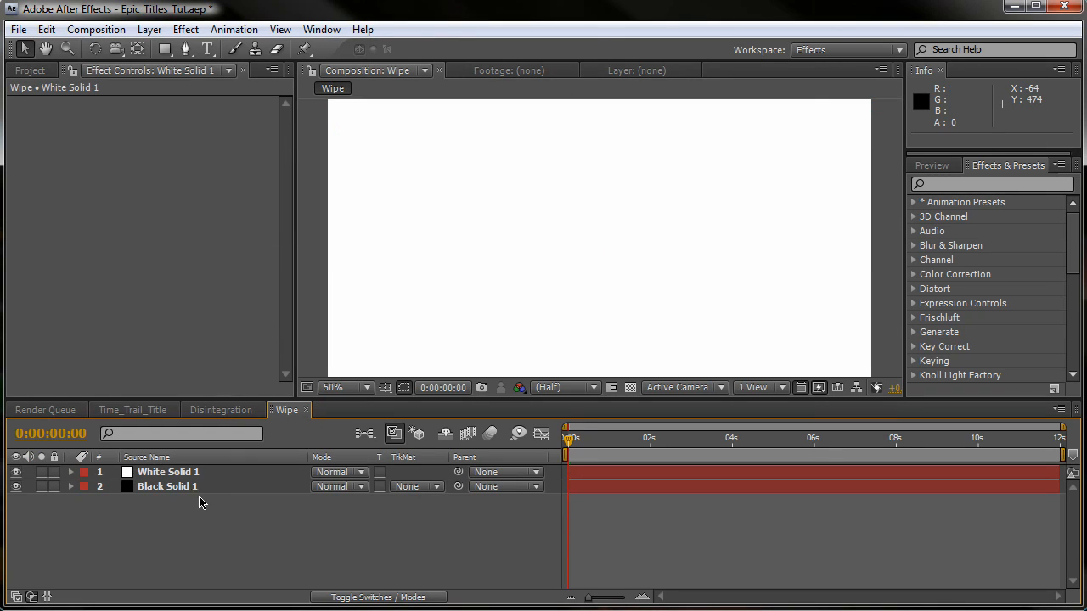
# Duplicate the white solid beneath the black solid and rename the lowest copy BlankWhite
pyautogui.moveTo(181, 473); pyautogui.dragTo(180, 499)
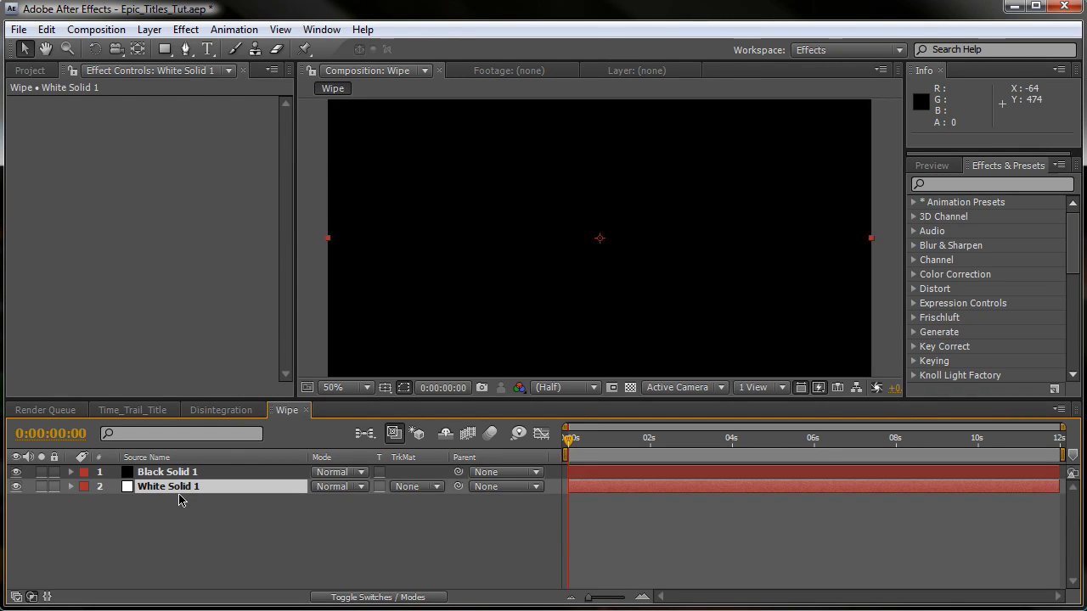
pyautogui.hotkey('ctrl', 'd')
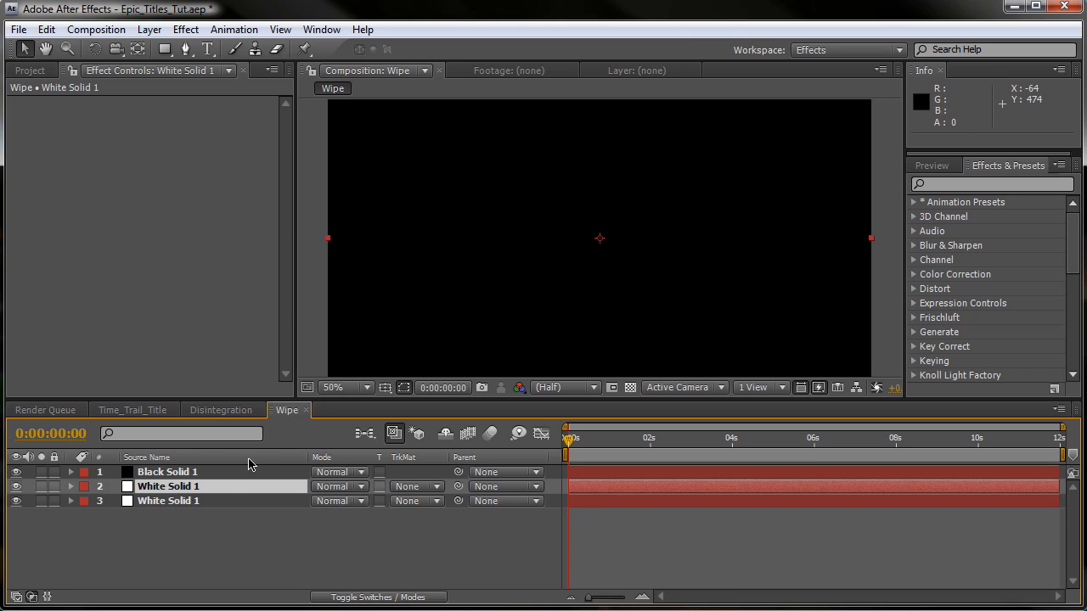
pyautogui.click(168, 501)
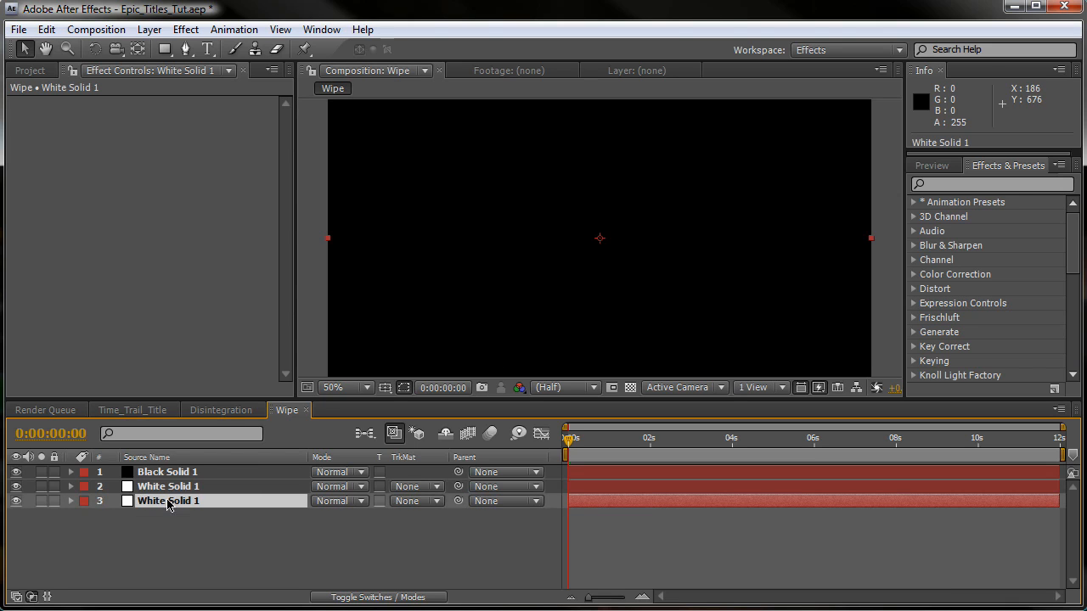
pyautogui.press('Return')
pyautogui.write('Bl')
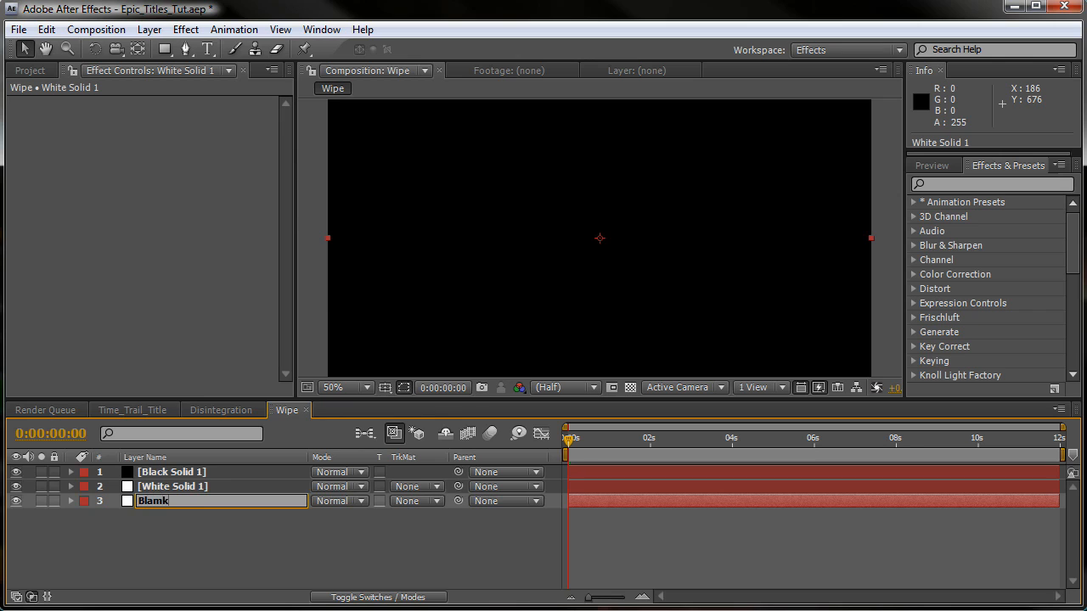
pyautogui.write('ankWhite')
pyautogui.press('Return')
# Rename the middle white solid layer as FractalNoise
pyautogui.click(166, 490)
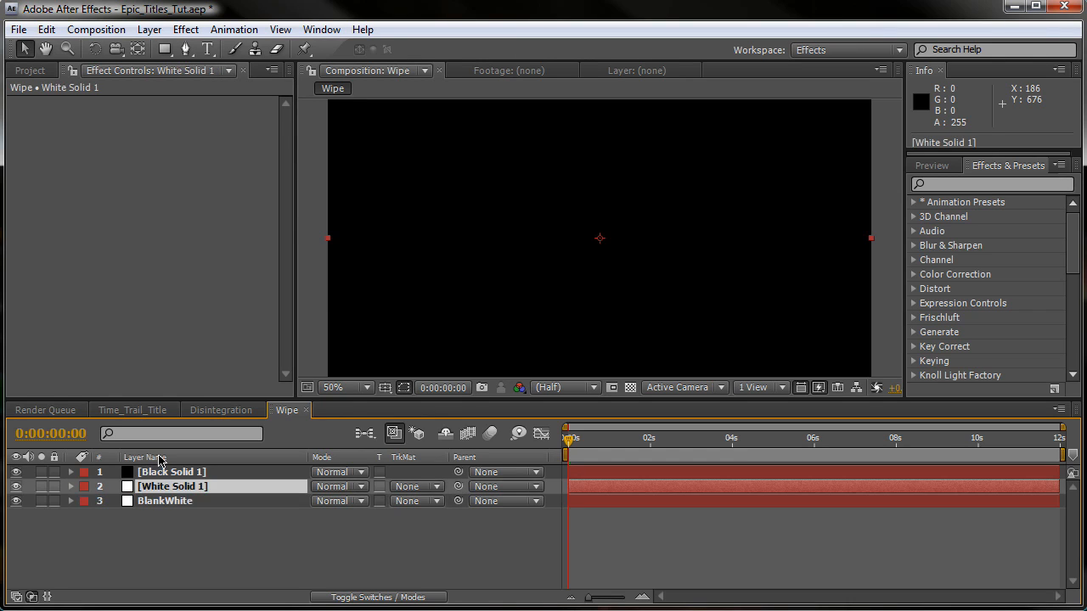
pyautogui.press('Return')
pyautogui.write('Fra')
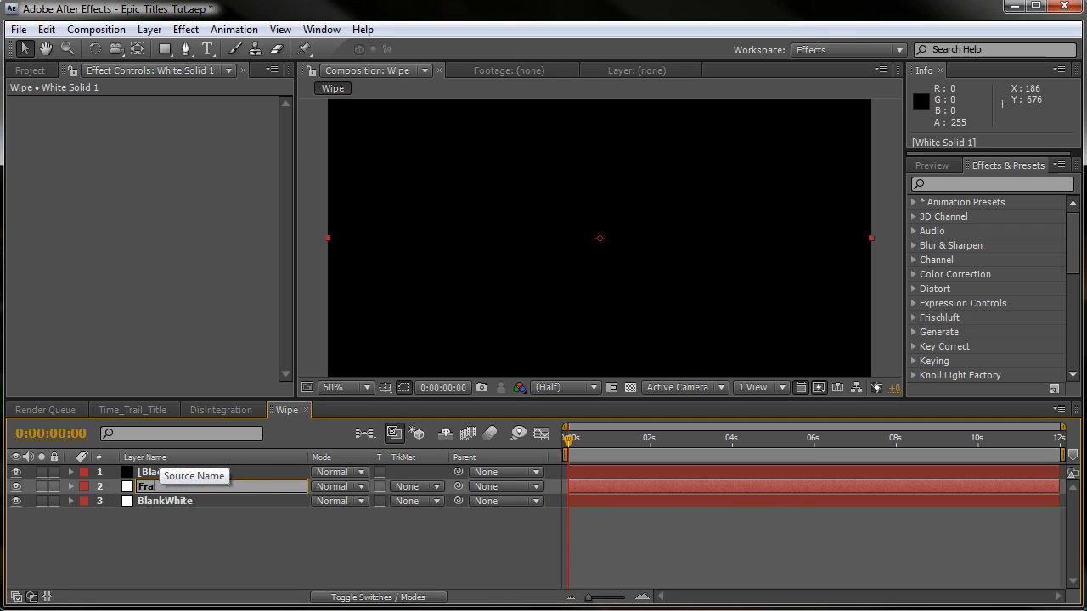
pyautogui.write('ctalNoise')
pyautogui.press('Return')
# Rename the black solid layer as BlackWipe
pyautogui.click(211, 472)
pyautogui.press('Return')
pyautogui.write('Black')
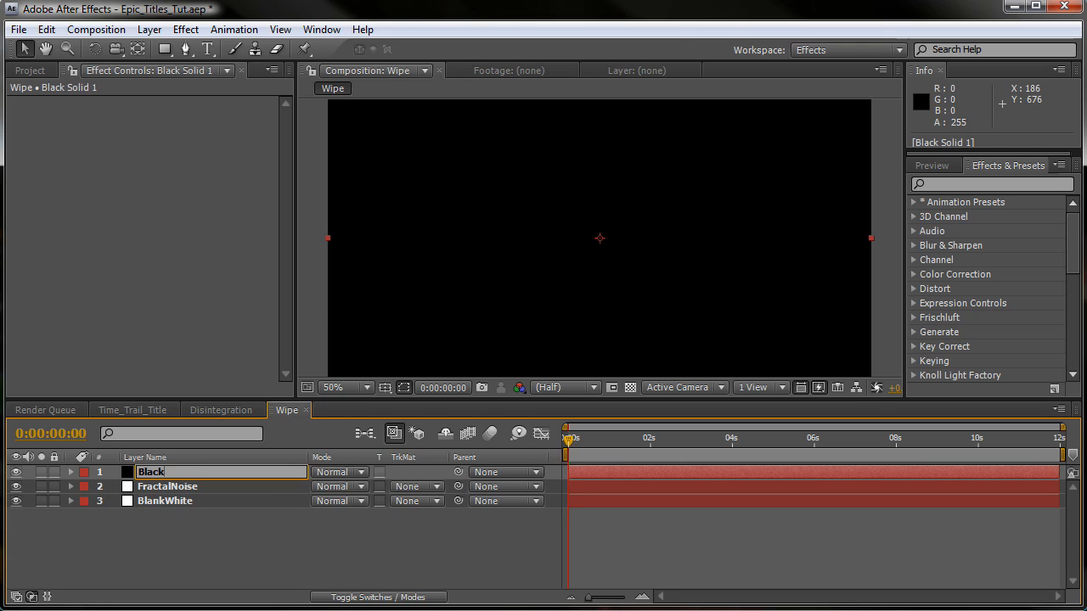
pyautogui.write('Wipe')
pyautogui.press('Return')
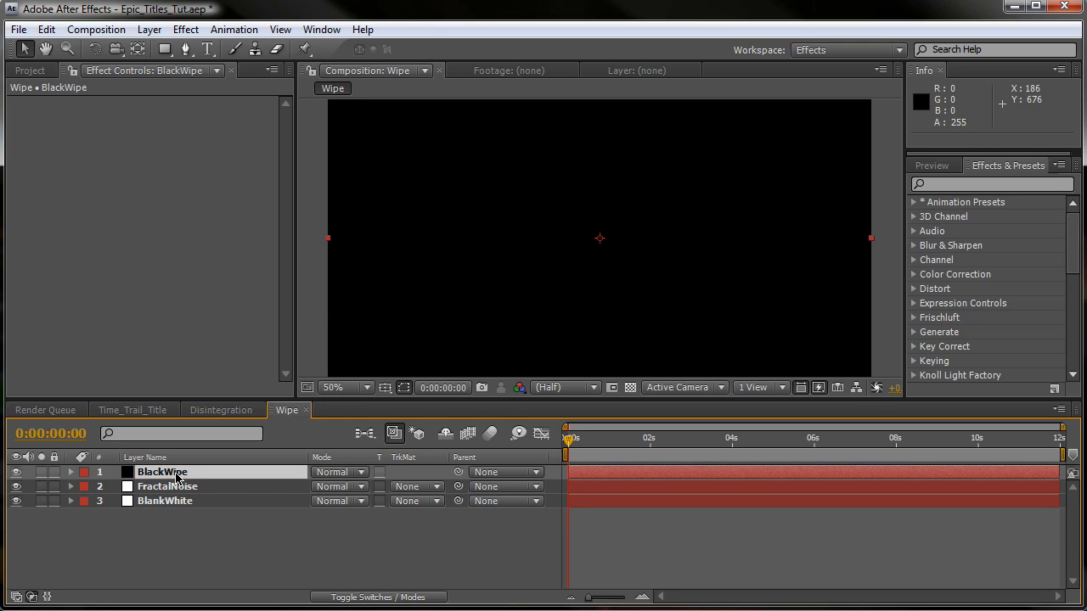
# Apply the Fractal Noise effect to the FractalNoise layer
pyautogui.click(1031, 181)
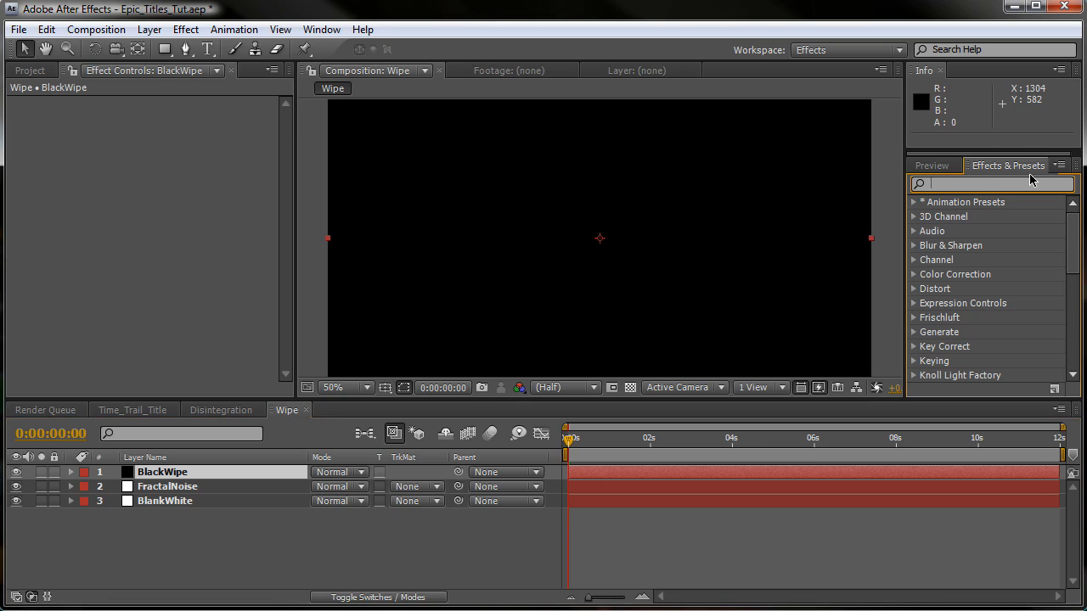
pyautogui.write('fract')
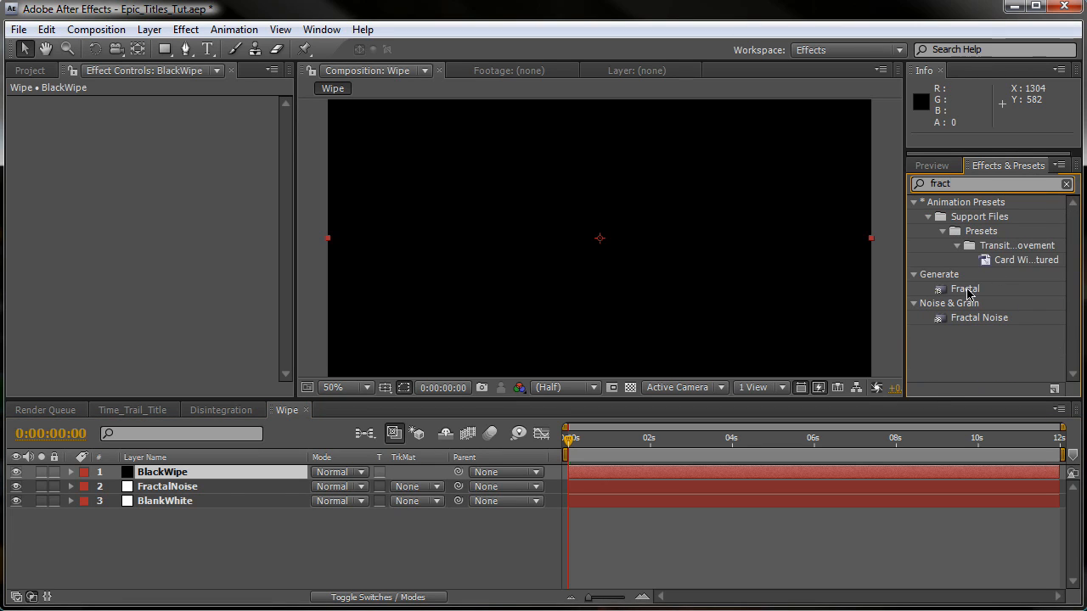
pyautogui.moveTo(976, 317); pyautogui.dragTo(226, 490)
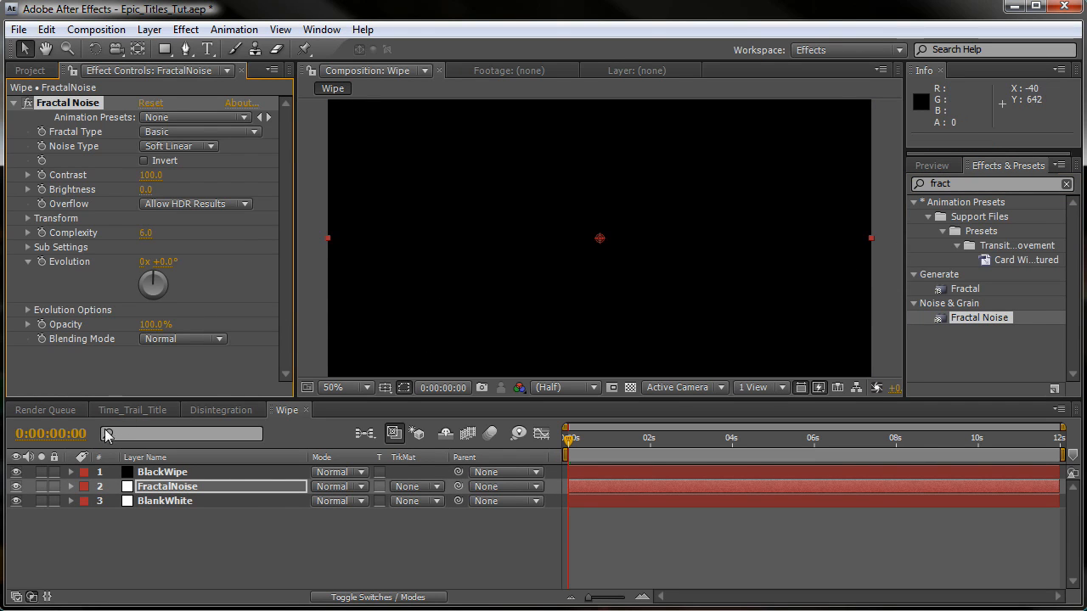
# Solo the FractalNoise layer and set its Fractal Noise contrast to 144 and brightness to 10
pyautogui.click(41, 487)
pyautogui.moveTo(512, 290)
pyautogui.mouseDown()
pyautogui.moveTo(514, 281)
pyautogui.moveTo(515, 293)
pyautogui.mouseUp()
pyautogui.moveTo(155, 191); pyautogui.dragTo(188, 180)
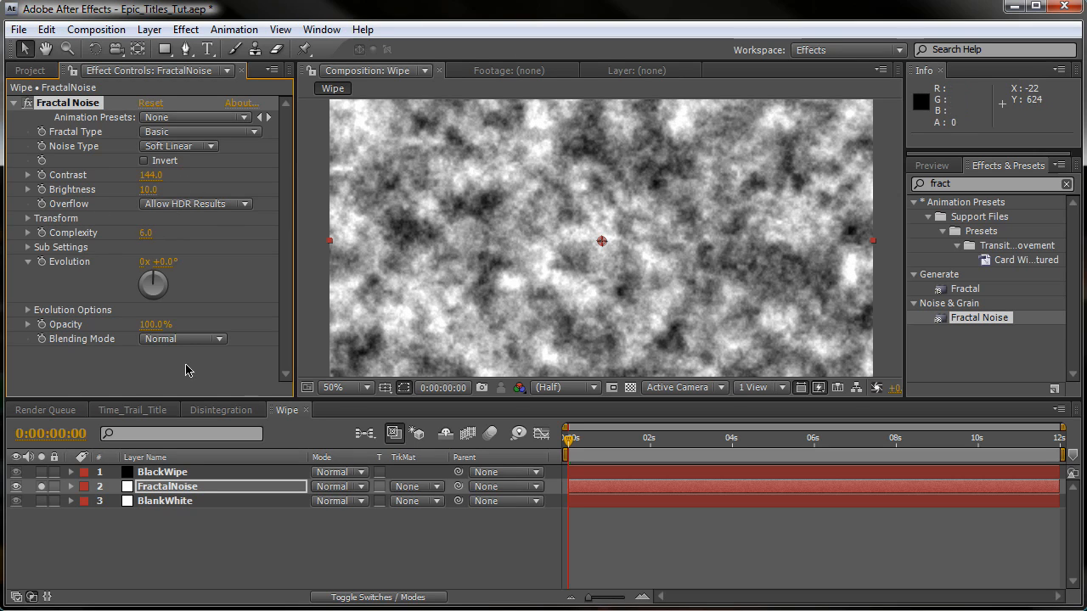
pyautogui.click(13, 103)
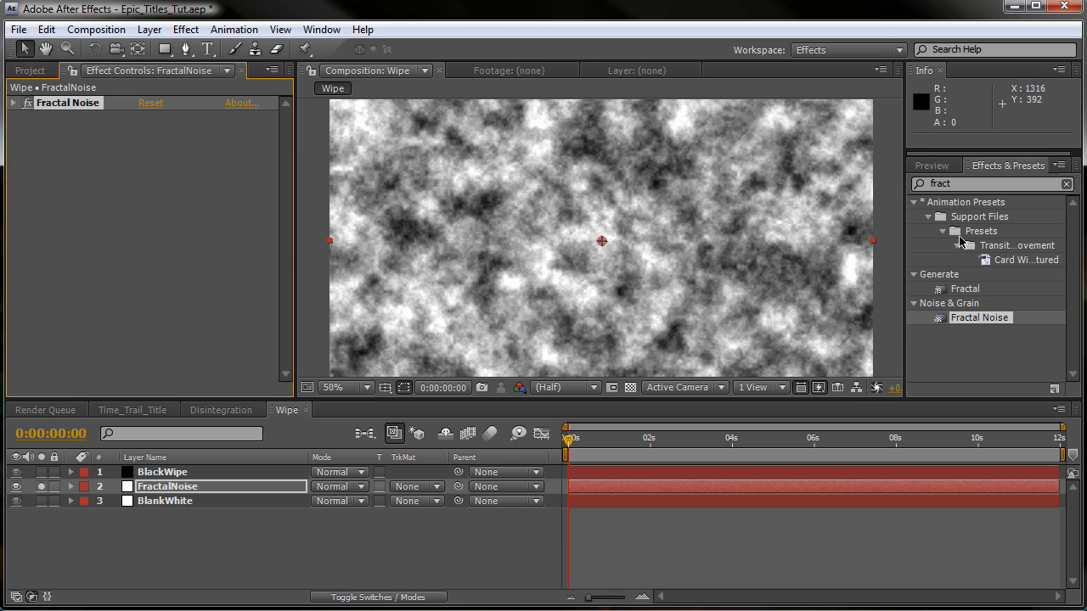
# Apply the Linear Wipe transition effect to the FractalNoise layer with a wipe angle of 270° and completion at 0%
pyautogui.click(963, 184)
pyautogui.write('linear')
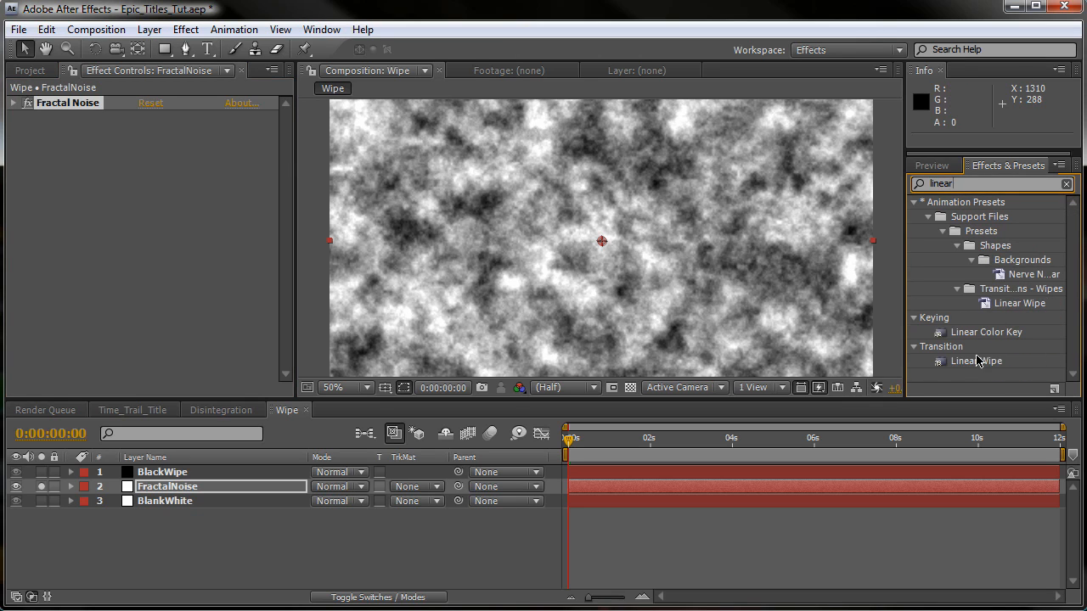
pyautogui.moveTo(976, 361); pyautogui.dragTo(144, 221)
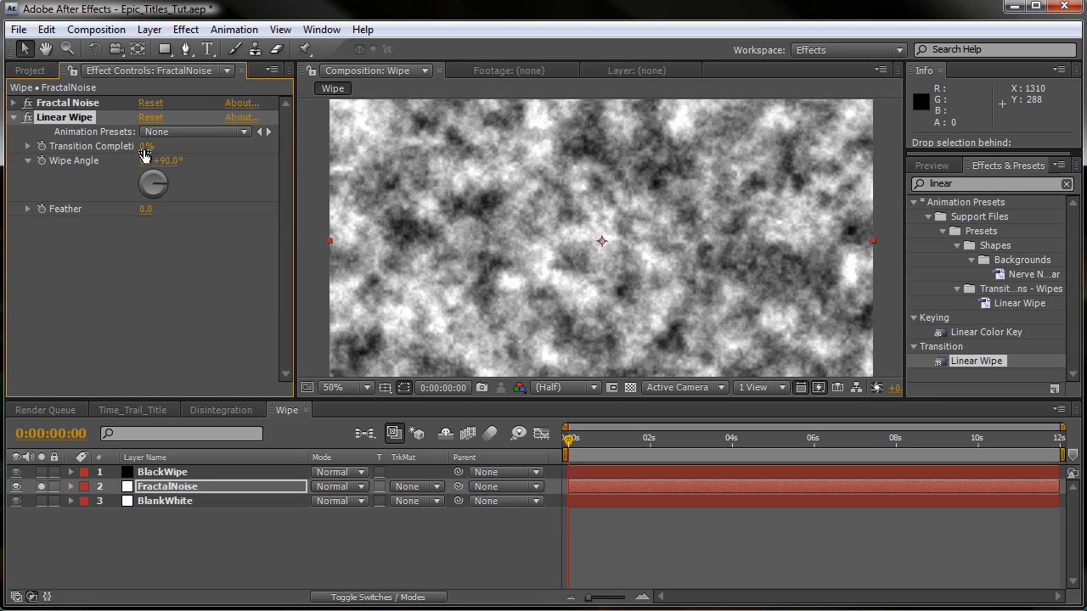
pyautogui.moveTo(143, 146); pyautogui.dragTo(110, 201)
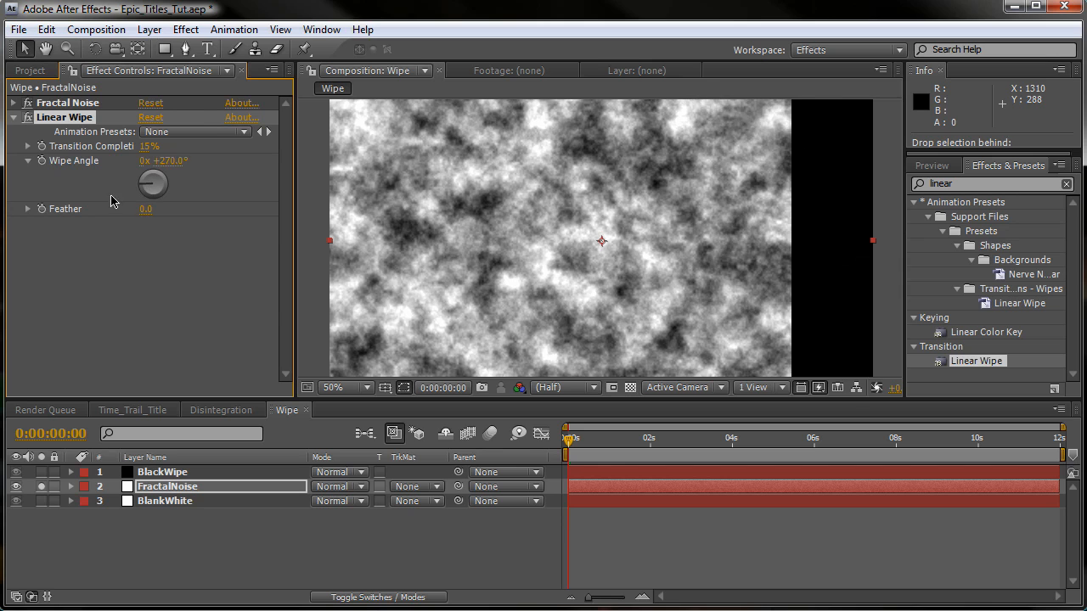
pyautogui.moveTo(146, 152); pyautogui.dragTo(127, 196)
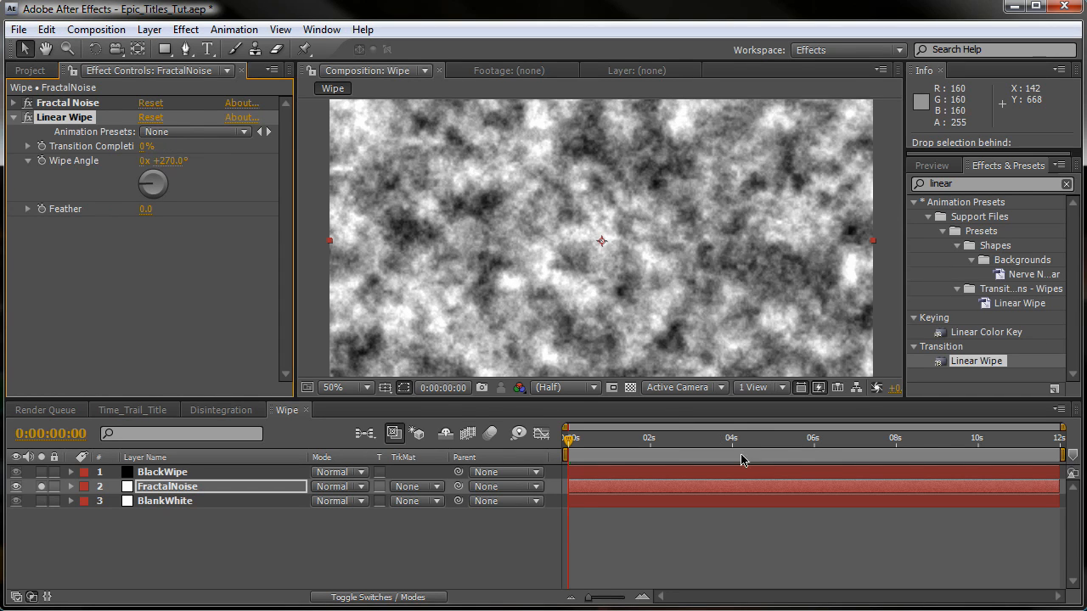
# Set a Linear Wipe Transition Completion keyframe of 0% at 5 seconds on the FractalNoise layer
pyautogui.moveTo(803, 447); pyautogui.dragTo(773, 447)
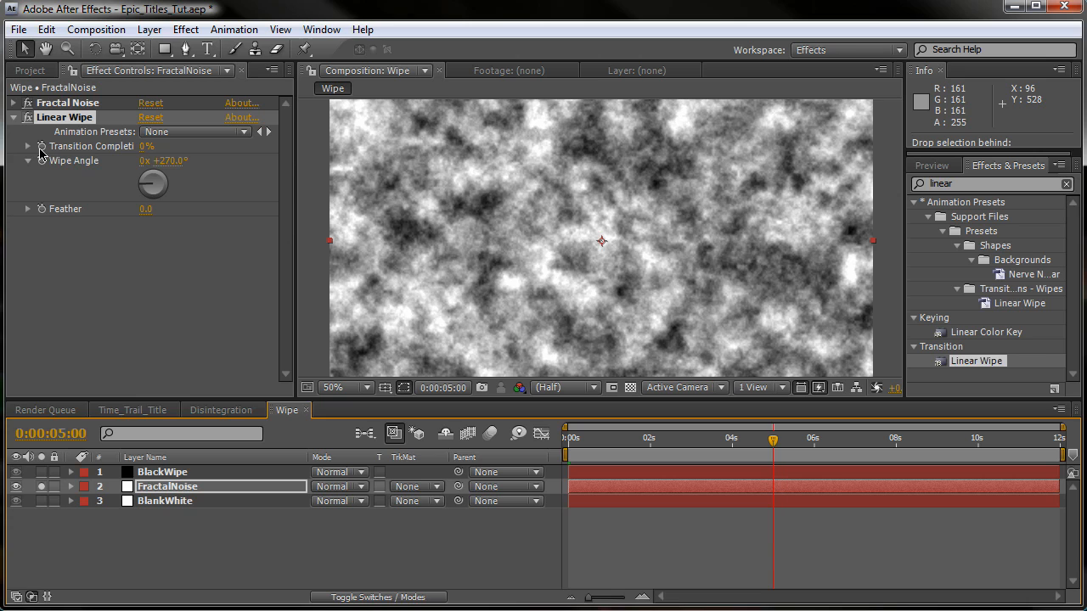
pyautogui.click(42, 147)
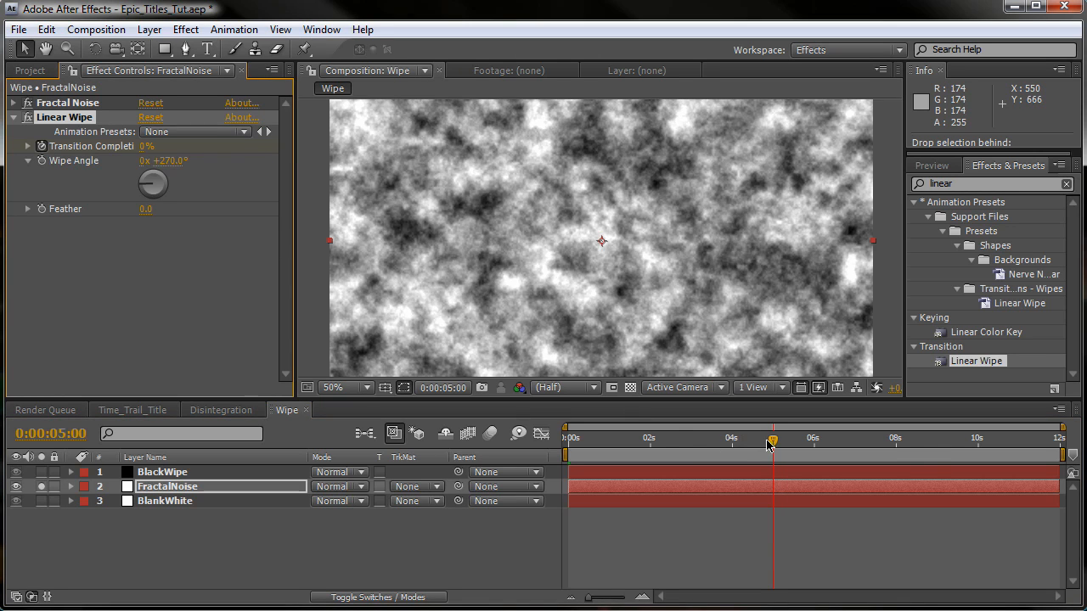
# Add a Linear Wipe Transition Completion keyframe of 100% at 10 seconds on the FractalNoise layer
pyautogui.moveTo(777, 443); pyautogui.dragTo(981, 445)
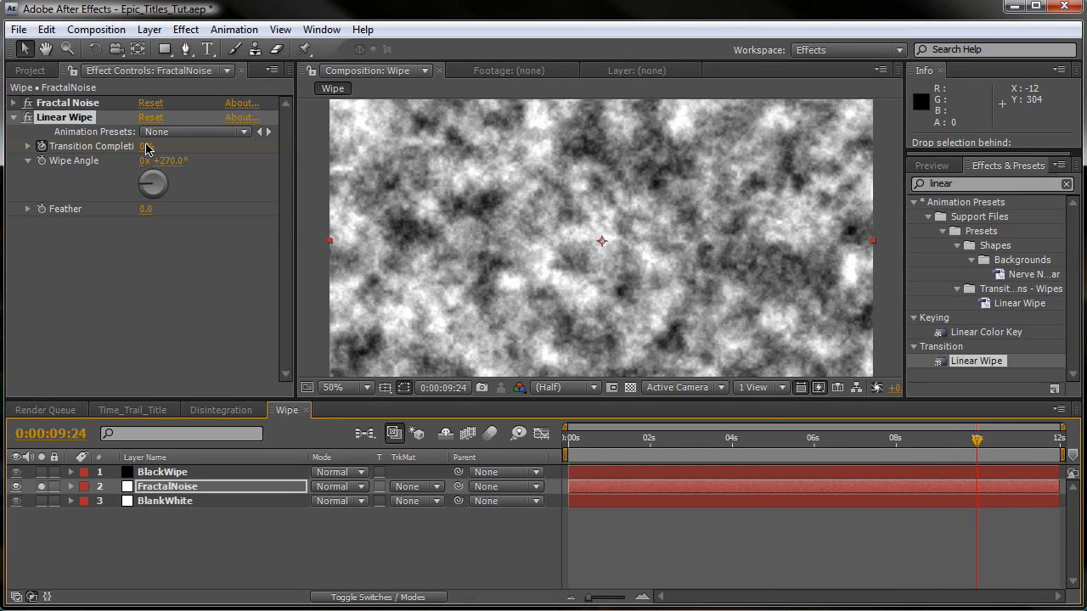
pyautogui.press('pagedown')
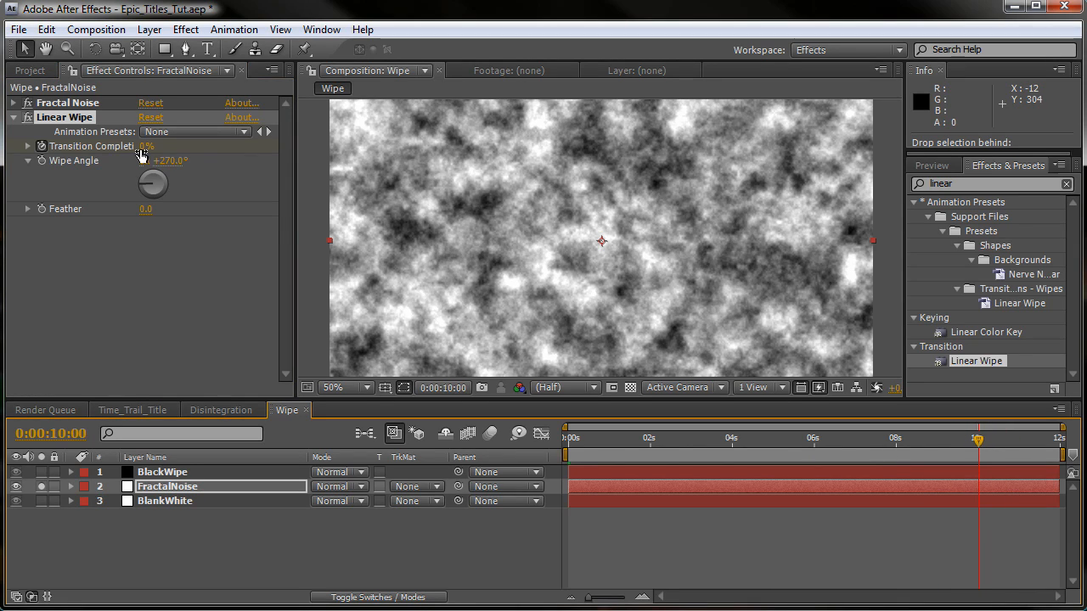
pyautogui.moveTo(142, 146); pyautogui.dragTo(270, 153)
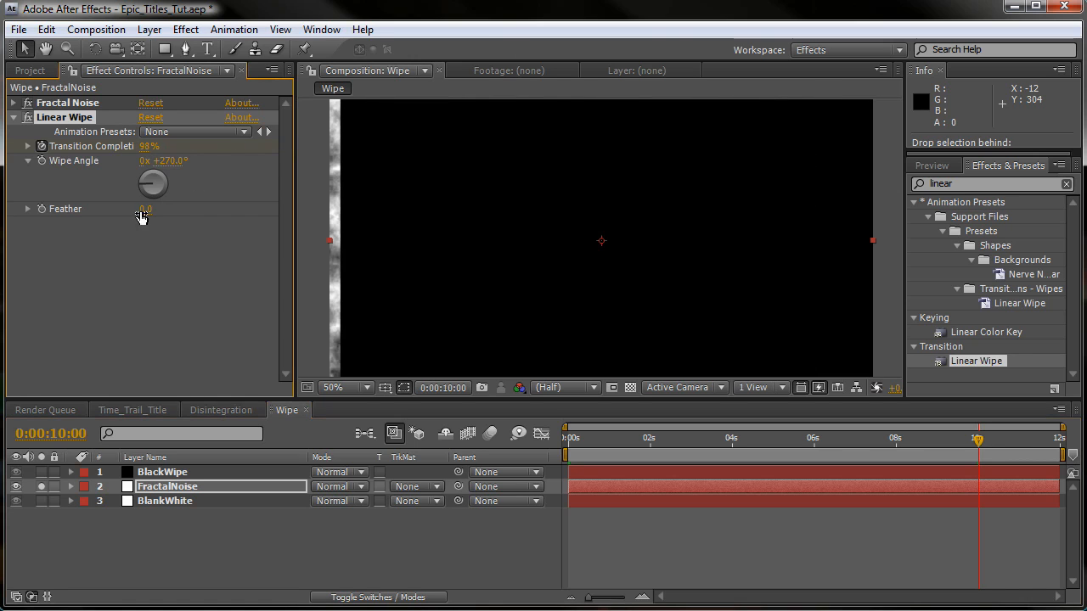
pyautogui.moveTo(146, 147); pyautogui.dragTo(161, 147)
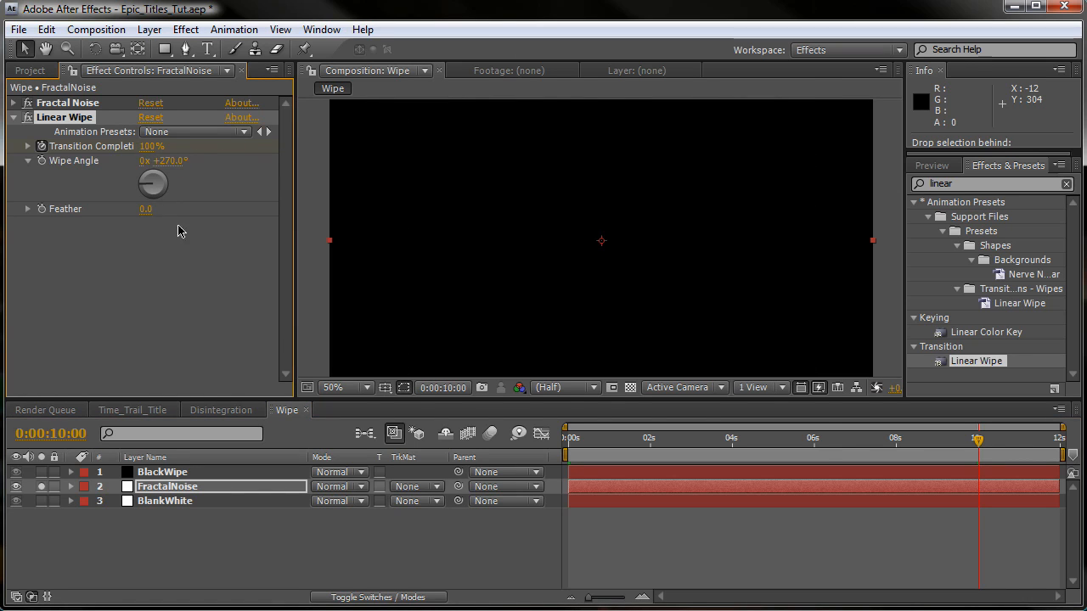
# Set the FractalNoise layer's Linear Wipe feather to 96 and save the project
pyautogui.moveTo(830, 437); pyautogui.dragTo(820, 437)
pyautogui.moveTo(148, 211); pyautogui.dragTo(231, 208)
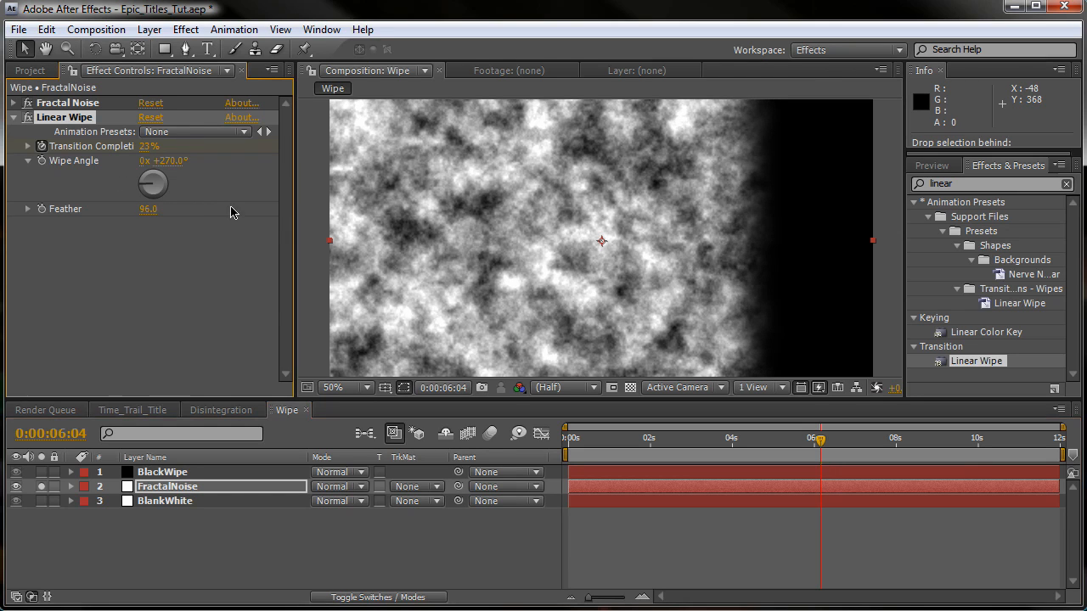
pyautogui.hotkey('ctrl', 's')
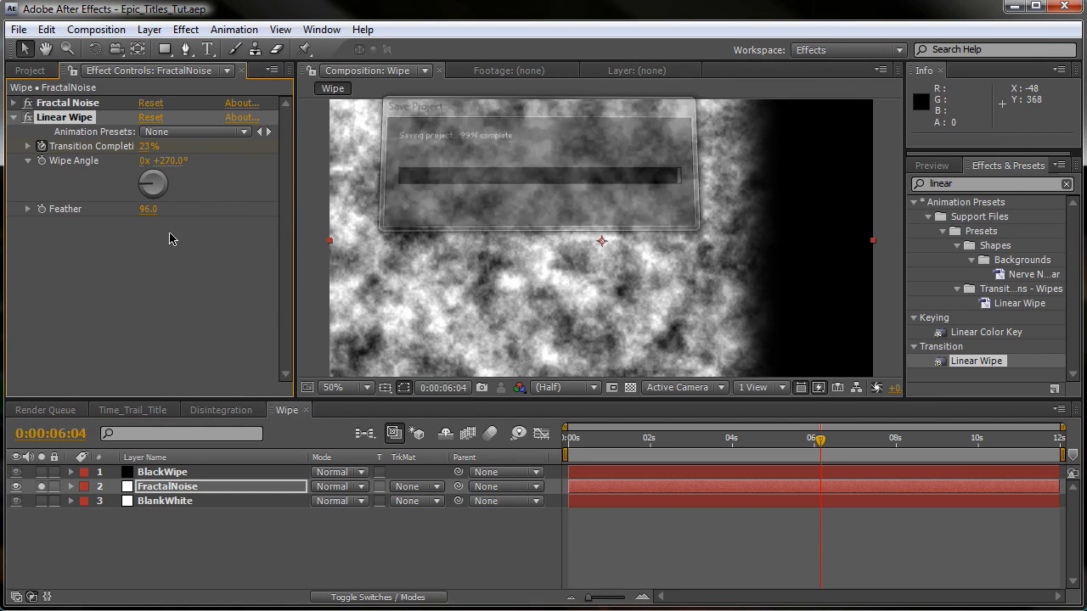
pyautogui.click(13, 117)
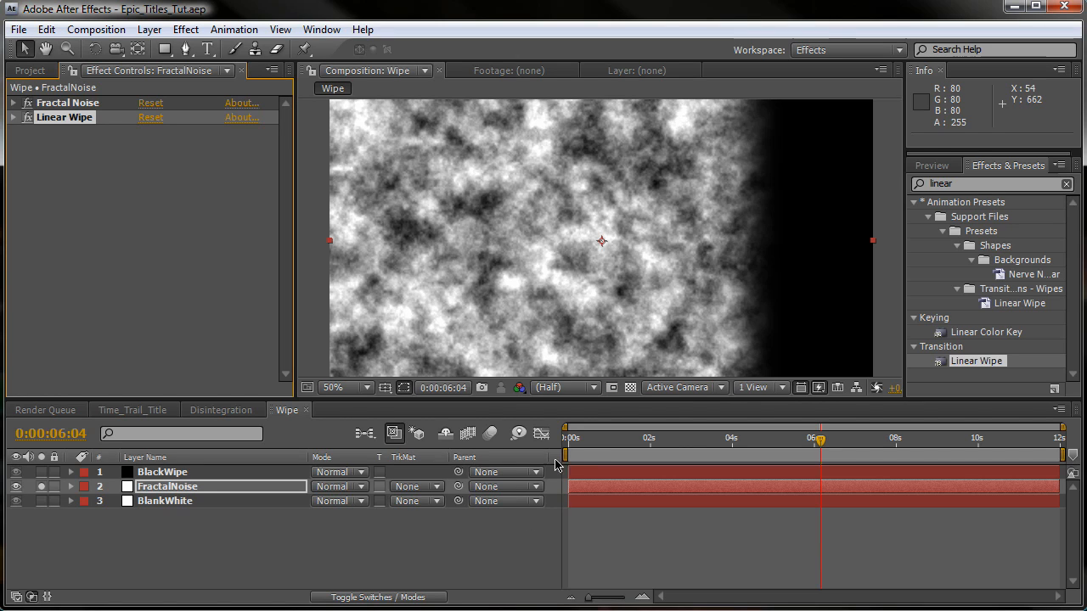
# Apply Easy Ease to both Transition Completion keyframes on the FractalNoise layer
pyautogui.click(582, 444)
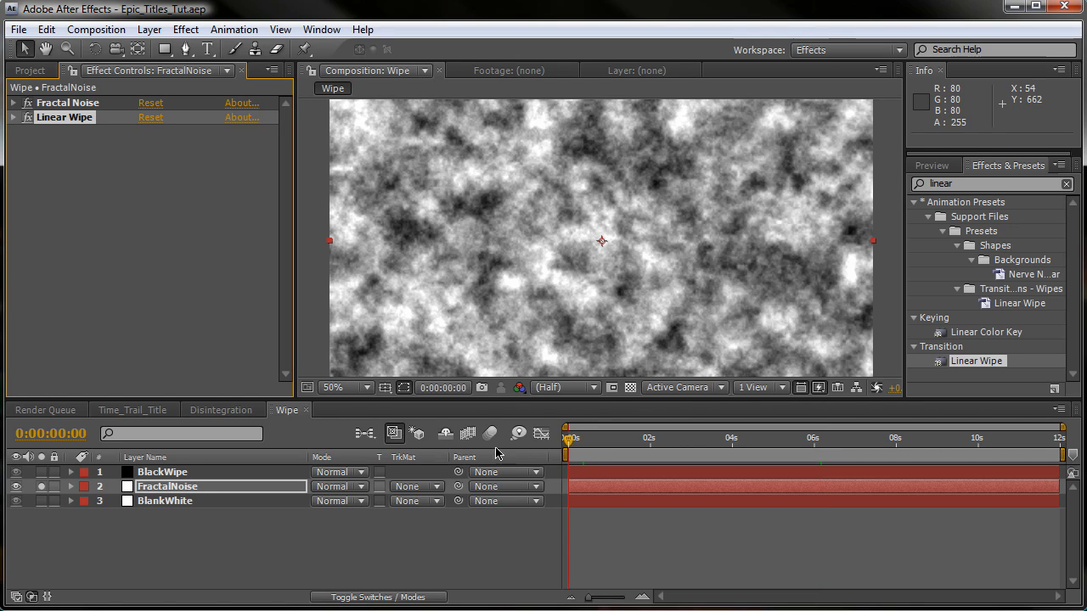
pyautogui.press('u')
pyautogui.click(40, 515)
pyautogui.moveTo(724, 515); pyautogui.dragTo(982, 523)
pyautogui.rightClick(979, 516)
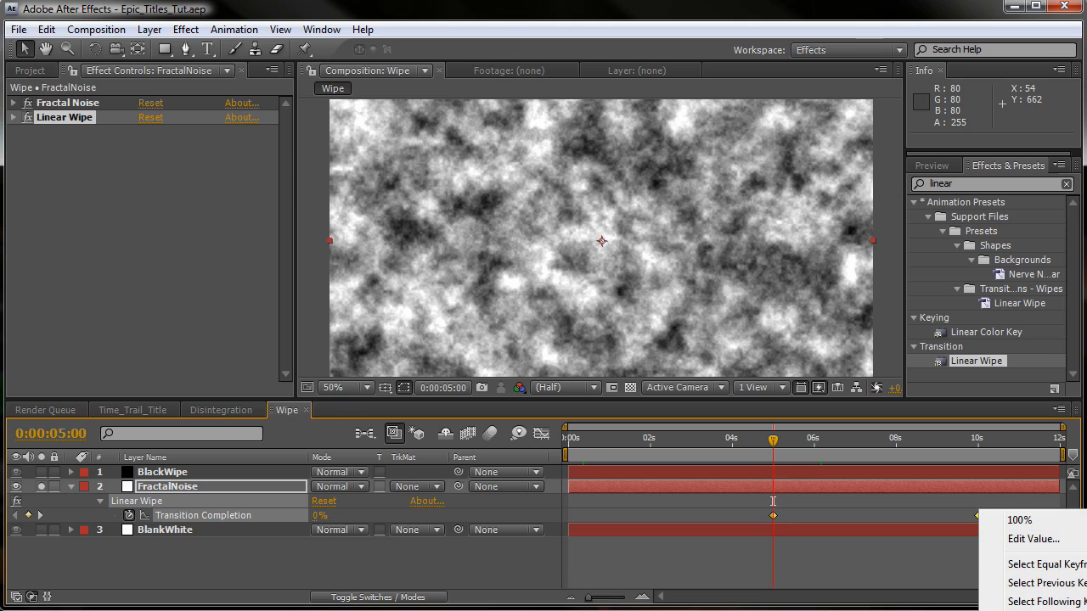
pyautogui.moveTo(1031, 610)
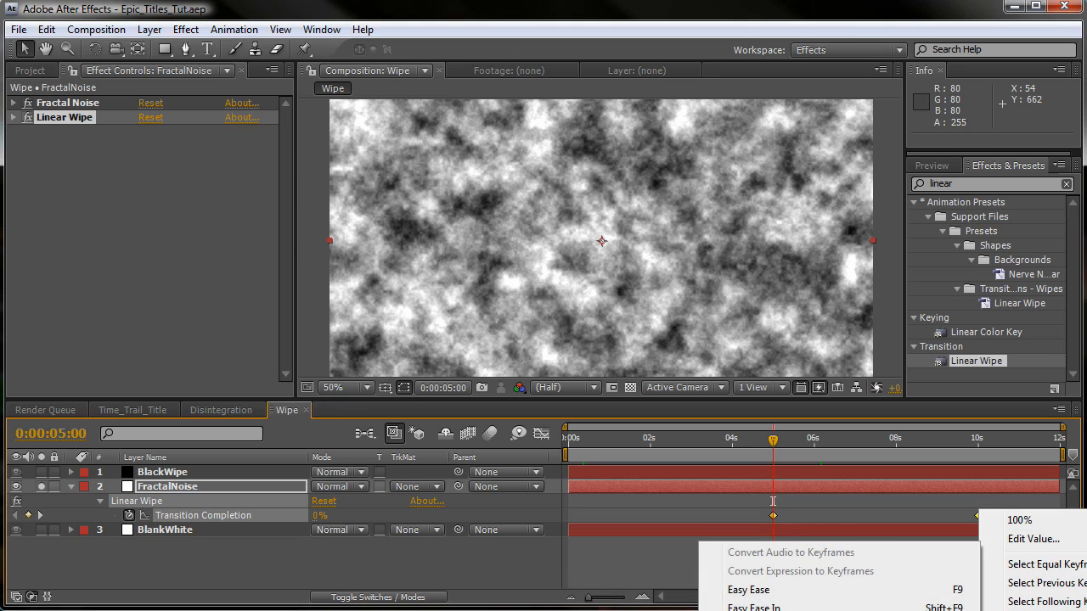
pyautogui.click(771, 591)
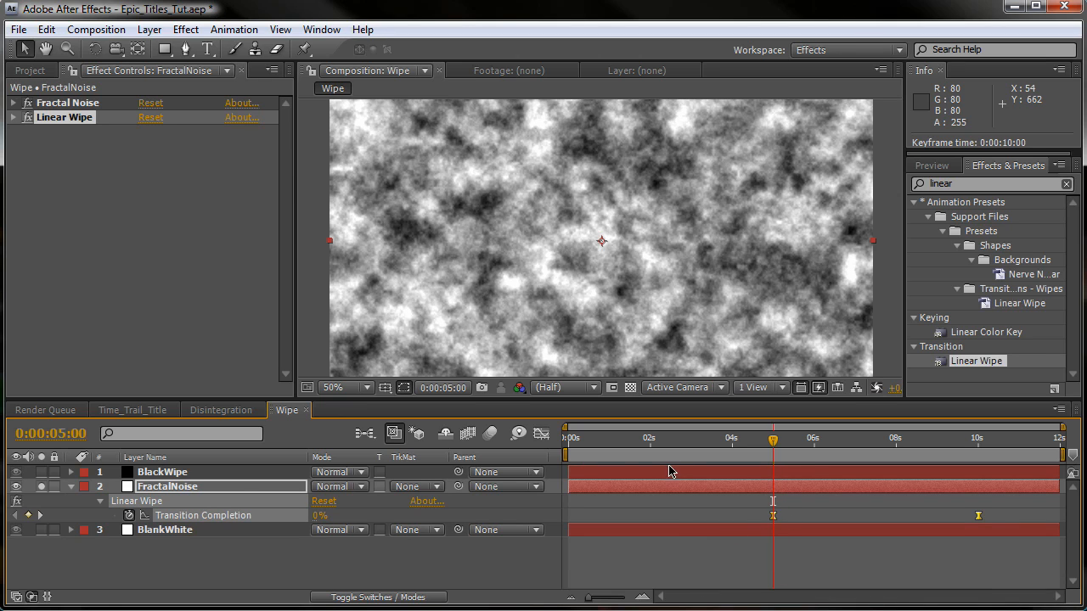
# Copy the keyframed Linear Wipe effect from the FractalNoise layer and paste it onto the BlackWipe layer
pyautogui.click(205, 490)
pyautogui.press('u')
pyautogui.press('y')
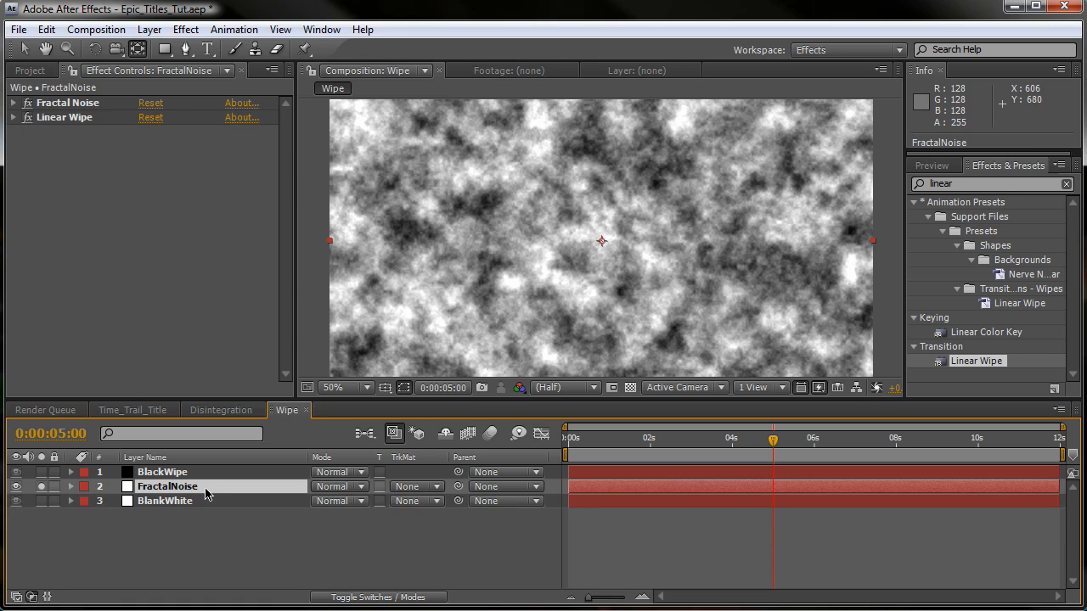
pyautogui.press('u')
pyautogui.click(94, 500)
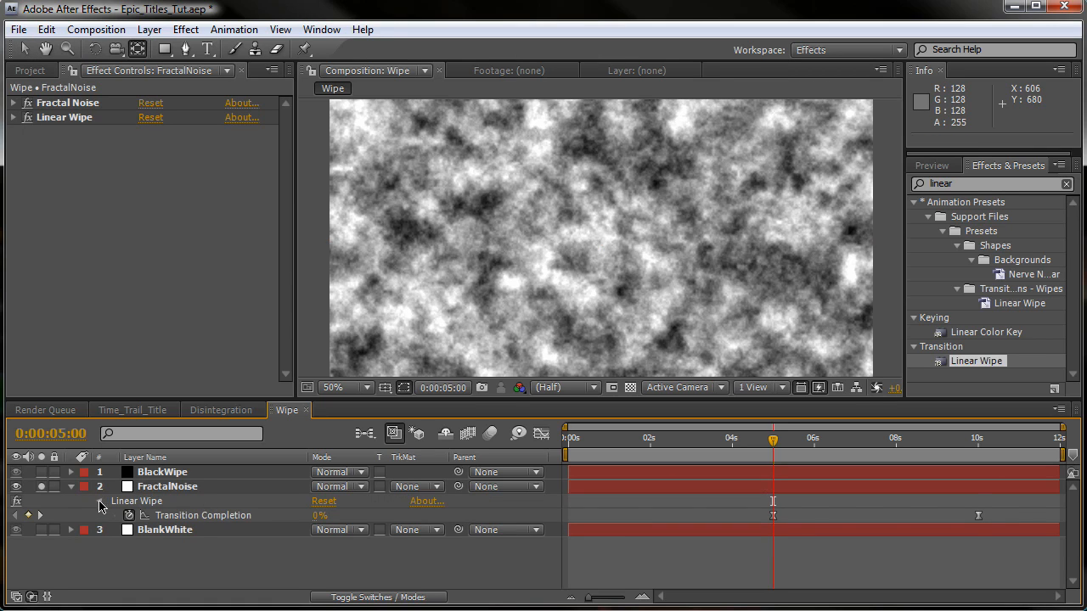
pyautogui.click(99, 501)
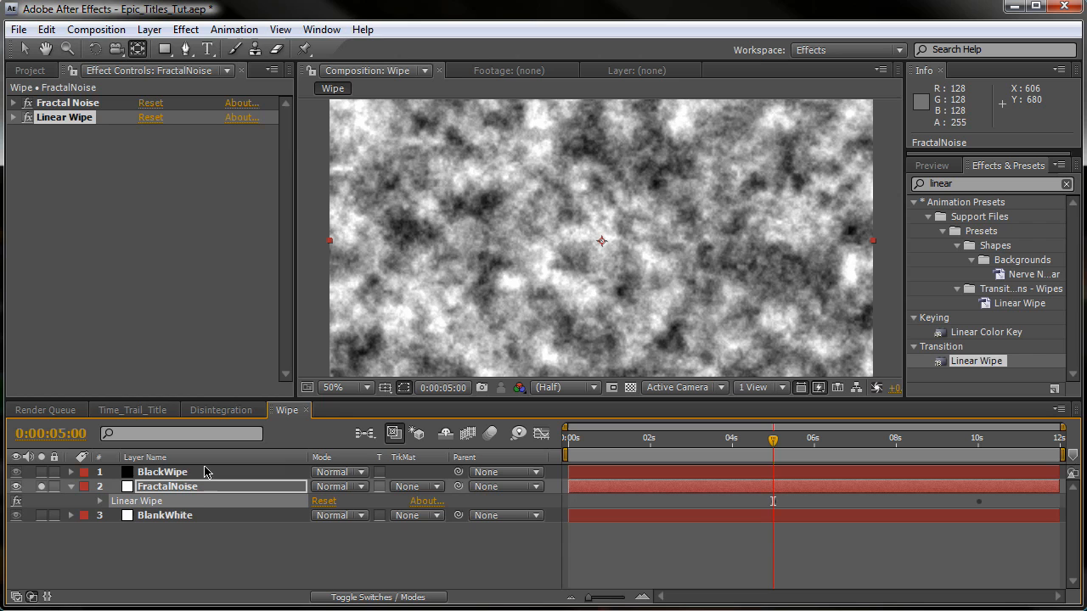
pyautogui.click(47, 29)
pyautogui.click(75, 133)
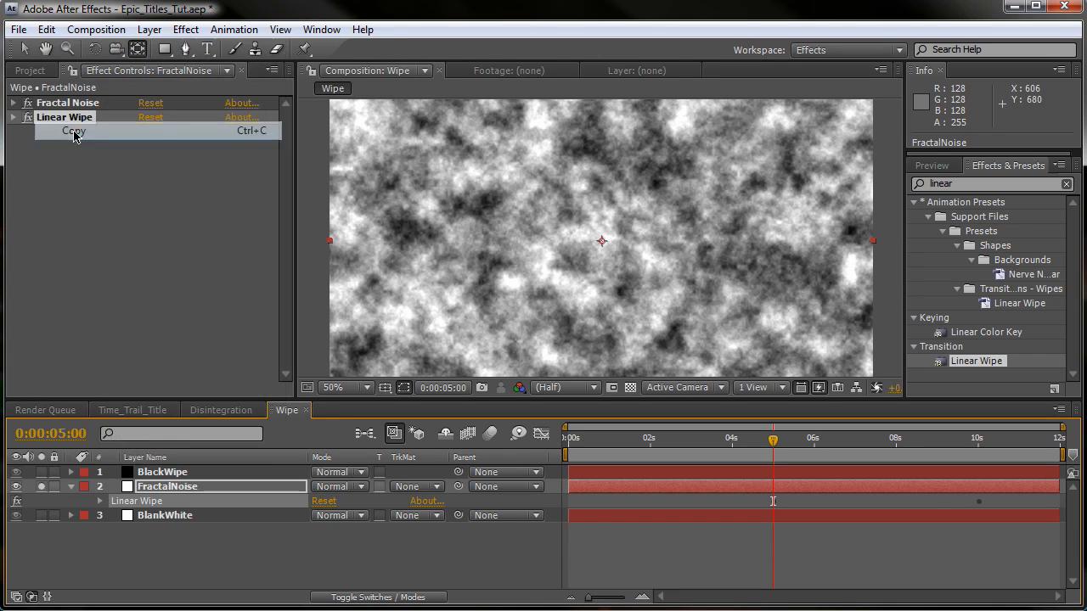
pyautogui.click(161, 472)
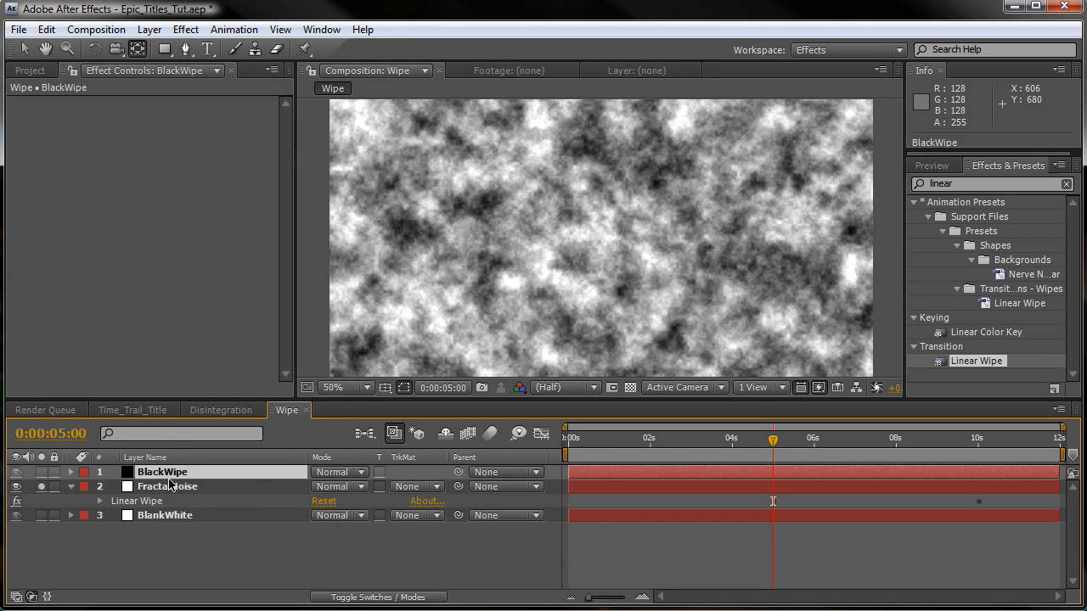
pyautogui.click(46, 29)
pyautogui.click(74, 168)
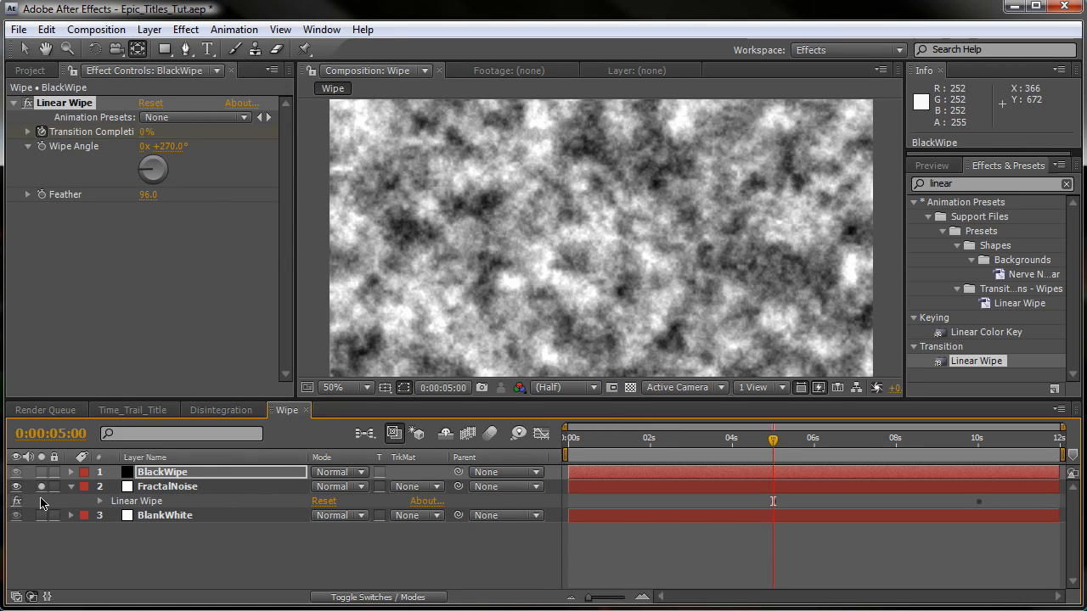
# Unsolo the FractalNoise layer and preview the combined wipe up to 0:00:07:11
pyautogui.click(42, 488)
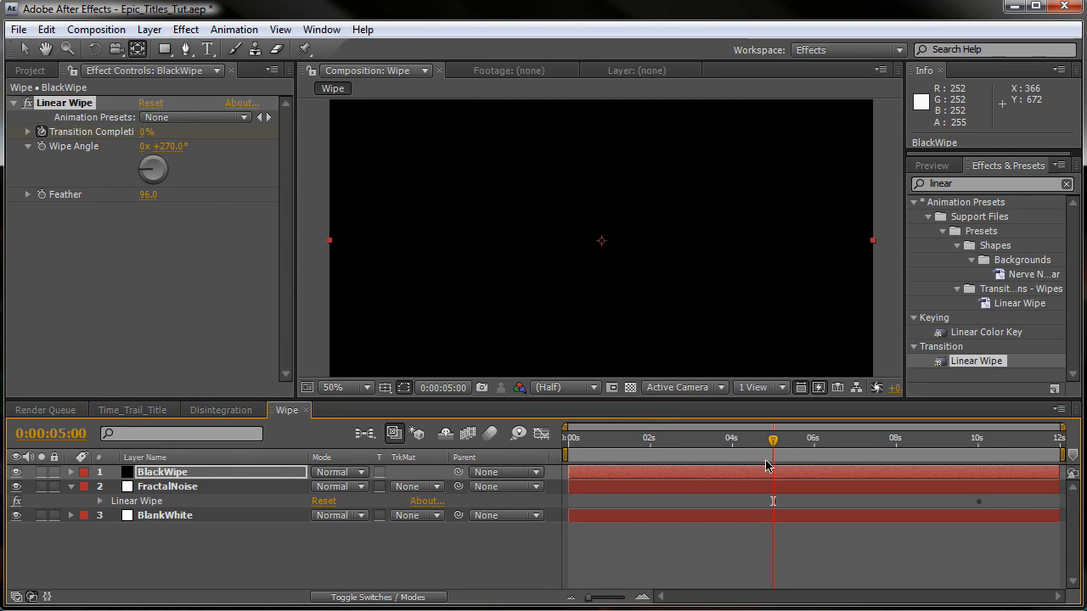
pyautogui.moveTo(772, 440); pyautogui.dragTo(873, 438)
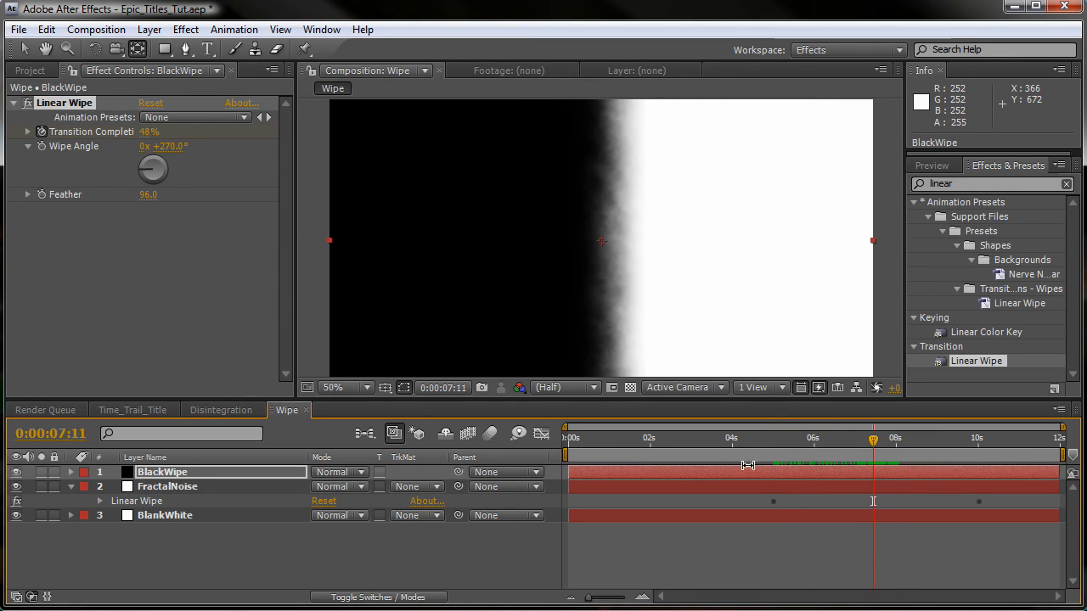
pyautogui.click(187, 474)
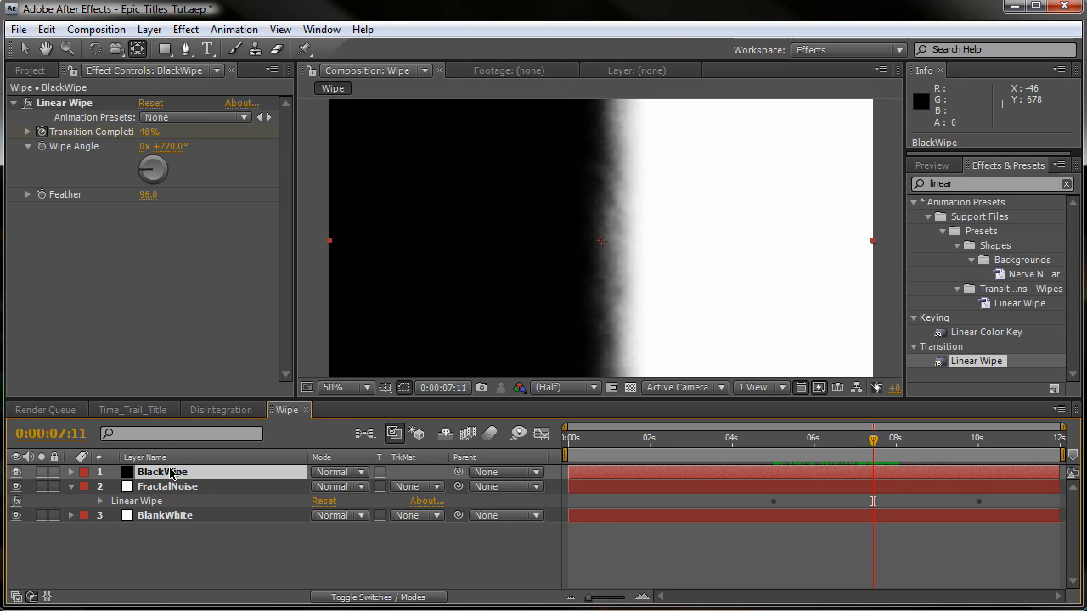
pyautogui.click(70, 488)
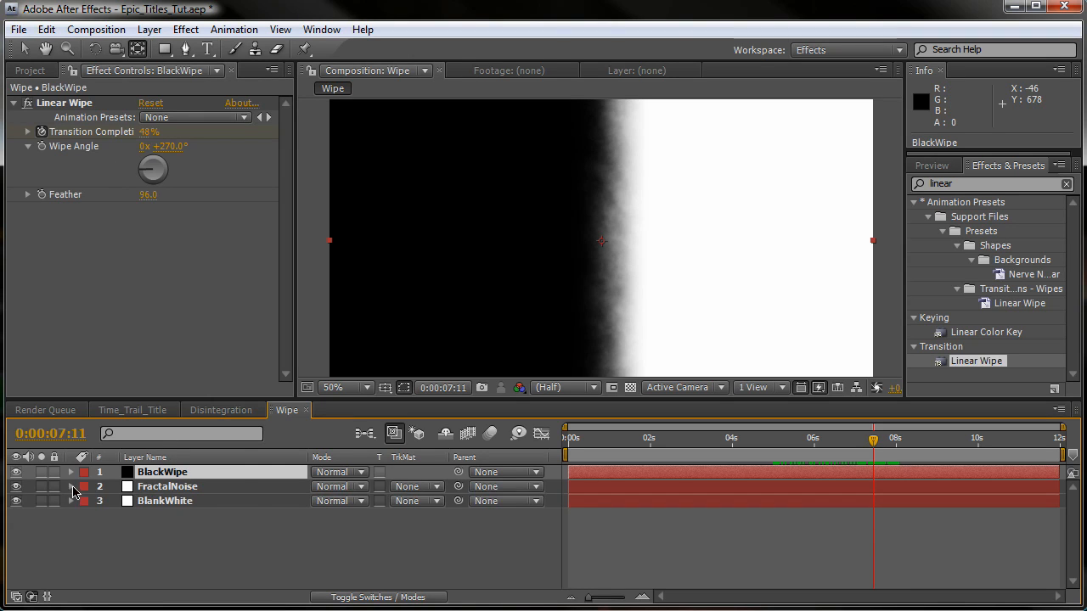
# Set BlackWipe's Linear Wipe feather to 206 and add a Transition Completion keyframe of 54% at 0:00:07:14
pyautogui.press('u')
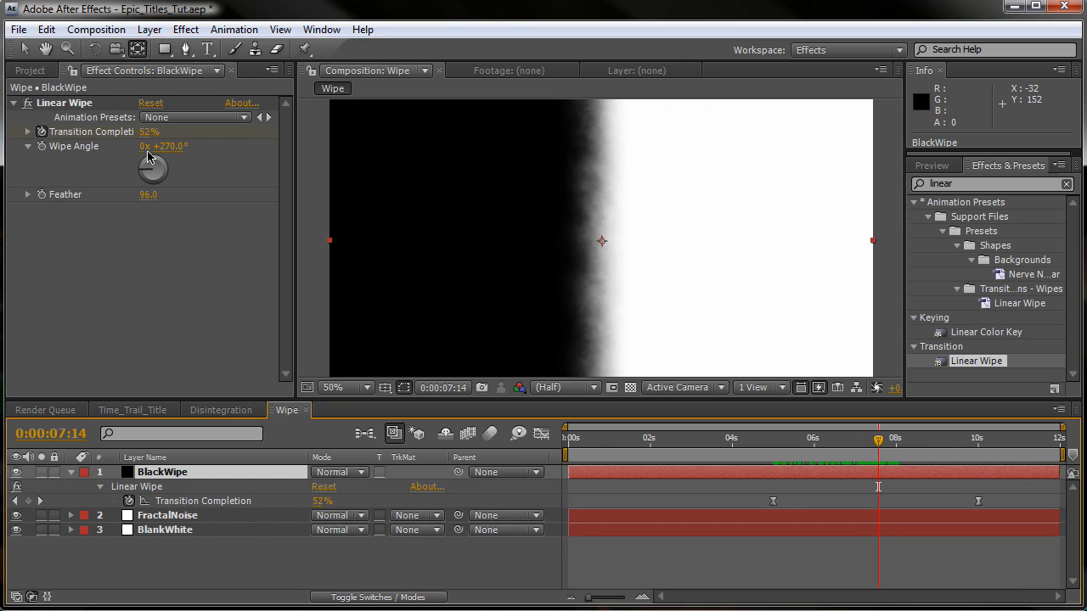
pyautogui.moveTo(149, 194); pyautogui.dragTo(247, 203)
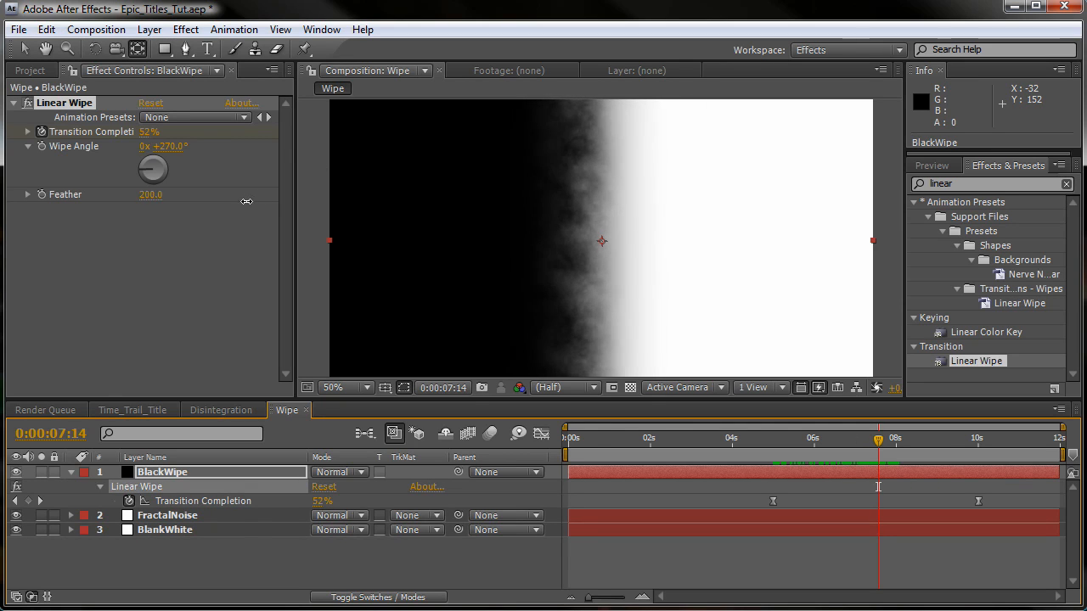
pyautogui.moveTo(145, 131); pyautogui.dragTo(635, 387)
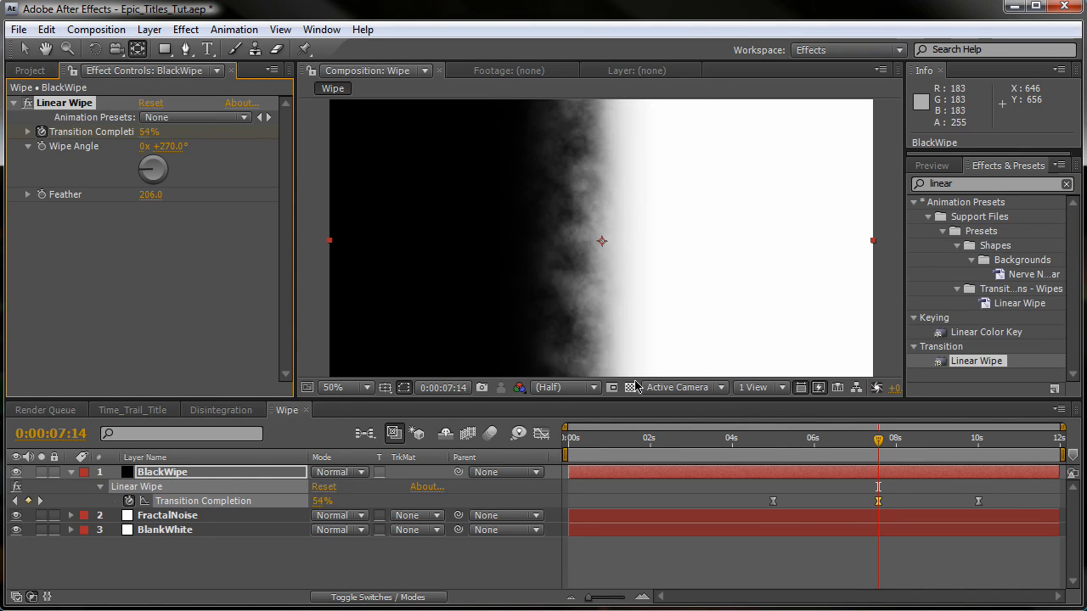
pyautogui.moveTo(866, 463); pyautogui.dragTo(881, 440)
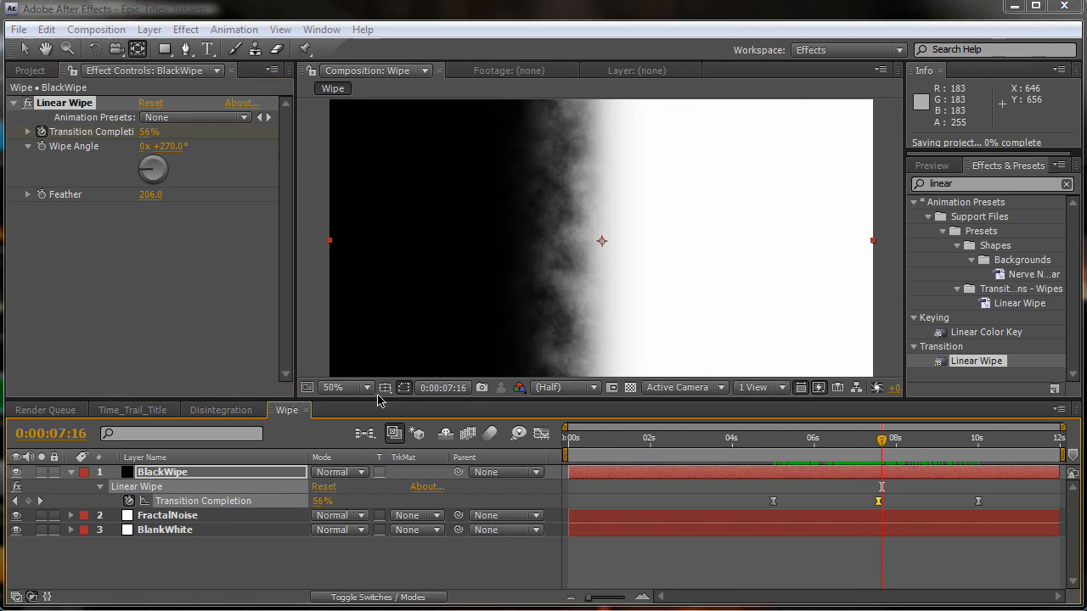
pyautogui.click(70, 473)
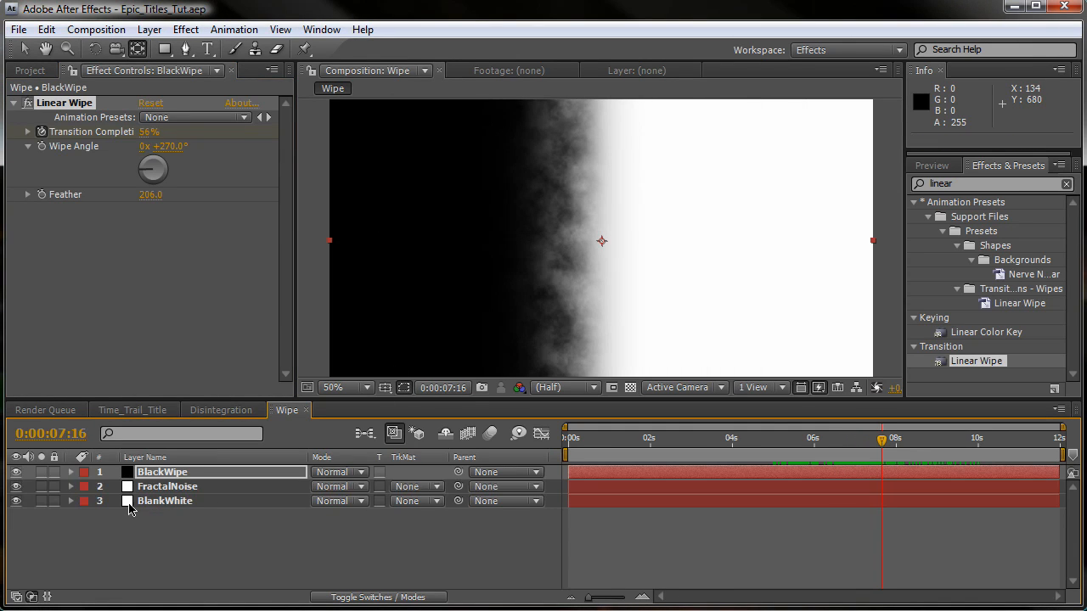
# Raise the FractalNoise layer's Fractal Noise contrast to 221 and lower its brightness while checking the wipe edge
pyautogui.click(153, 486)
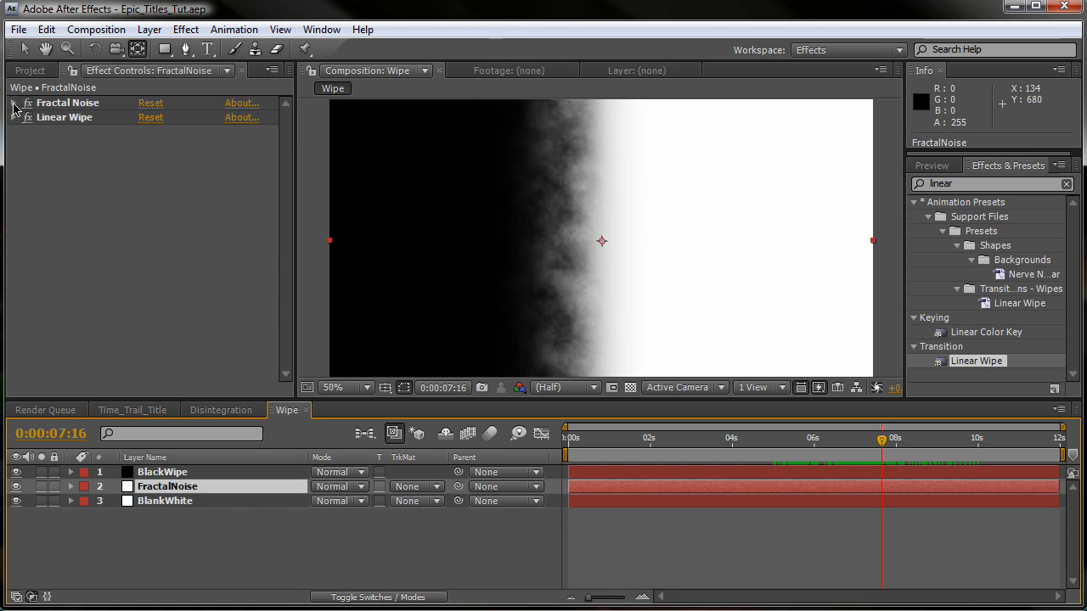
pyautogui.click(13, 103)
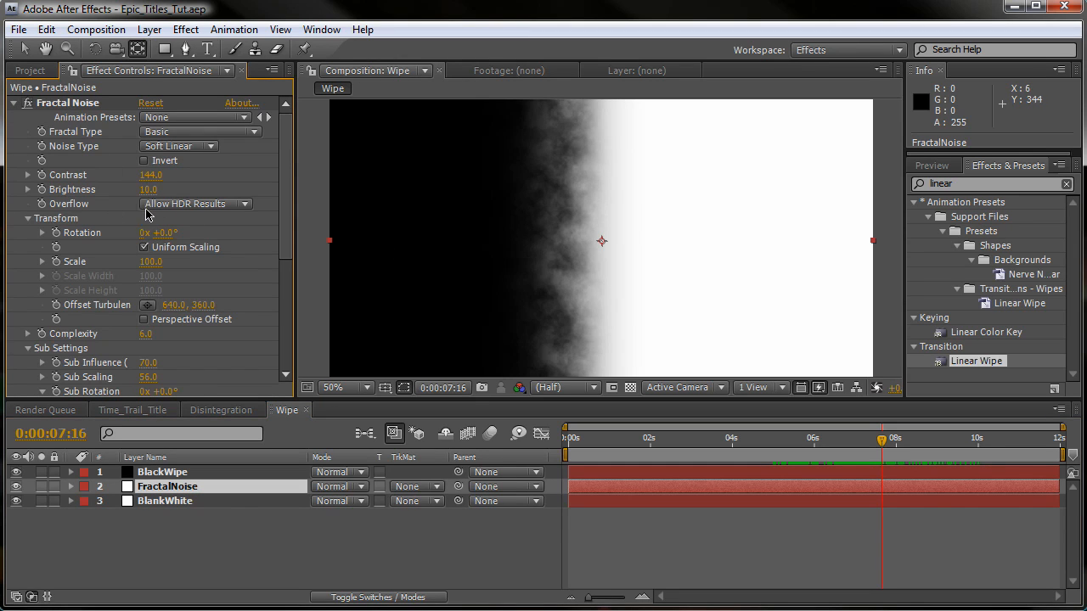
pyautogui.scroll(1, 544, 223)
pyautogui.press('space')
pyautogui.moveTo(503, 240); pyautogui.dragTo(533, 257)
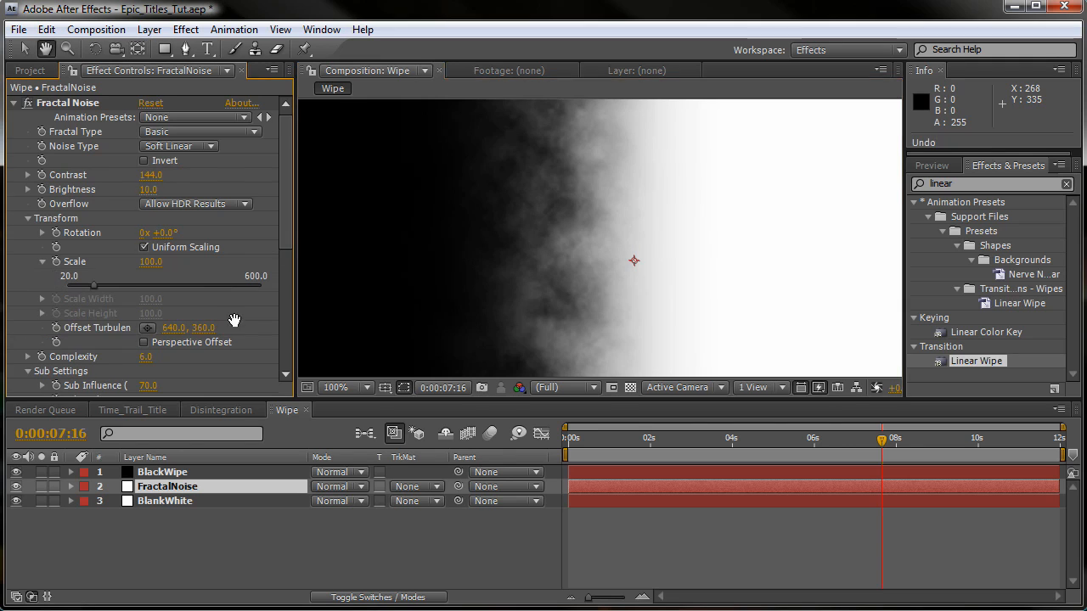
pyautogui.moveTo(150, 175)
pyautogui.mouseDown()
pyautogui.moveTo(180, 177)
pyautogui.moveTo(170, 190)
pyautogui.moveTo(141, 190)
pyautogui.mouseUp()
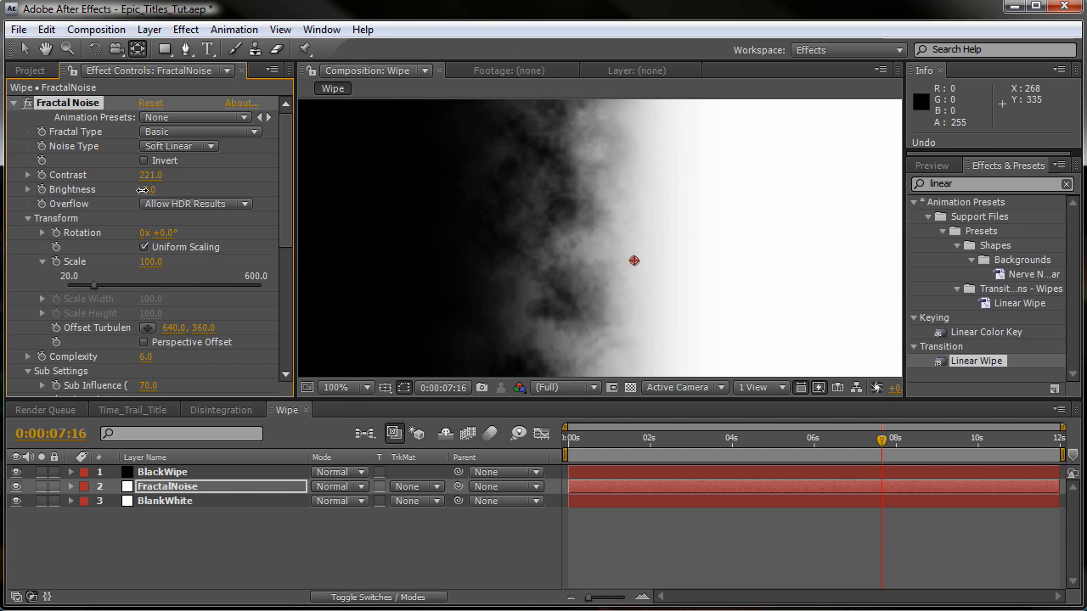
# Animate the Fractal Noise evolution on the FractalNoise layer with the expression time*200
pyautogui.scroll(-10, 208, 203)
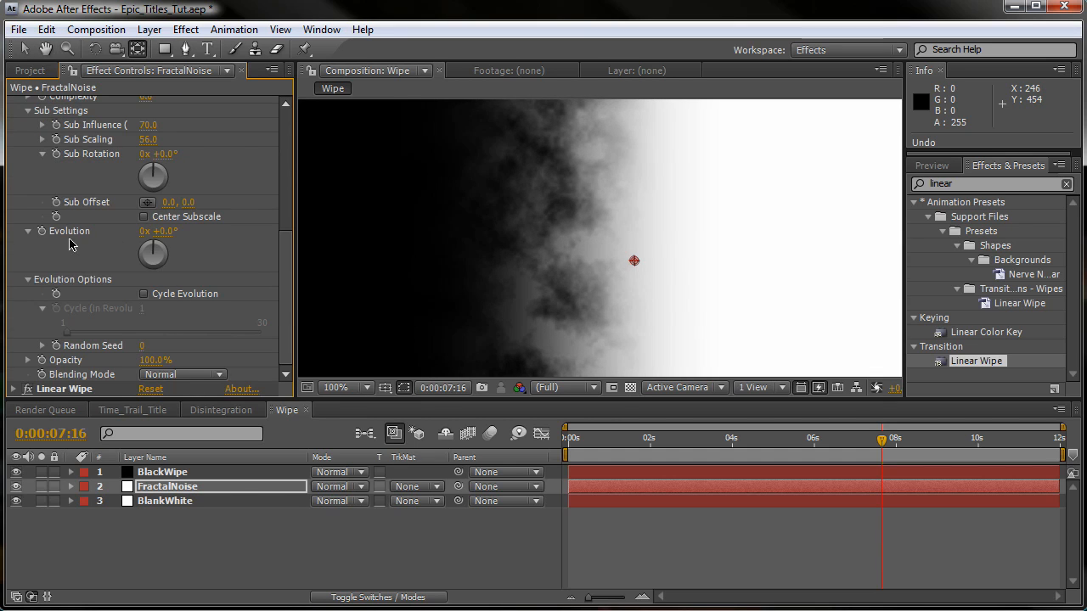
pyautogui.keyDown('alt'); pyautogui.click(42, 233); pyautogui.keyUp('alt')
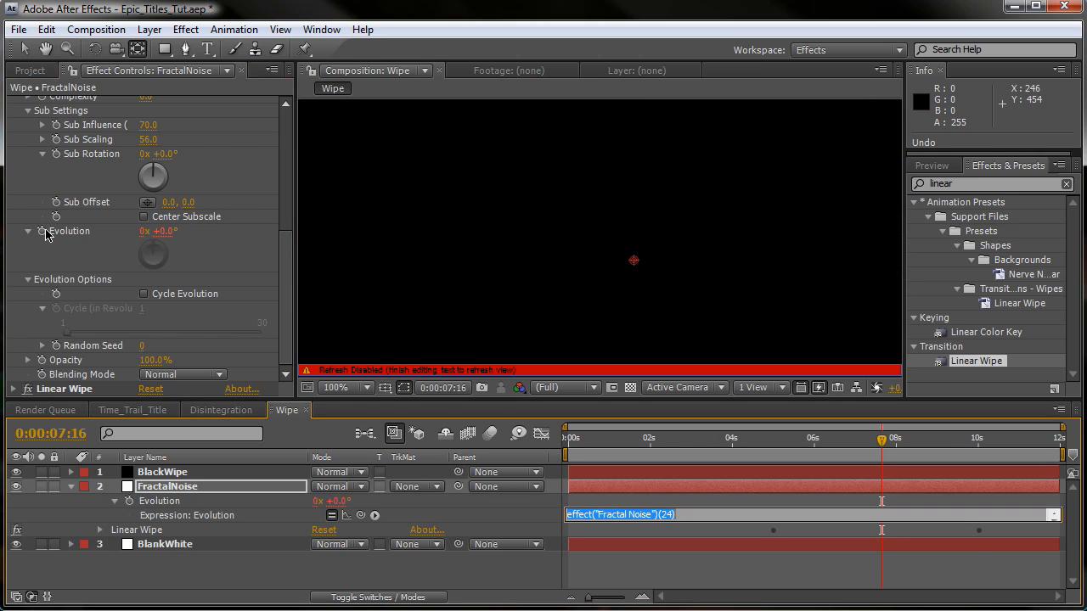
pyautogui.keyDown('alt'); pyautogui.click(44, 235); pyautogui.keyUp('alt')
pyautogui.keyDown('alt'); pyautogui.click(43, 234); pyautogui.keyUp('alt')
pyautogui.write('time*')
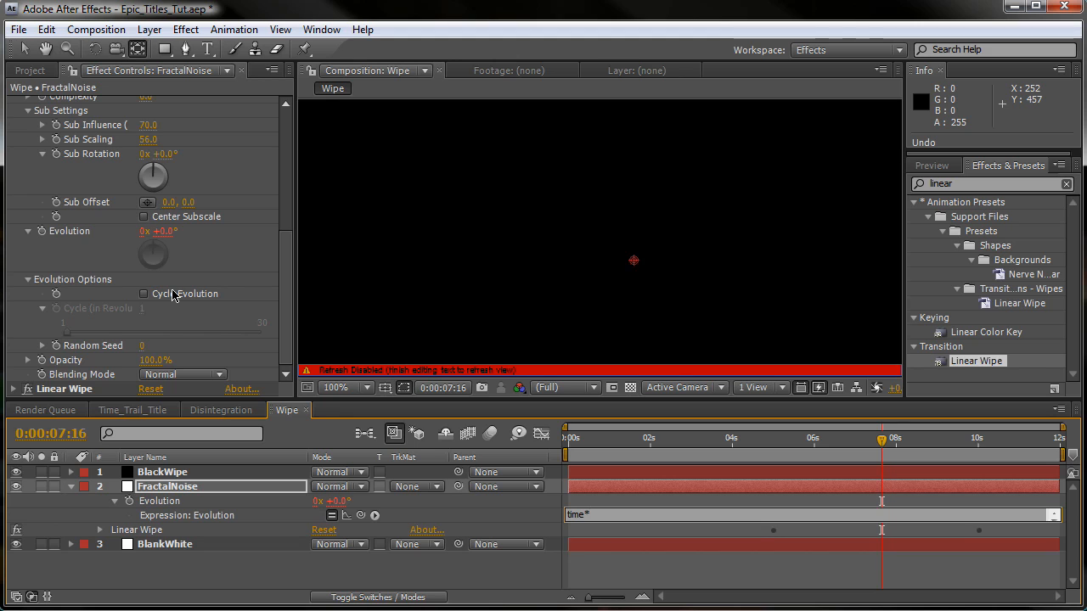
pyautogui.write('200')
pyautogui.press('KP_Enter')
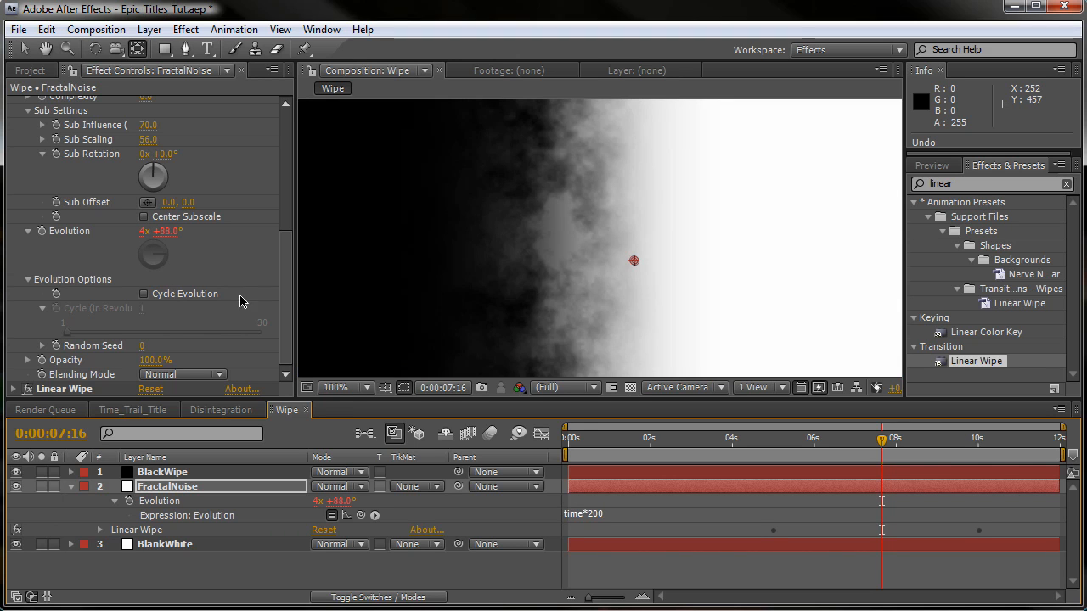
# Refine the Fractal Noise to contrast 171, brightness 4 and scale 58, judging the wipe edge at 0:00:07:09
pyautogui.press('space')
pyautogui.scroll(5, 144, 241)
pyautogui.moveTo(146, 228); pyautogui.dragTo(157, 347)
pyautogui.press('space')
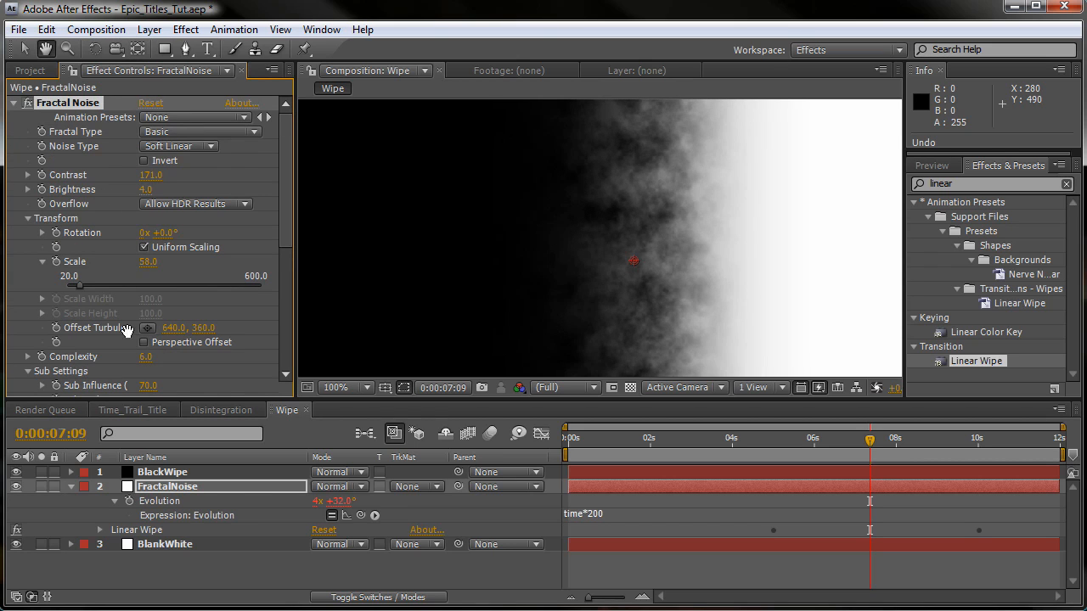
# Collapse the FractalNoise settings and add a new adjustment layer above BlackWipe in the Wipe composition
pyautogui.click(16, 103)
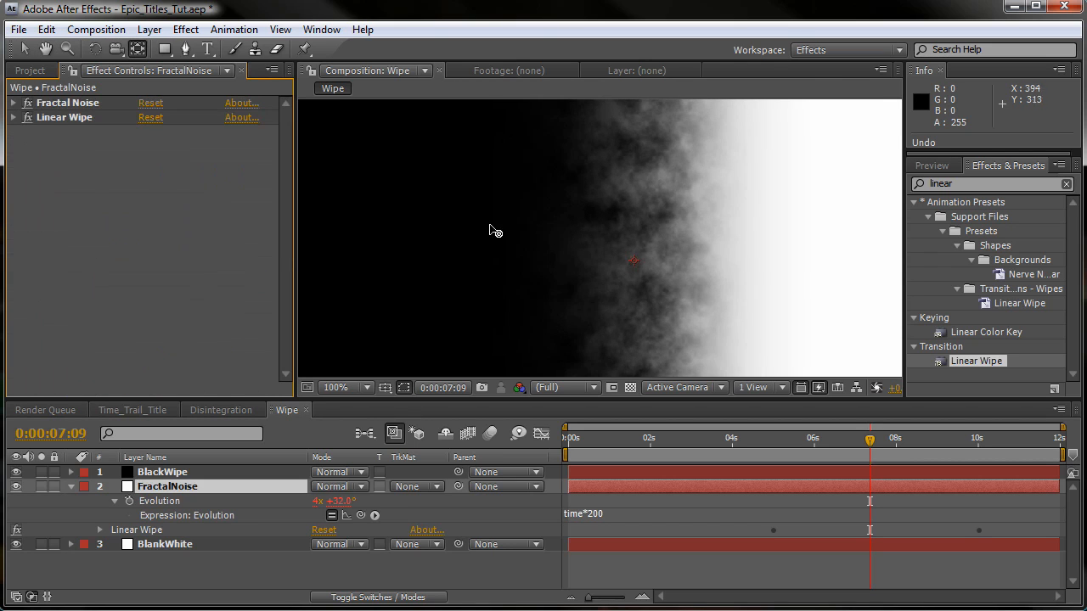
pyautogui.scroll(-2, 492, 230)
pyautogui.click(72, 486)
pyautogui.click(187, 544)
pyautogui.rightClick(357, 541)
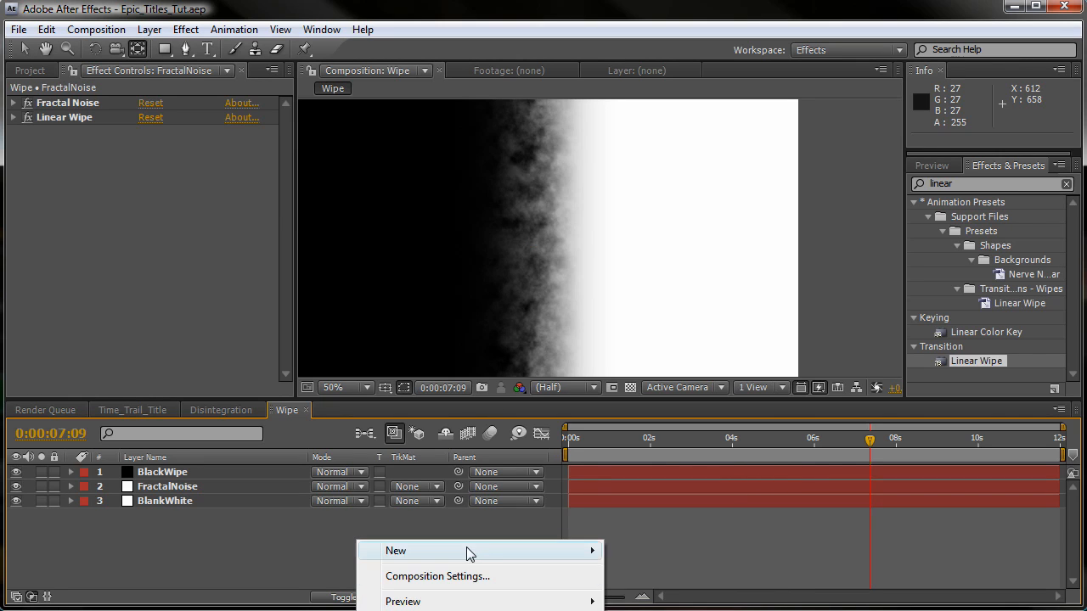
pyautogui.moveTo(468, 552)
pyautogui.click(671, 610)
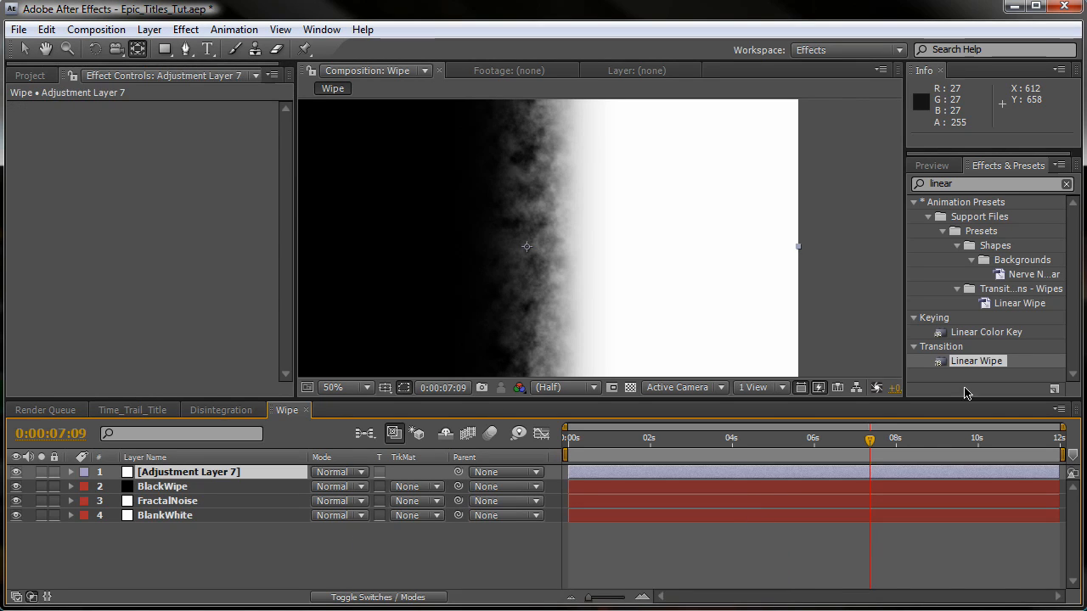
# Apply CC Vector Blur to the adjustment layer and set its amount to 5.4
pyautogui.moveTo(965, 184); pyautogui.dragTo(766, 211)
pyautogui.write('vecto')
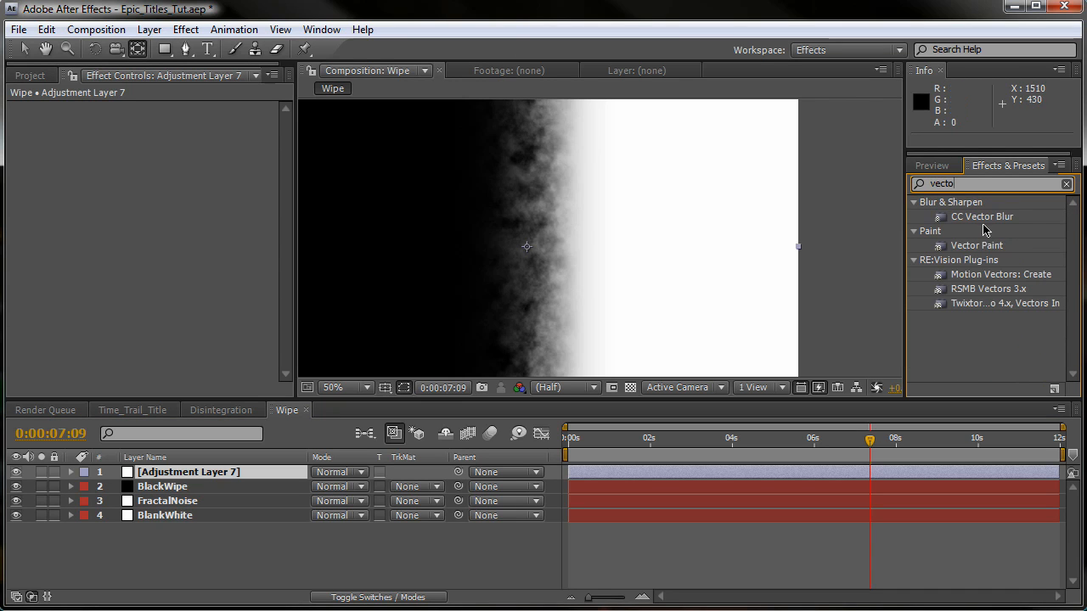
pyautogui.moveTo(981, 216); pyautogui.dragTo(292, 221)
pyautogui.moveTo(149, 151); pyautogui.dragTo(159, 151)
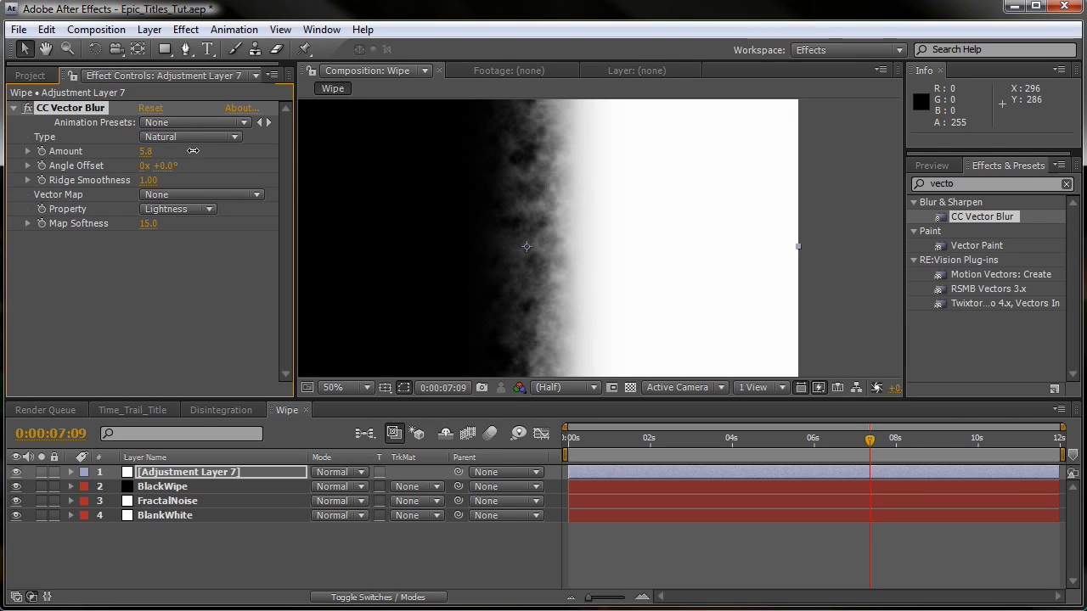
# Apply Turbulent Displace to the adjustment layer with Twist Smoother displacement, amount 13 and size 72, and save the project
pyautogui.hotkey('ctrl', '5')
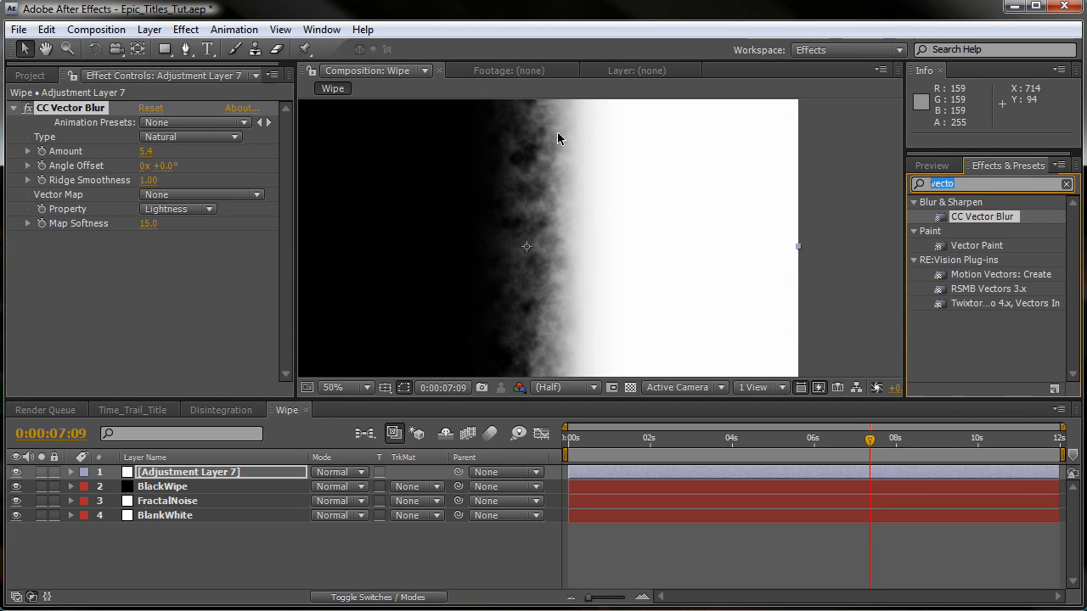
pyautogui.write('turb')
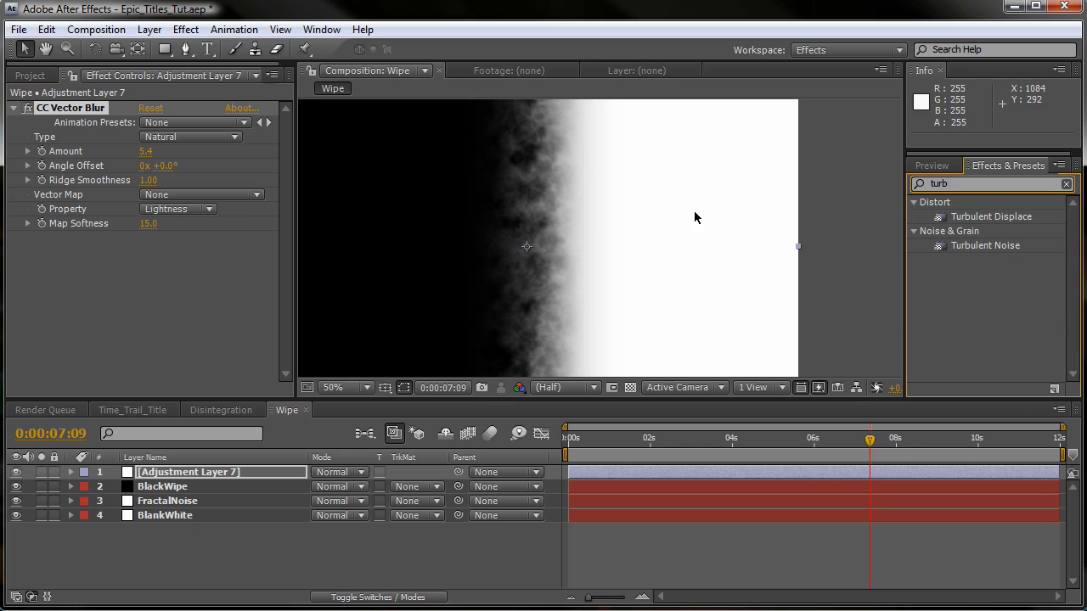
pyautogui.moveTo(1009, 224); pyautogui.dragTo(255, 282)
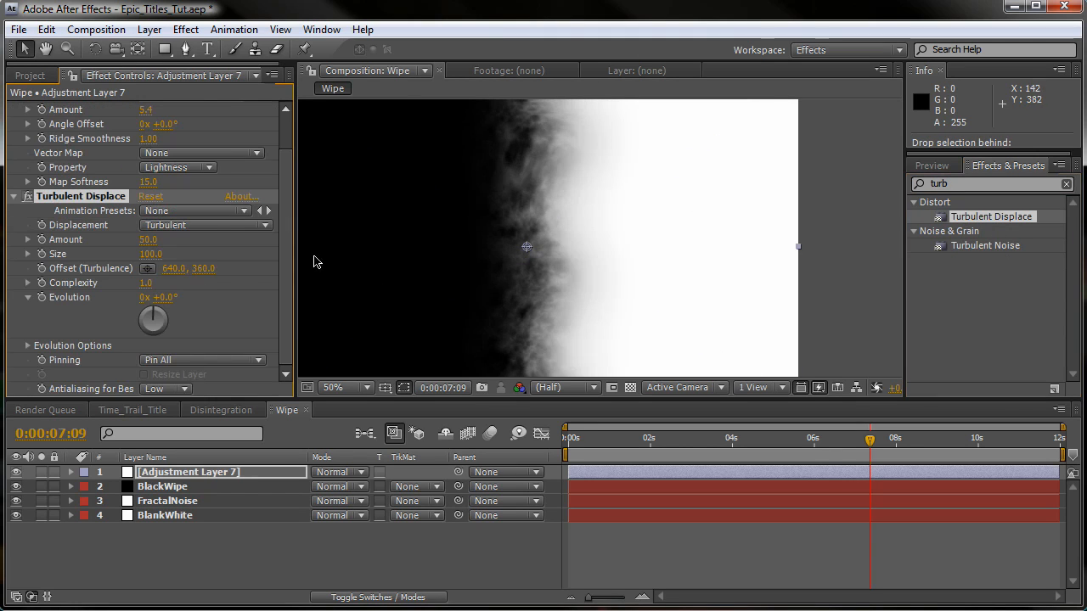
pyautogui.click(177, 226)
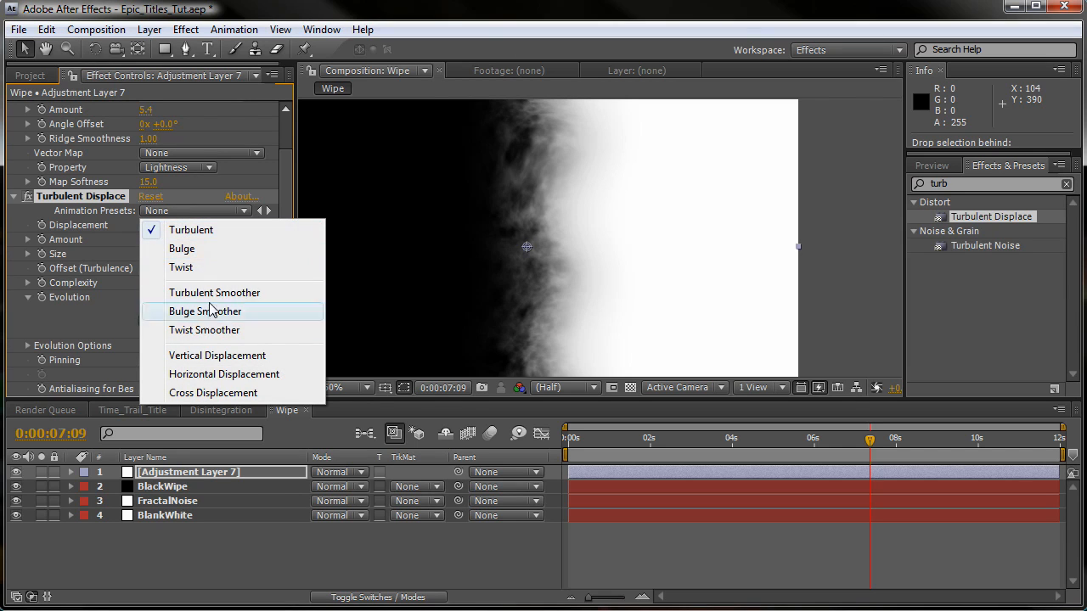
pyautogui.click(206, 336)
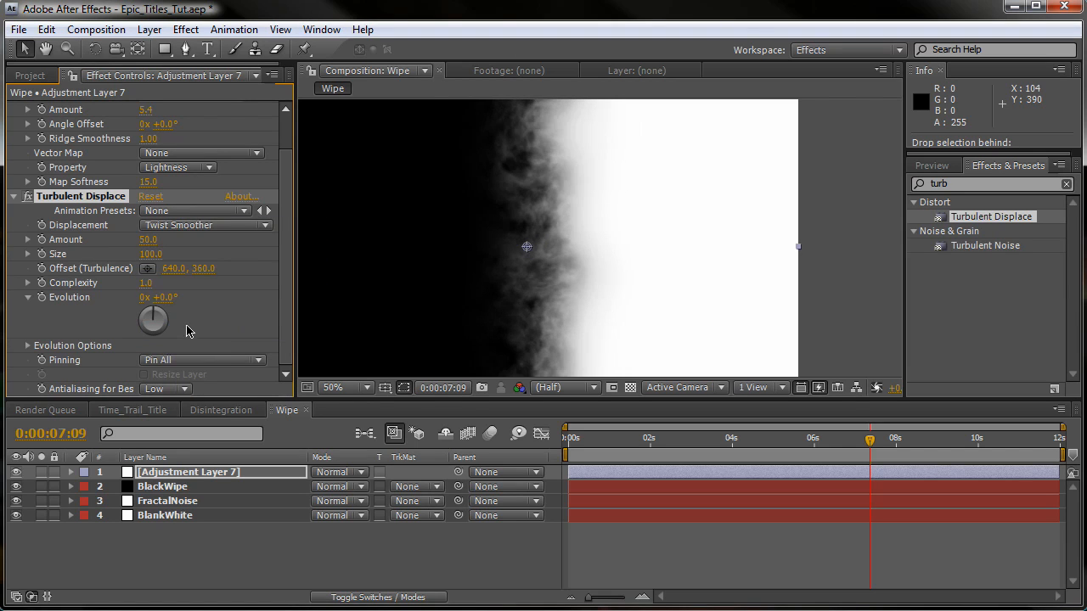
pyautogui.moveTo(153, 241); pyautogui.dragTo(128, 262)
pyautogui.moveTo(144, 241); pyautogui.dragTo(128, 245)
pyautogui.hotkey('ctrl', 's')
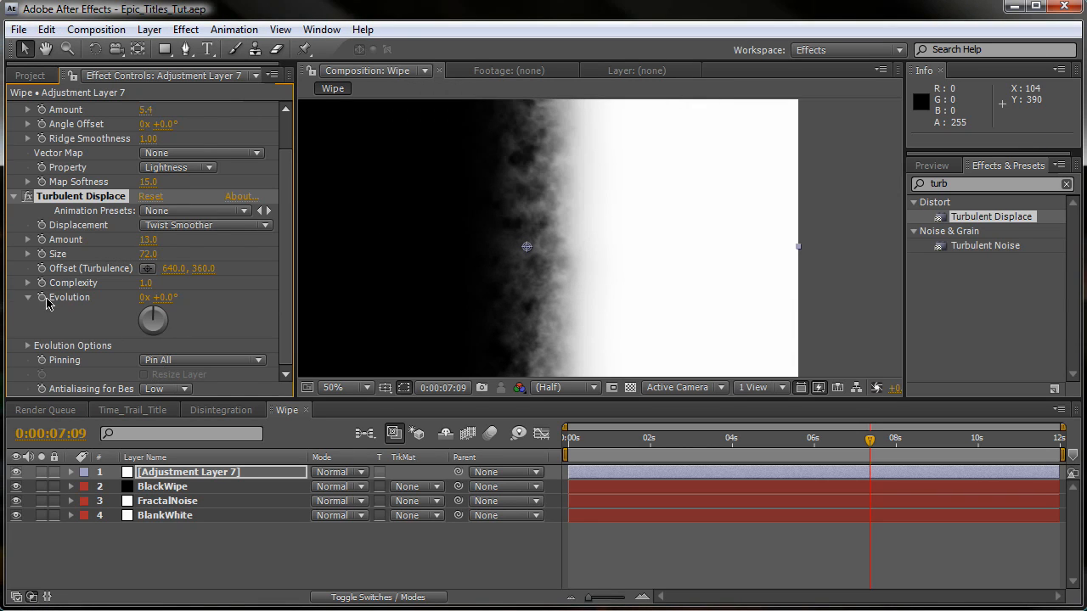
# Link the Turbulent Displace evolution to BlackWipe's Linear Wipe Transition Completion with an expression and check the wipe at 0:00:06:13
pyautogui.keyDown('alt'); pyautogui.click(41, 297); pyautogui.keyUp('alt')
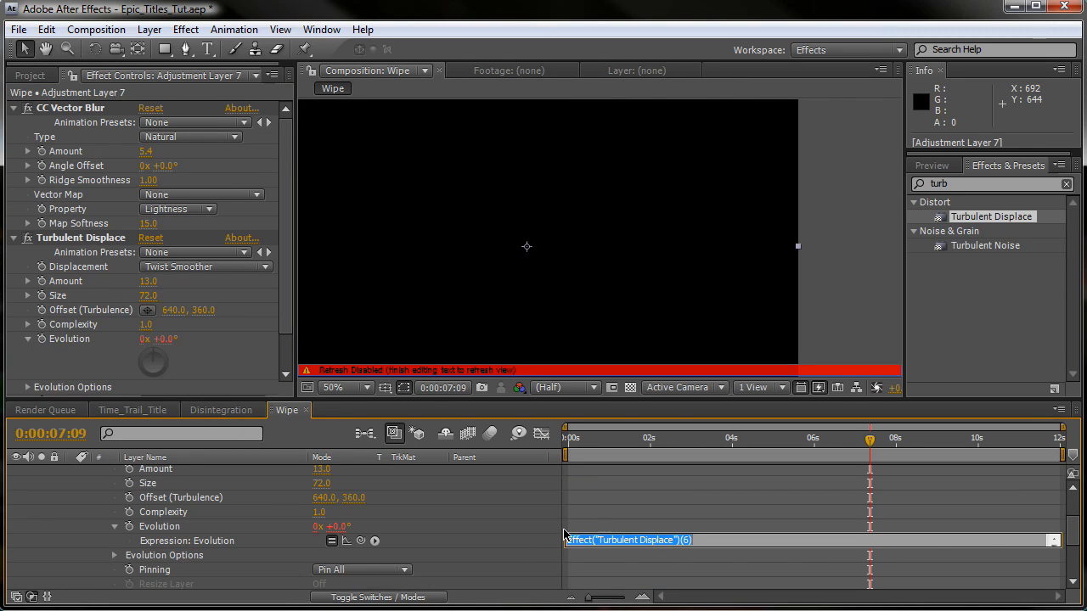
pyautogui.moveTo(360, 540); pyautogui.dragTo(229, 560)
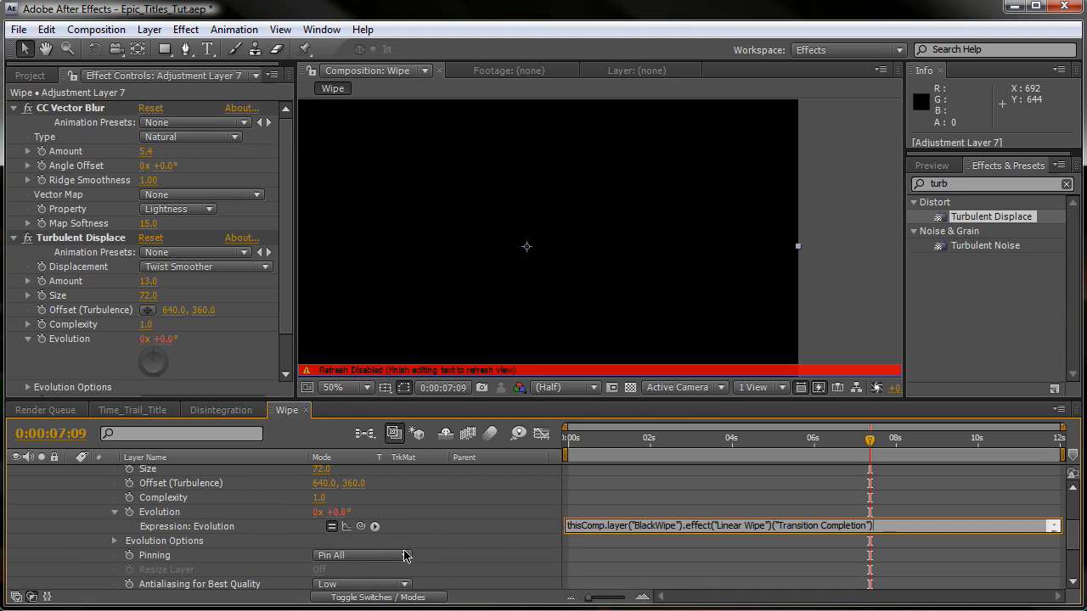
pyautogui.moveTo(865, 443); pyautogui.dragTo(831, 452)
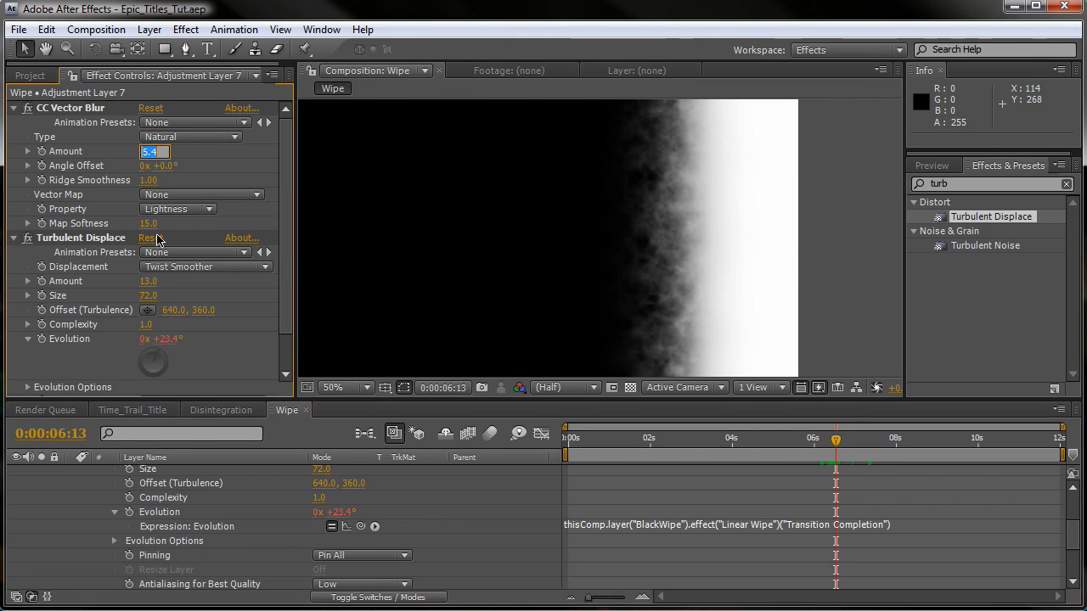
pyautogui.moveTo(150, 281); pyautogui.dragTo(173, 279)
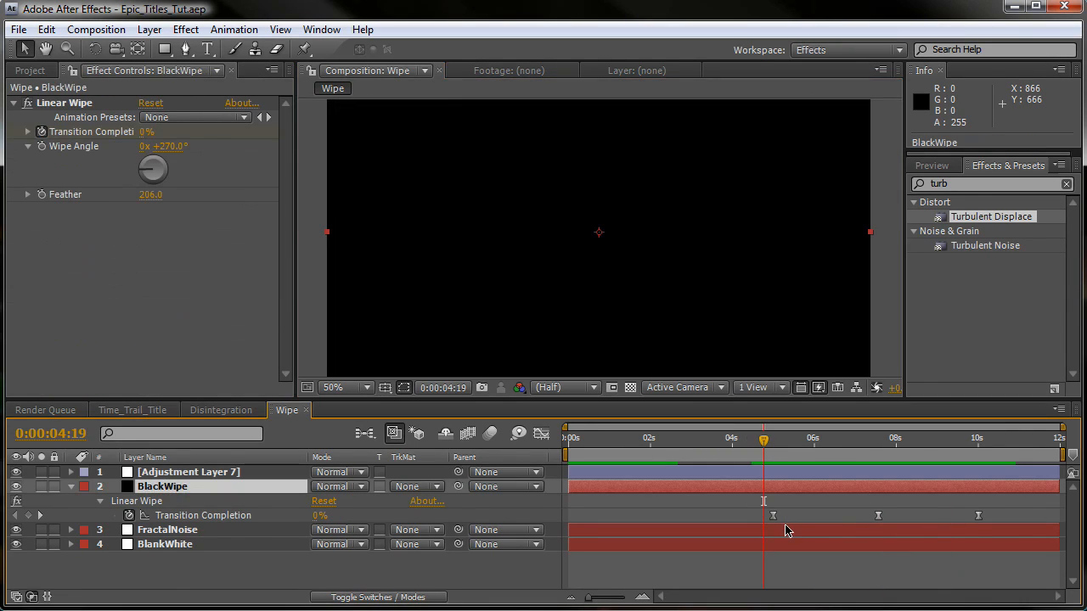
# Stretch the BlackWipe and FractalNoise Transition Completion keyframes to start at about 2.7 seconds, keeping their end at 10 seconds, and save
pyautogui.keyDown('shift'); pyautogui.click(786, 528); pyautogui.keyUp('shift')
pyautogui.press('u')
pyautogui.moveTo(989, 473); pyautogui.dragTo(735, 577)
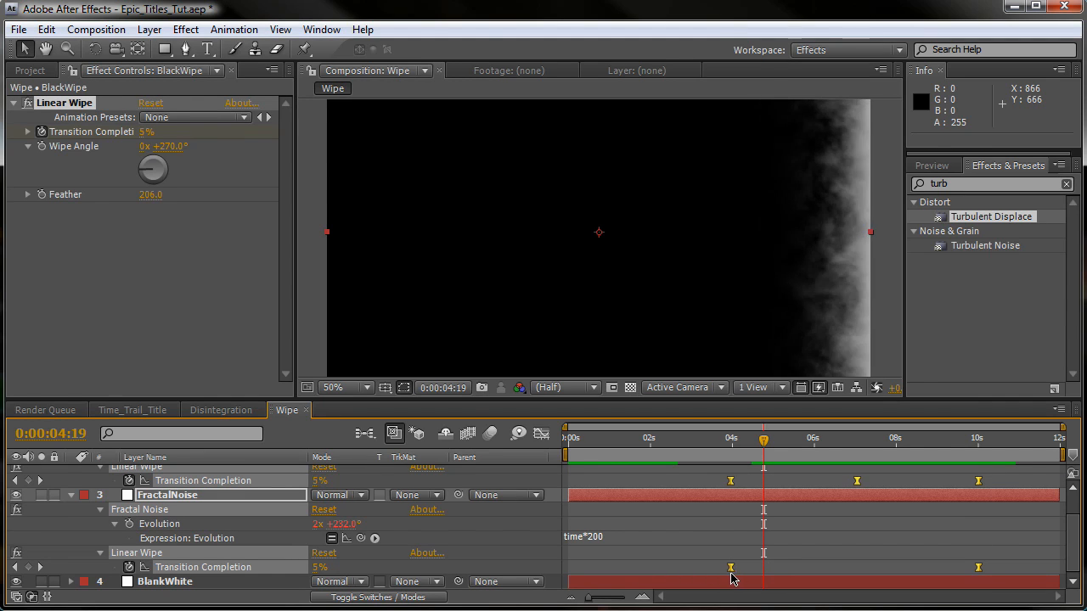
pyautogui.moveTo(734, 480); pyautogui.dragTo(703, 486)
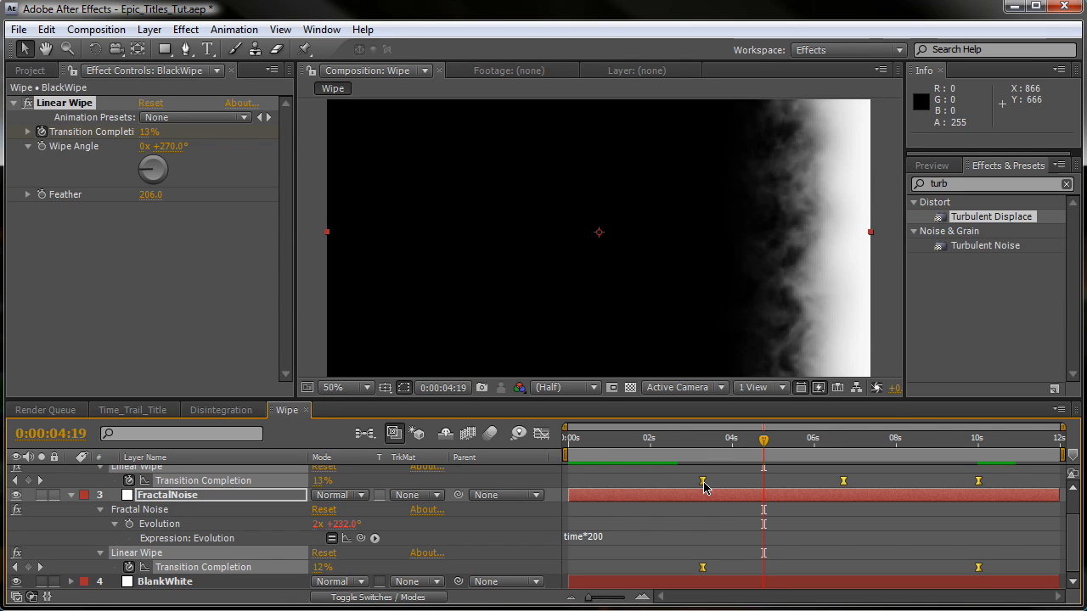
pyautogui.click(702, 440)
pyautogui.moveTo(698, 481); pyautogui.dragTo(677, 482)
pyautogui.moveTo(698, 439); pyautogui.dragTo(749, 439)
pyautogui.hotkey('ctrl', 's')
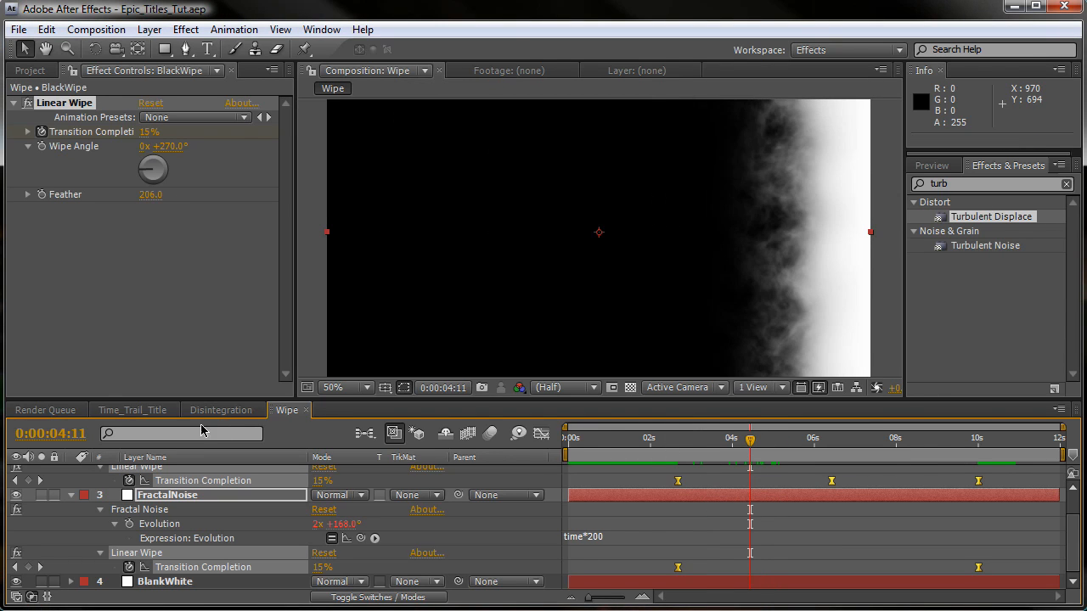
# Add the Wipe composition to the Disintegration composition as a layer beneath the Disintegration solid
pyautogui.click(219, 412)
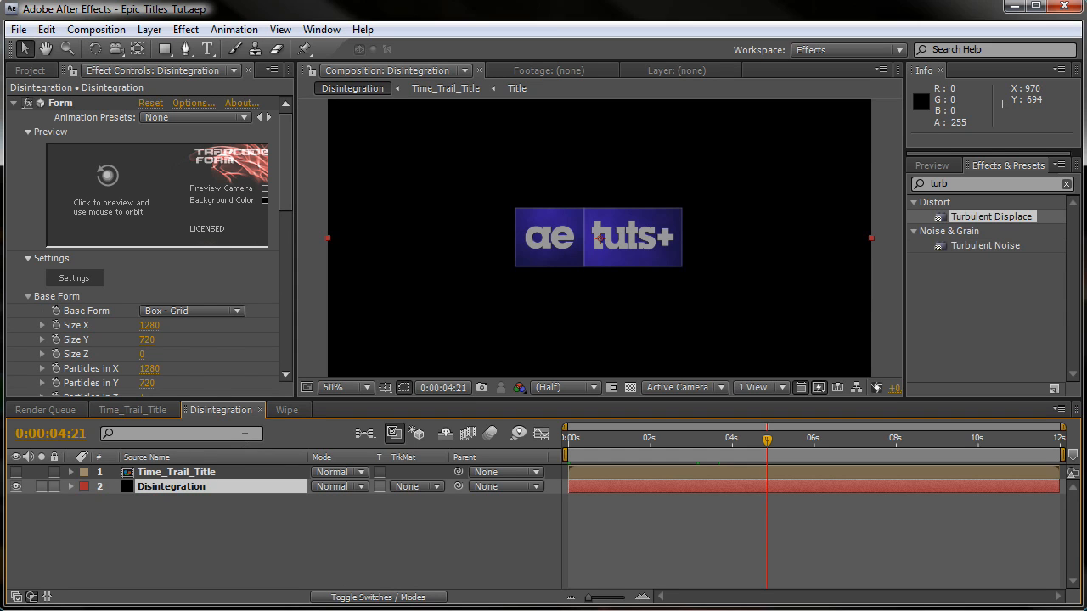
pyautogui.scroll(-5, 218, 306)
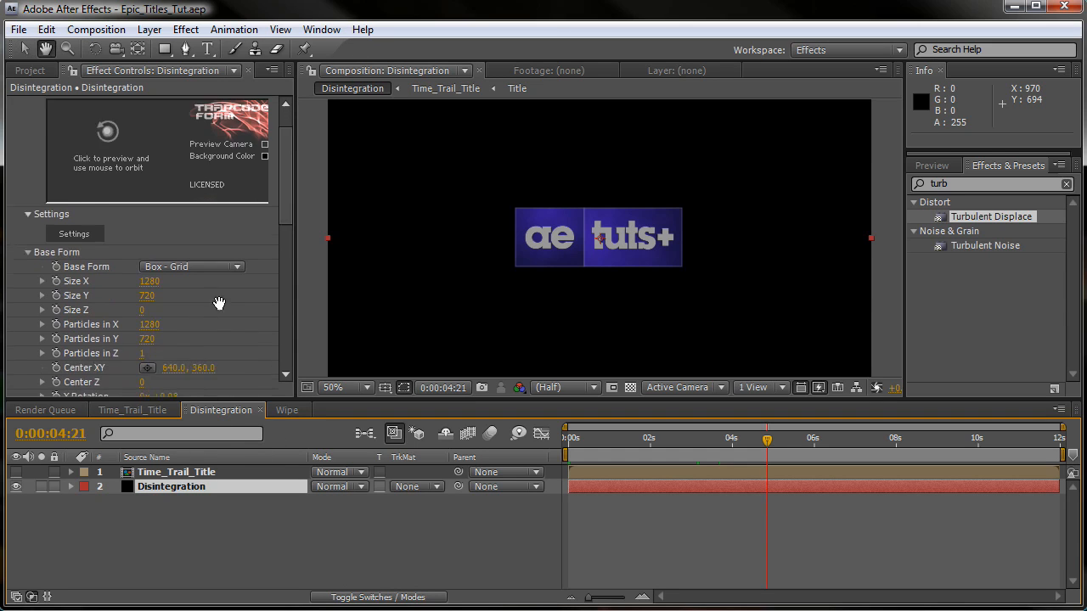
pyautogui.scroll(-6, 194, 289)
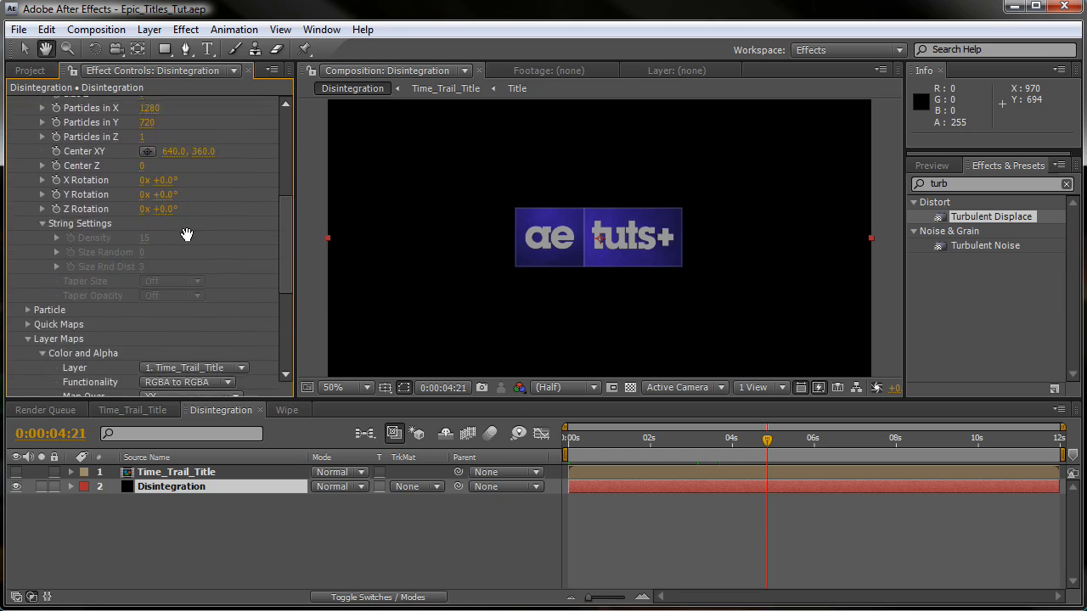
pyautogui.click(33, 71)
pyautogui.hotkey('ctrl', 'z')
pyautogui.click(141, 71)
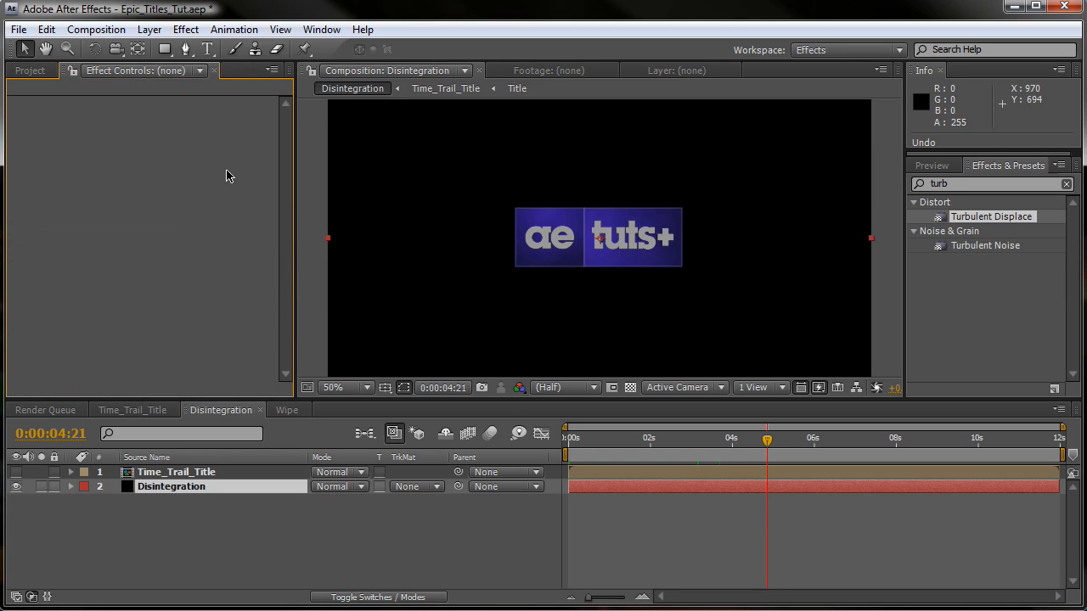
pyautogui.hotkey('ctrl', 's')
pyautogui.hotkey('ctrl', 'shift', 'z')
pyautogui.click(34, 71)
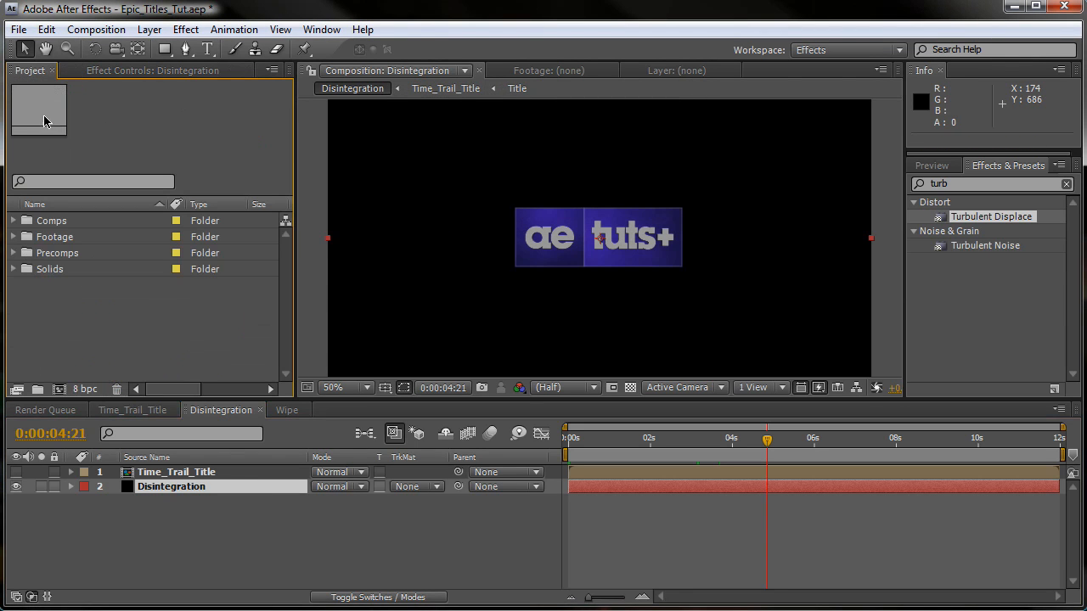
pyautogui.click(14, 221)
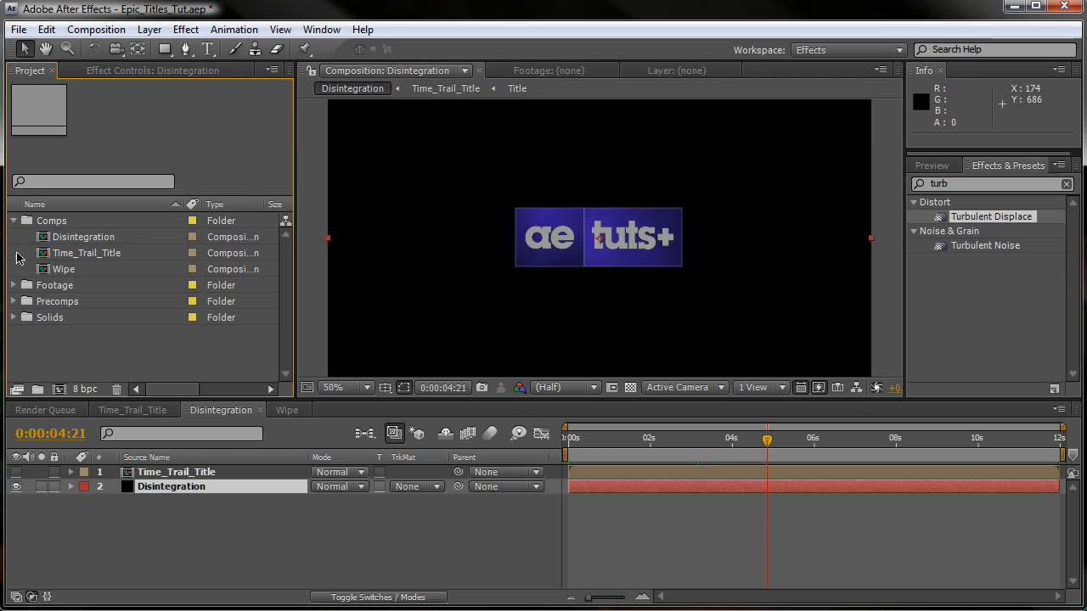
pyautogui.moveTo(50, 272); pyautogui.dragTo(185, 512)
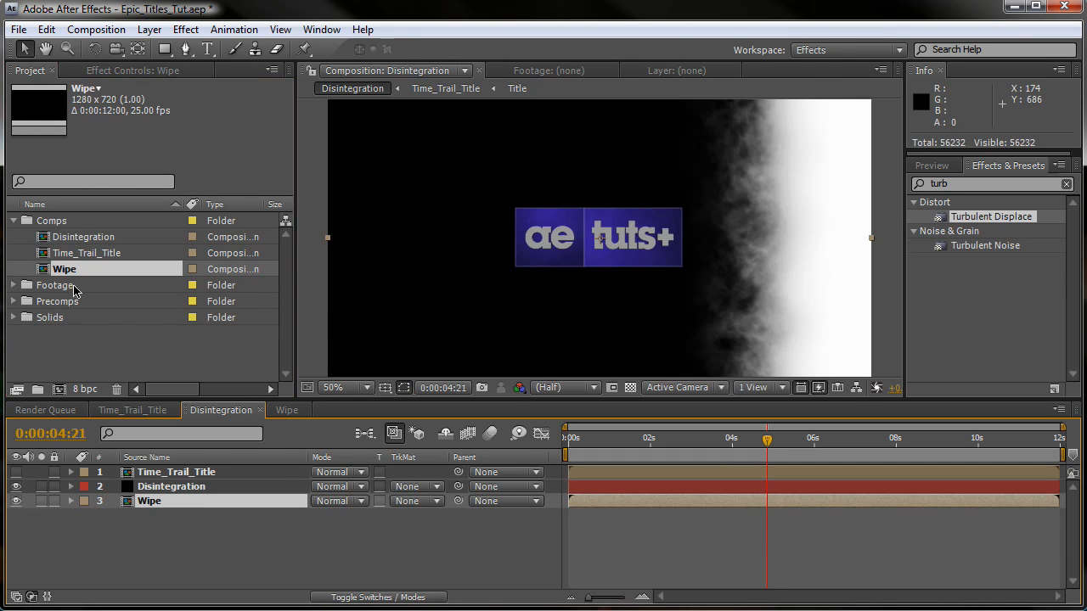
# Move the Wipe composition into the Precomps folder and hide its layer in the Disintegration composition
pyautogui.moveTo(63, 273); pyautogui.dragTo(73, 302)
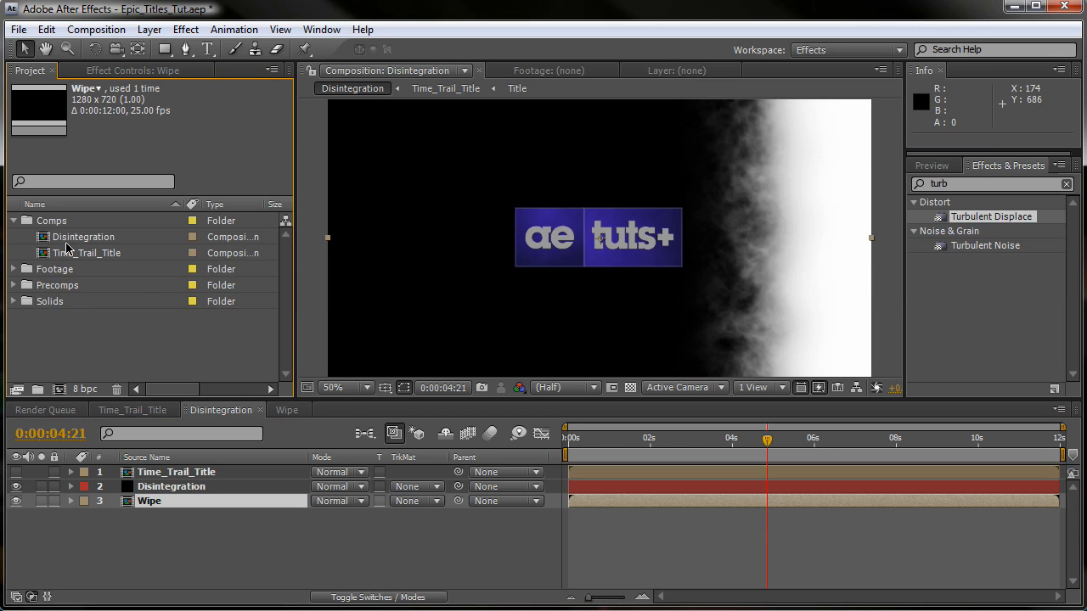
pyautogui.click(170, 70)
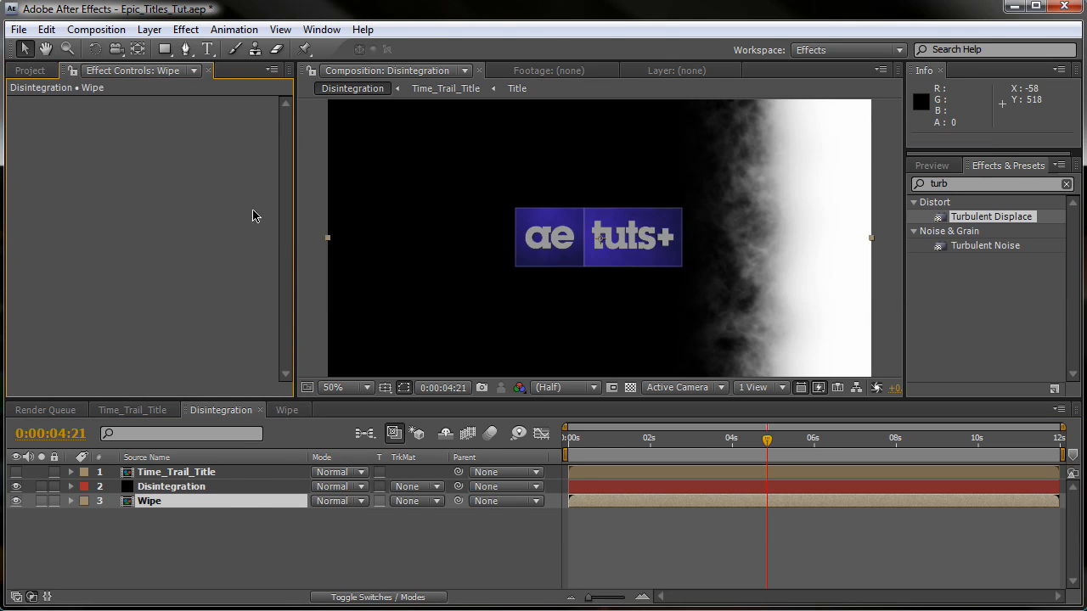
pyautogui.click(16, 502)
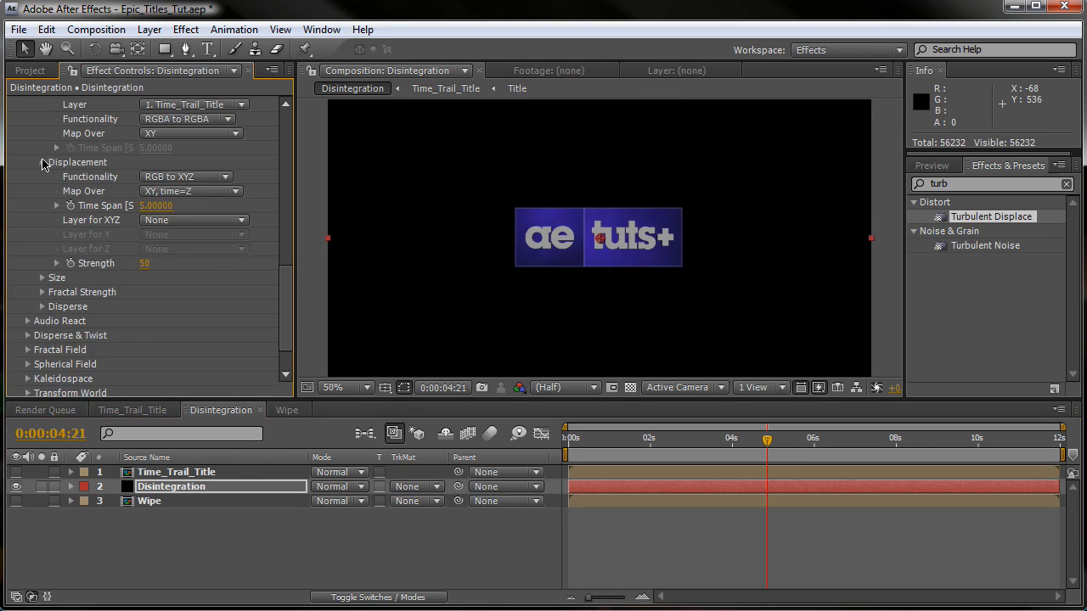
# Set Form's Fractal Strength layer map to the Wipe layer, mapped over XY, time=Z+time
pyautogui.click(42, 162)
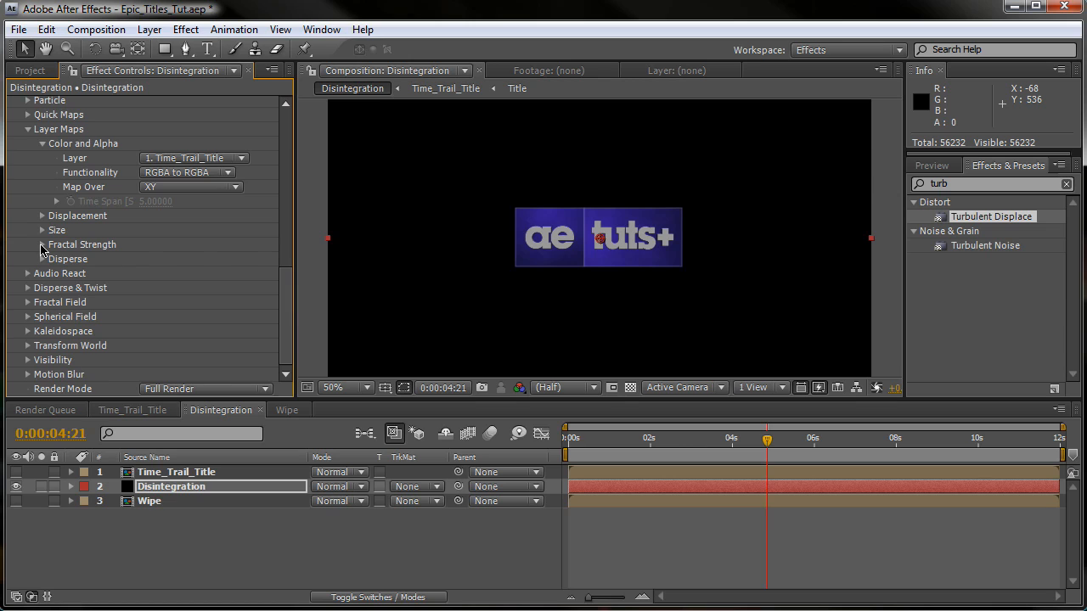
pyautogui.click(42, 244)
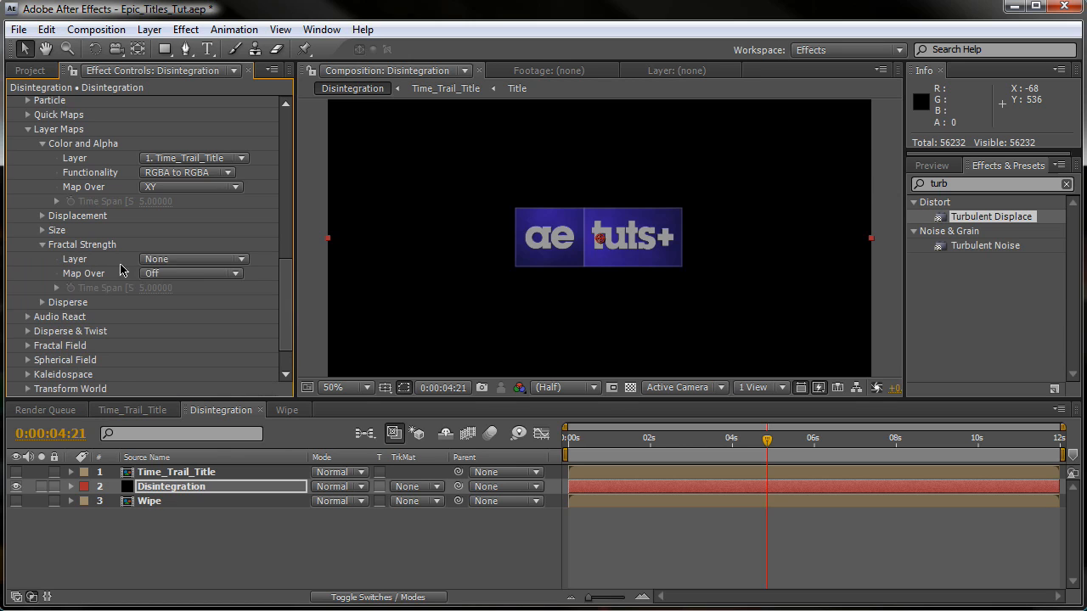
pyautogui.click(174, 262)
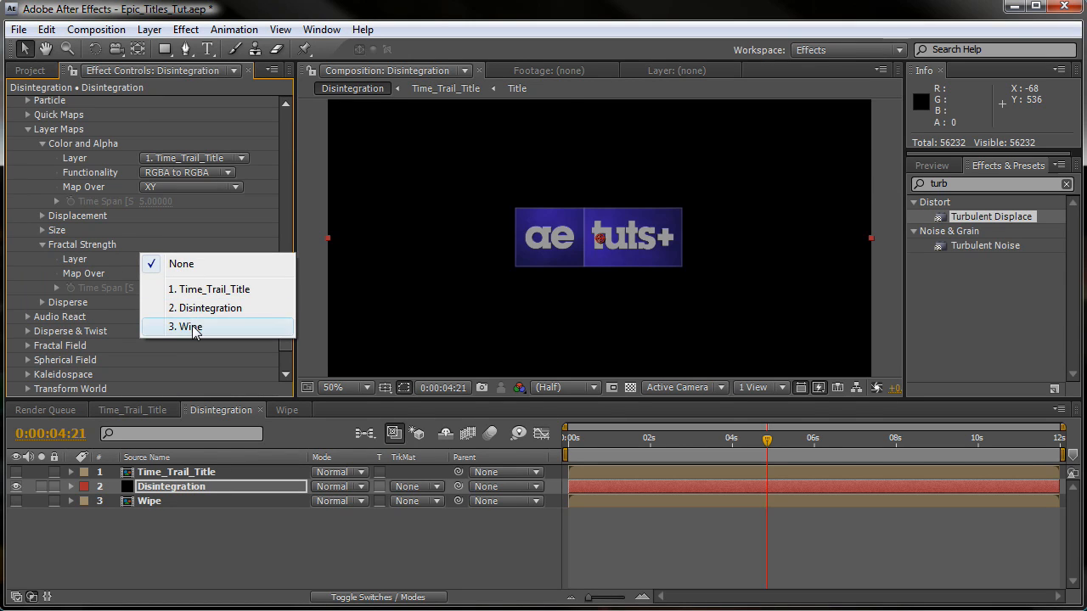
pyautogui.click(192, 328)
pyautogui.click(184, 273)
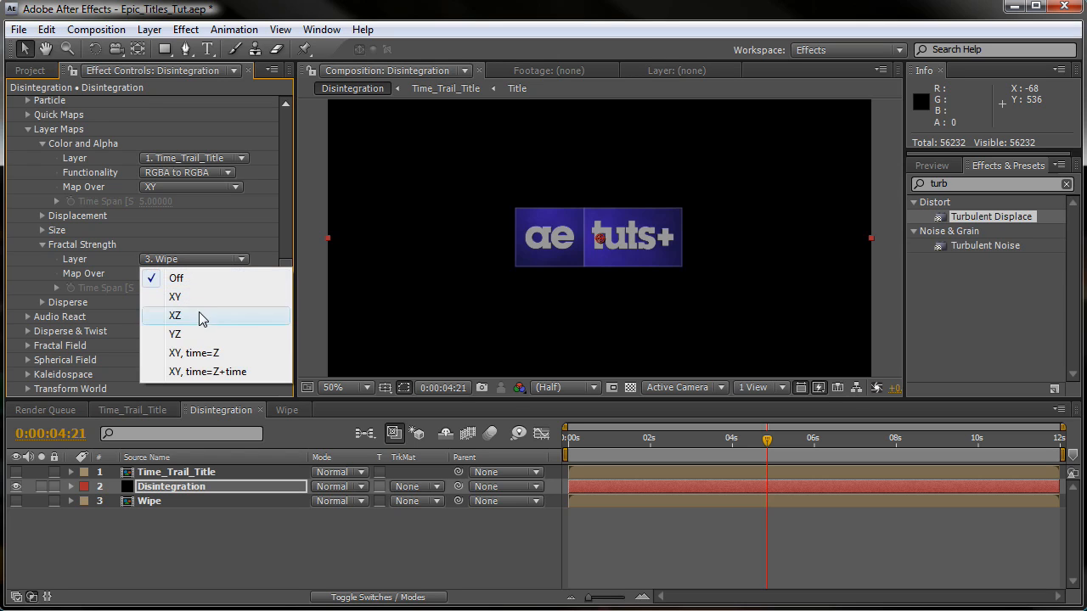
pyautogui.click(217, 371)
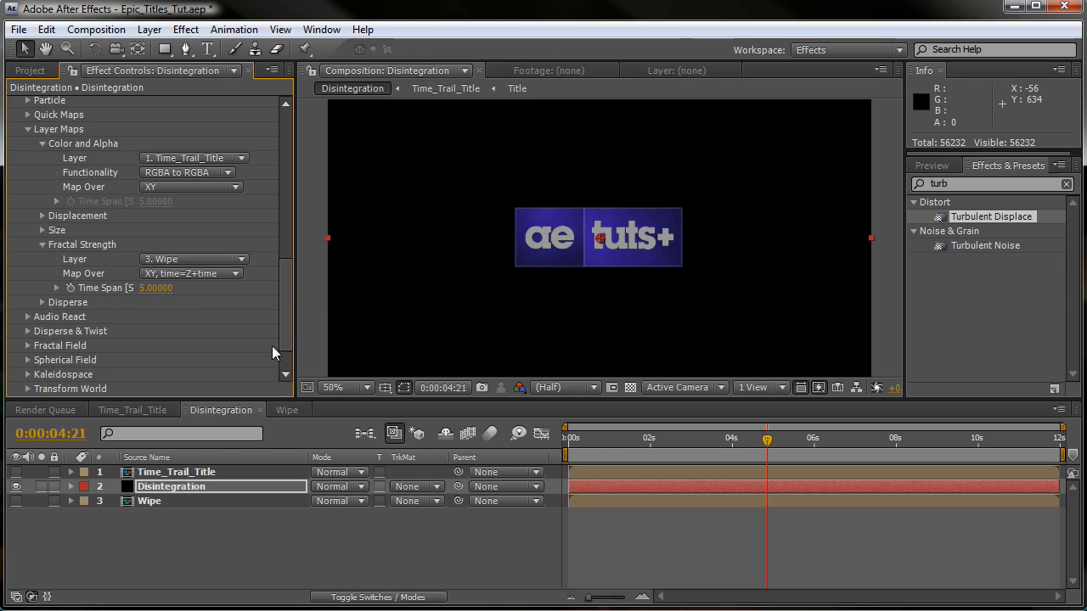
# Set Form's Disperse layer map to the Wipe layer, mapped over XY, time=Z+time
pyautogui.scroll(-3, 196, 340)
pyautogui.click(42, 259)
pyautogui.click(193, 274)
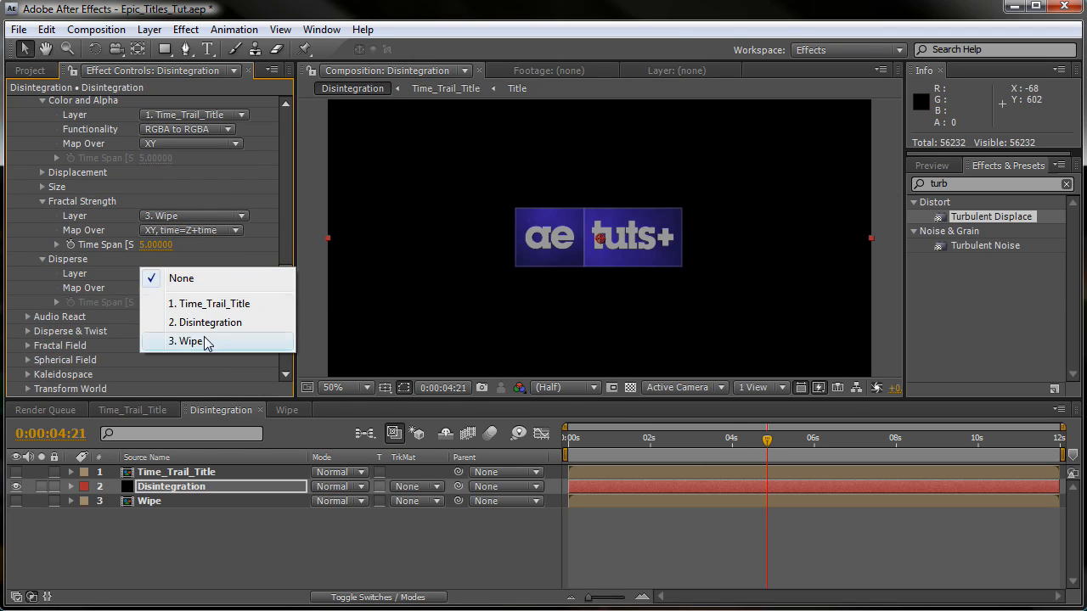
pyautogui.click(207, 340)
pyautogui.click(185, 290)
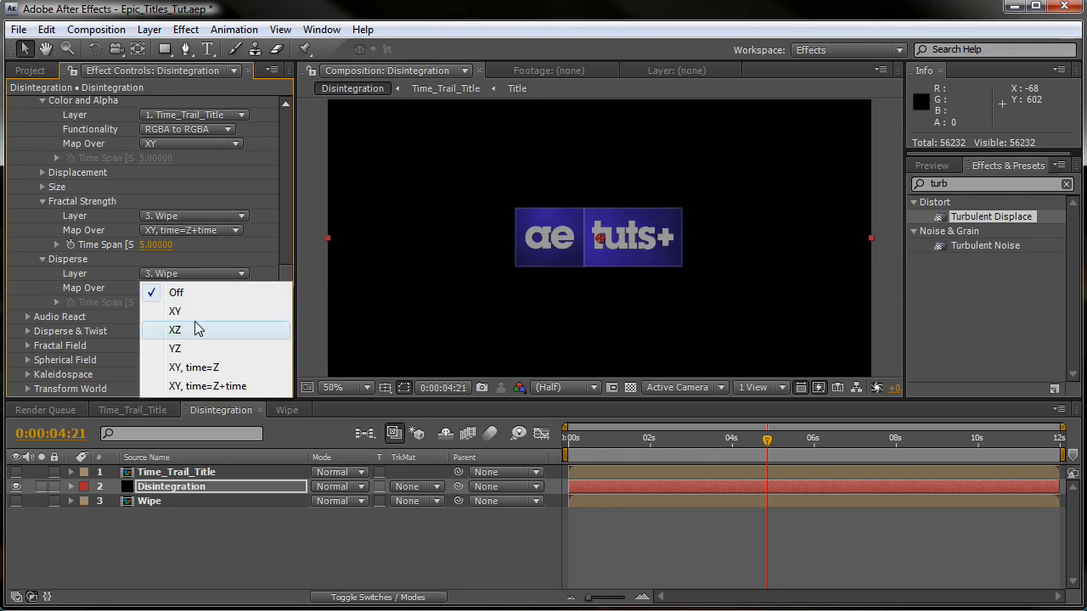
pyautogui.click(217, 387)
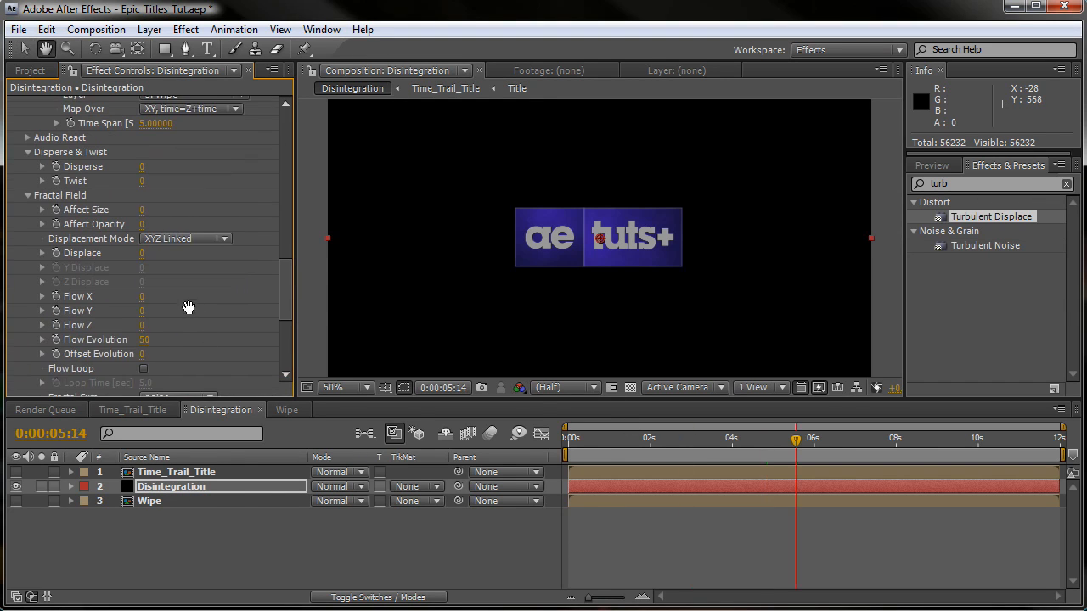
# Set Form's Disperse amount to 250 in the Disperse & Twist settings
pyautogui.scroll(1, 187, 308)
pyautogui.press('v')
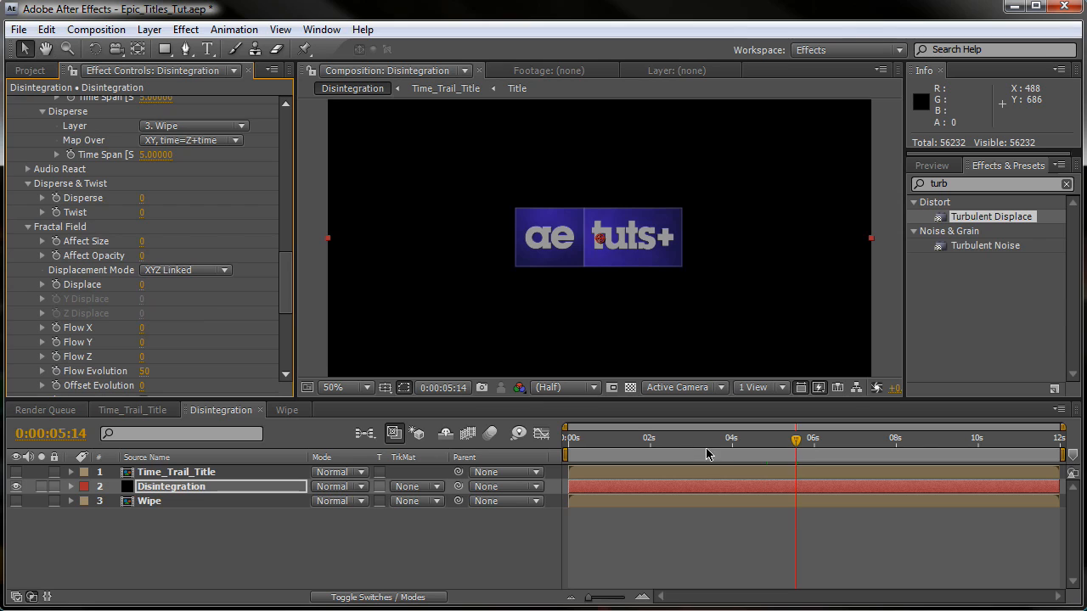
pyautogui.click(650, 439)
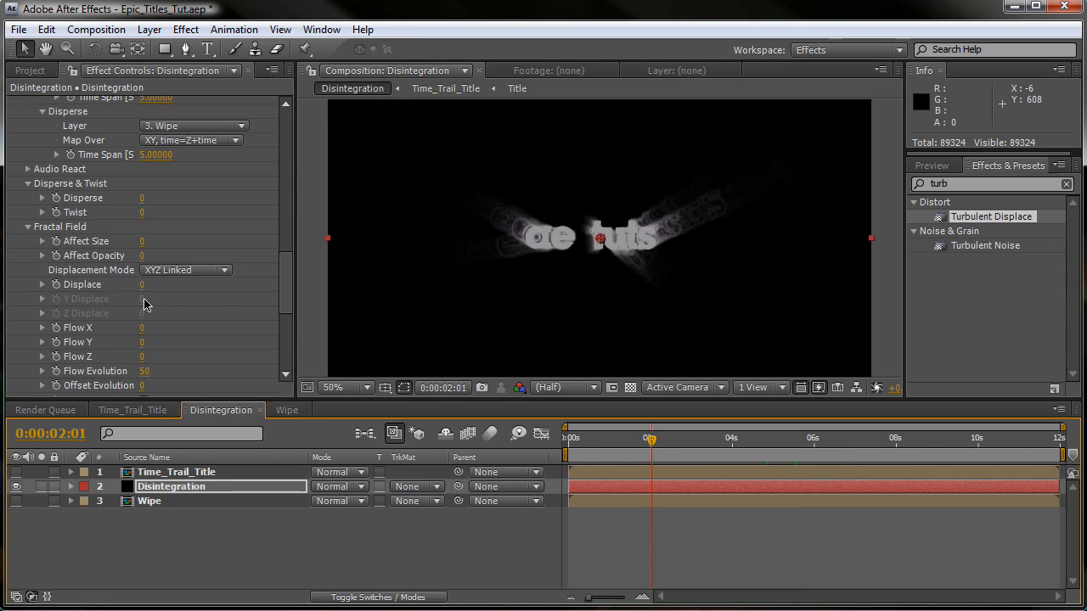
pyautogui.scroll(3, 145, 263)
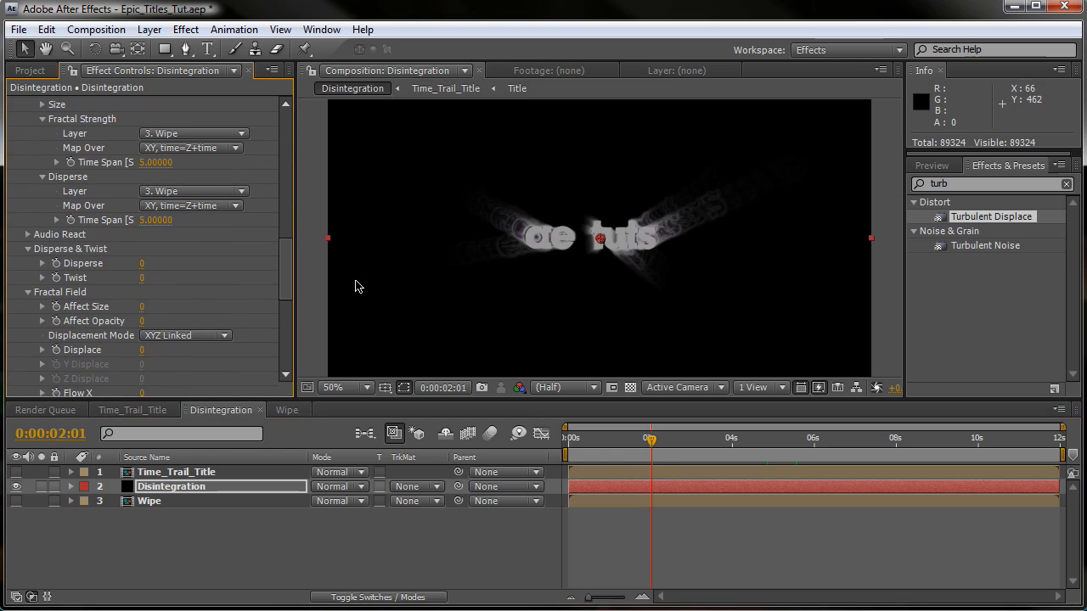
pyautogui.scroll(-3, 168, 309)
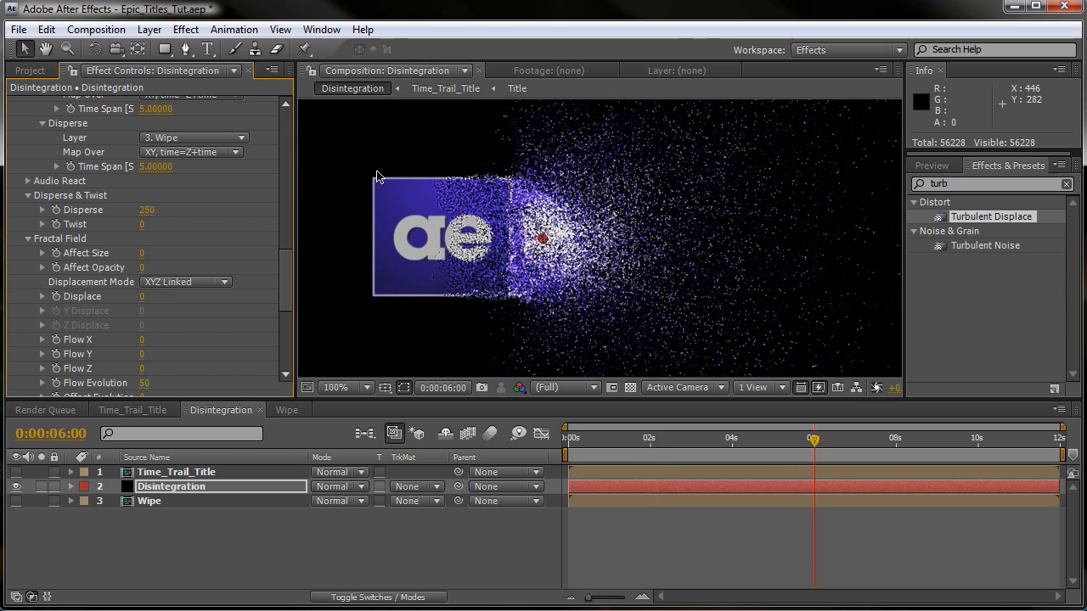
# Set the Displace value of Form's Fractal Field to 250
pyautogui.press('space')
pyautogui.moveTo(219, 297); pyautogui.dragTo(218, 226)
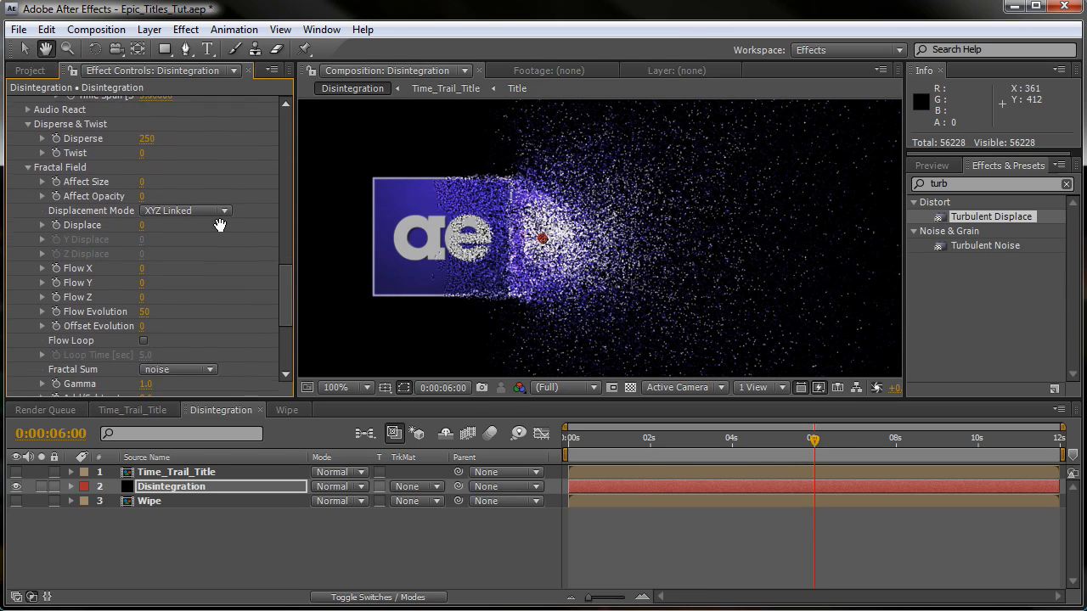
pyautogui.moveTo(156, 239); pyautogui.dragTo(145, 261)
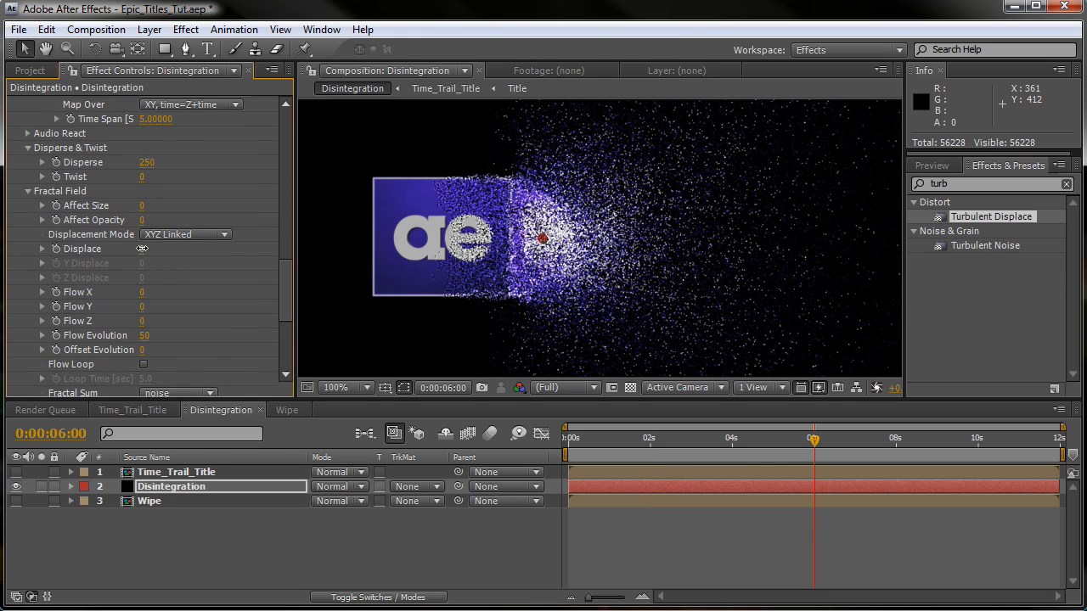
pyautogui.click(181, 249)
pyautogui.write('250')
pyautogui.press('Return')
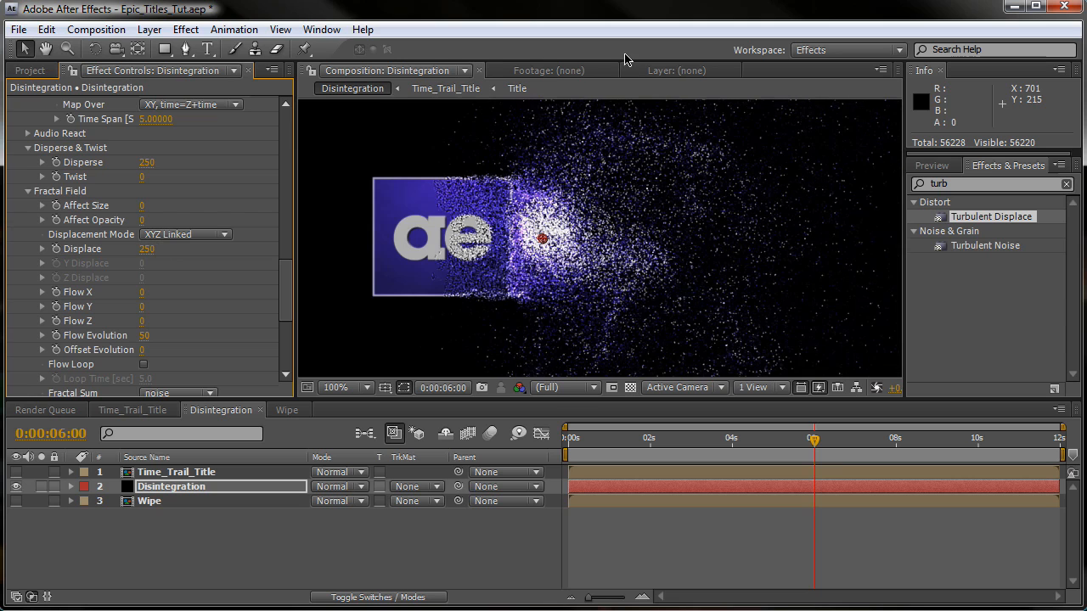
# Set the Fractal Field's Flow X to 100
pyautogui.press('space')
pyautogui.moveTo(166, 200); pyautogui.dragTo(172, 134)
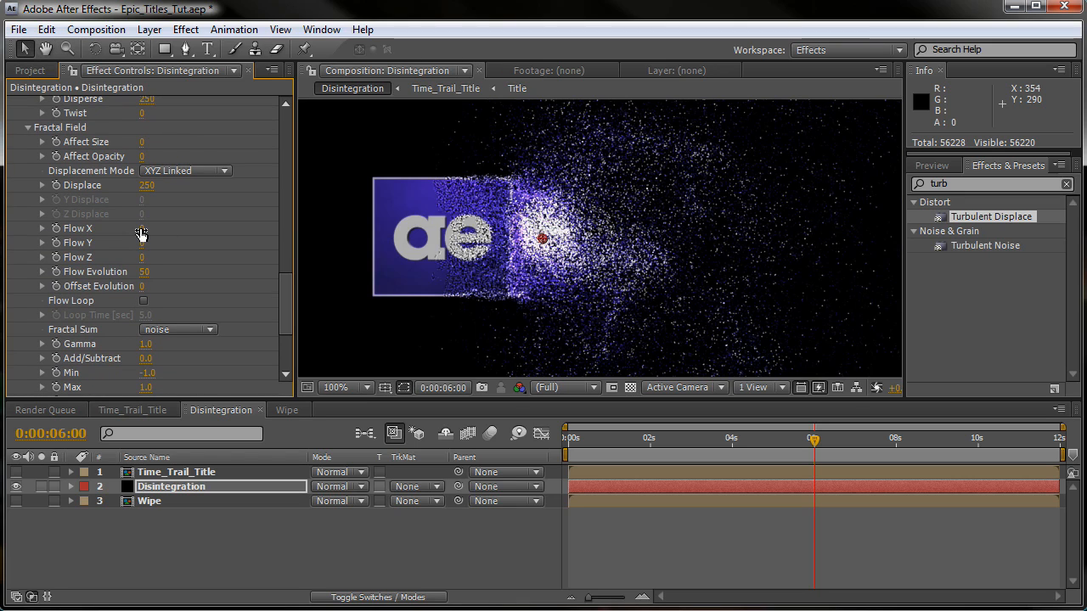
pyautogui.moveTo(141, 234); pyautogui.dragTo(169, 228)
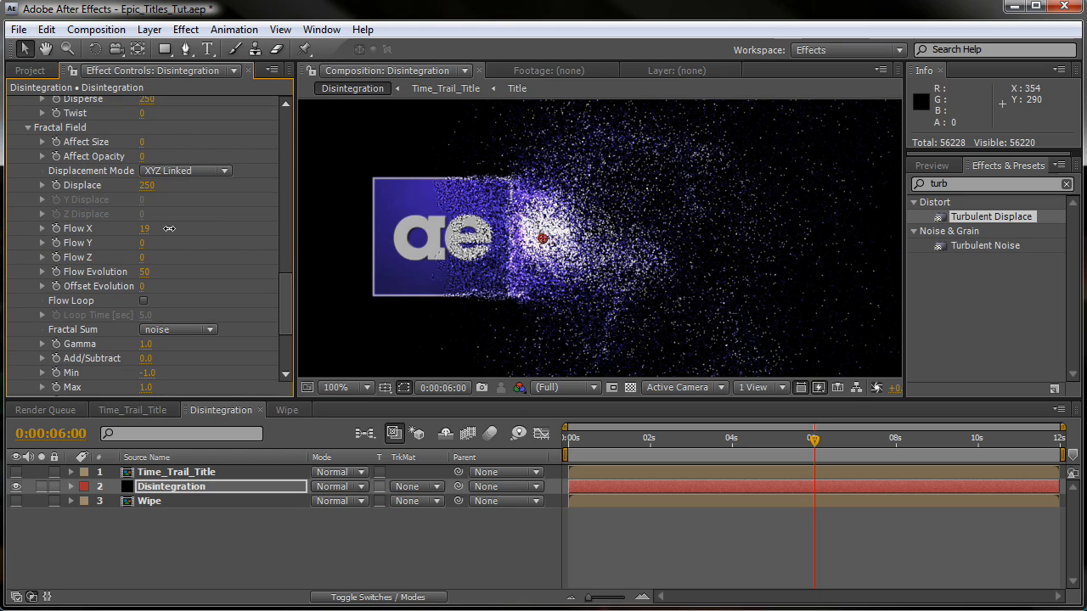
pyautogui.click(150, 235)
pyautogui.write('100')
pyautogui.press('Return')
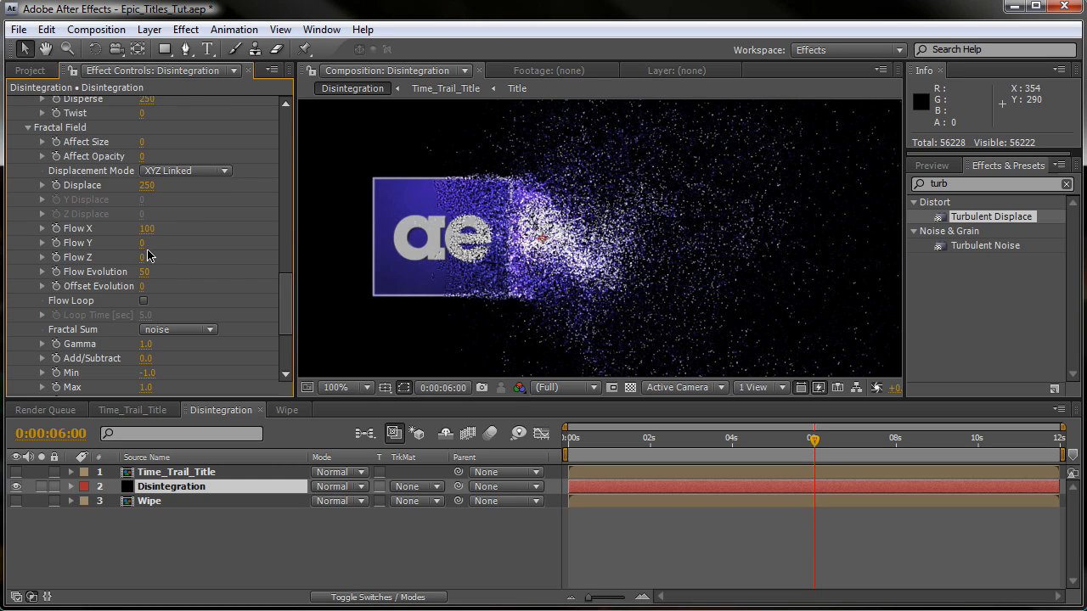
# Set both Flow Y and Flow Z of the Fractal Field to 25
pyautogui.click(141, 243)
pyautogui.write('25')
pyautogui.press('Return')
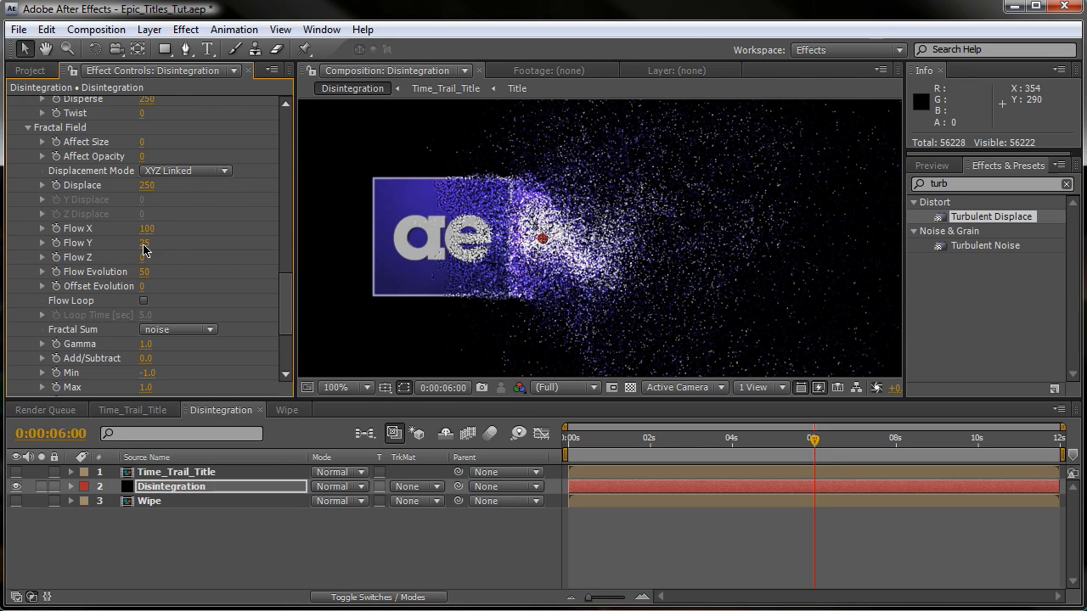
pyautogui.click(143, 258)
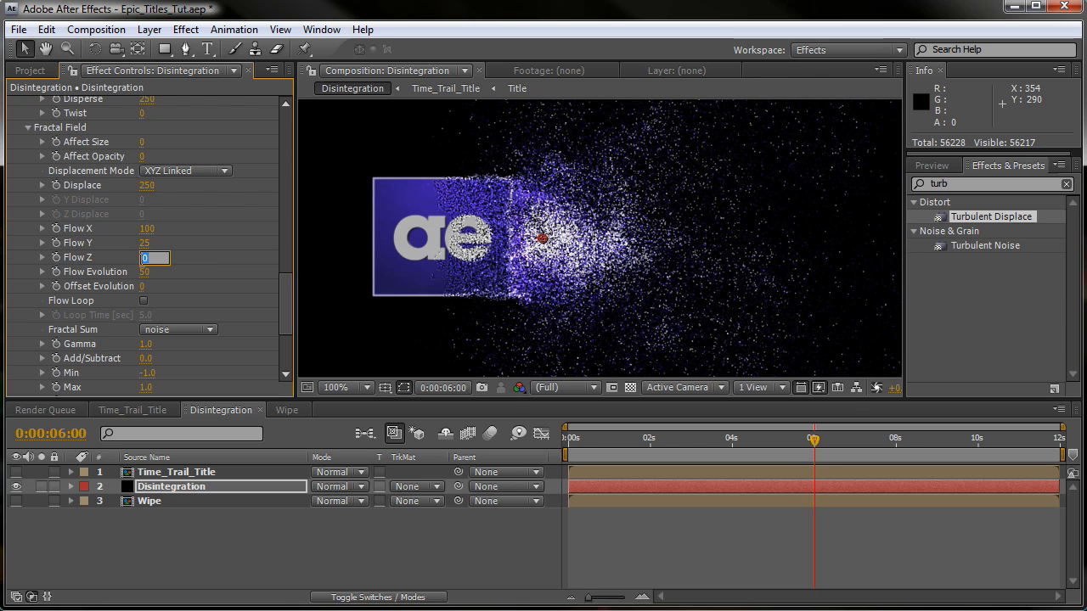
pyautogui.write('25')
pyautogui.press('Return')
pyautogui.scroll(-1, 153, 235)
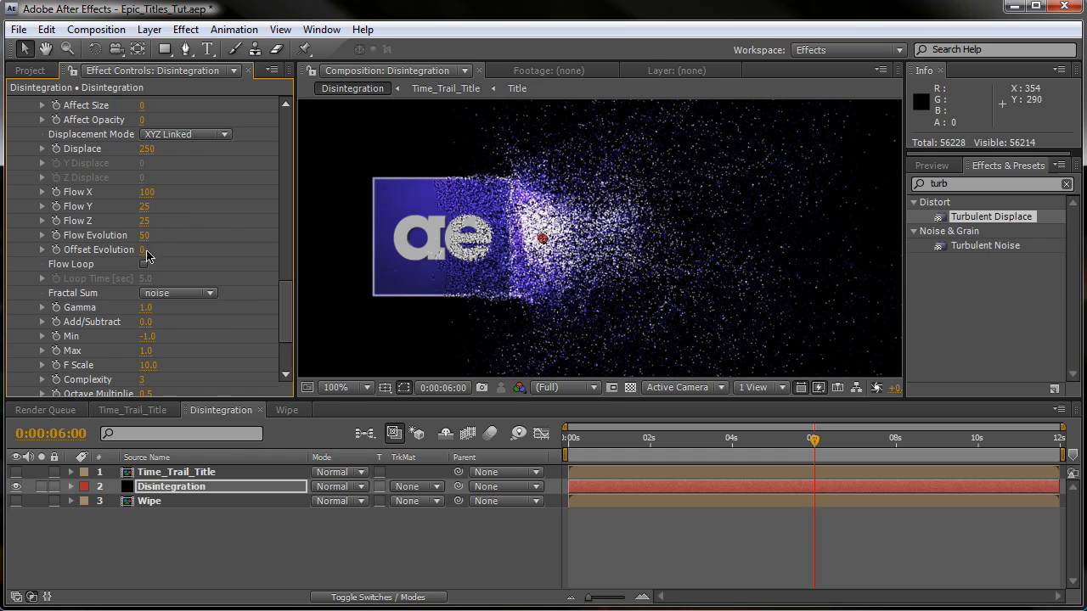
# Collapse the Form effect's settings and preview the disintegration from about 4 seconds
pyautogui.moveTo(206, 234); pyautogui.dragTo(212, 313)
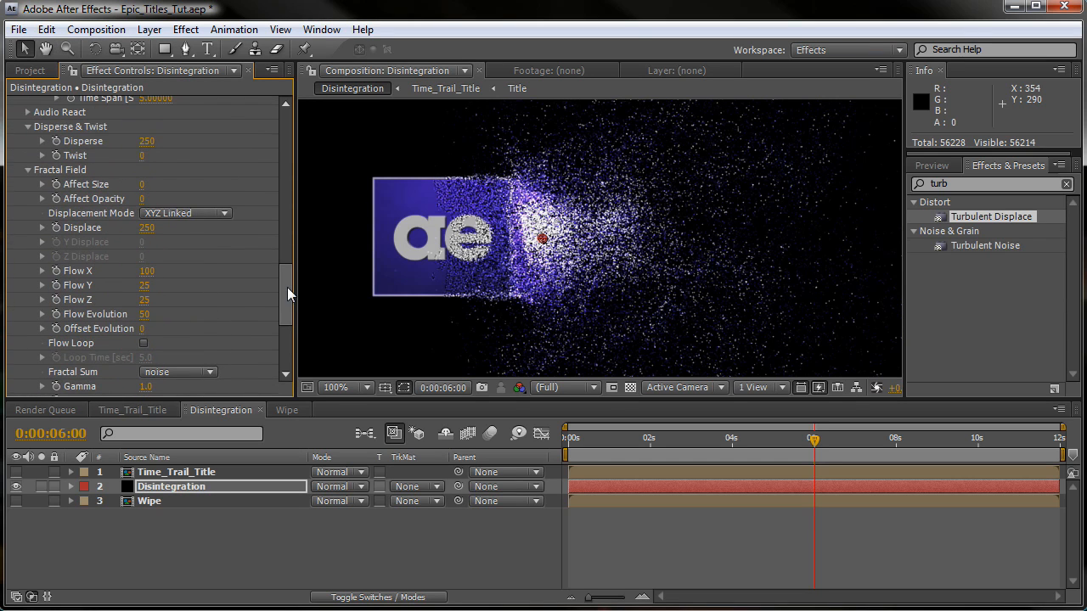
pyautogui.moveTo(287, 287); pyautogui.dragTo(289, 125)
pyautogui.click(14, 103)
pyautogui.click(124, 187)
pyautogui.scroll(-1, 547, 266)
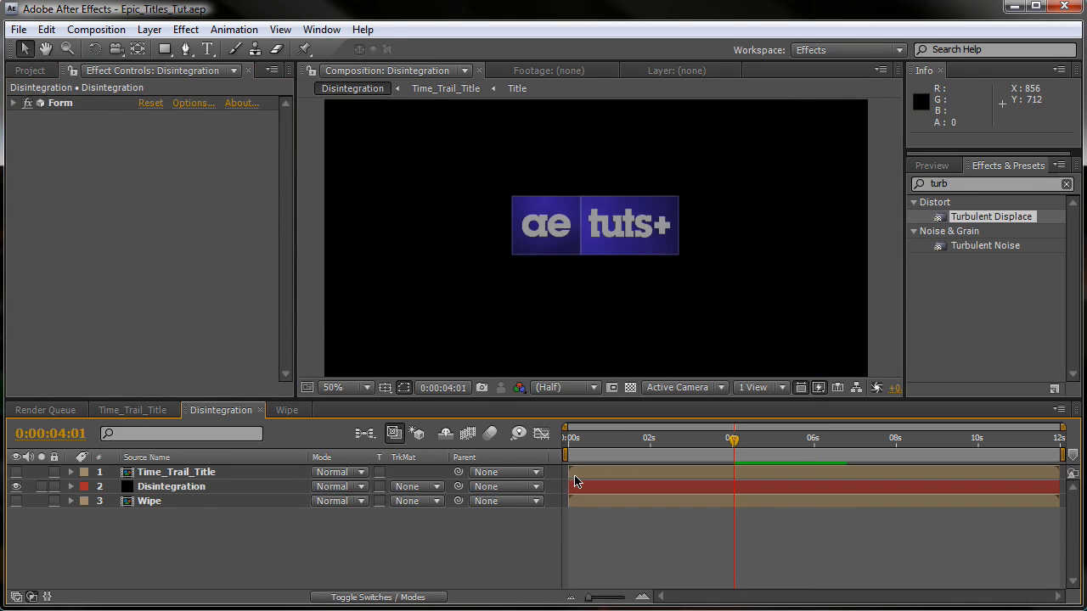
pyautogui.press('KP_0')
# Reduce Form's Disperse amount on the Disintegration layer to 185
pyautogui.click(224, 486)
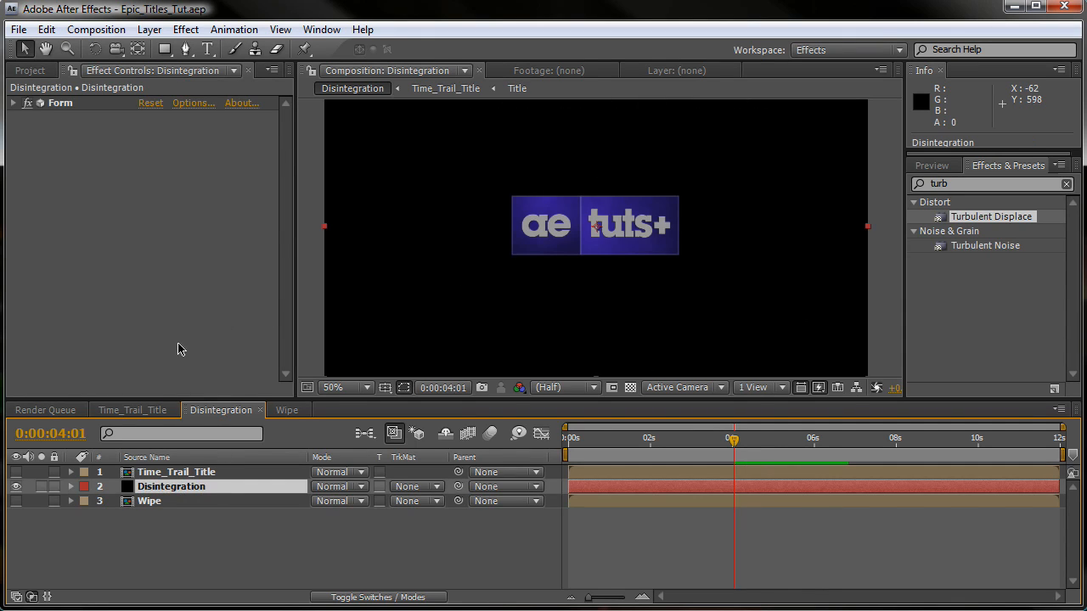
pyautogui.click(13, 104)
pyautogui.scroll(-10, 165, 291)
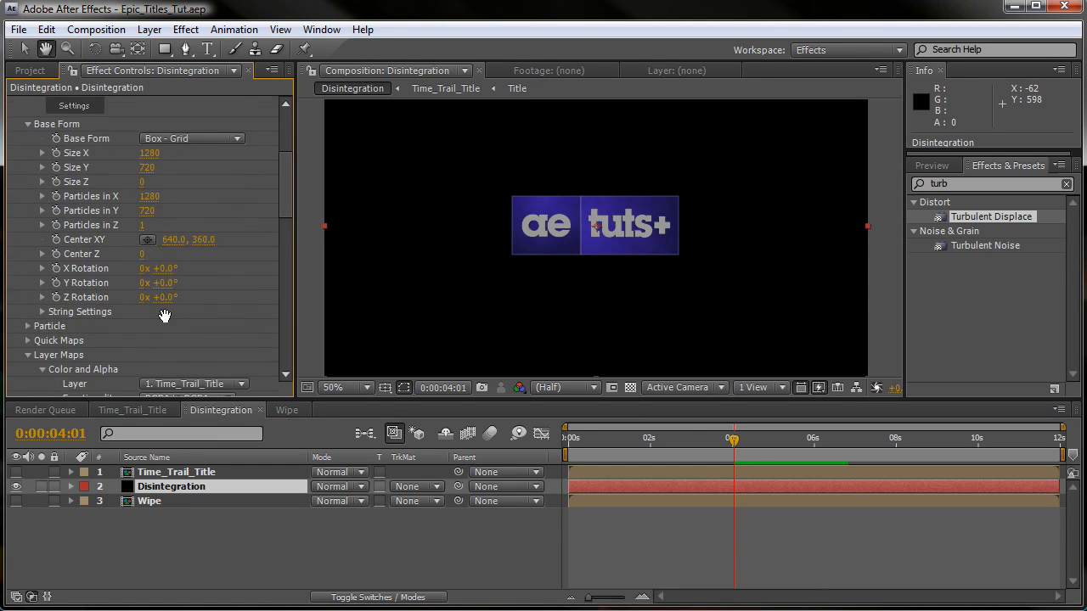
pyautogui.scroll(-9, 157, 296)
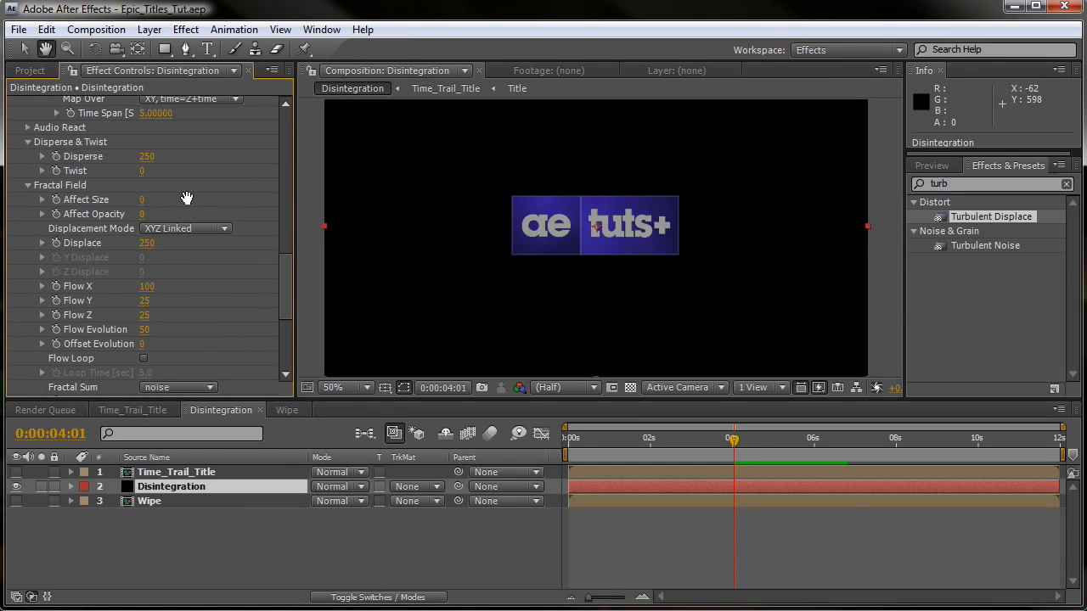
pyautogui.click(148, 161)
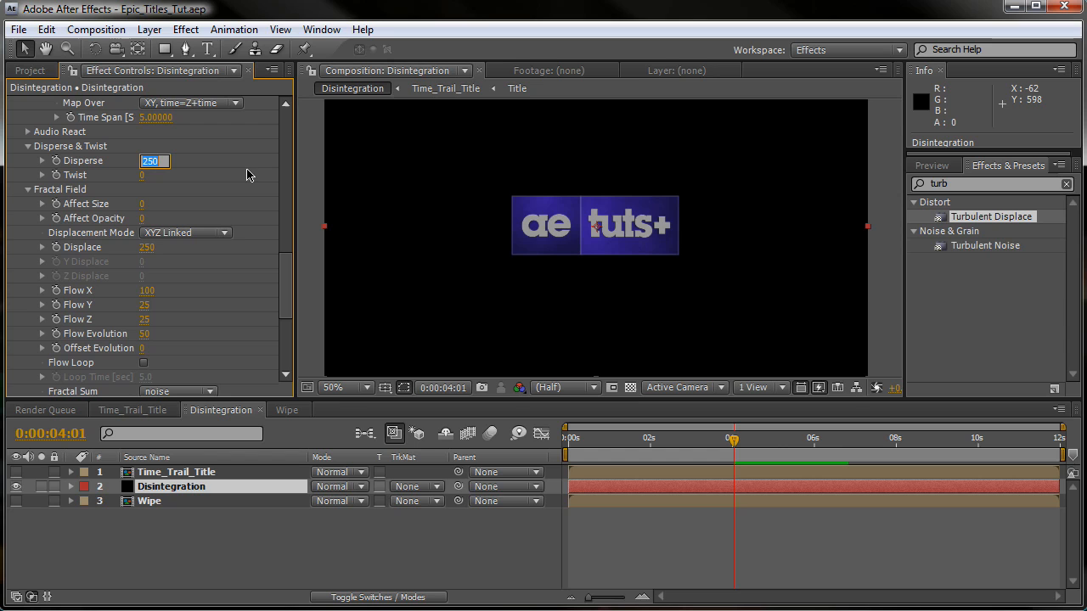
pyautogui.write('185')
pyautogui.press('Return')
# Scrub through the Disintegration composition to examine how the particles break apart over time
pyautogui.click(860, 439)
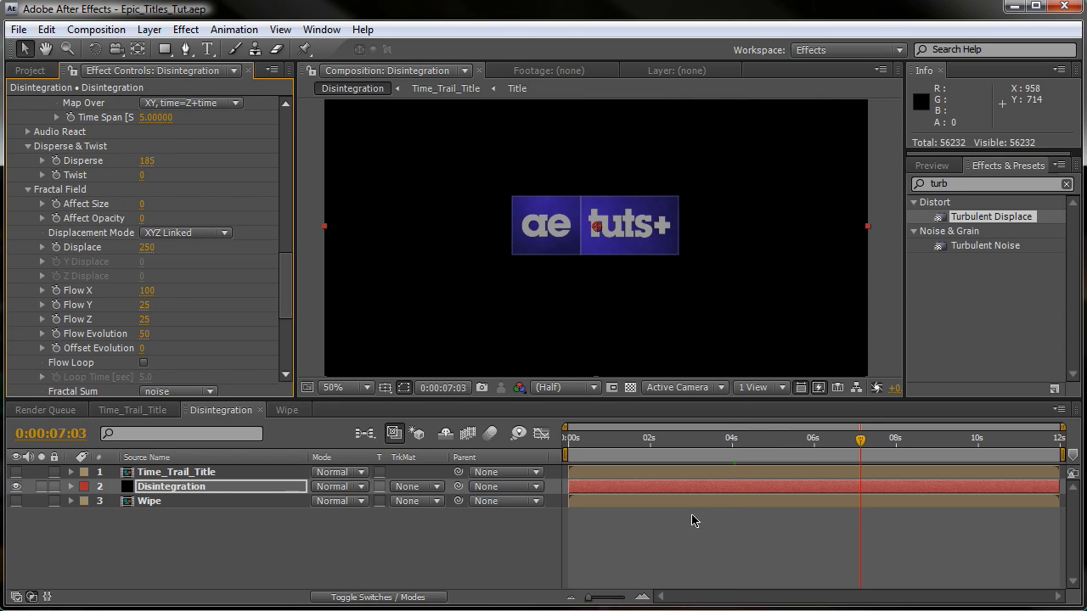
pyautogui.click(735, 440)
pyautogui.moveTo(616, 311); pyautogui.dragTo(618, 301)
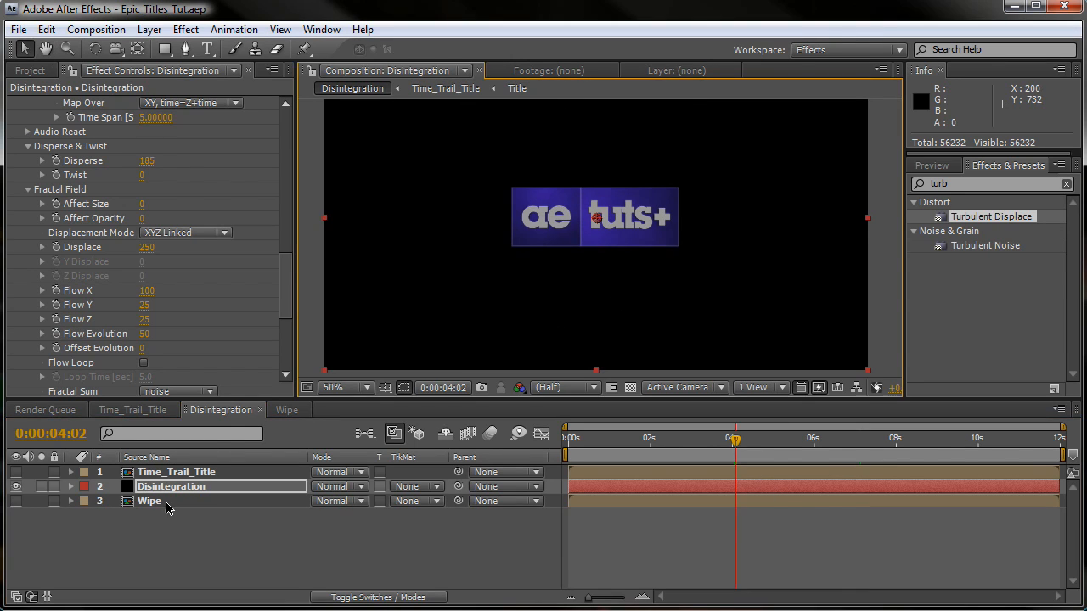
pyautogui.click(149, 527)
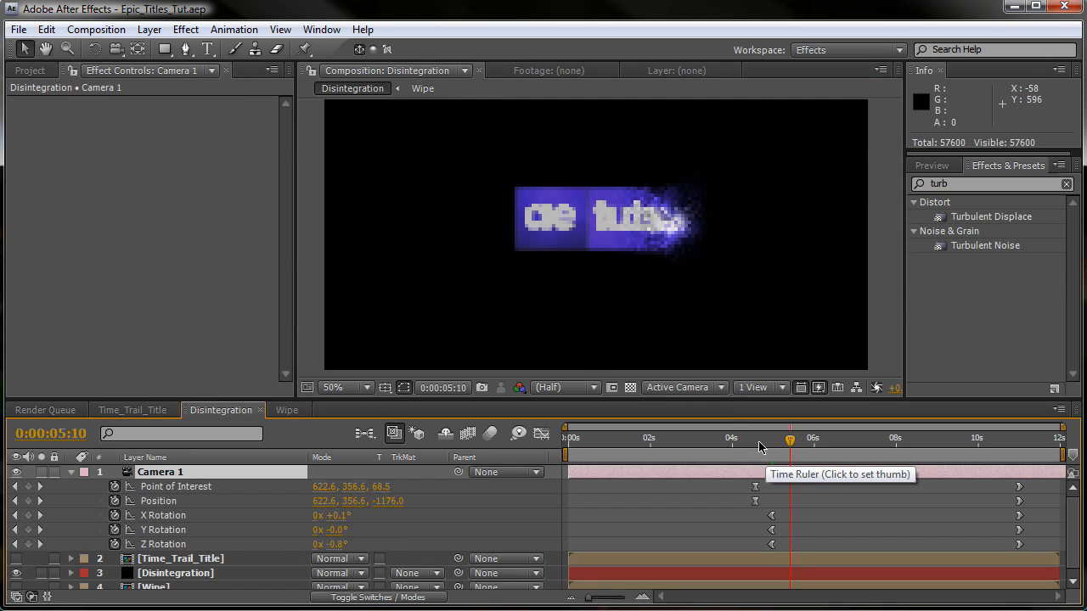
pyautogui.moveTo(757, 444); pyautogui.dragTo(976, 461)
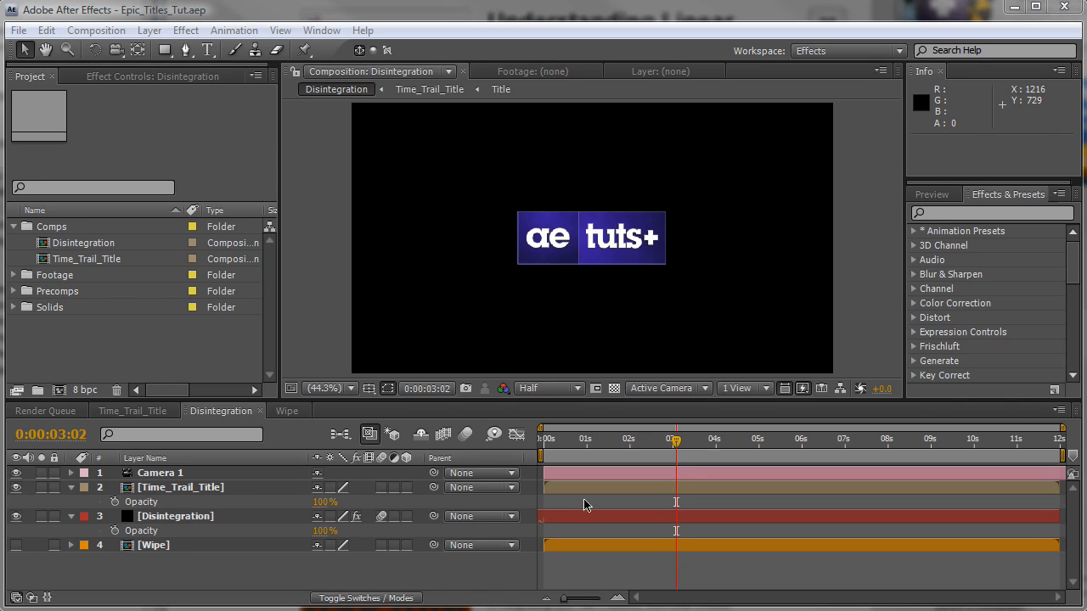
# Start Opacity keyframes on the Time_Trail_Title and Disintegration layers at 0:00:03:02
pyautogui.click(173, 491)
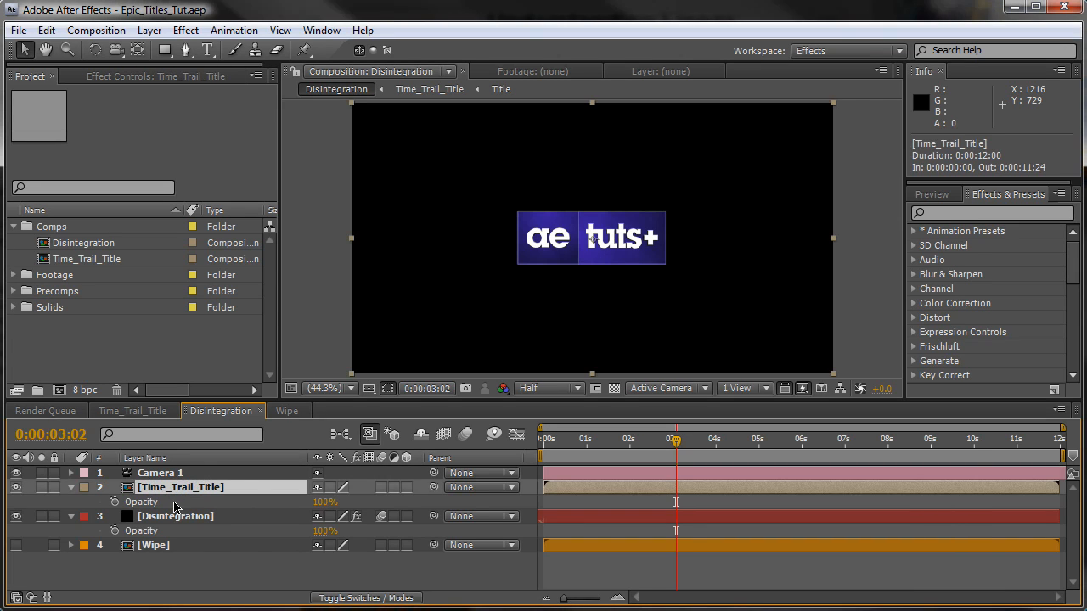
pyautogui.click(176, 520)
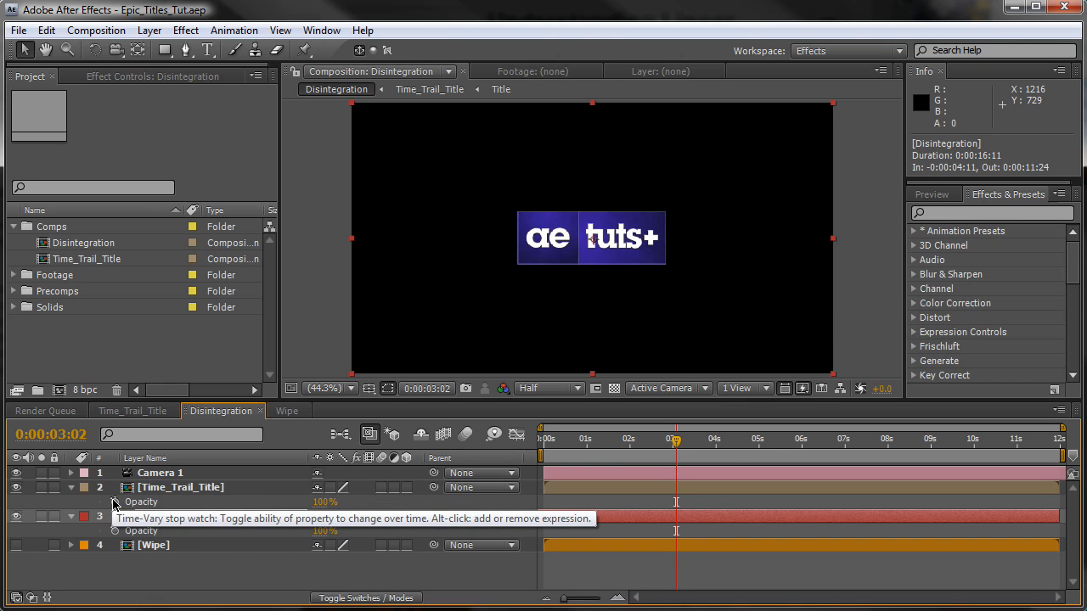
pyautogui.click(115, 502)
pyautogui.click(114, 530)
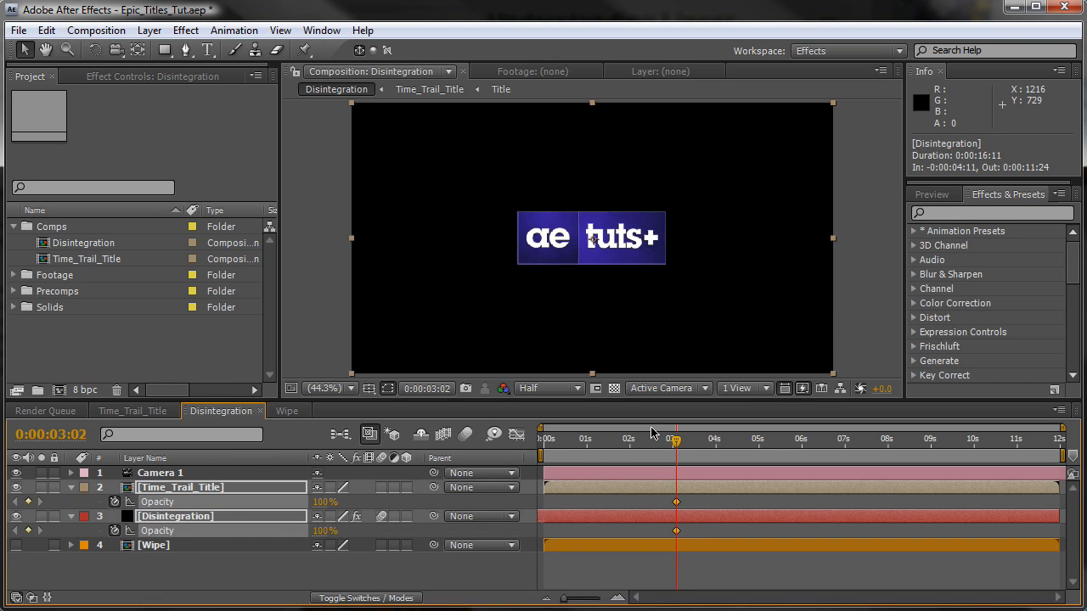
# Add an Opacity keyframe at 100% to the Disintegration layer ten frames further on, at 0:00:03:12
pyautogui.hotkey('shift', 'pagedown')
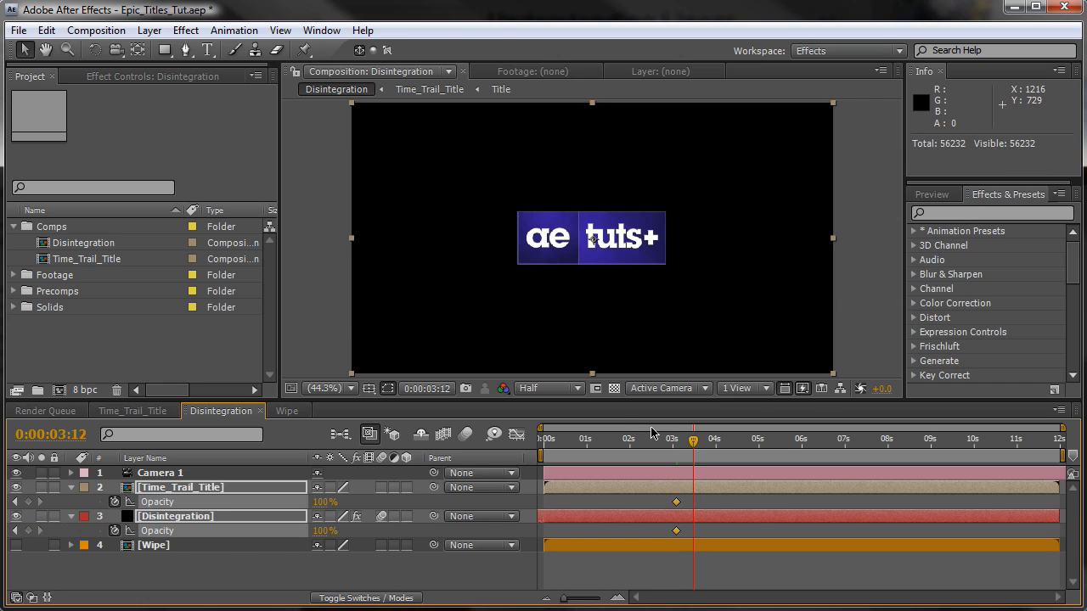
pyautogui.press('F2')
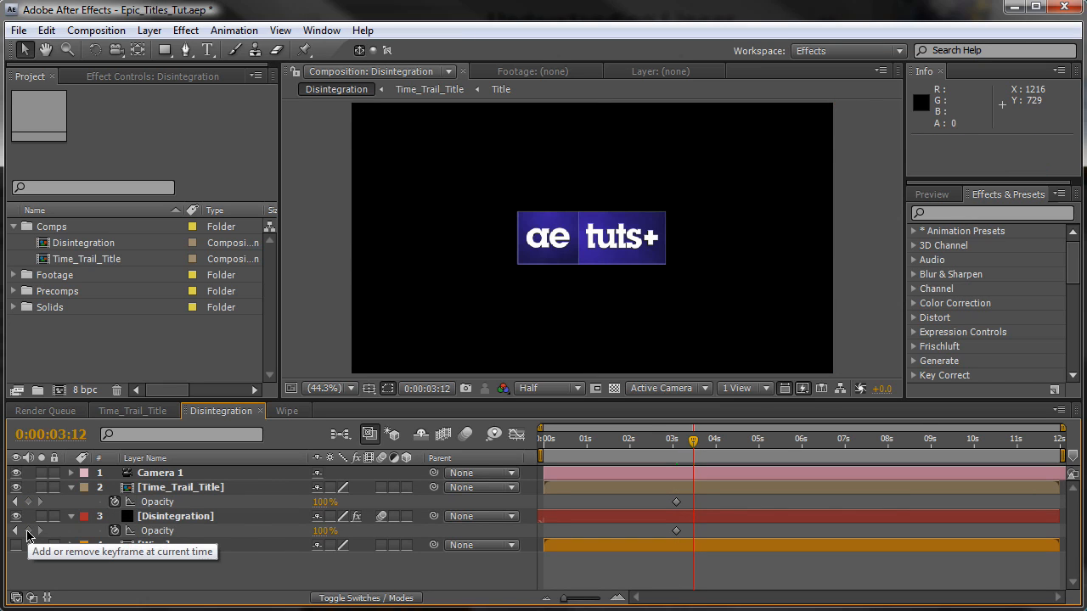
pyautogui.click(27, 530)
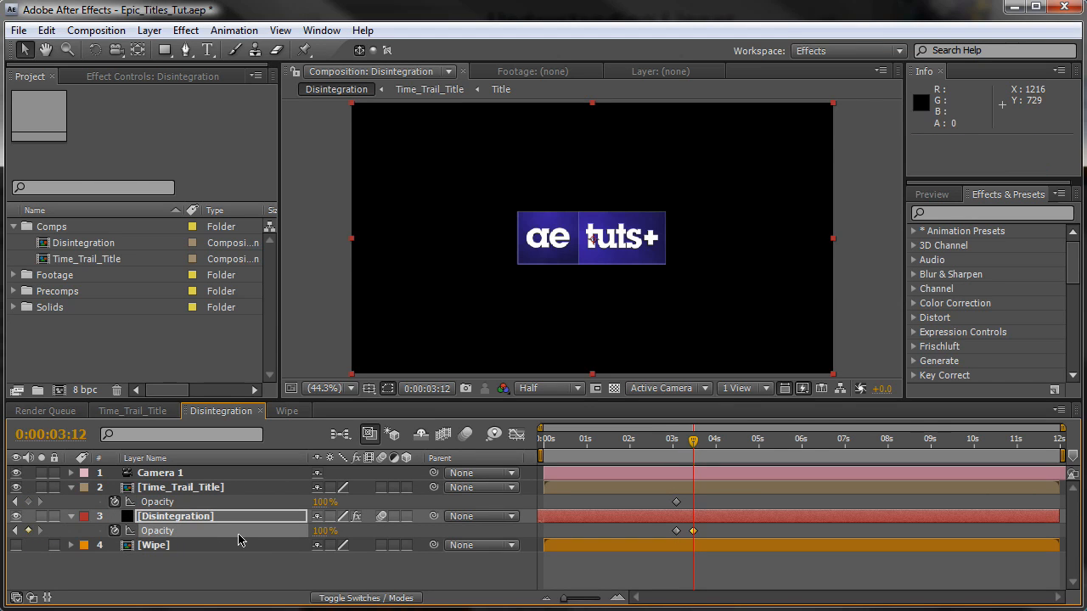
# Add an Opacity keyframe of 0% to the Time_Trail_Title layer at 0:00:03:22
pyautogui.hotkey('shift', 'pagedown')
pyautogui.click(28, 502)
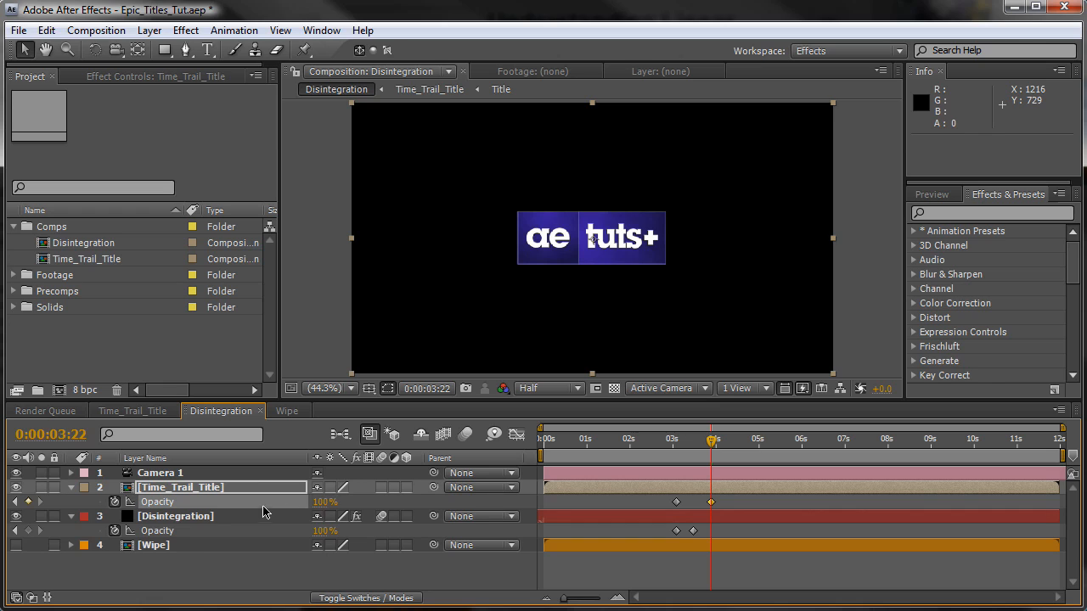
pyautogui.moveTo(321, 502); pyautogui.dragTo(100, 517)
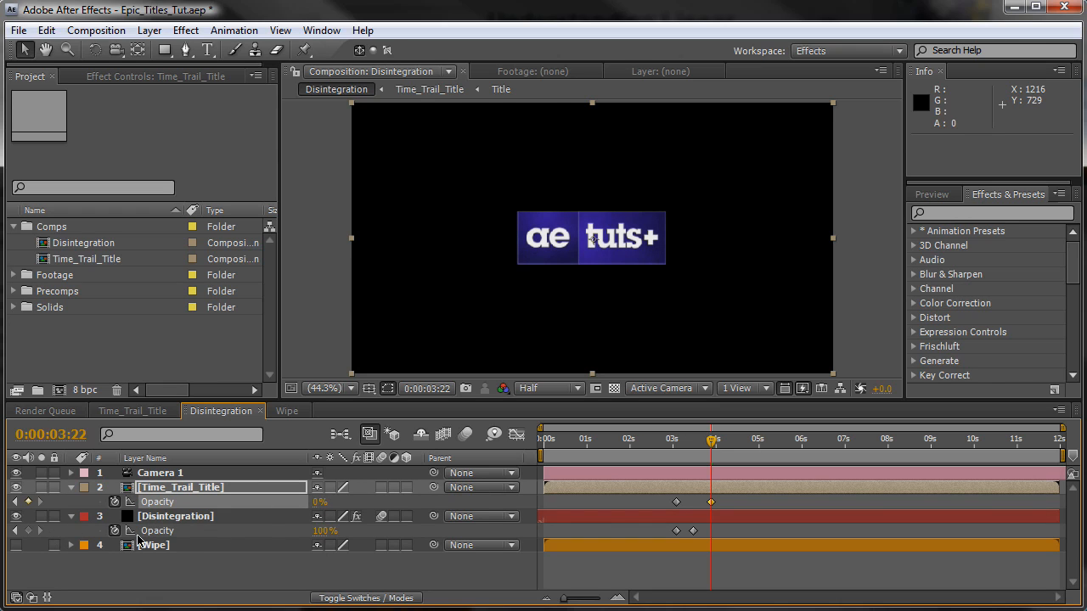
# Set the Disintegration layer's Opacity to 0% at its 0:00:03:02 keyframe and preview the crossfade
pyautogui.click(15, 531)
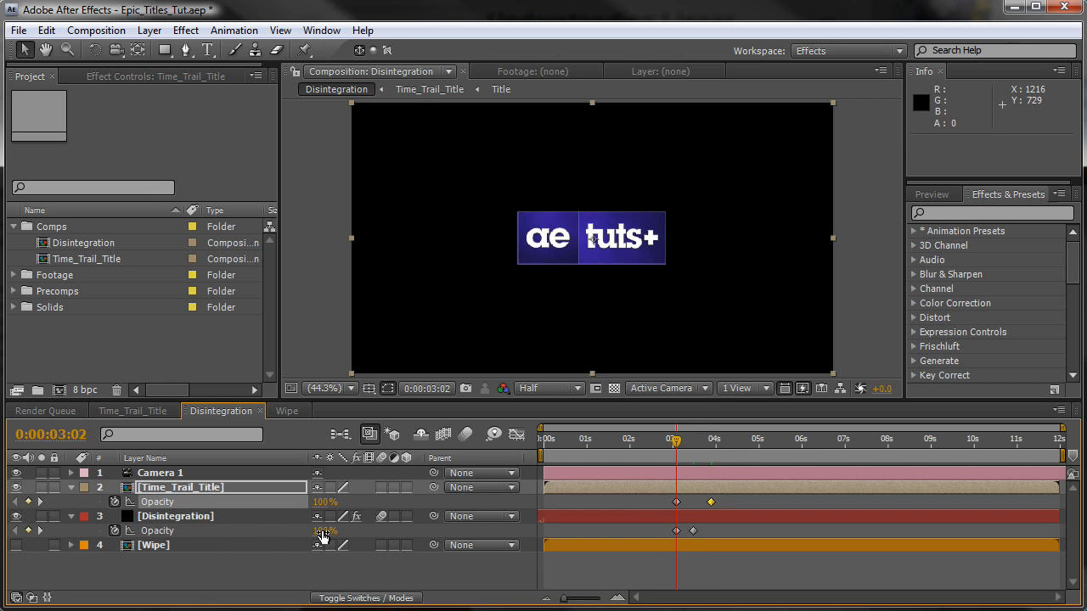
pyautogui.moveTo(324, 530); pyautogui.dragTo(119, 533)
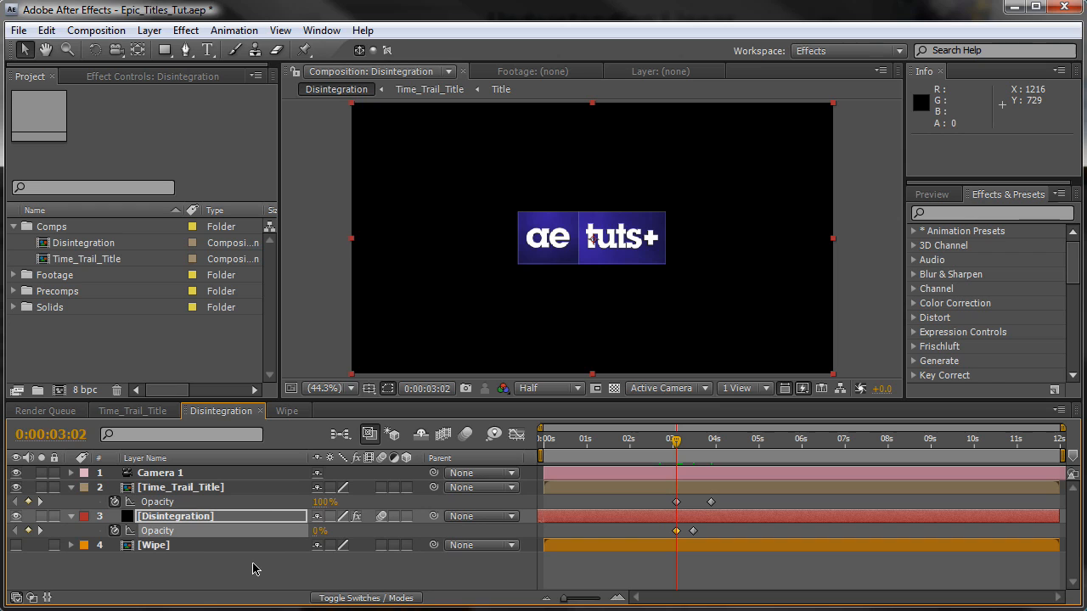
pyautogui.press('KP_0')
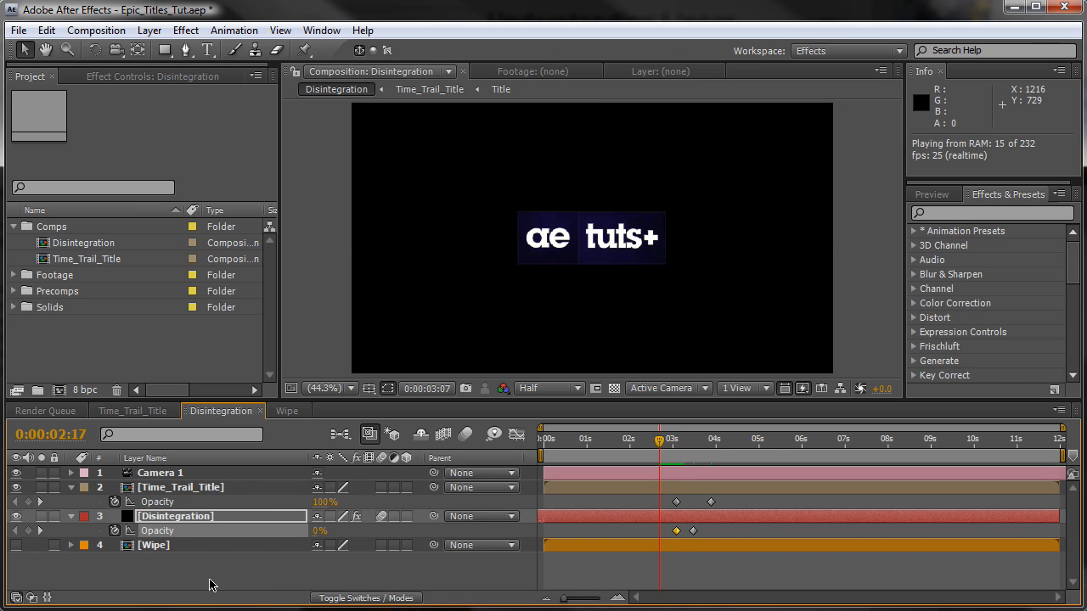
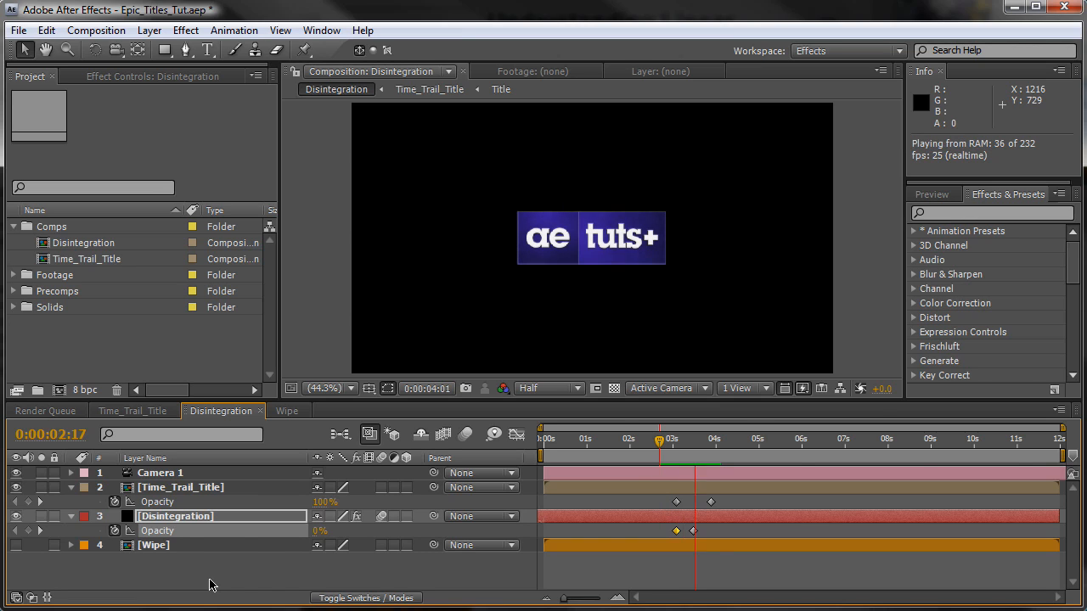
pyautogui.click(675, 433)
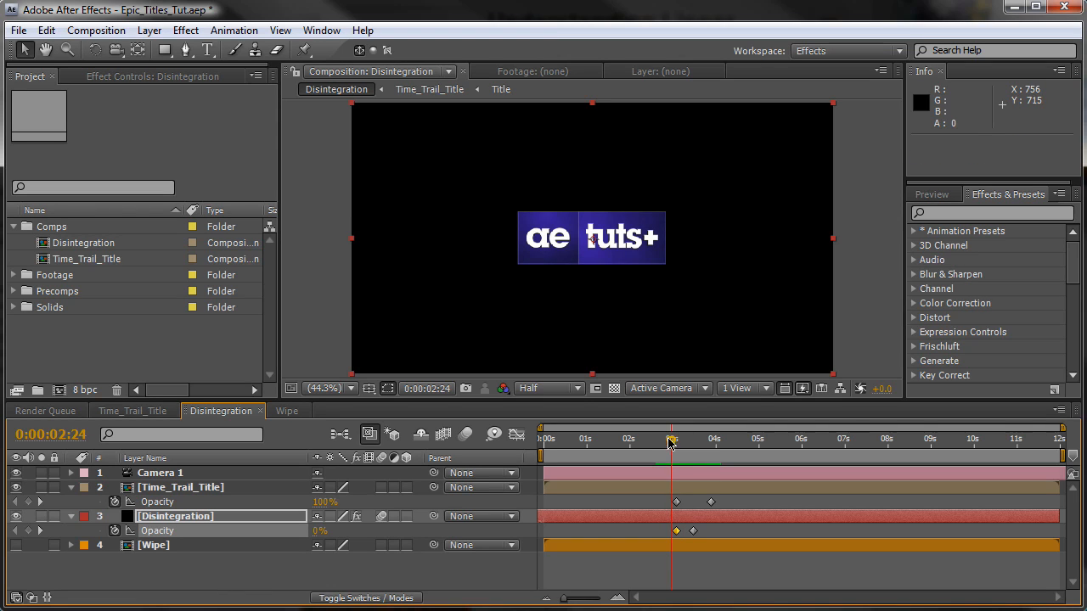
pyautogui.moveTo(670, 441); pyautogui.dragTo(696, 454)
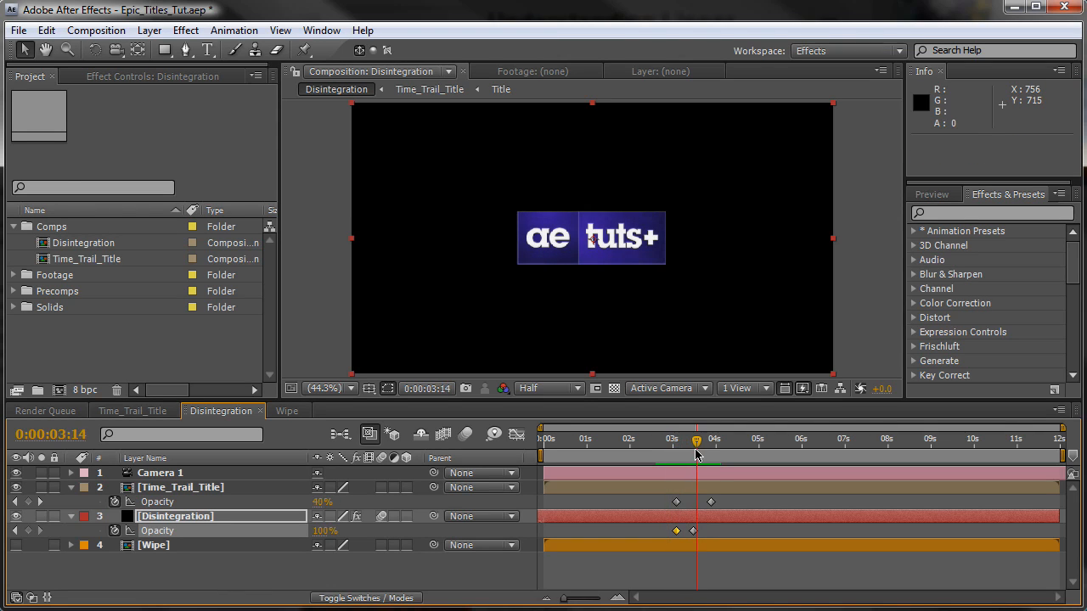
# Apply Easy Ease to all Opacity keyframes on the Time_Trail_Title and Disintegration layers and preview the crossfade
pyautogui.moveTo(717, 533); pyautogui.dragTo(672, 496)
pyautogui.rightClick(678, 505)
pyautogui.moveTo(764, 610)
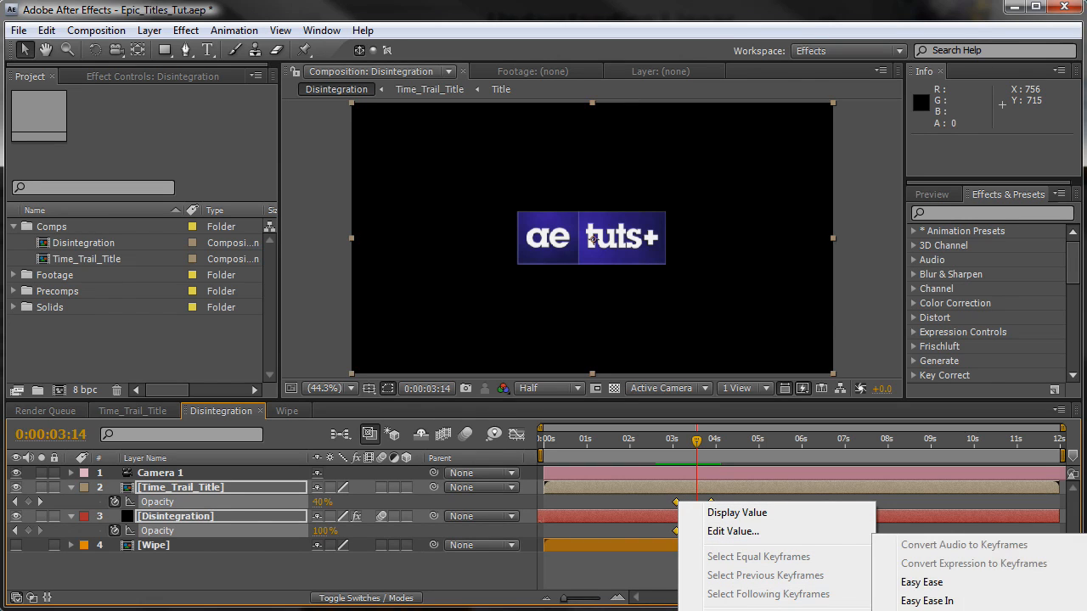
pyautogui.click(928, 592)
pyautogui.click(698, 443)
pyautogui.moveTo(709, 446); pyautogui.dragTo(666, 448)
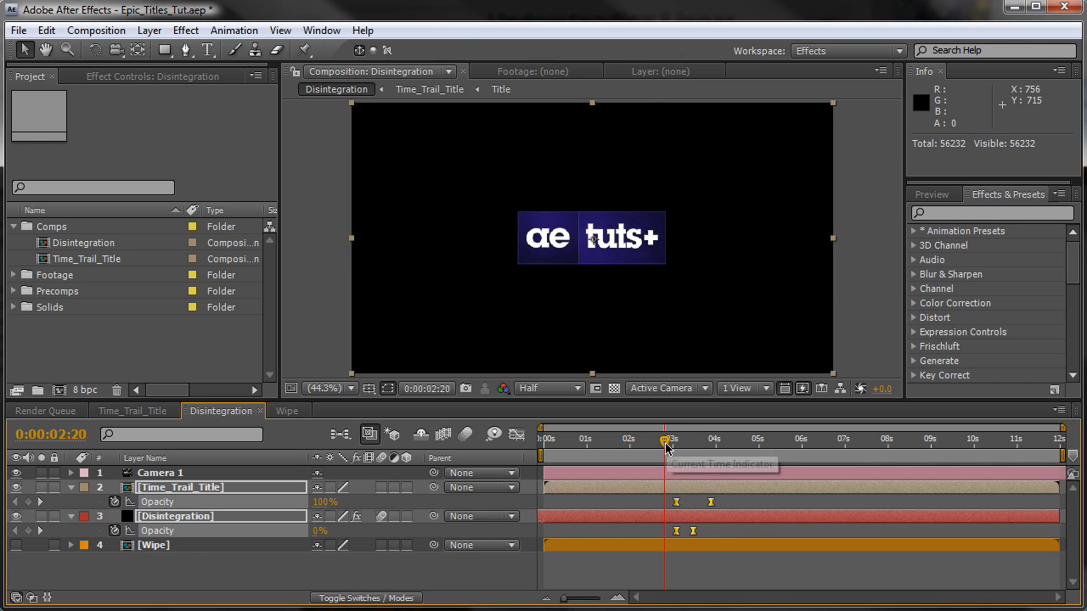
pyautogui.press('KP_0')
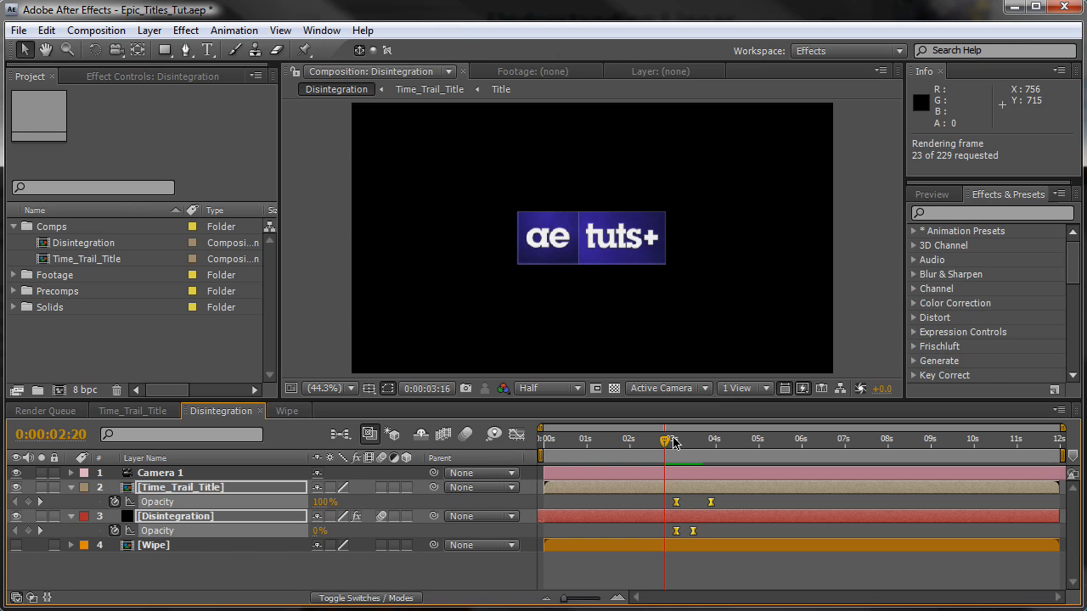
pyautogui.press('space')
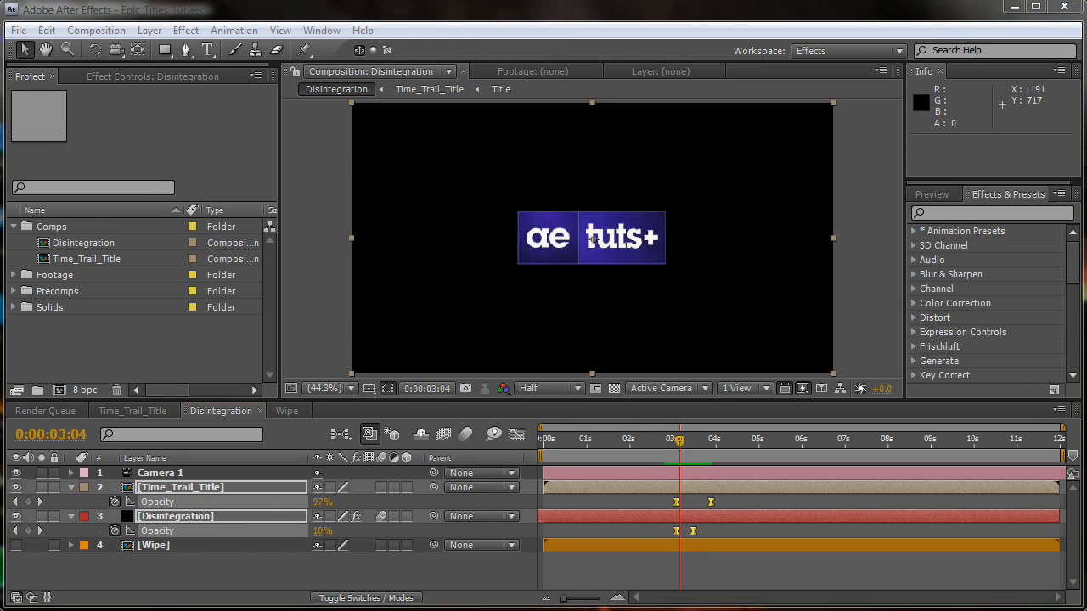
# Split the Disintegration layer at 0:00:03:02 and delete the part before that time
pyautogui.moveTo(682, 452); pyautogui.dragTo(673, 444)
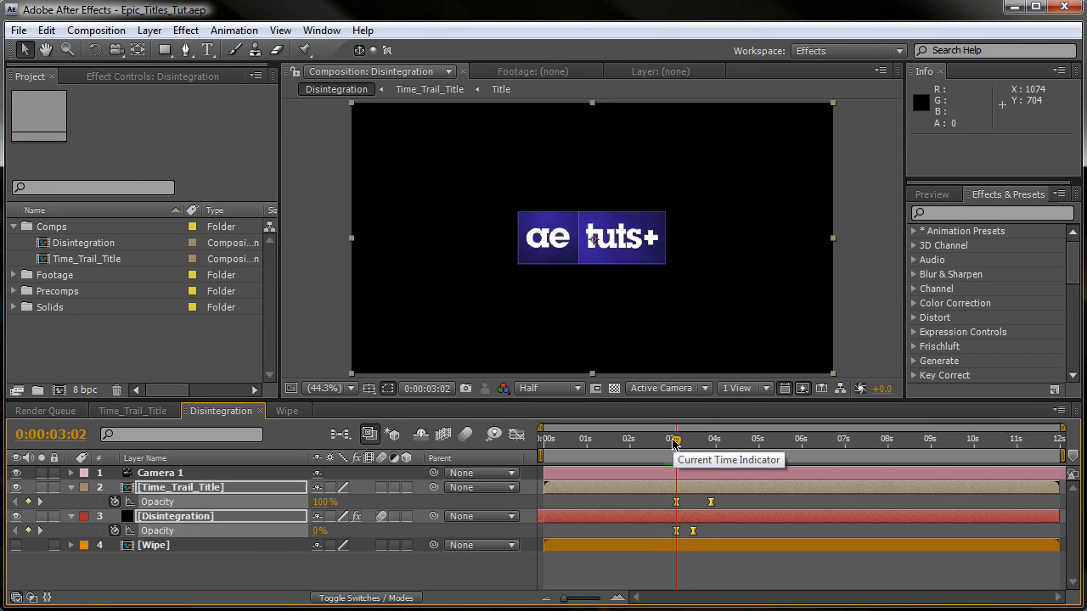
pyautogui.click(687, 520)
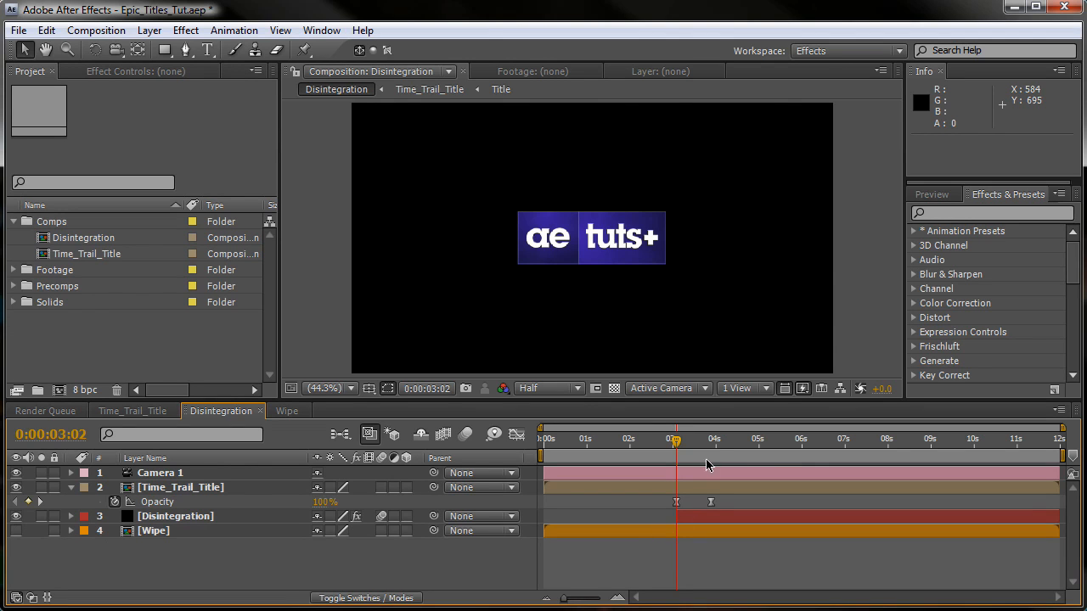
# Split the Time_Trail_Title layer at 0:00:03:22 and delete the part after that time
pyautogui.click(713, 439)
pyautogui.click(712, 439)
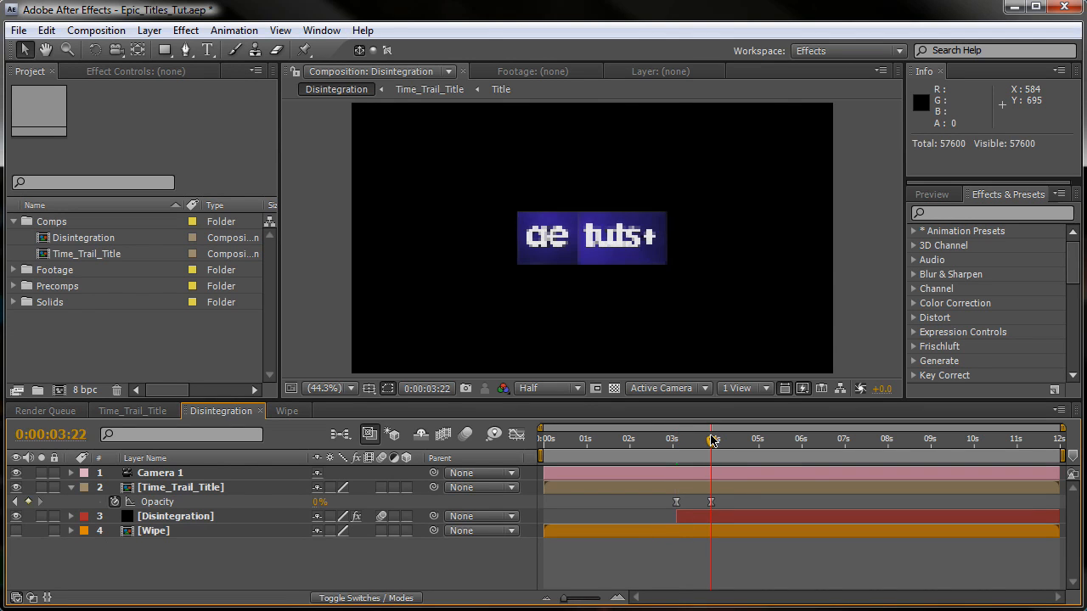
pyautogui.click(728, 494)
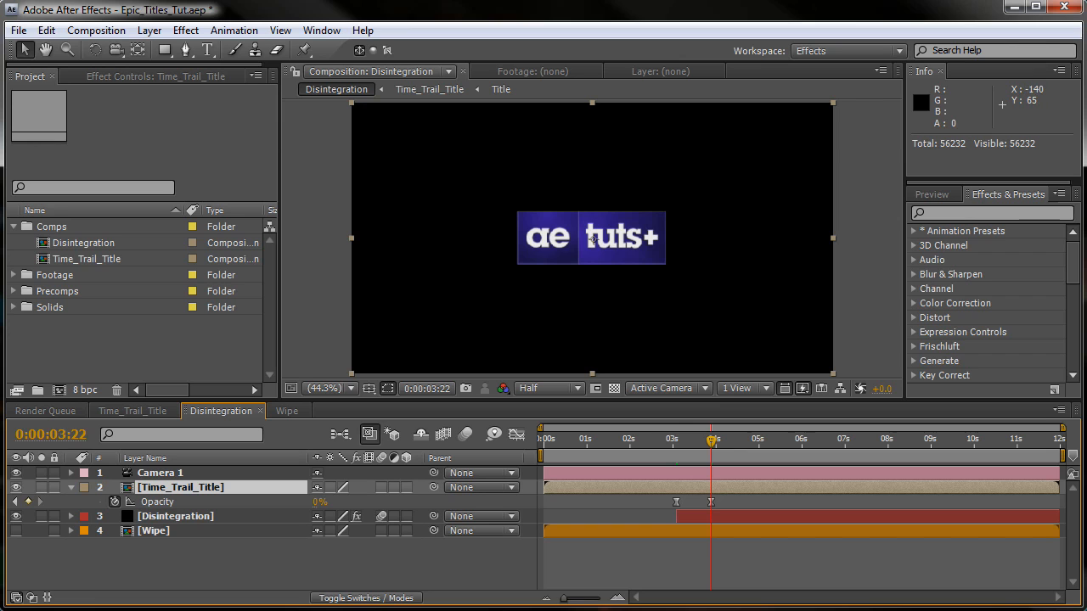
pyautogui.click(47, 30)
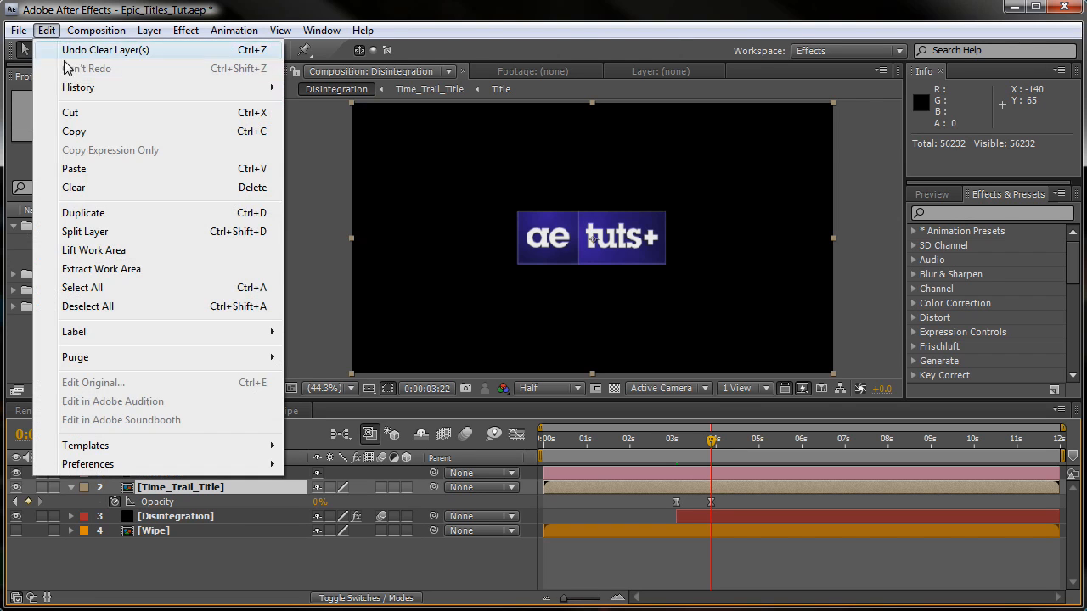
pyautogui.click(107, 232)
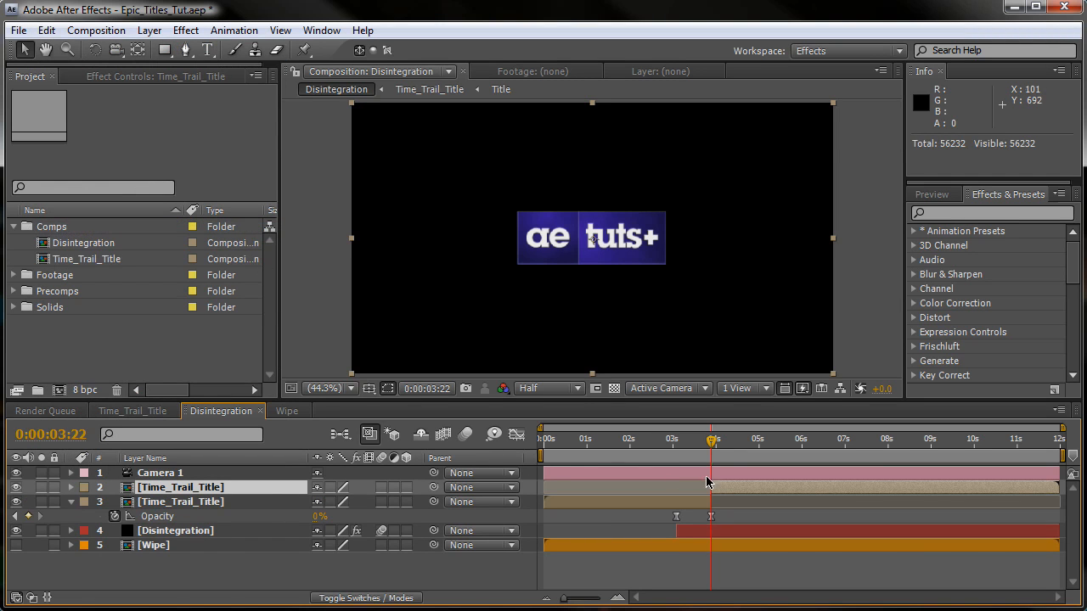
pyautogui.press('Delete')
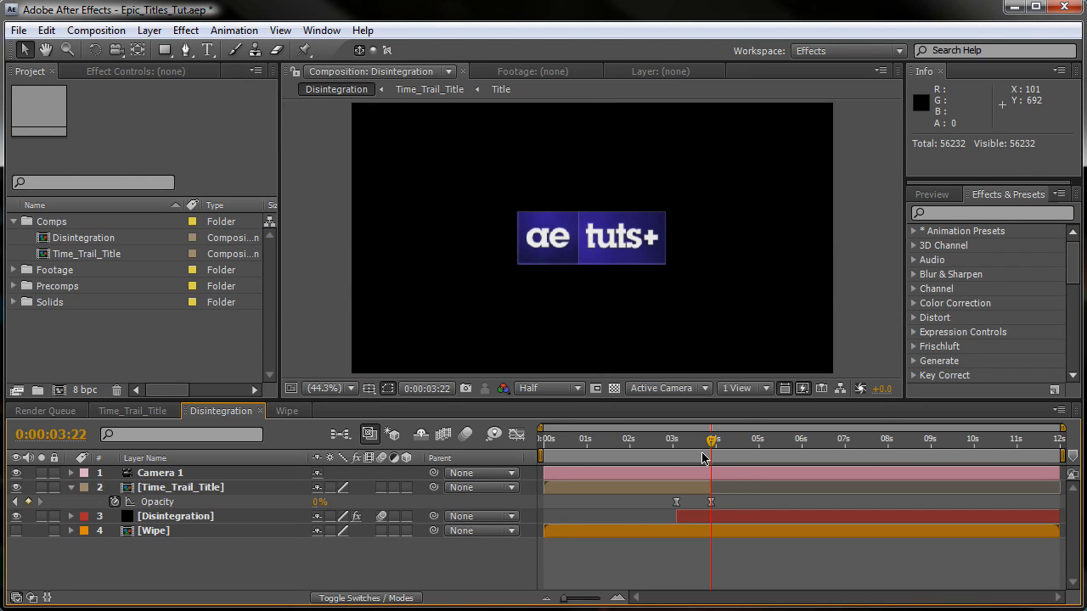
# Return to the start of the timeline and enable motion blur for the Disintegration composition
pyautogui.press('Home')
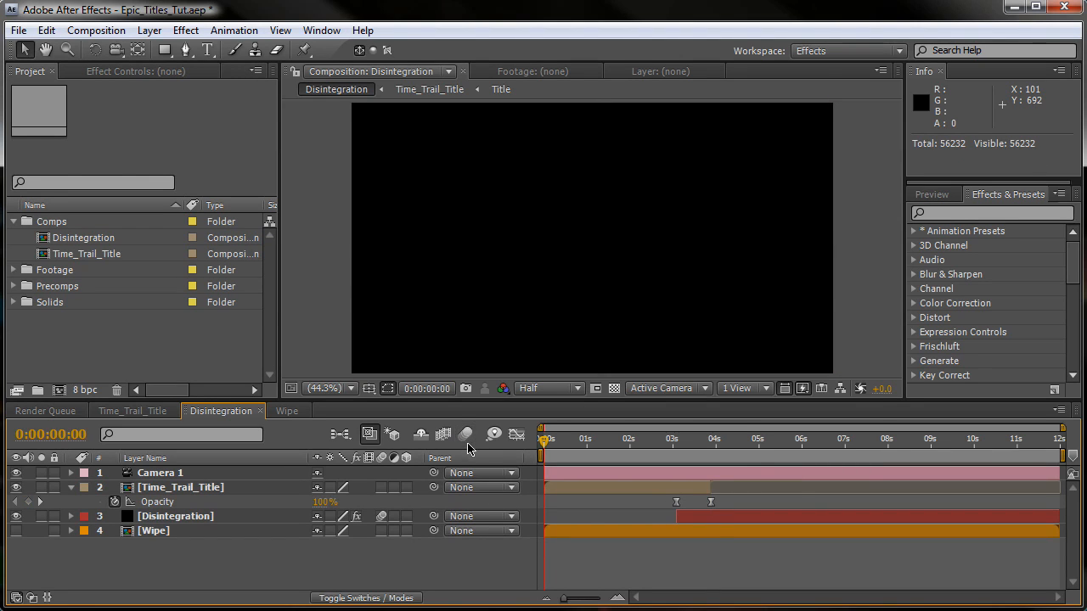
pyautogui.click(467, 435)
# Examine the Disintegration composition's motion blur settings for shutter angle, shutter phase, samples per frame and adaptive sample limit
pyautogui.rightClick(476, 556)
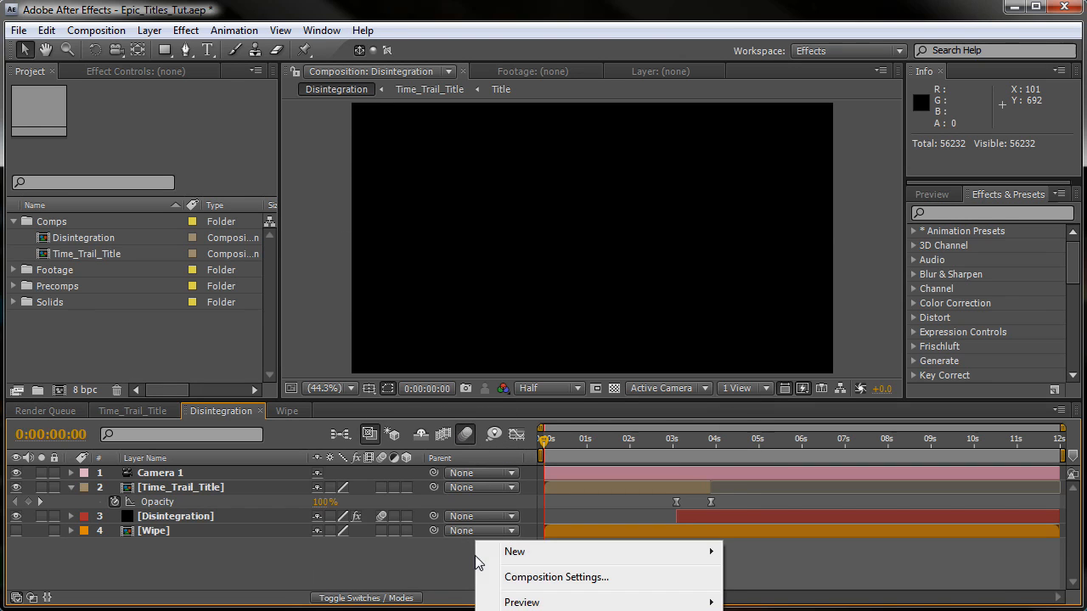
pyautogui.click(536, 578)
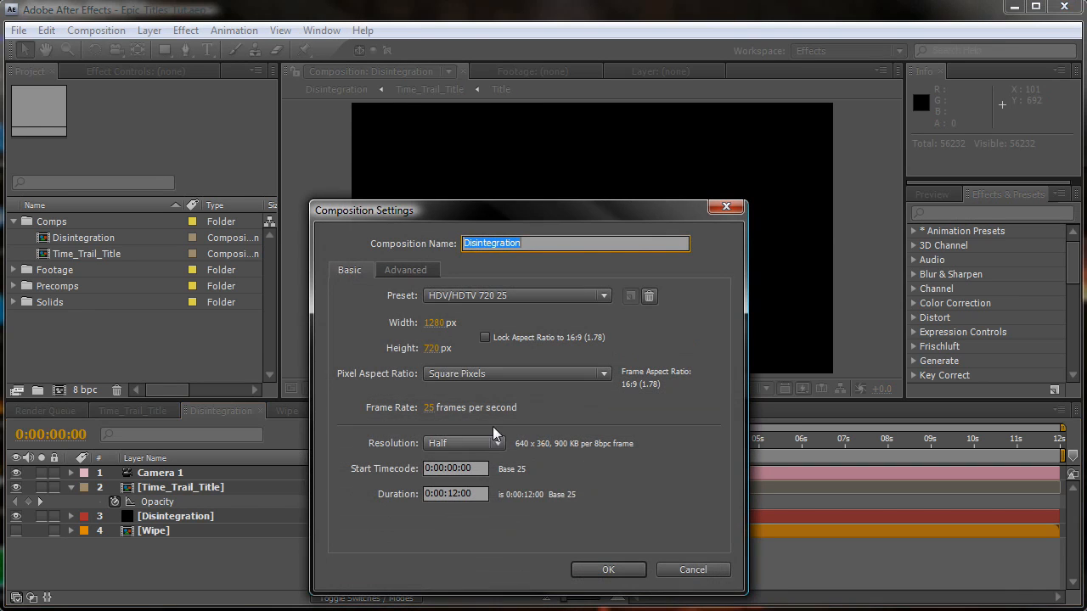
pyautogui.click(407, 270)
pyautogui.moveTo(509, 205); pyautogui.dragTo(531, 107)
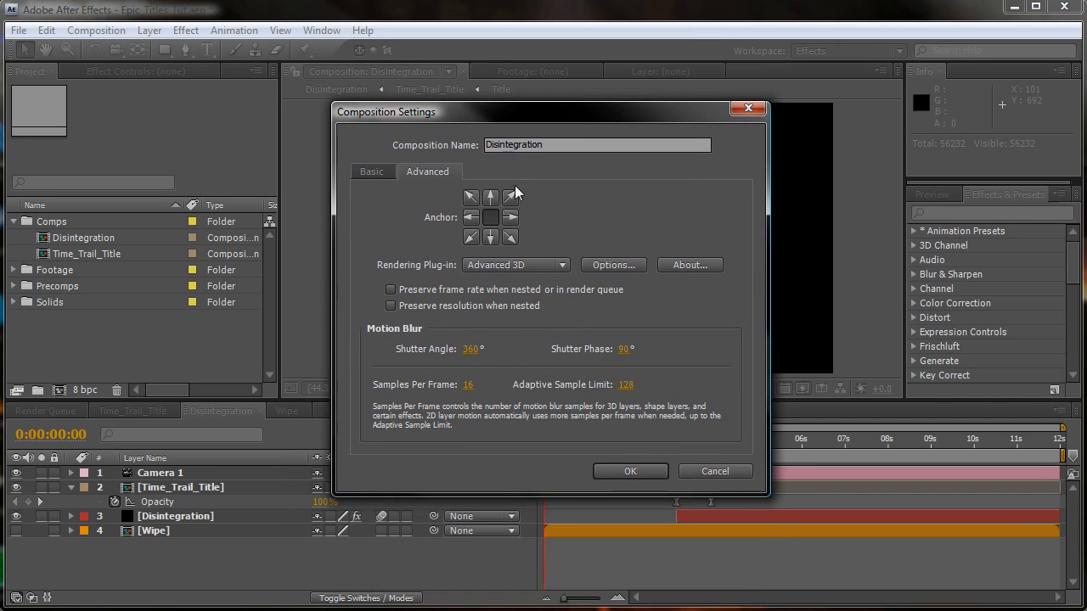
pyautogui.click(471, 350)
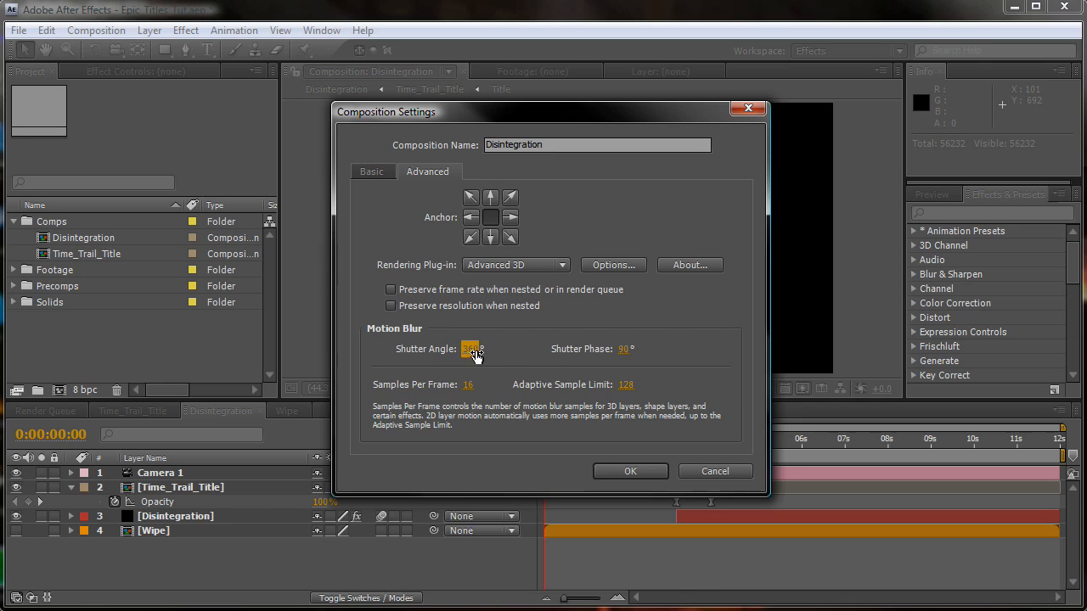
pyautogui.click(625, 351)
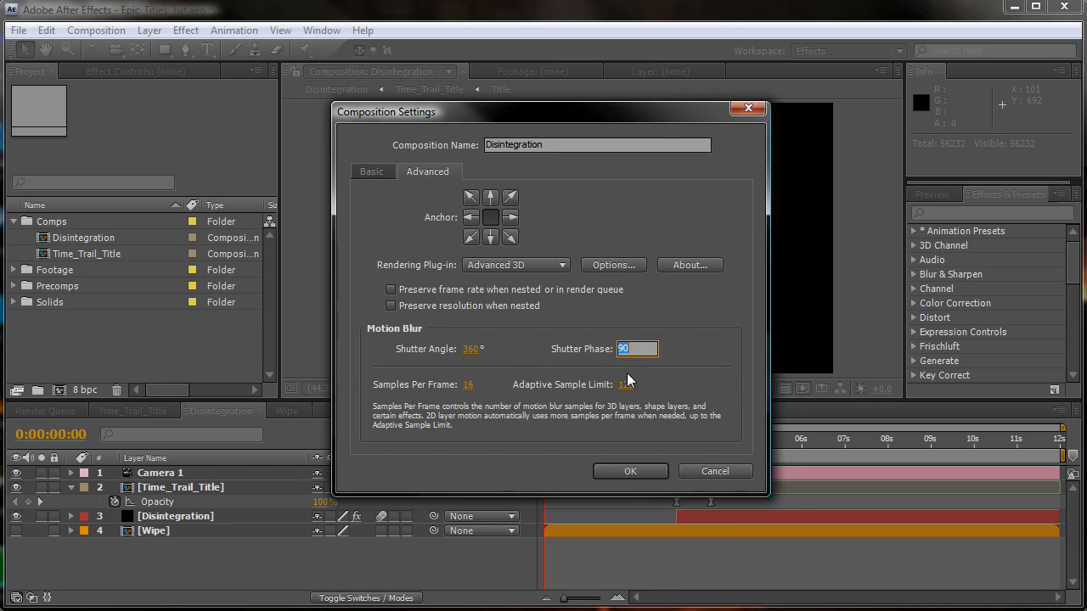
pyautogui.click(469, 386)
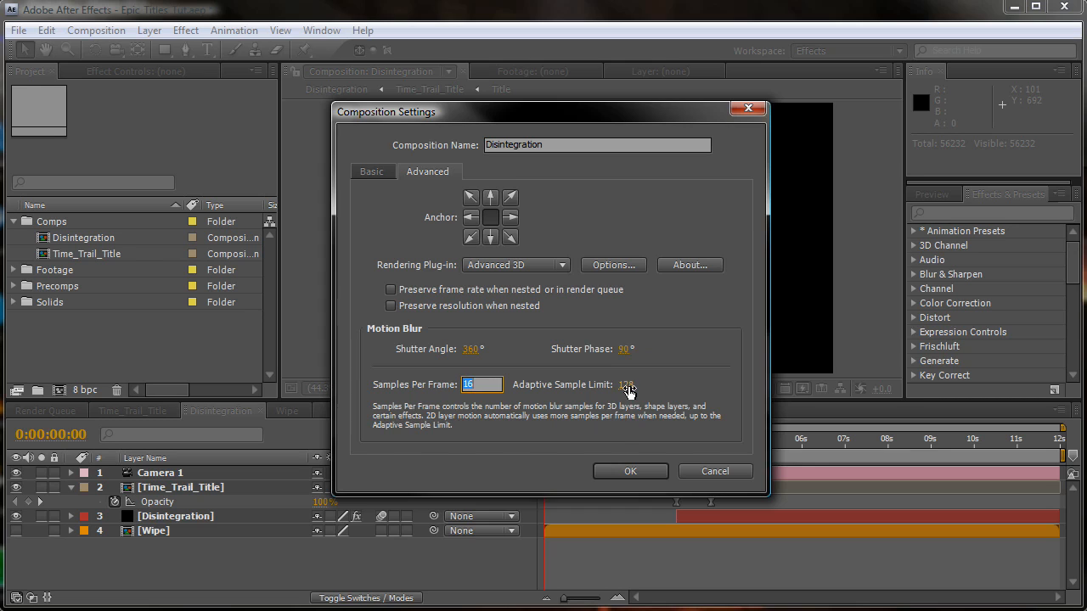
pyautogui.click(626, 386)
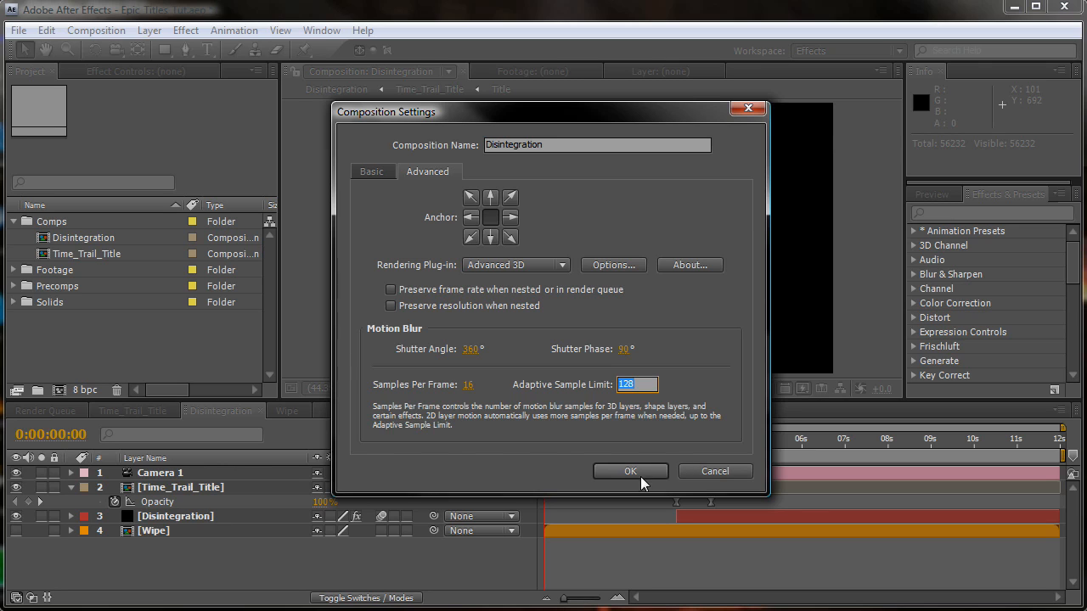
pyautogui.click(684, 471)
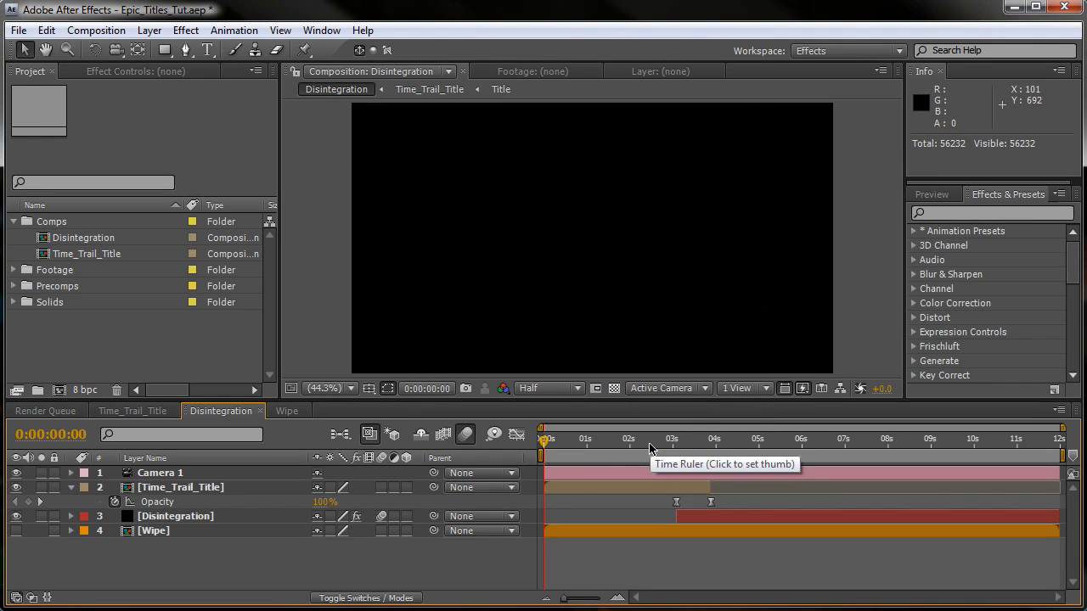
# Save the project and preview the Disintegration composition from the beginning
pyautogui.hotkey('ctrl', 's')
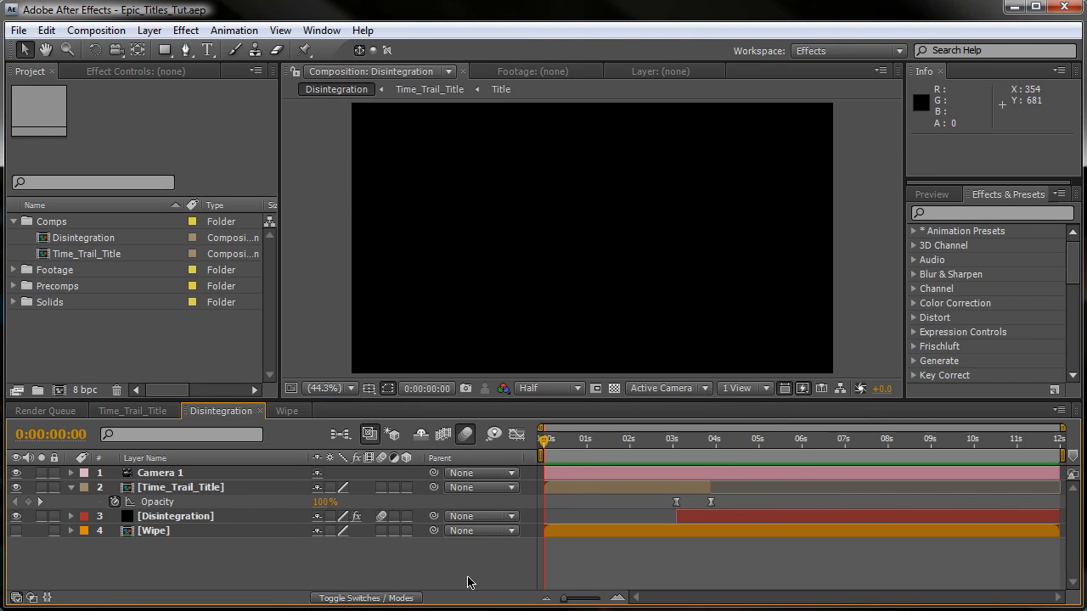
pyautogui.press('KP_0')
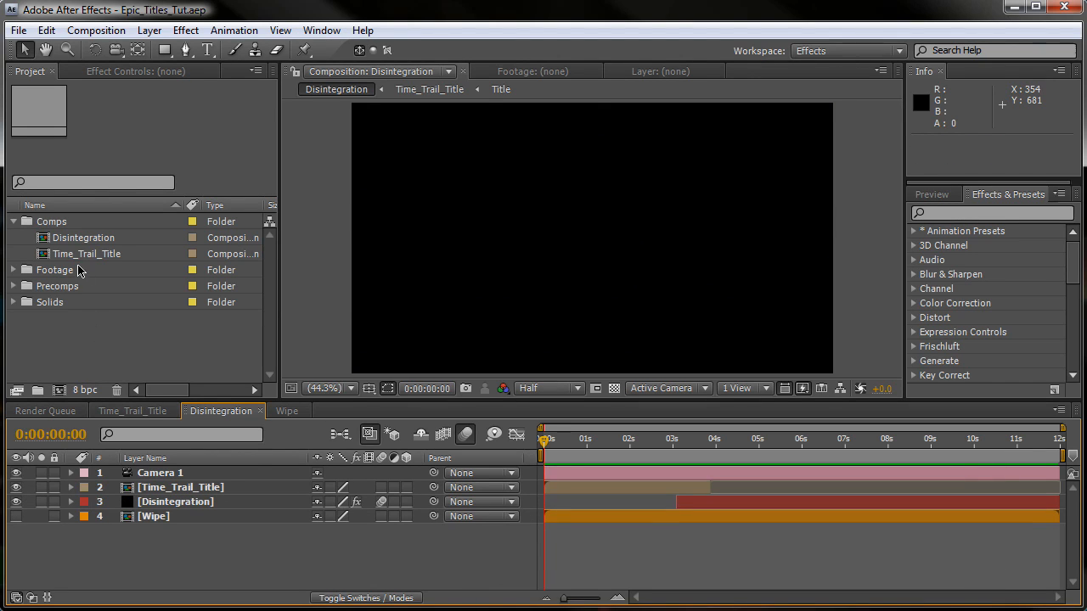
# Create a new composition from the Disintegration composition and name it Render_Comp
pyautogui.moveTo(72, 239); pyautogui.dragTo(67, 329)
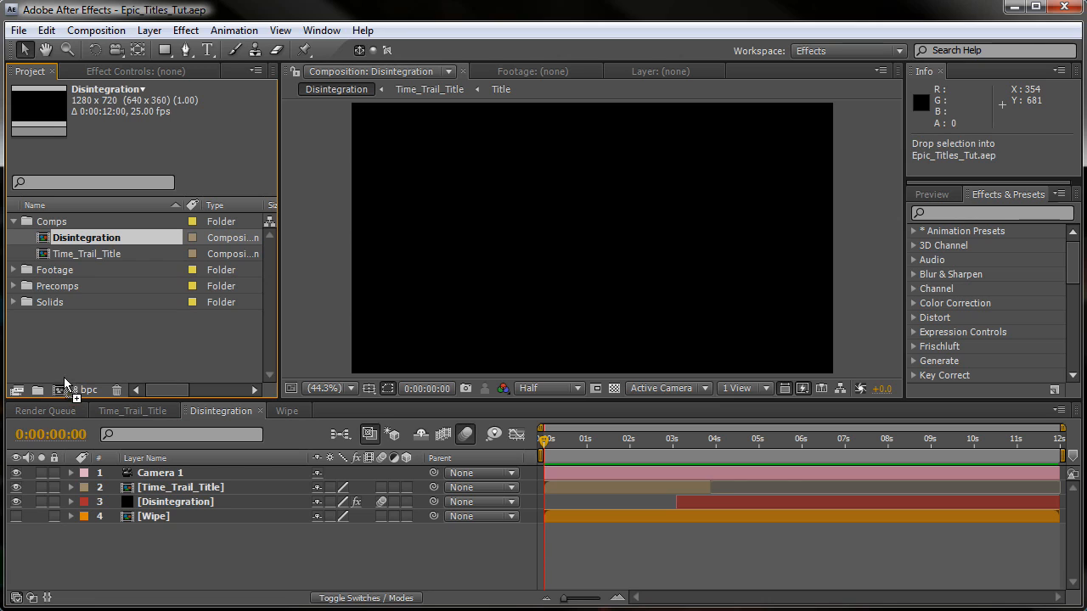
pyautogui.moveTo(61, 388); pyautogui.dragTo(61, 389)
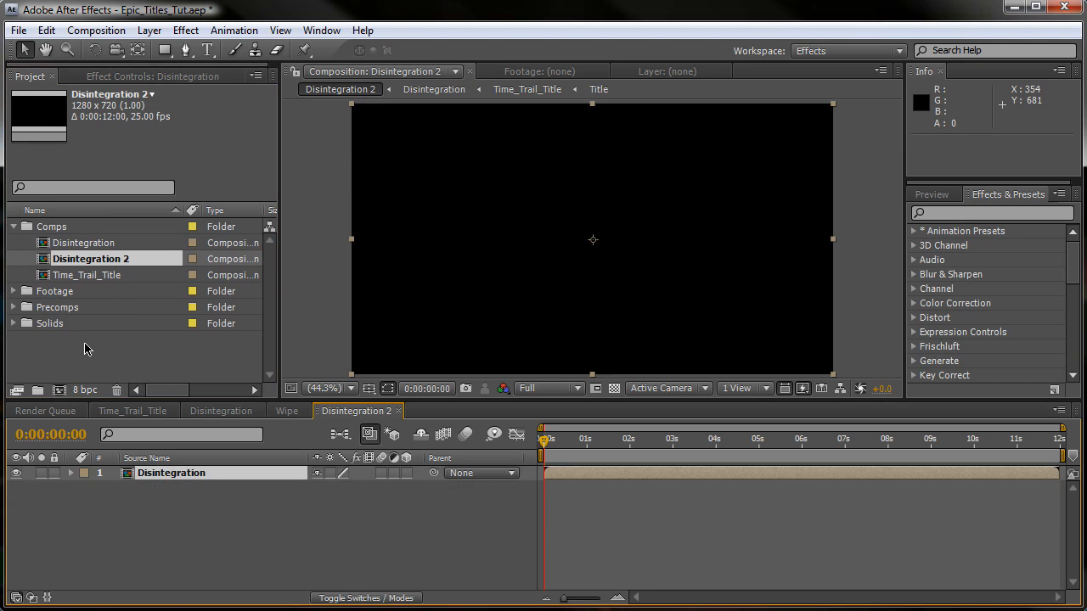
pyautogui.press('Return')
pyautogui.write('Render_Comp')
pyautogui.press('Return')
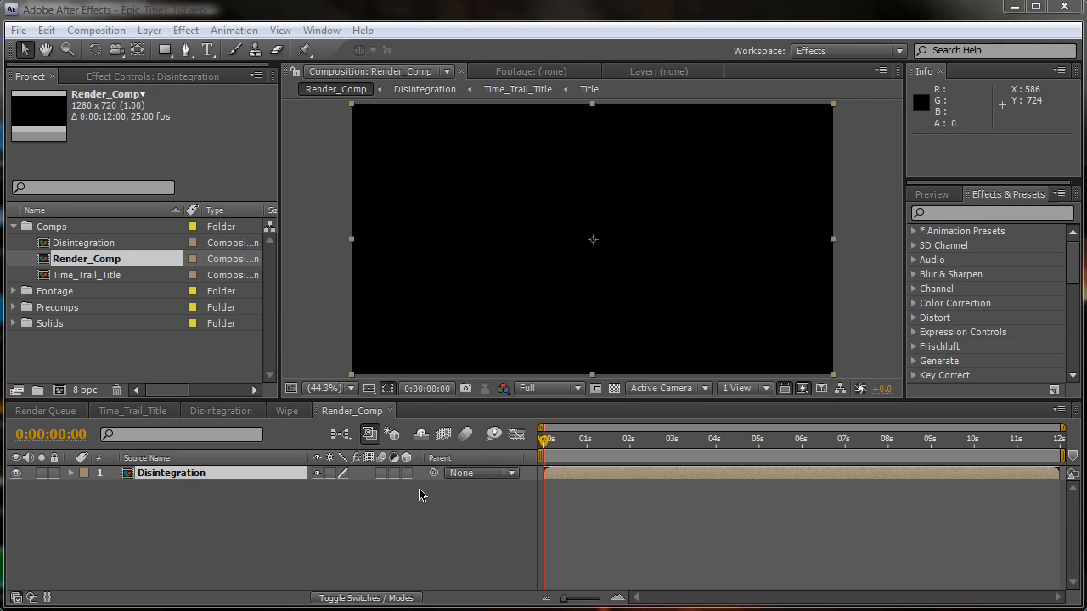